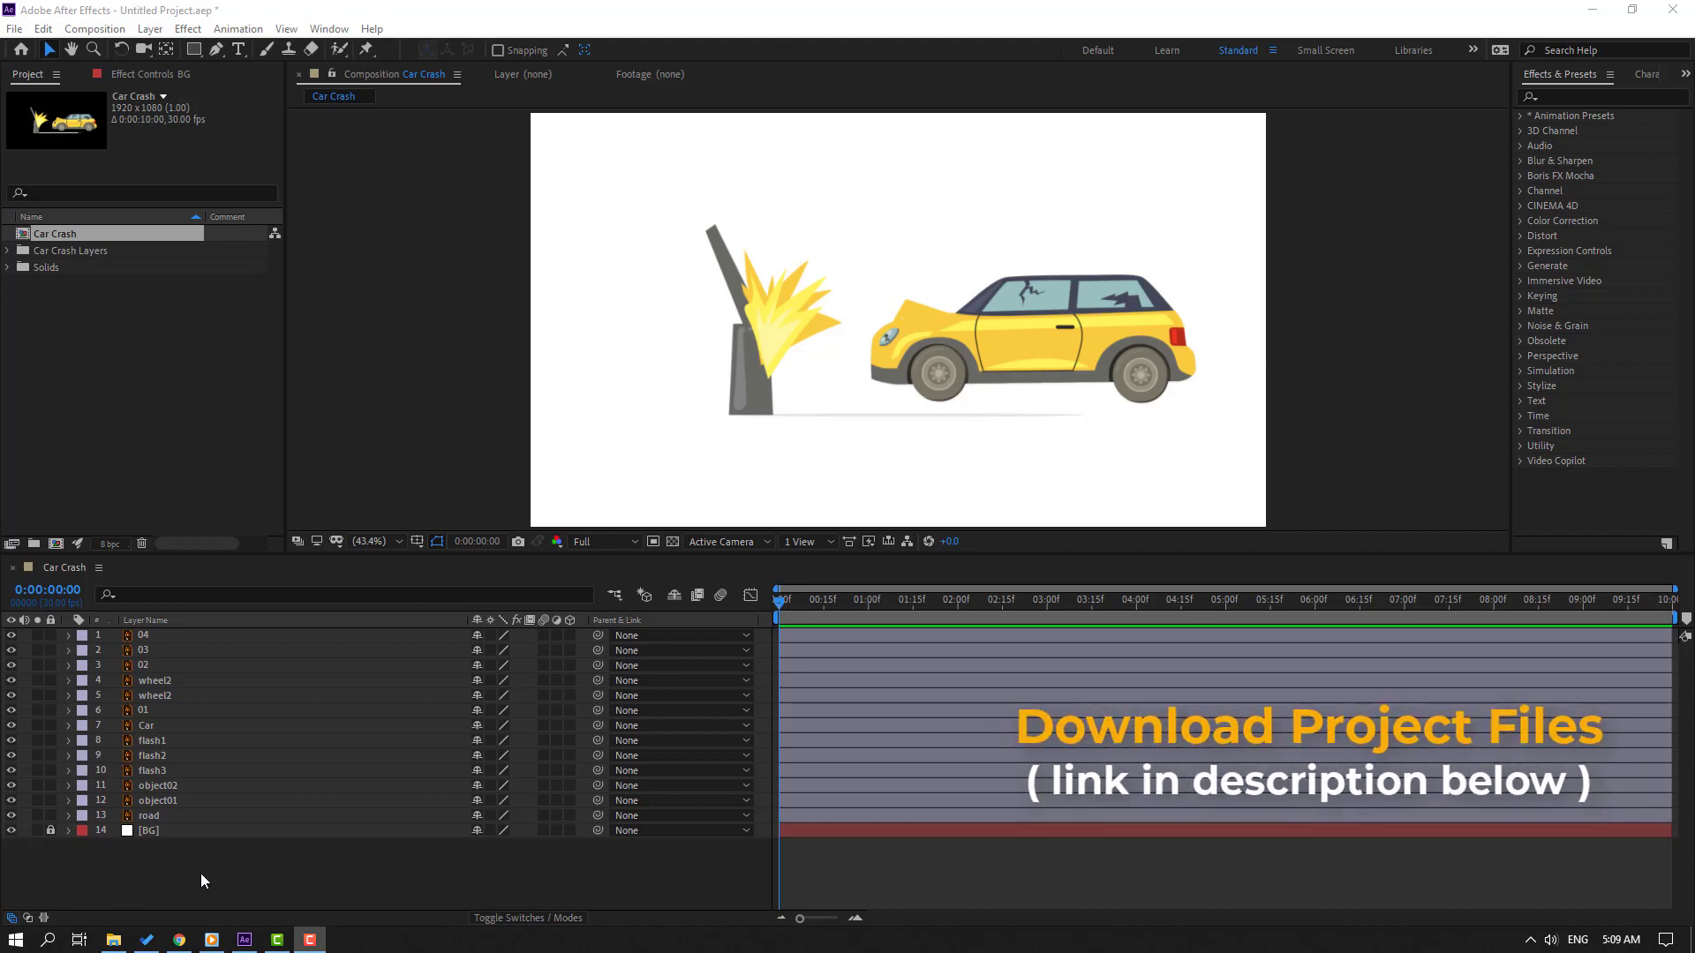
- Create a new null object in the Car Crash composition and name it CAR CONTROLLER
right_click(269, 861)
mouse_move(351, 668)
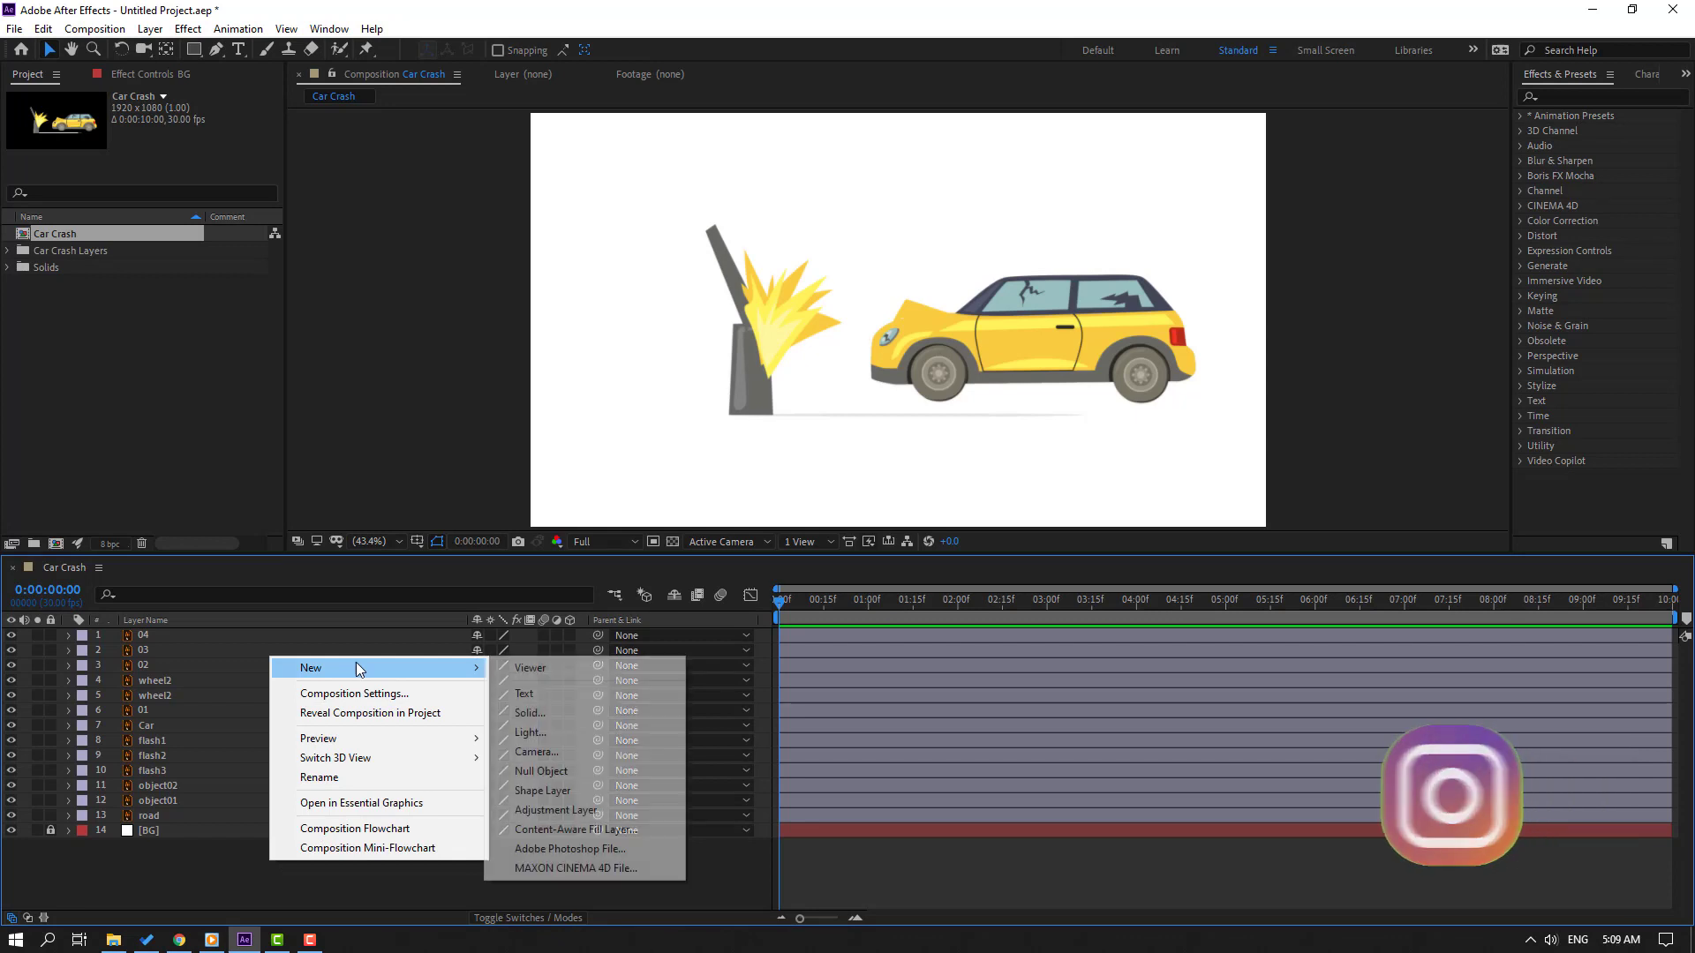
left_click(548, 774)
key("Return")
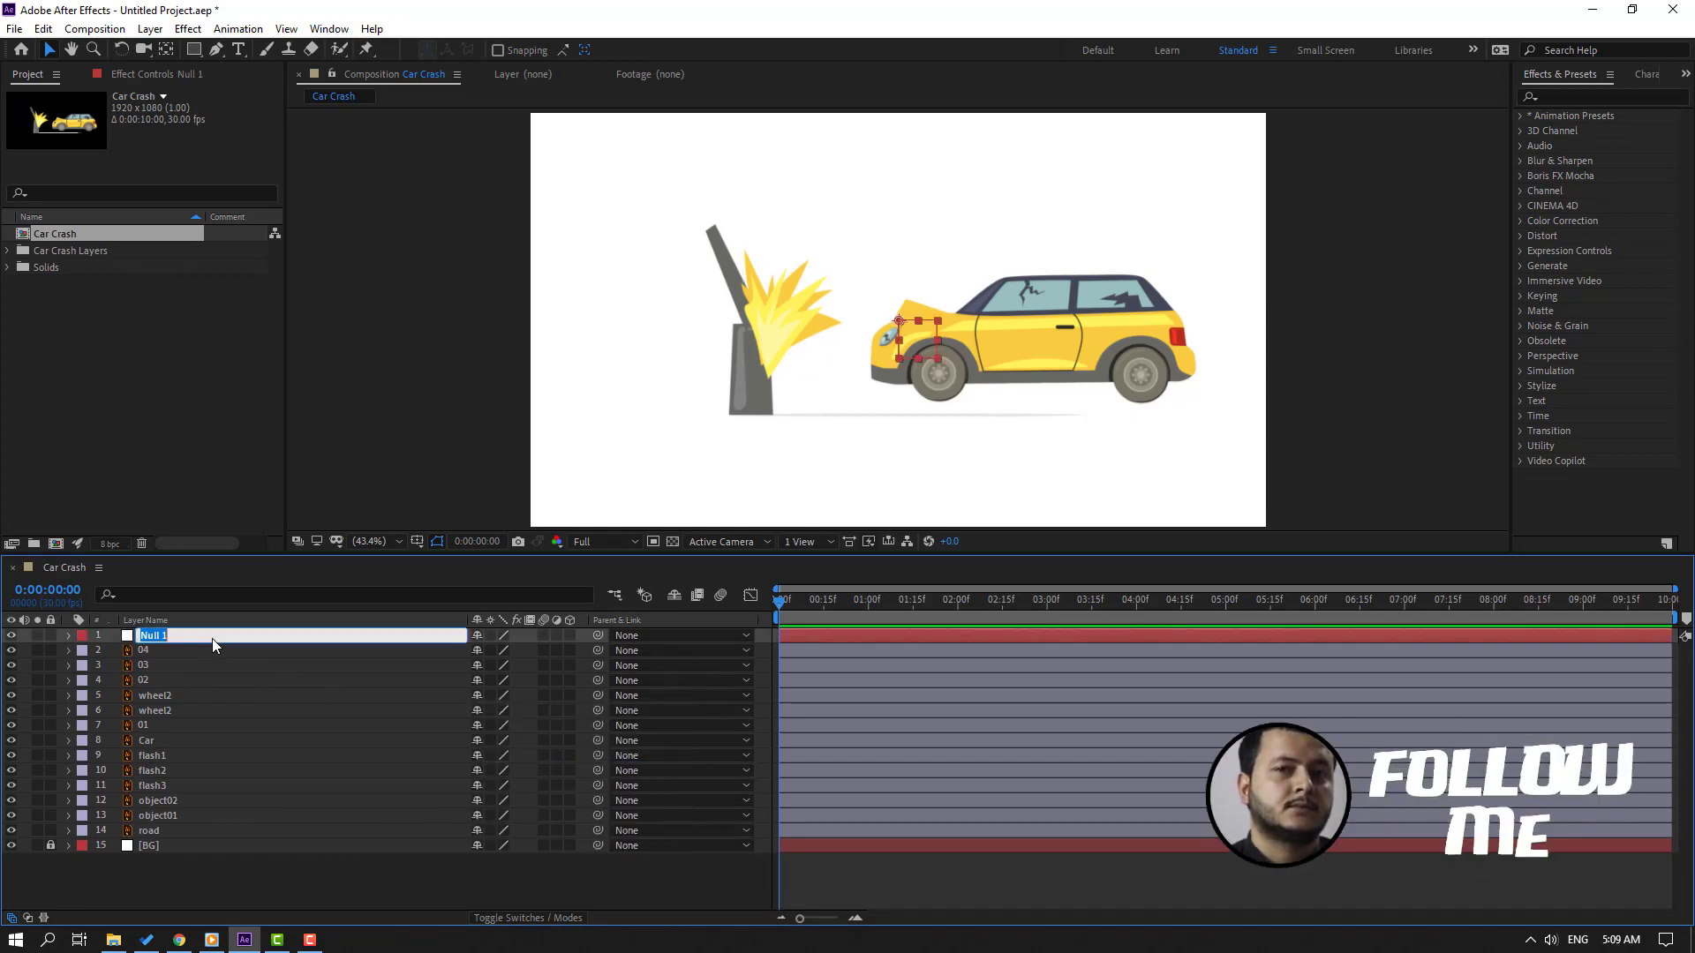
type("CAR CONTROL")
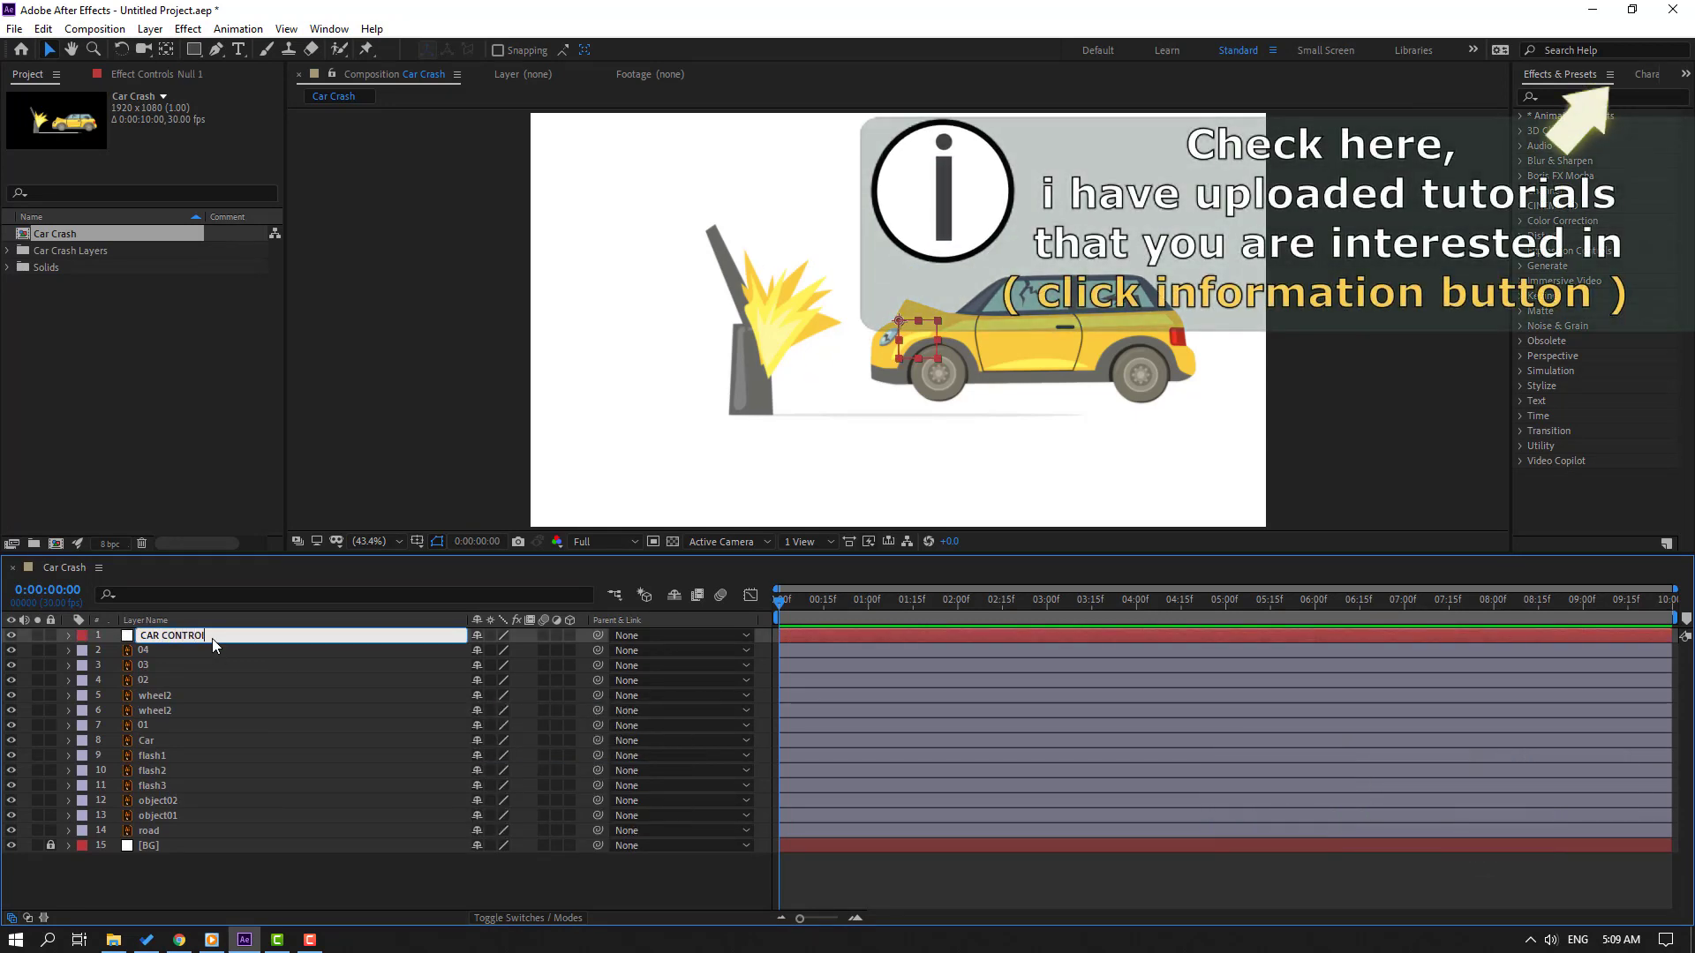
type("LER")
key("Return")
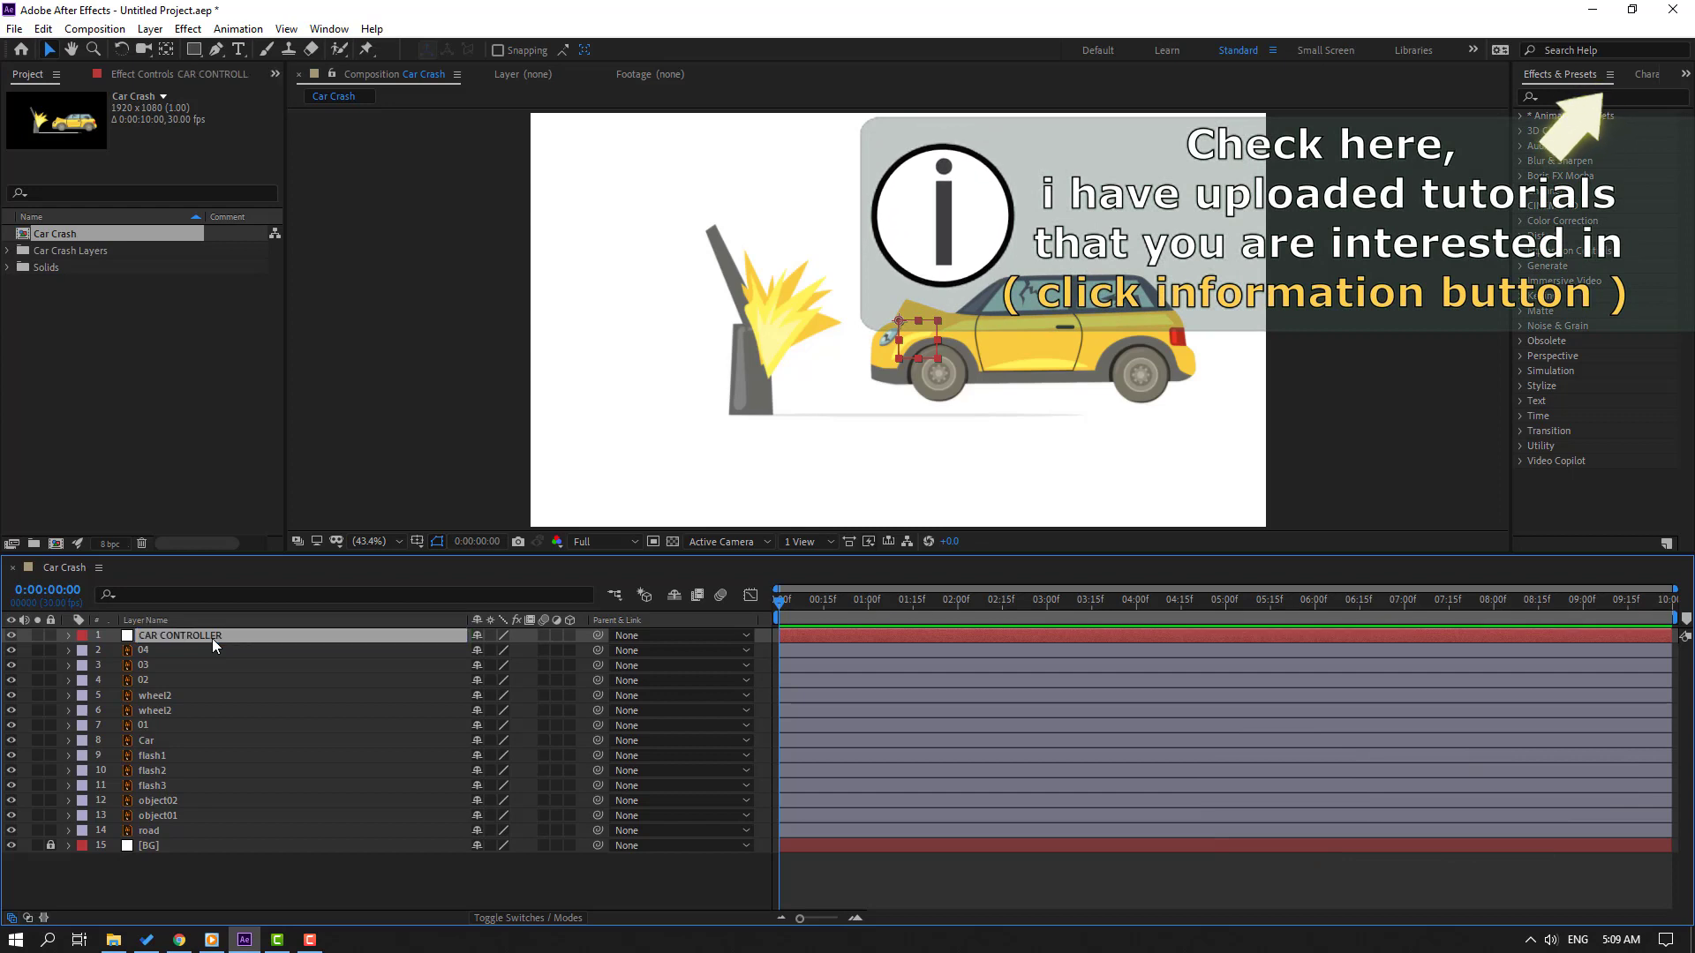
- Move the CAR CONTROLLER null horizontally onto the middle of the car's door
left_click(165, 50)
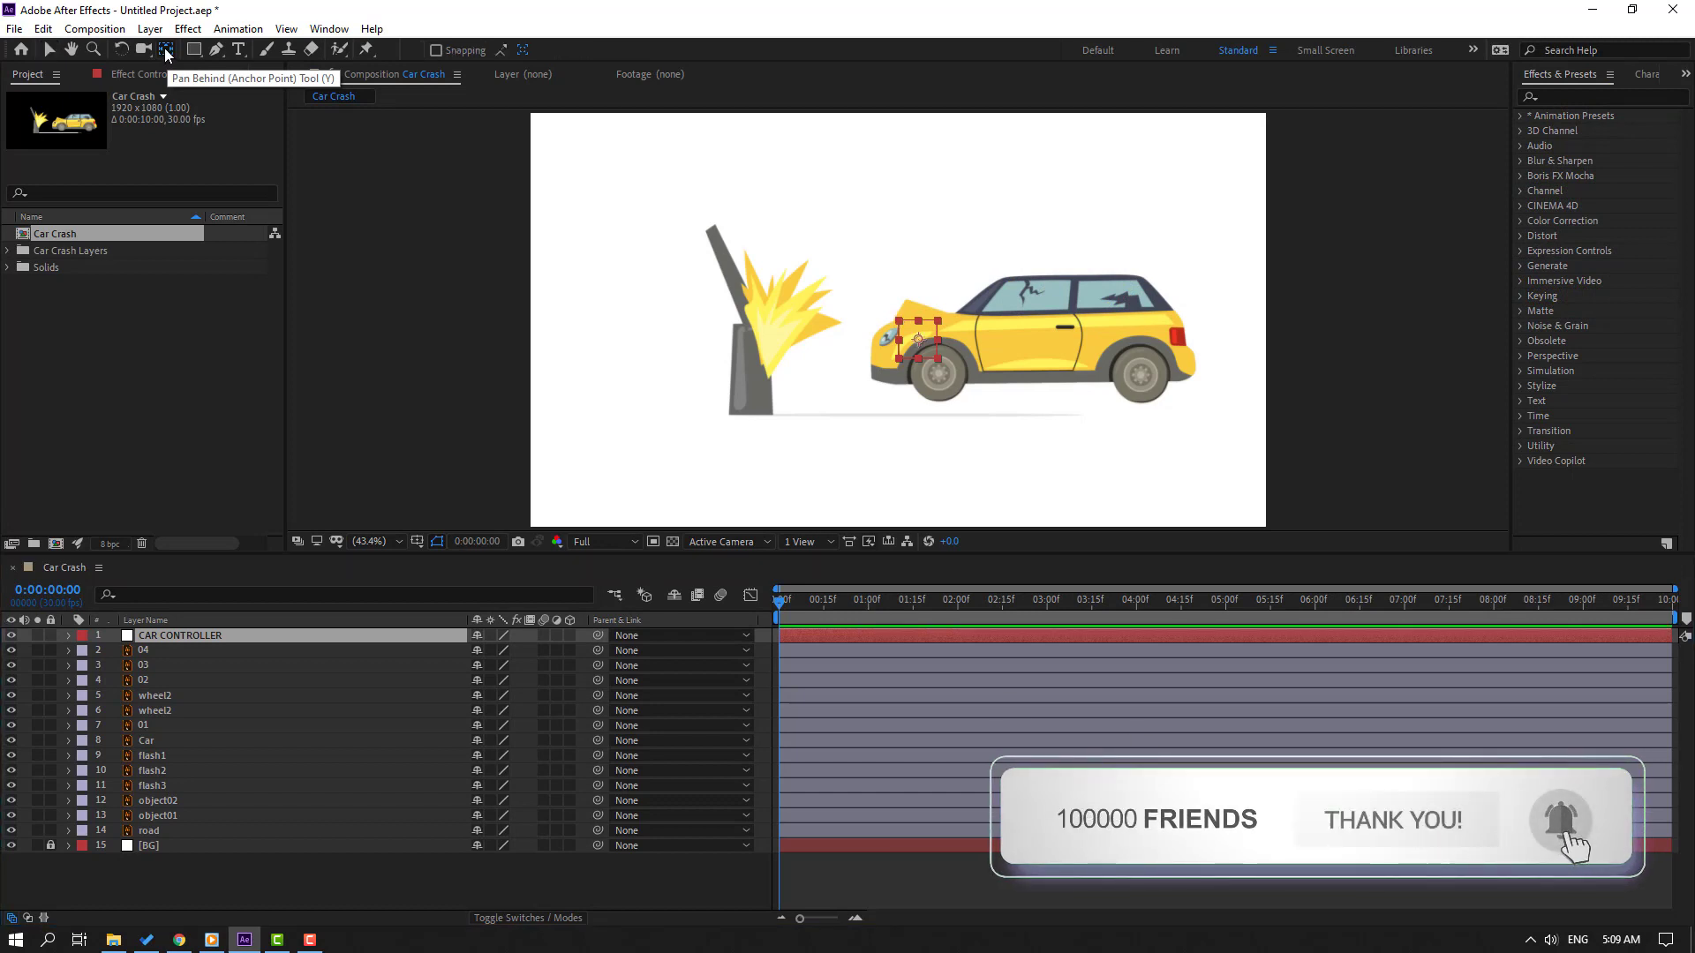
left_click(48, 50)
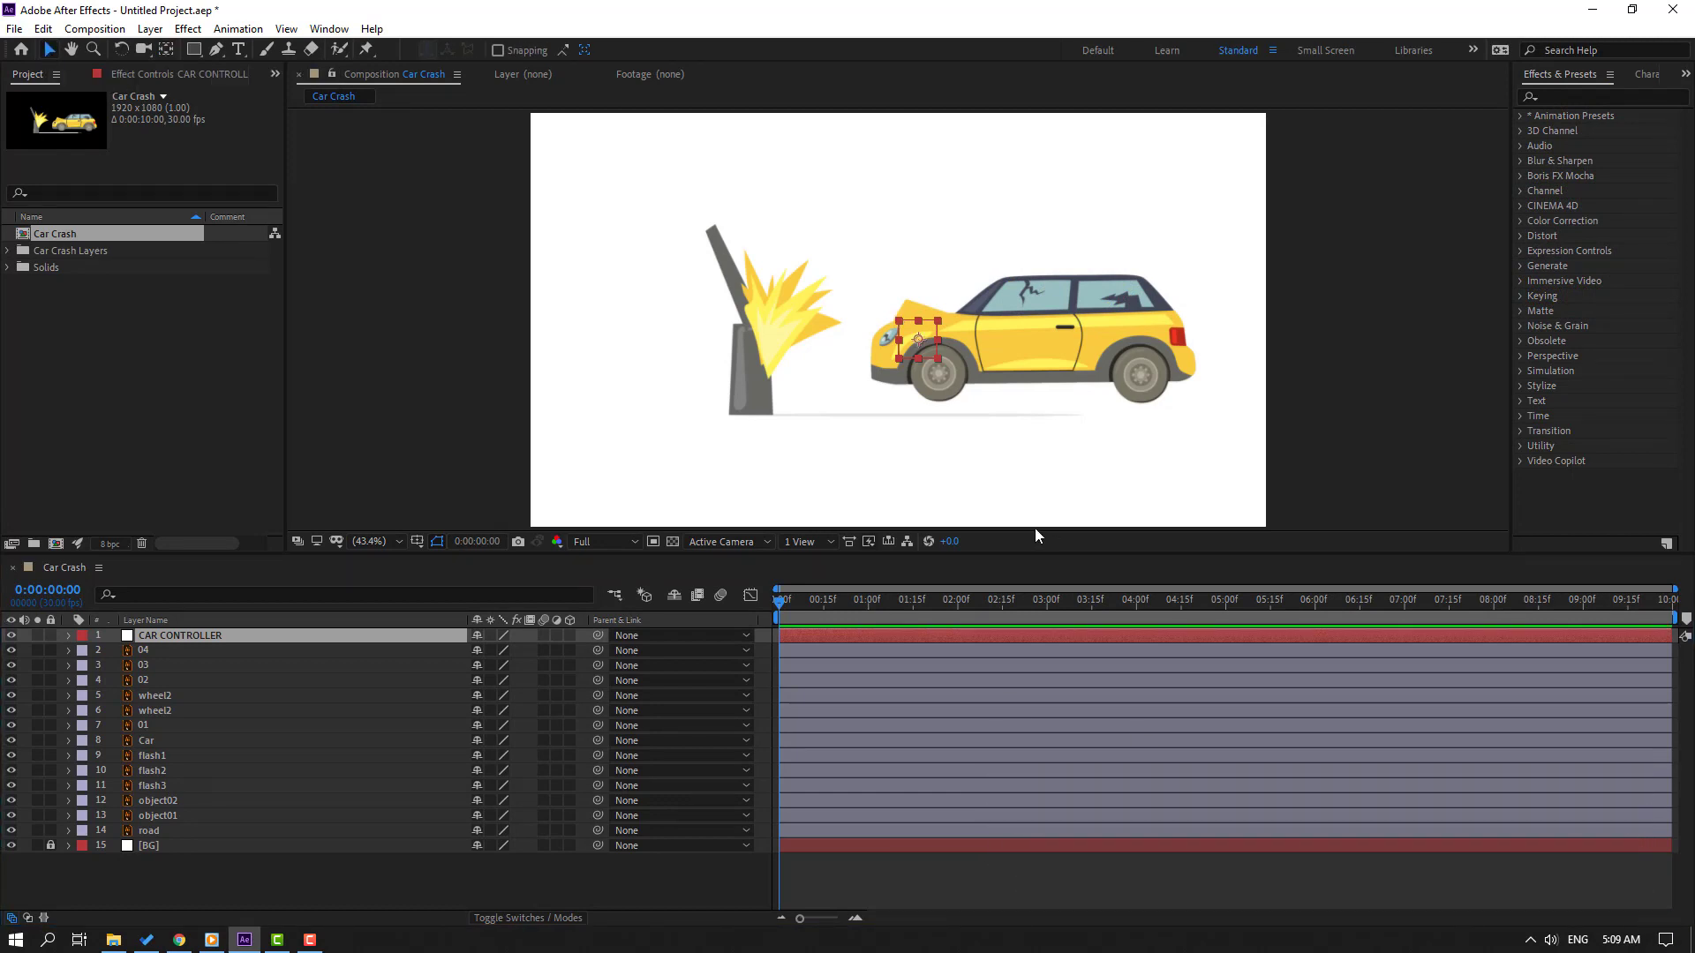
left_click_drag(934, 335, 1050, 334)
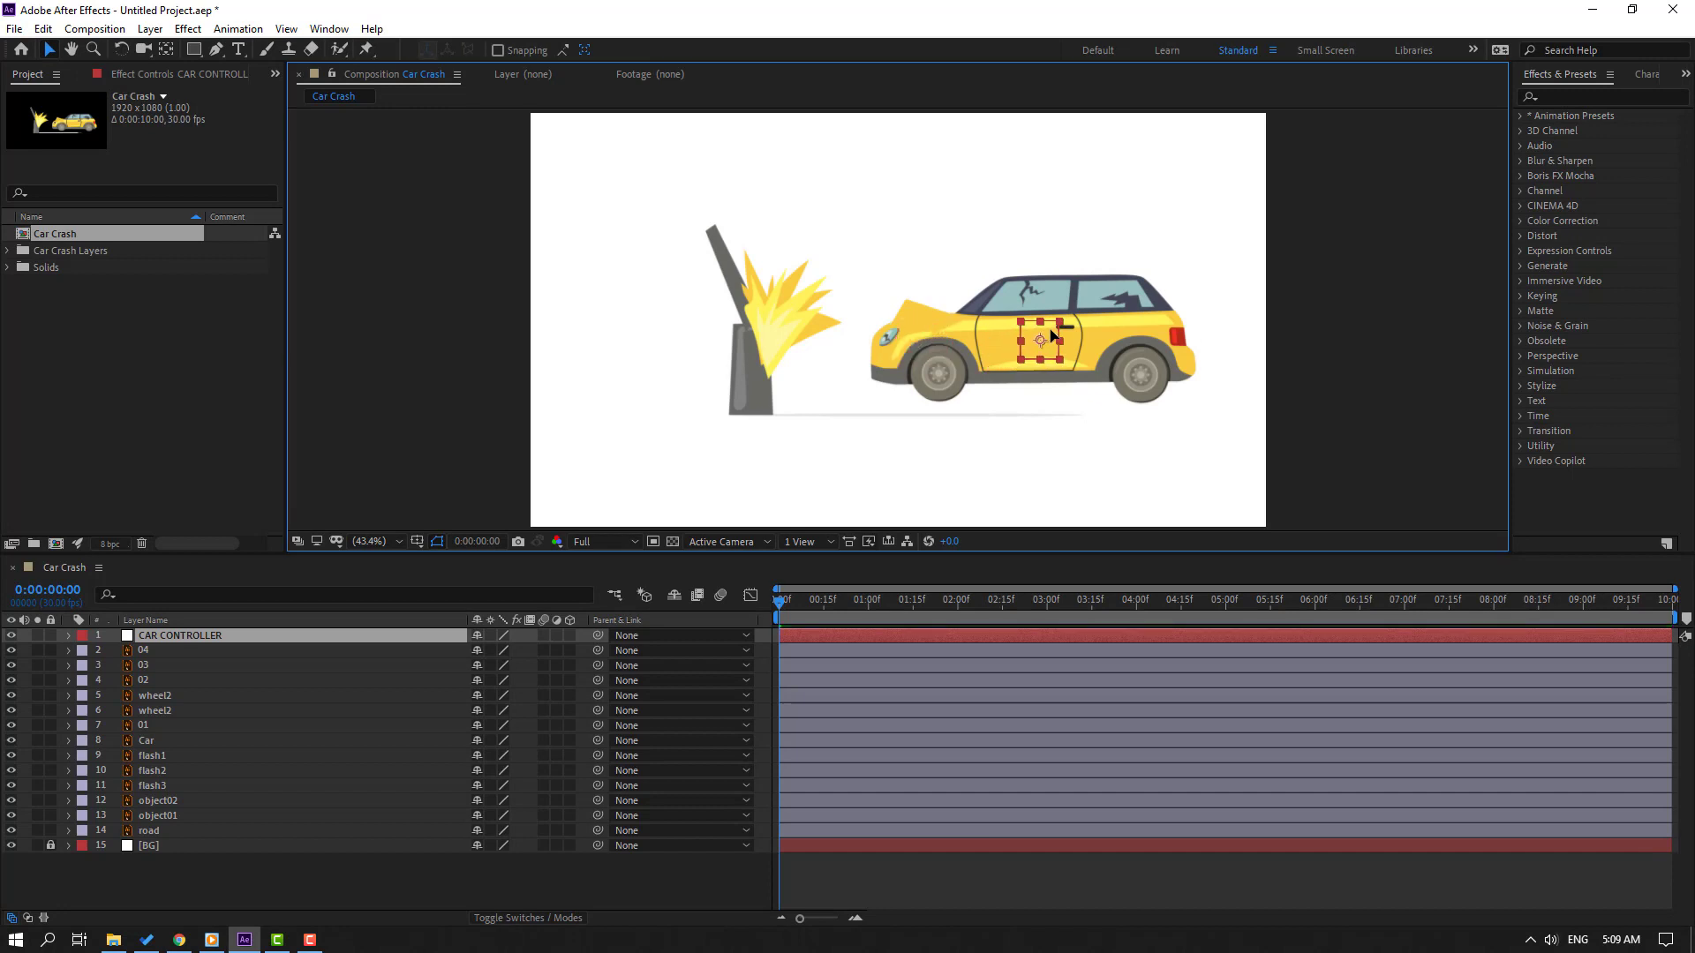
- Parent the damage detail layers 04, 03 and 02 to the Car layer
left_click(155, 651)
left_click(172, 663, "shift")
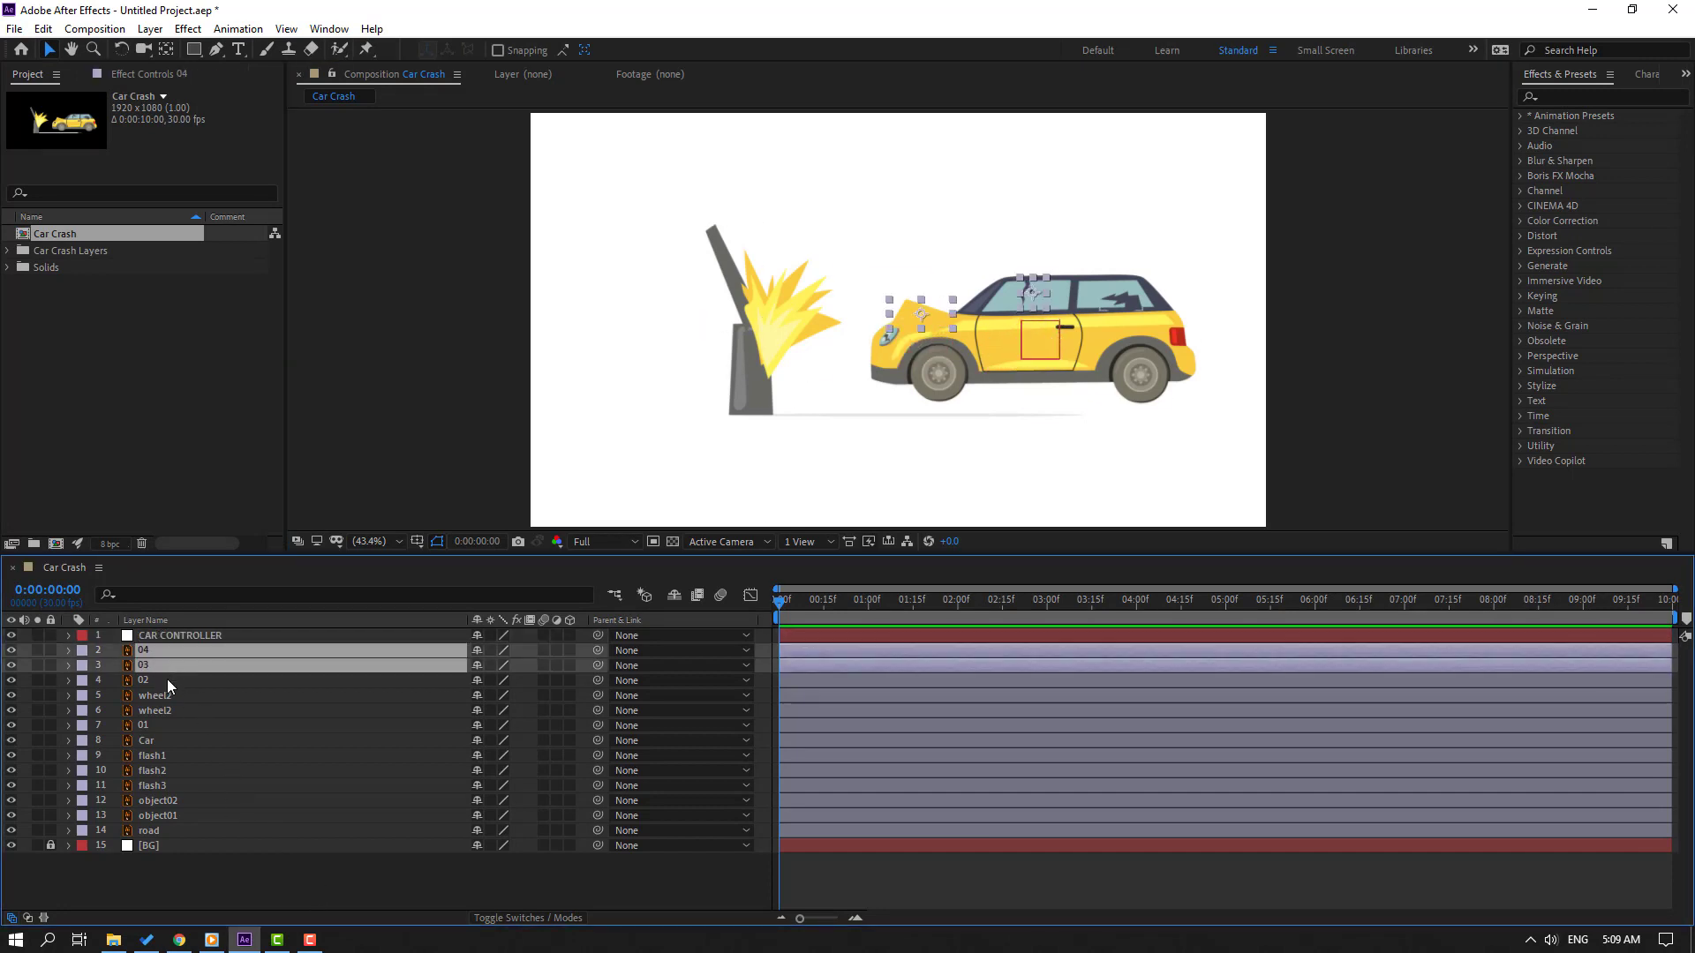
left_click(166, 681, "shift")
key("slash")
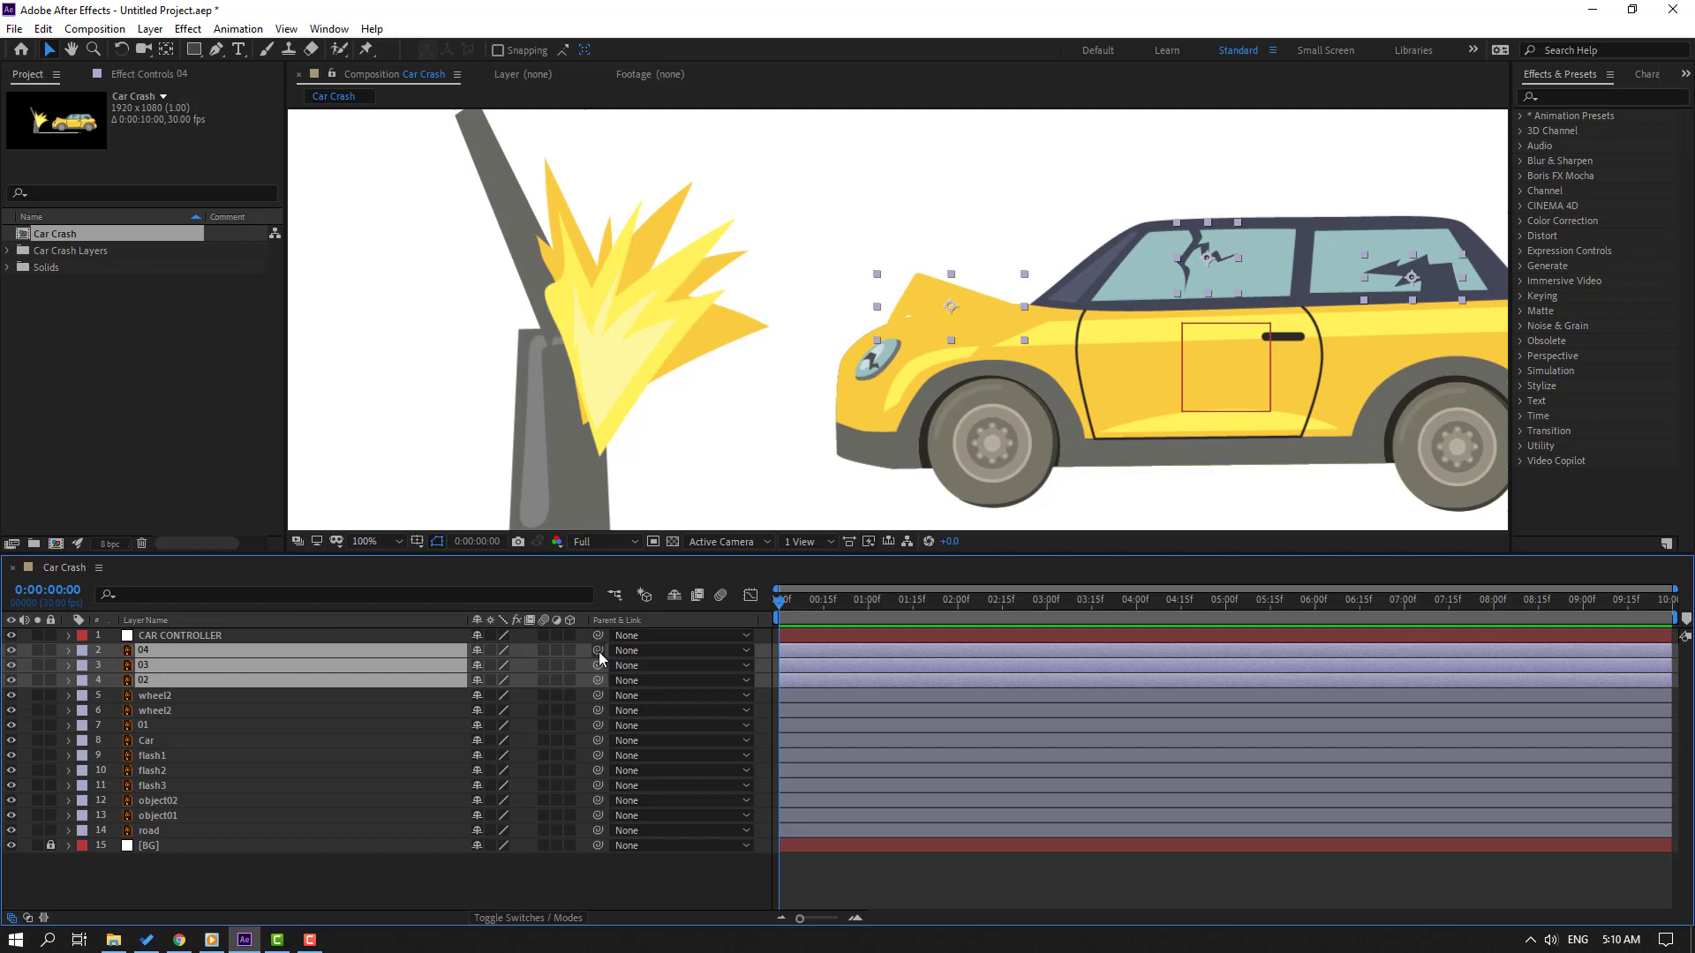
left_click_drag(597, 650, 150, 745)
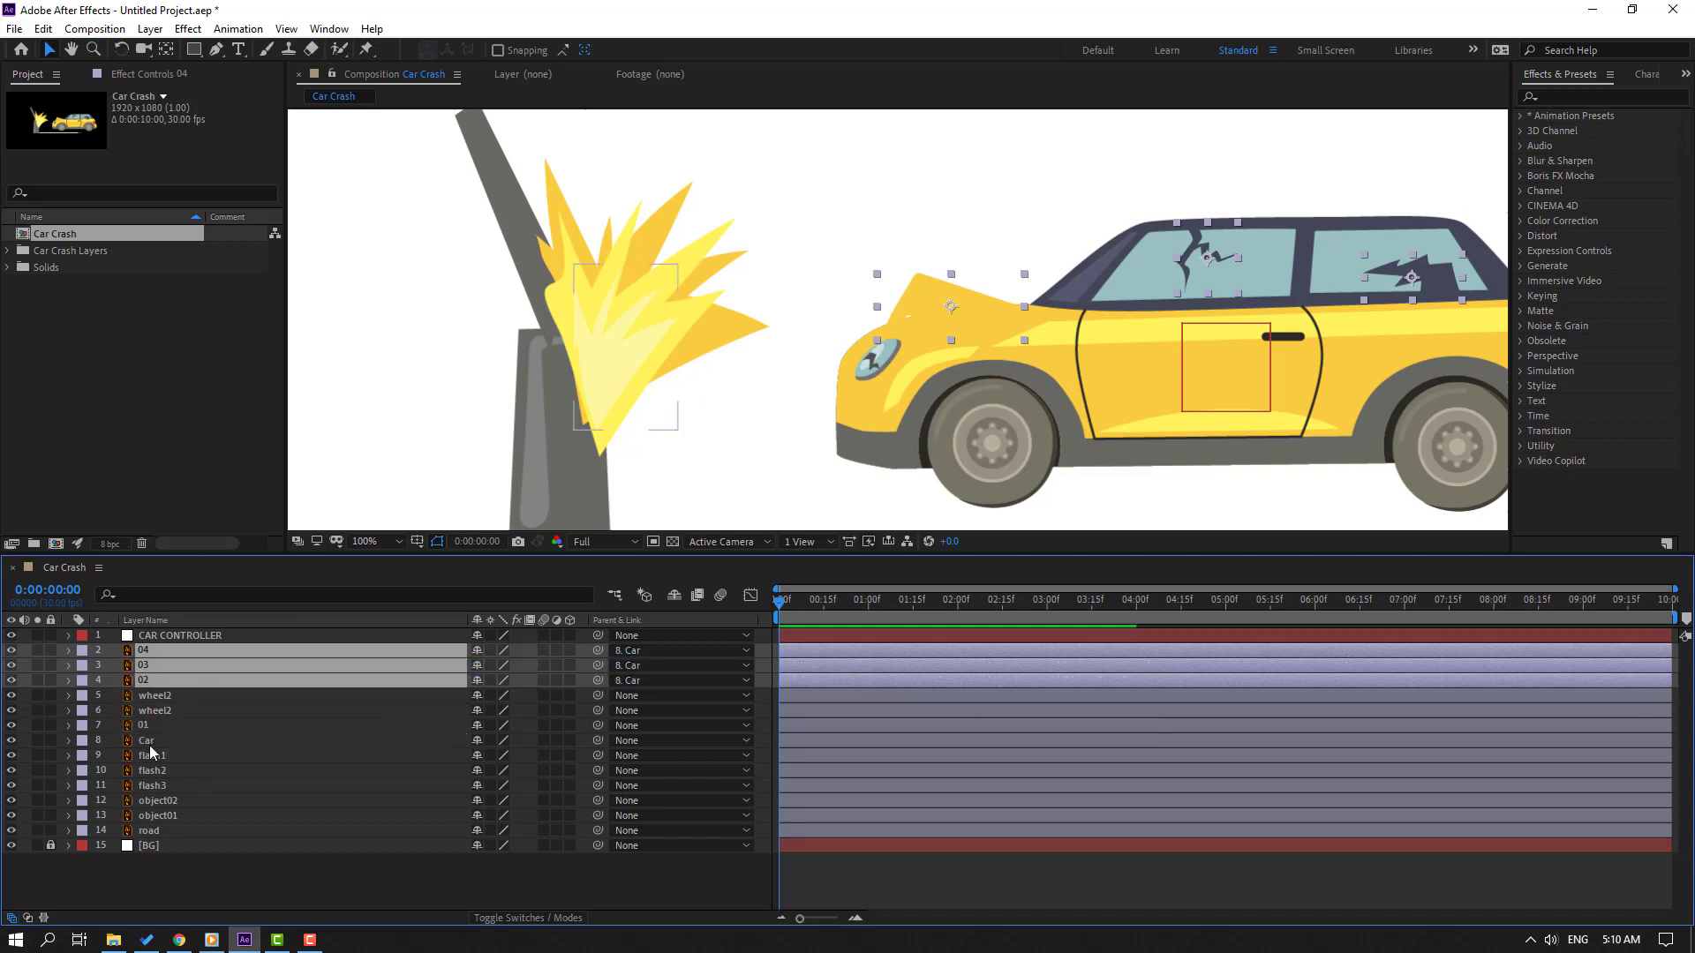
- Rename the Car layer as CAR BODY
left_click(148, 745)
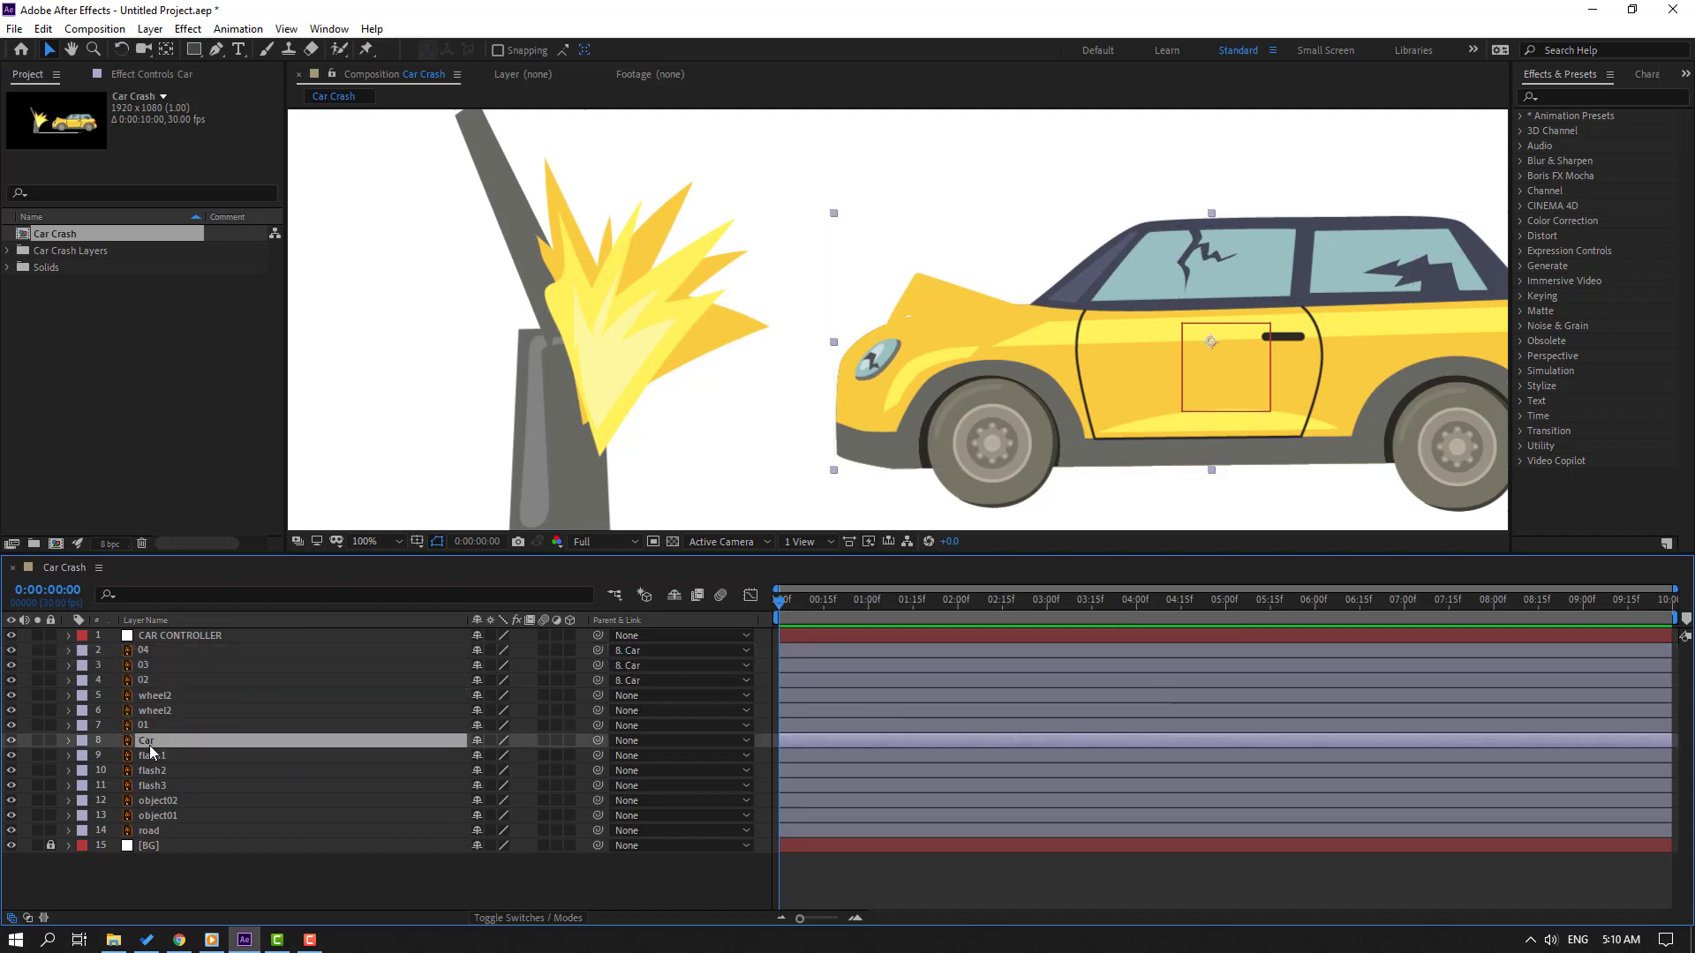
key("Return")
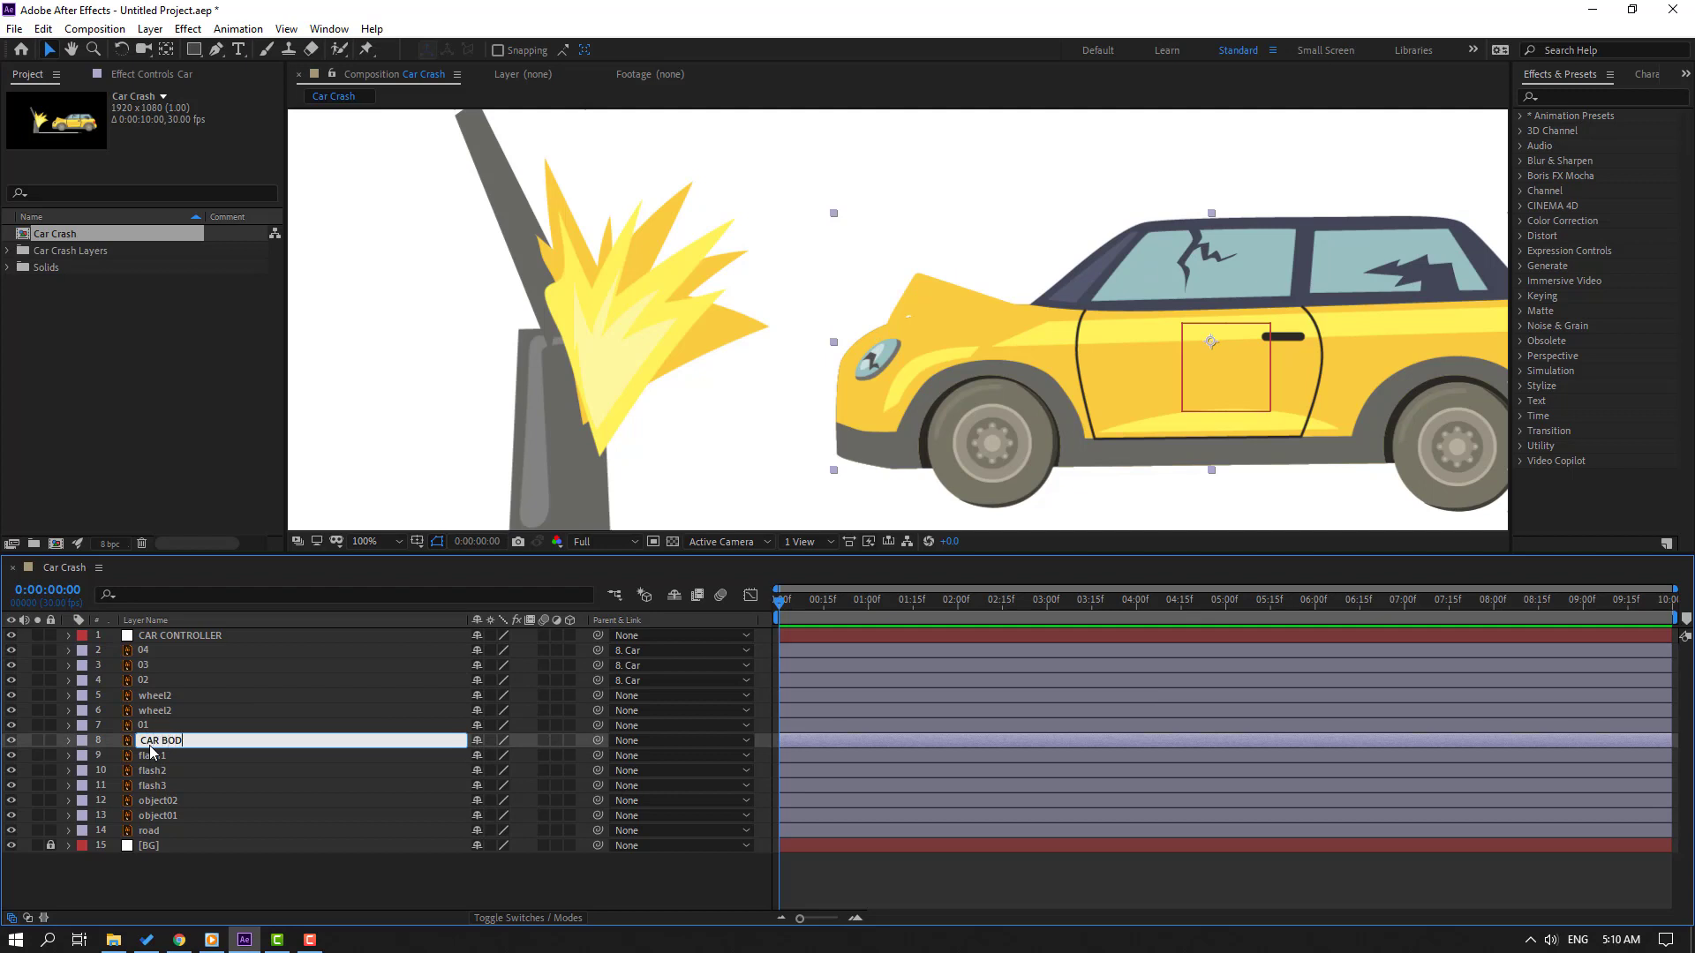
type("CAR BODY")
key("Return")
- Parent both wheel2 layers to the CAR CONTROLLER null
left_click(171, 697)
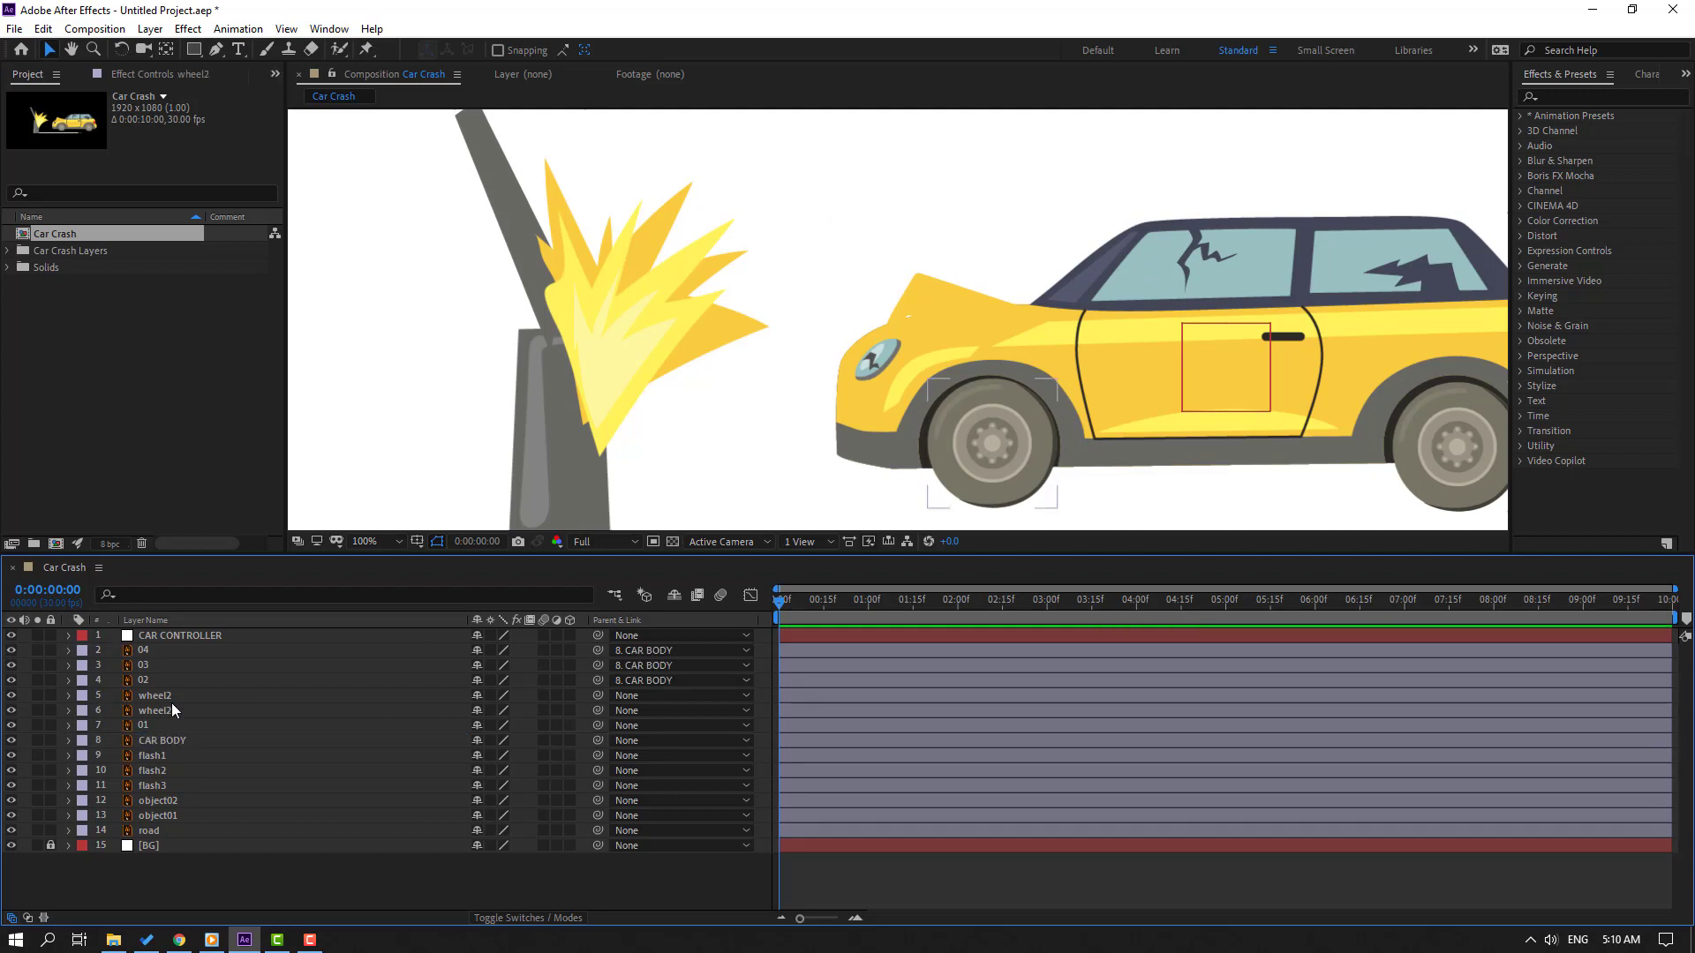
left_click(159, 710, "shift")
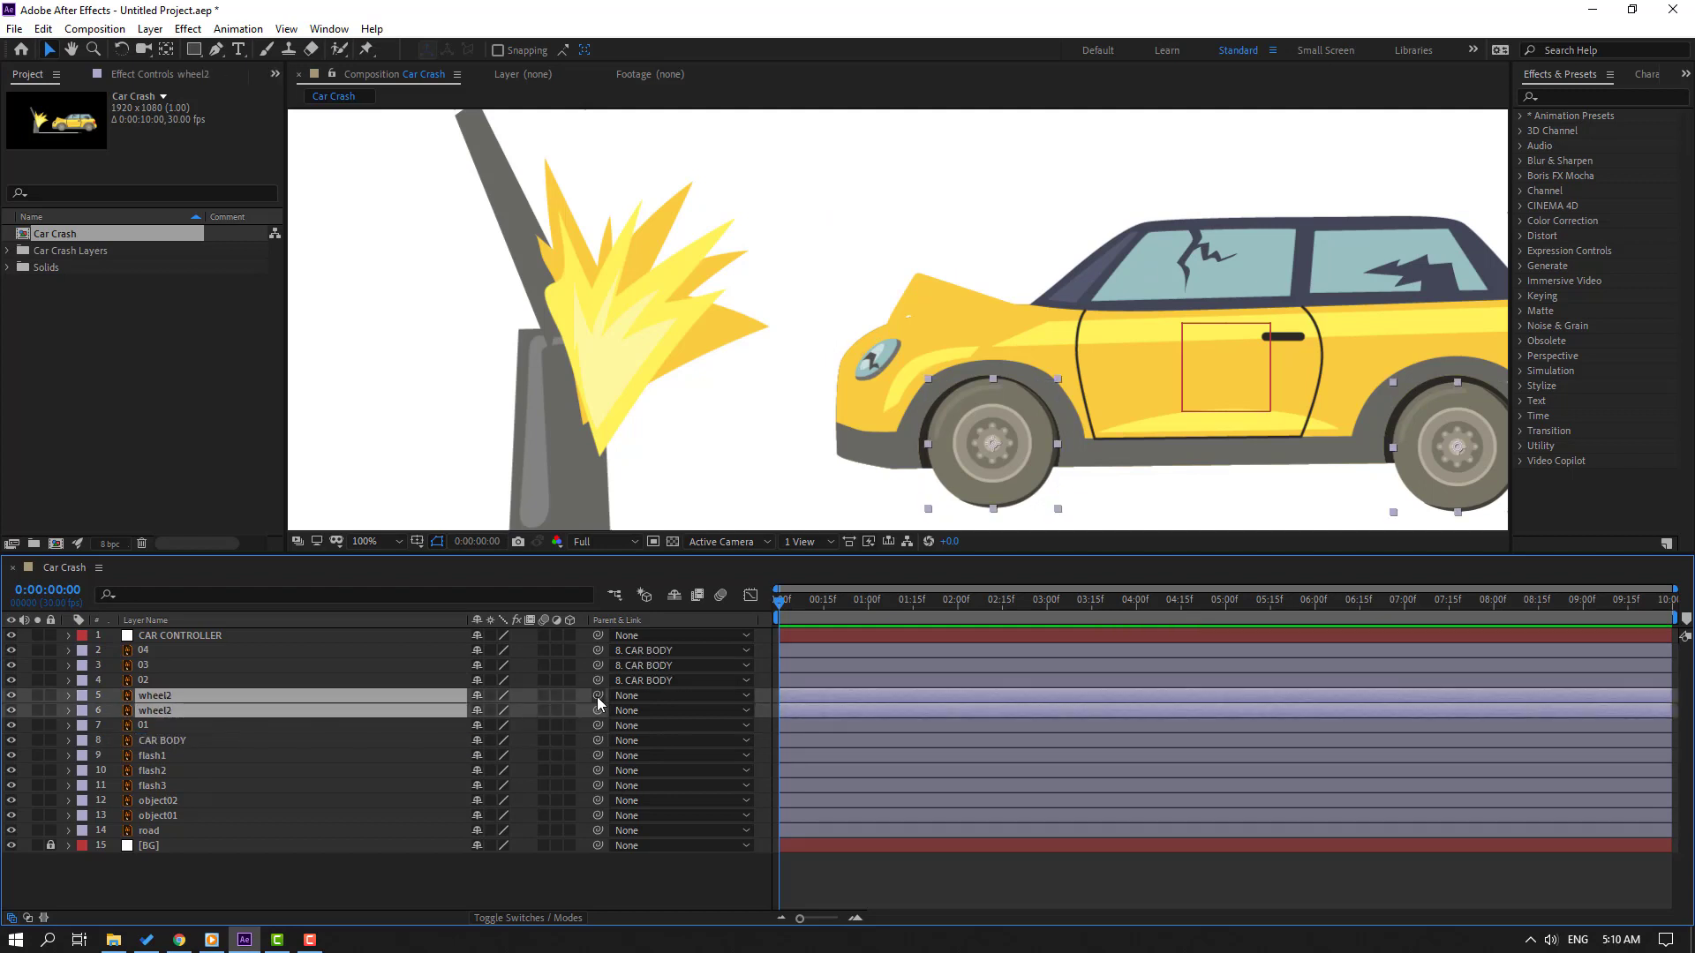
left_click_drag(597, 697, 167, 637)
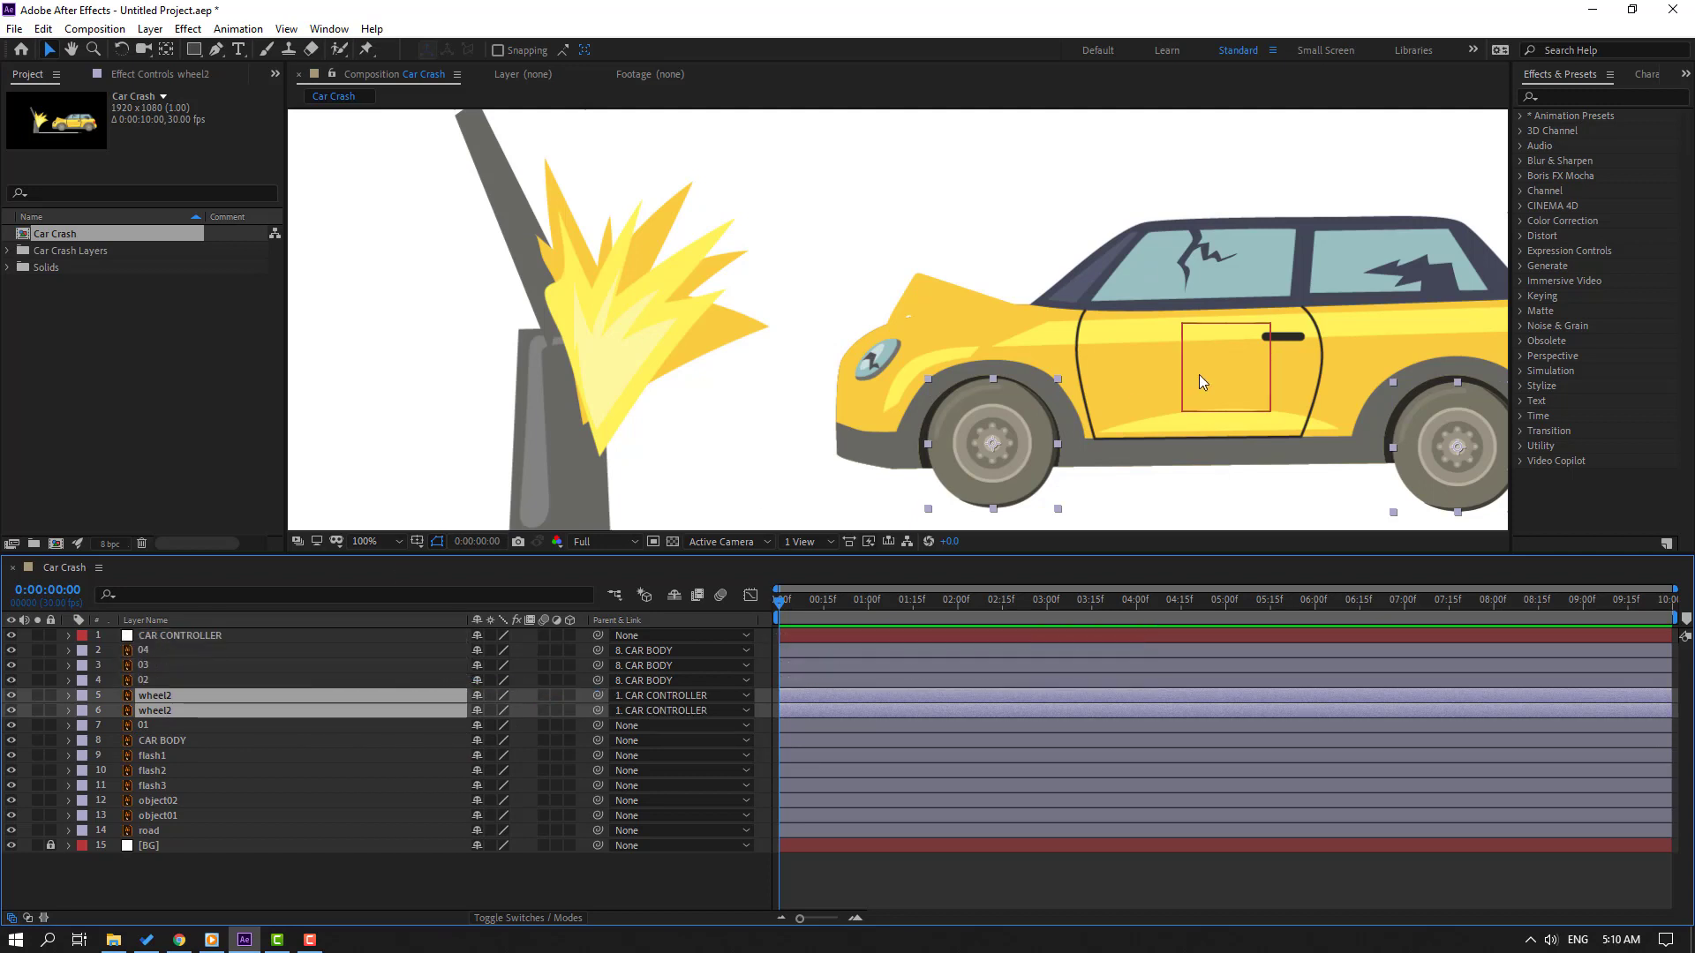
- Test the wheel parenting by moving the CAR CONTROLLER null slightly, and undo the move
key("comma")
key("comma")
left_click(994, 351)
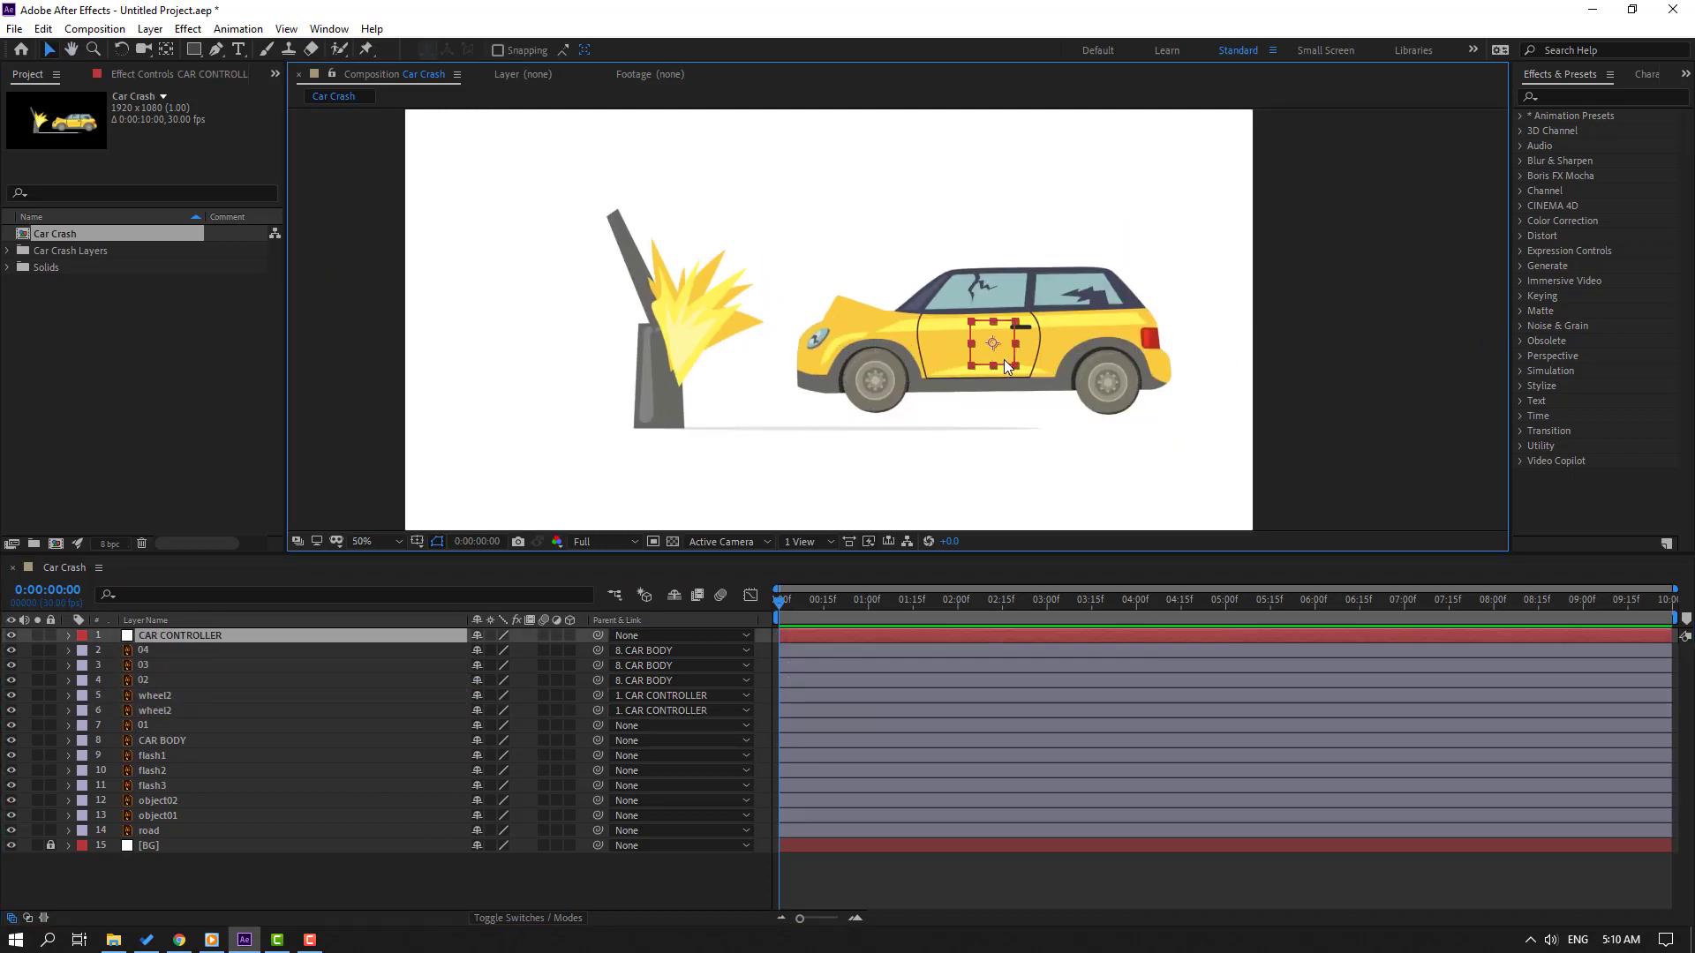
mouse_move(997, 357)
left_mouse_down()
mouse_move(1024, 367)
mouse_move(974, 373)
left_mouse_up()
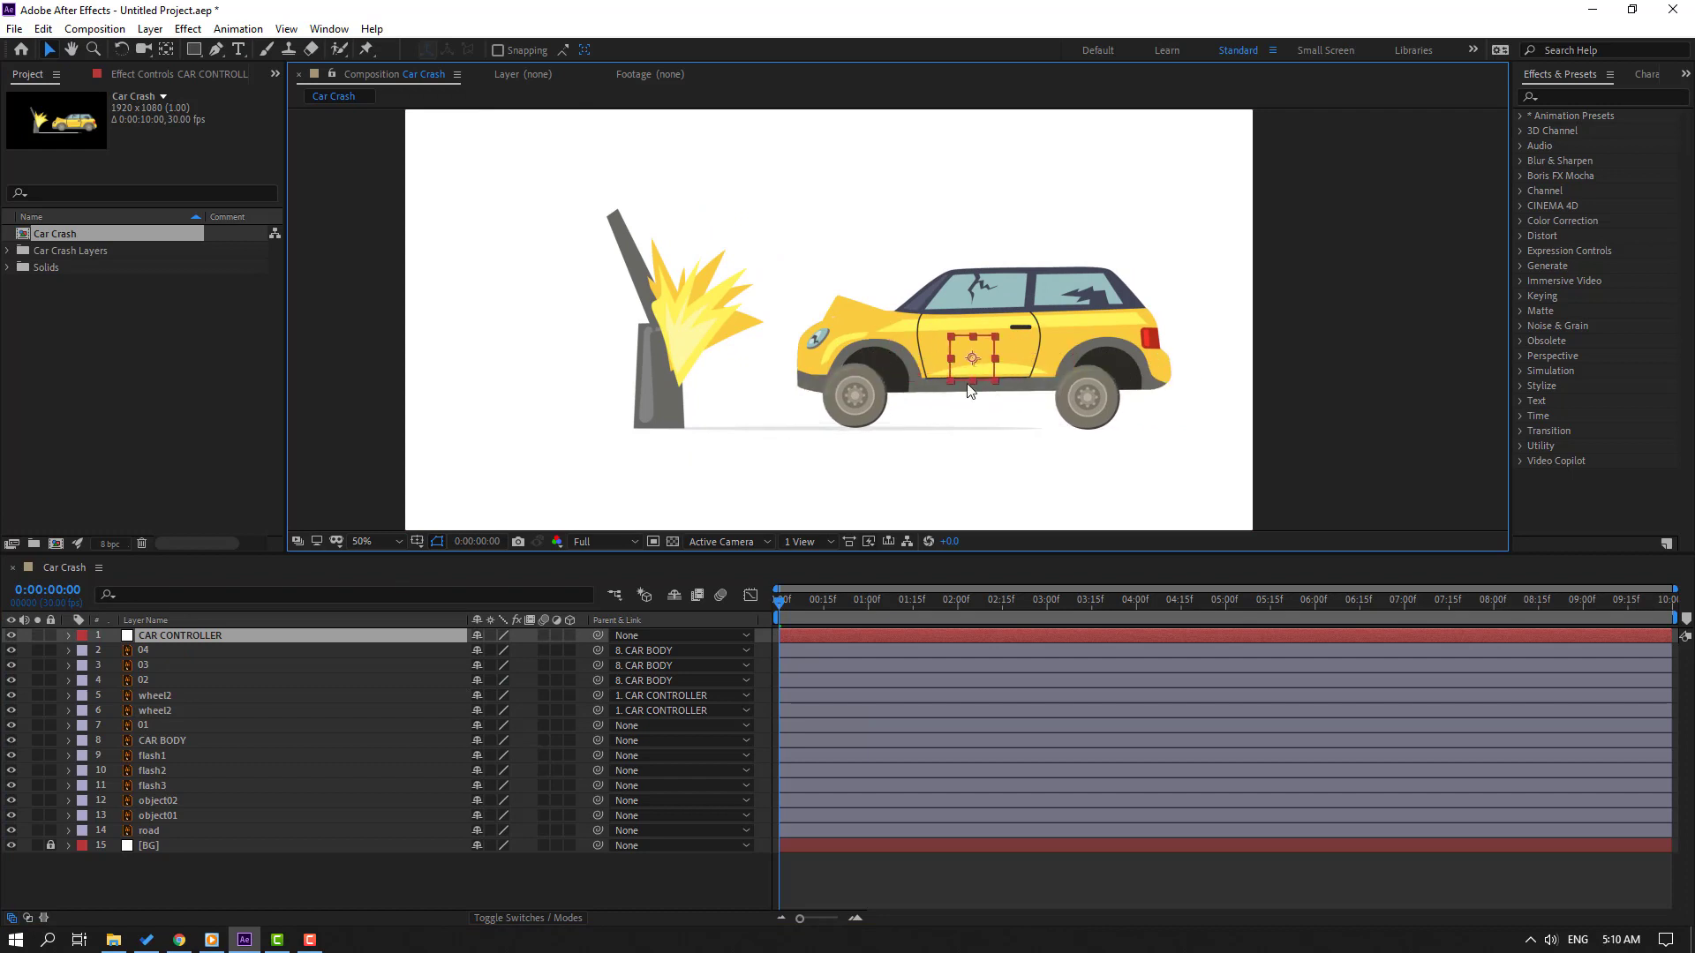
key("ctrl+z")
- Parent the CAR BODY layer to CAR CONTROLLER and test the link by moving the null sideways
left_click(157, 742)
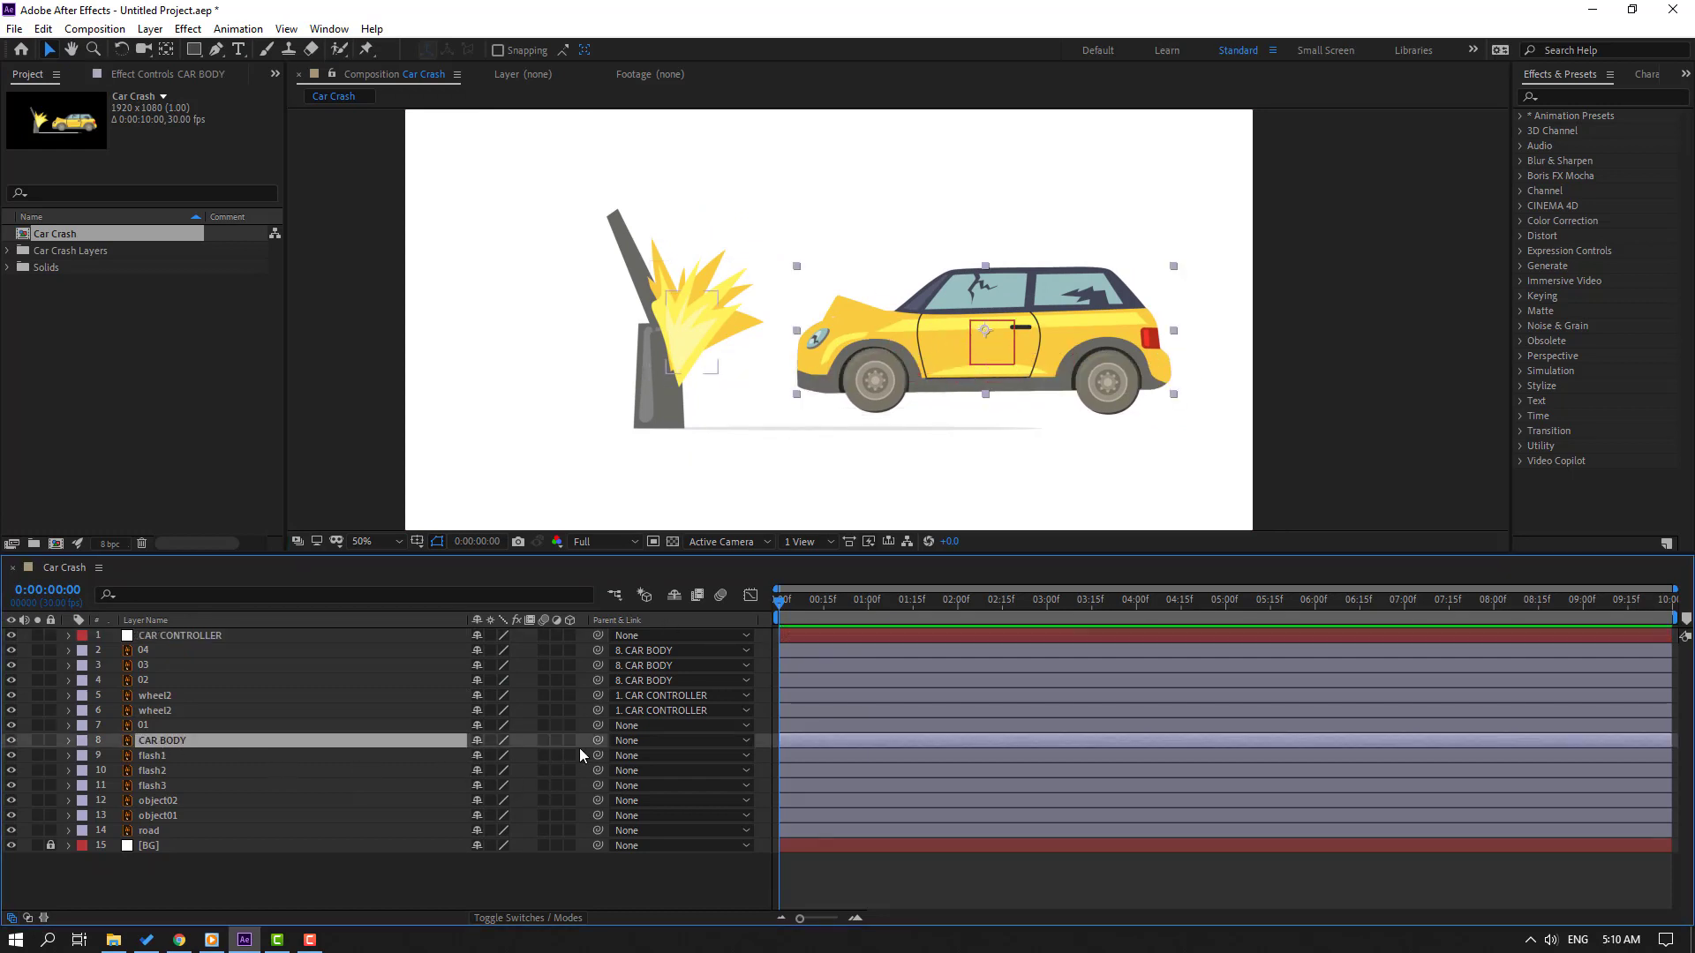
left_click_drag(575, 744, 192, 642)
left_click(175, 637)
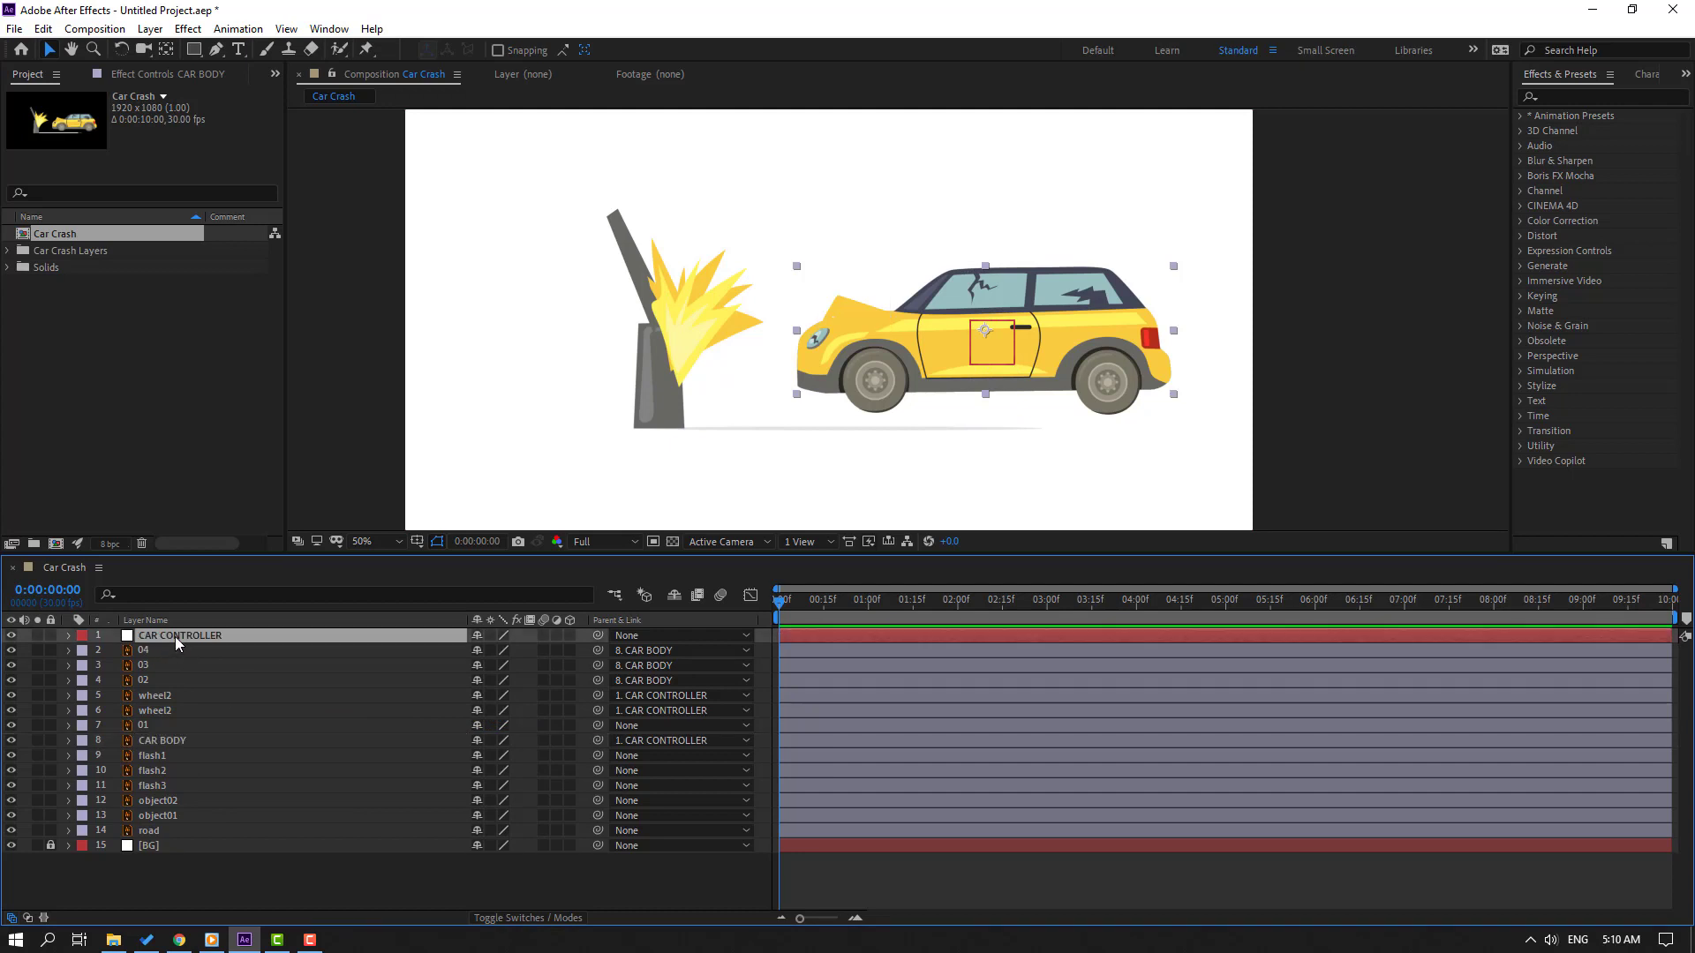
left_click_drag(975, 357, 915, 362)
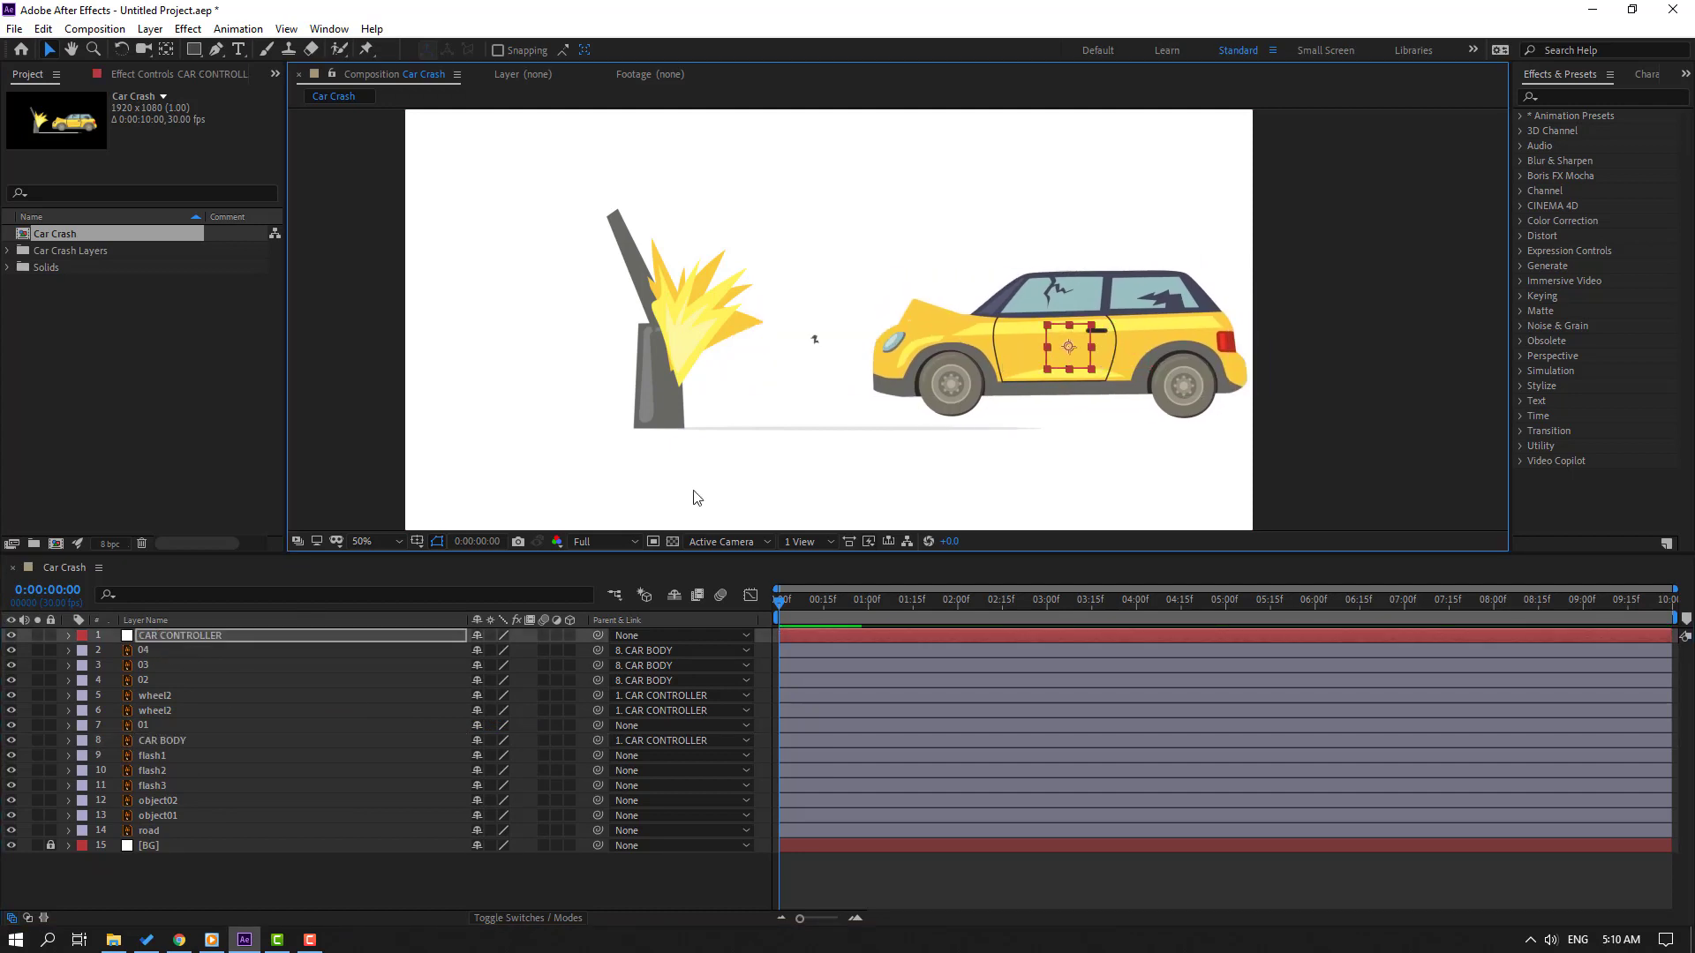
- Parent layer 01 to CAR BODY, test the rig by moving the CAR CONTROLLER null, and undo the move
left_click(141, 725)
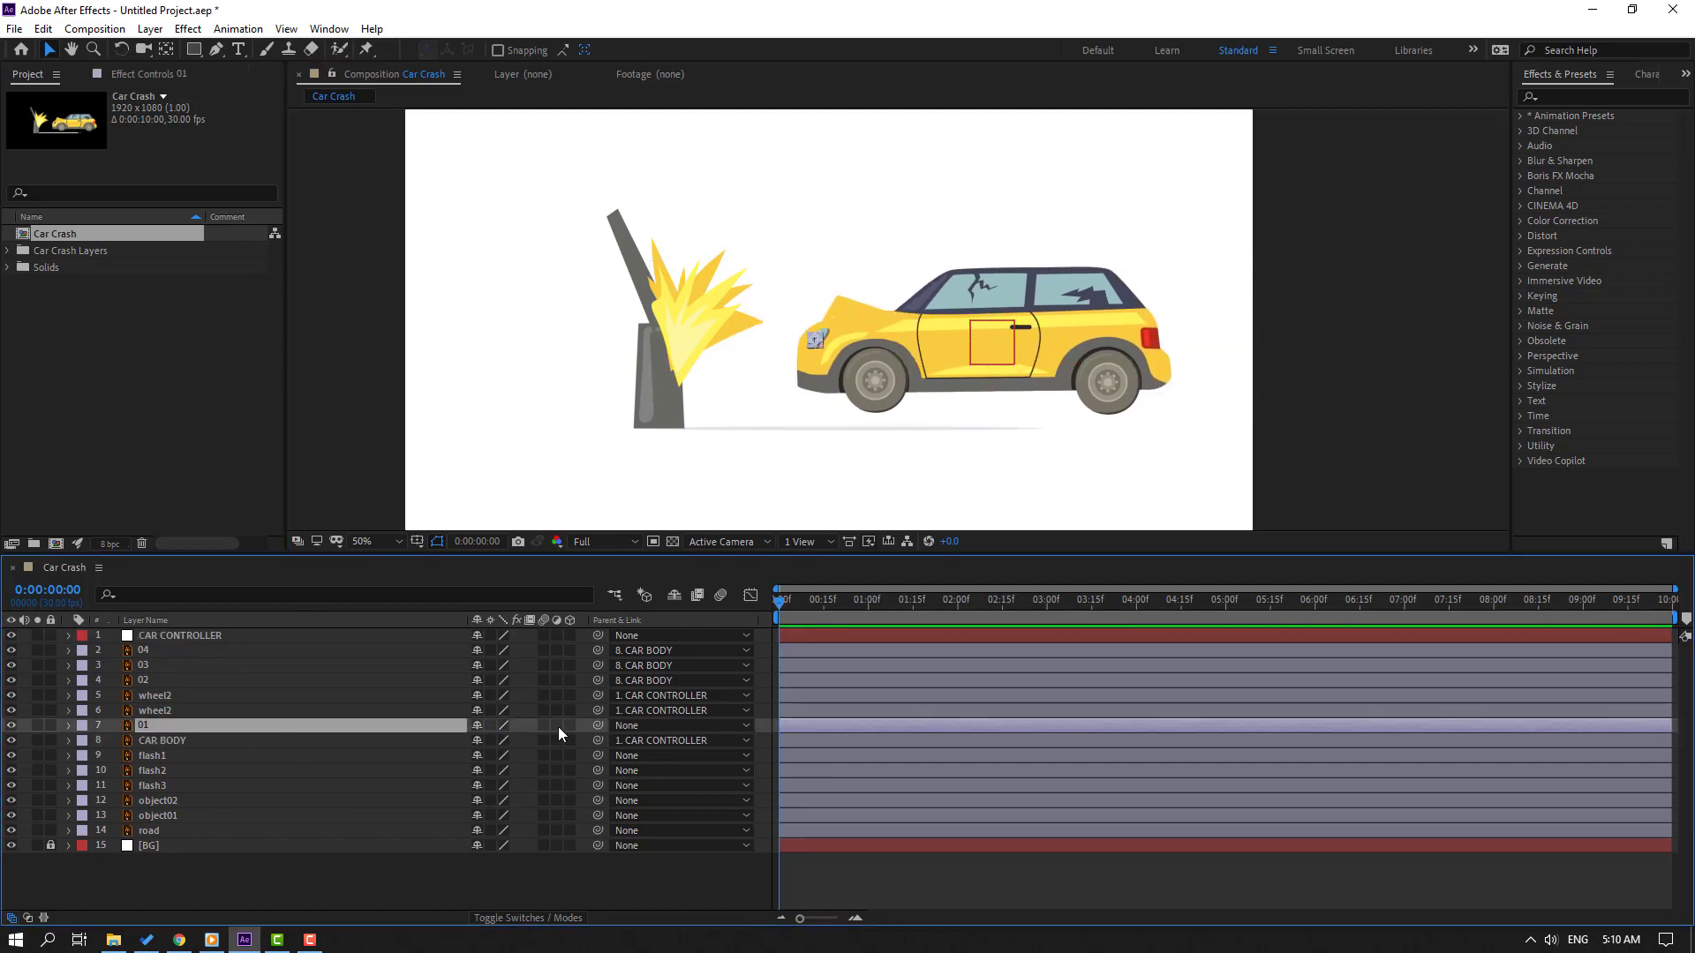
left_click_drag(597, 726, 240, 746)
left_click(168, 634)
left_click_drag(981, 353, 1005, 357)
key("ctrl+z")
- Keyframe the CAR CONTROLLER null's X position from 2376.1 at 0:00:00:00 to 1069.1 at 0:00:01:09
scroll(1057, 416, "up", 1)
left_click_drag(1060, 433, 1109, 255)
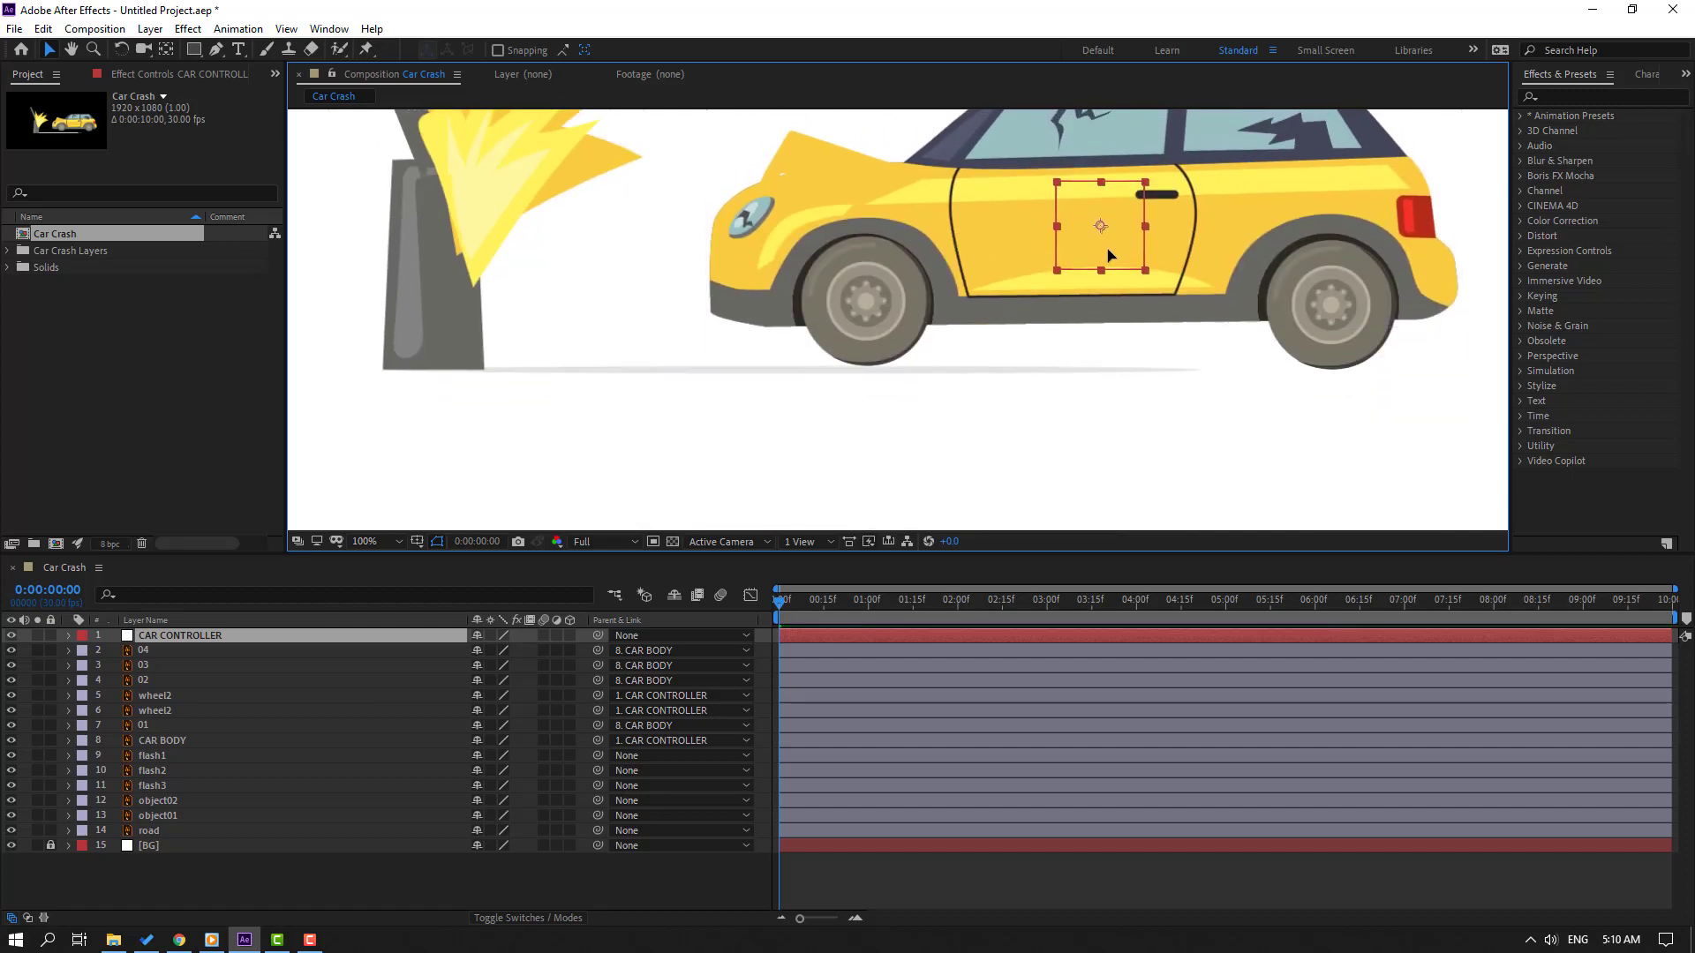
scroll(1006, 375, "down", 2)
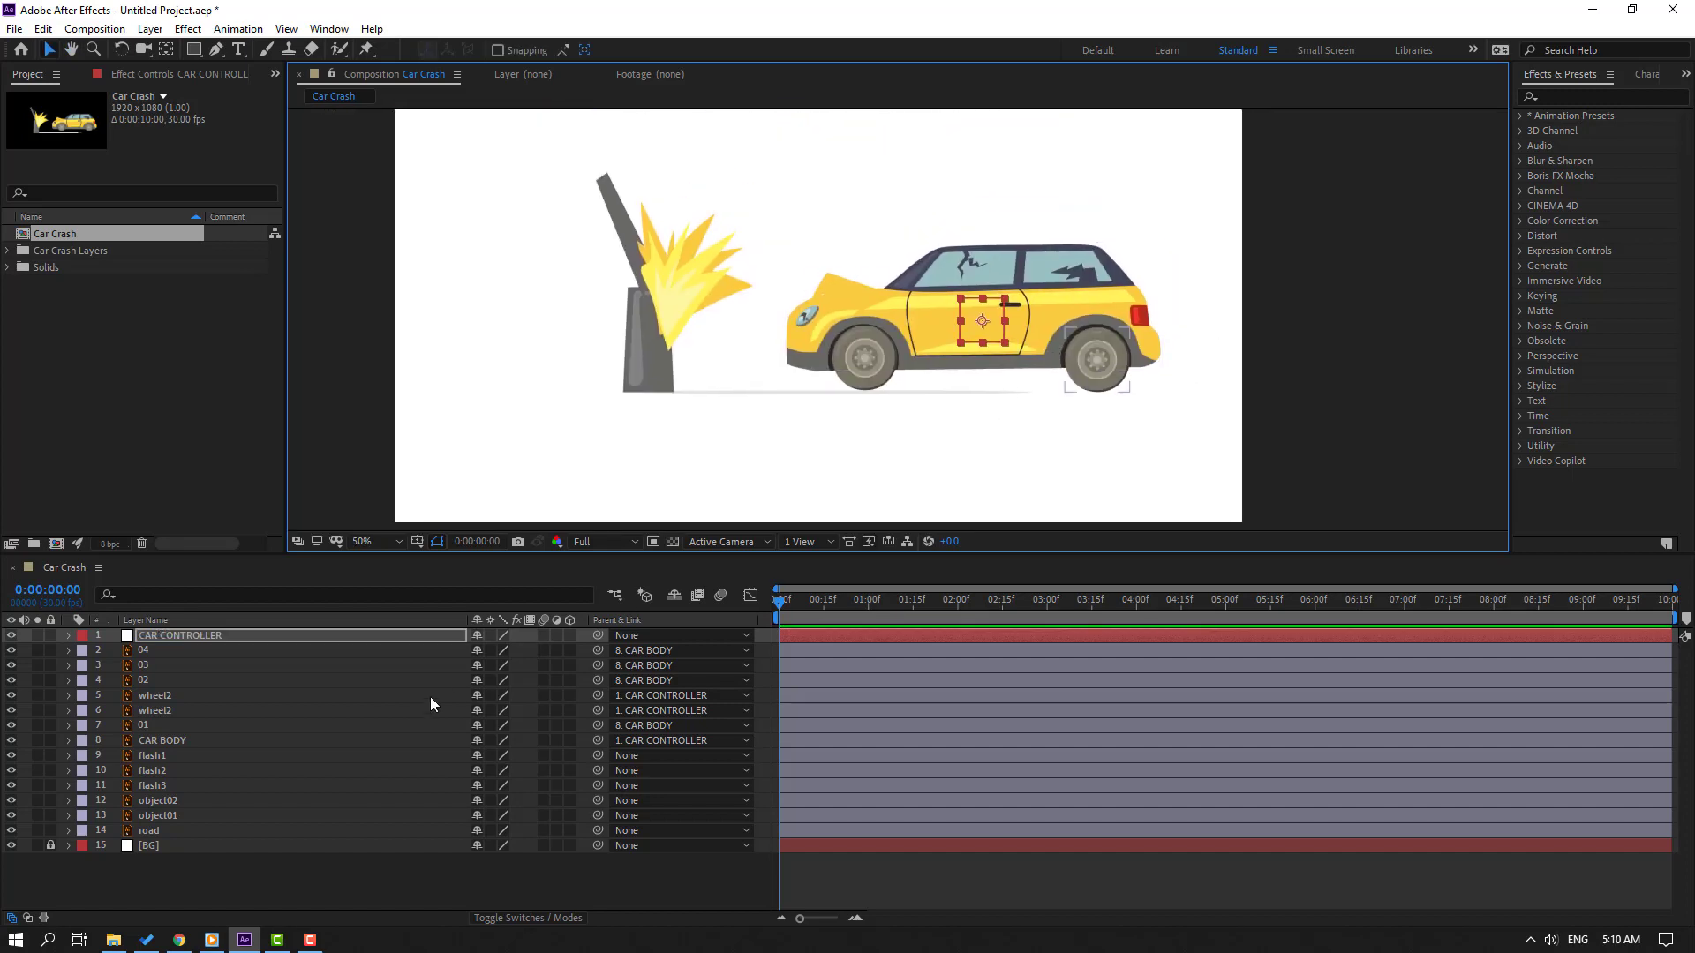
key("p")
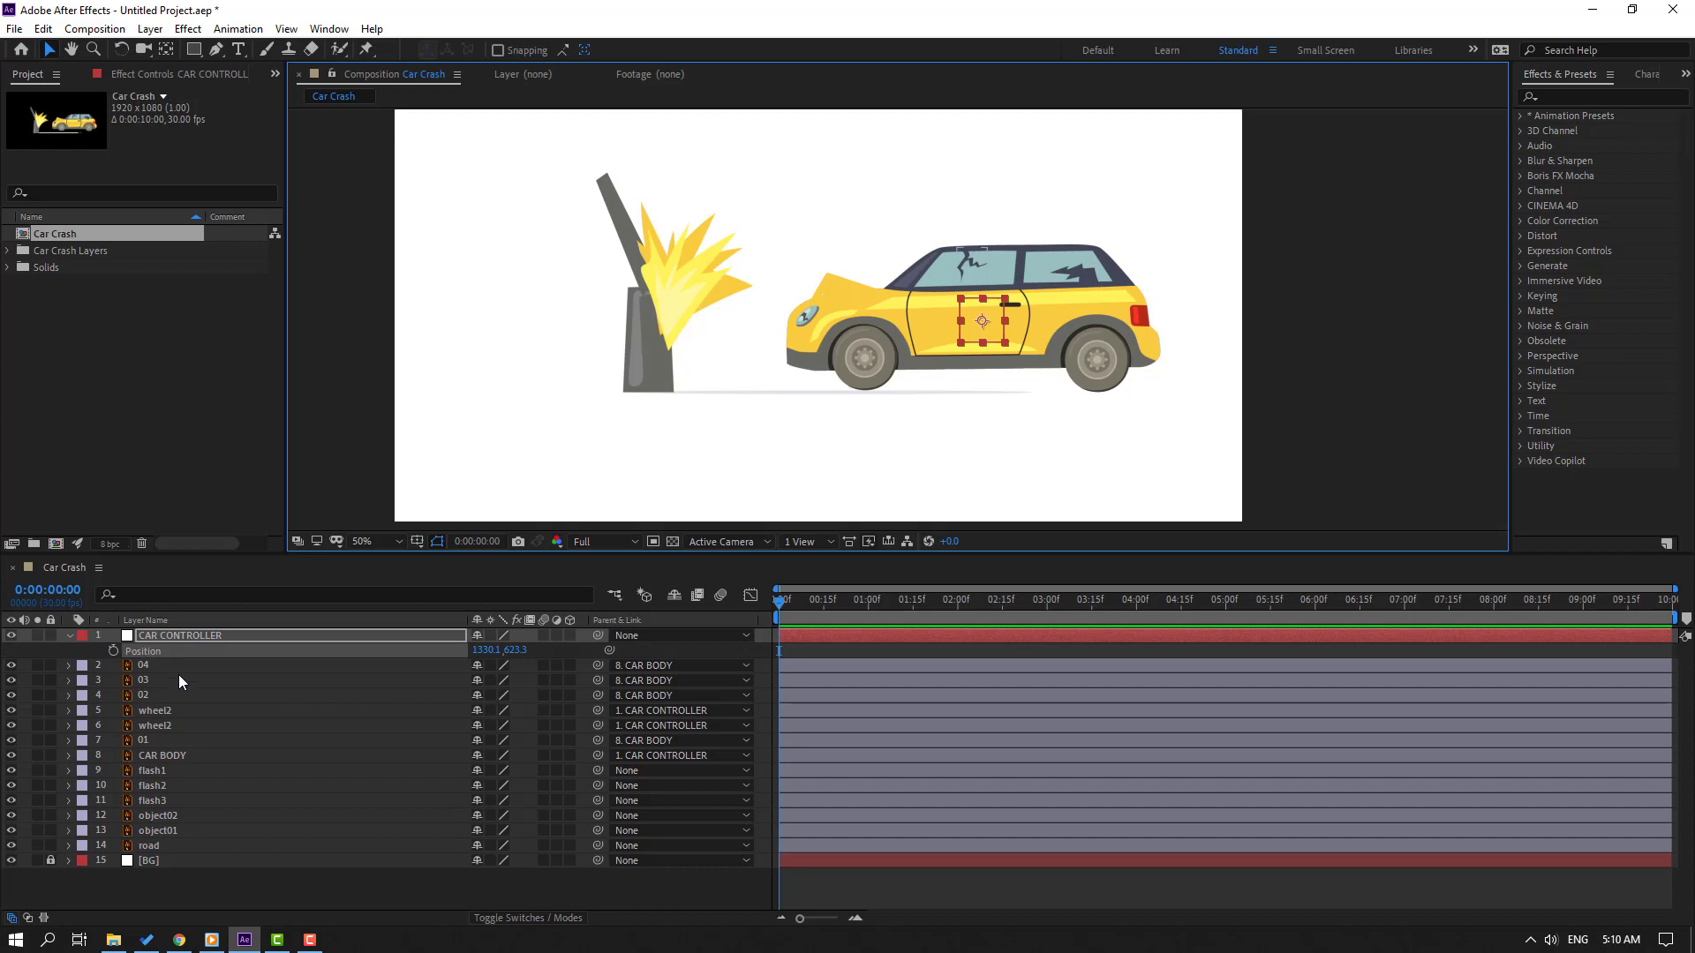
left_click(114, 653)
left_click_drag(486, 654, 696, 606)
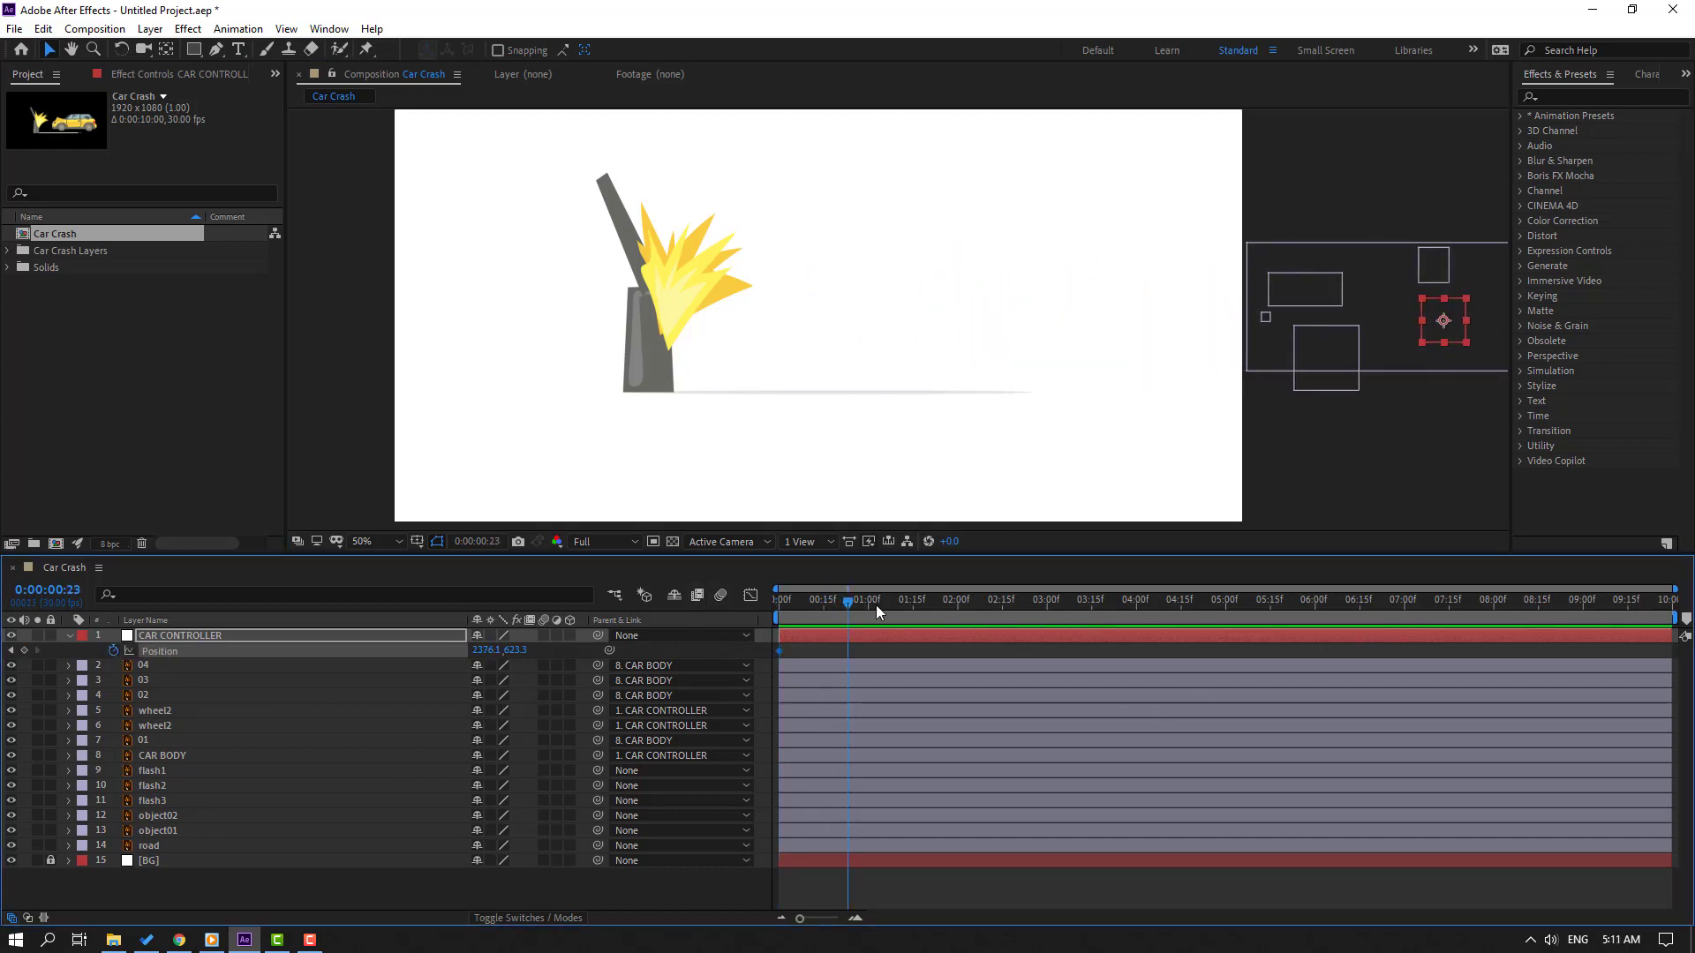
mouse_move(880, 605)
left_mouse_down()
mouse_move(913, 611)
mouse_move(895, 611)
left_mouse_up()
left_click_drag(477, 654, 366, 657)
- Apply Easy Ease to both Position keyframes of CAR CONTROLLER and preview the car's motion
left_click_drag(919, 656, 775, 654)
right_click(897, 651)
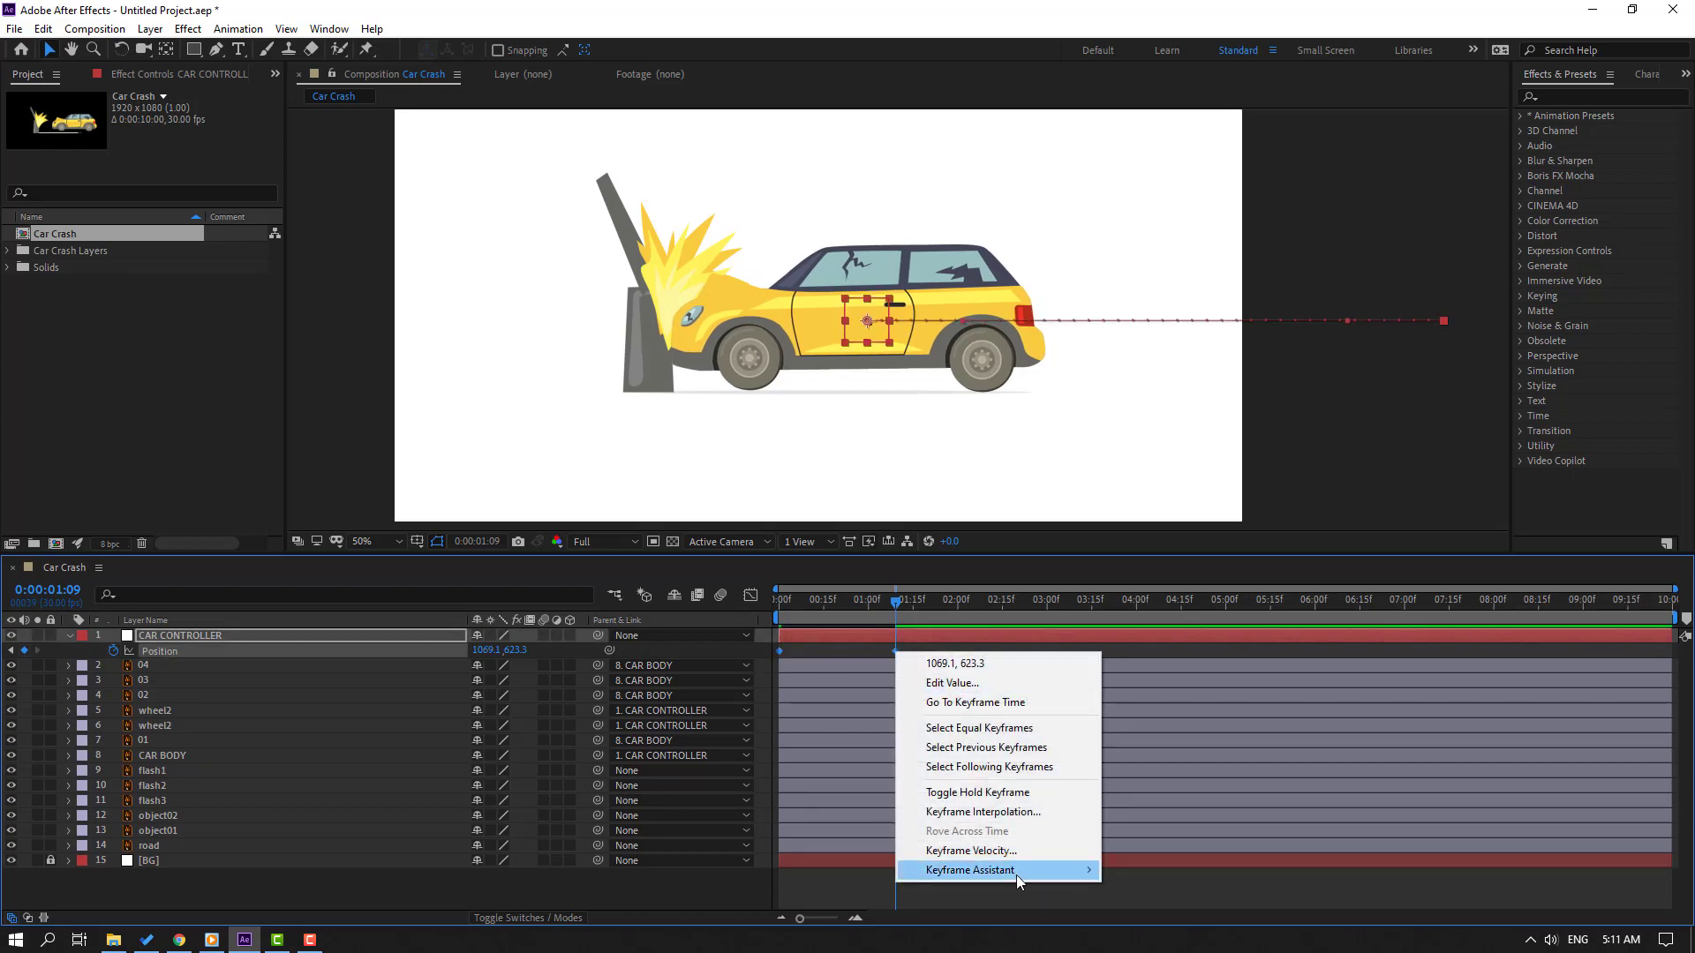
mouse_move(1015, 871)
left_click(1149, 755)
key("space")
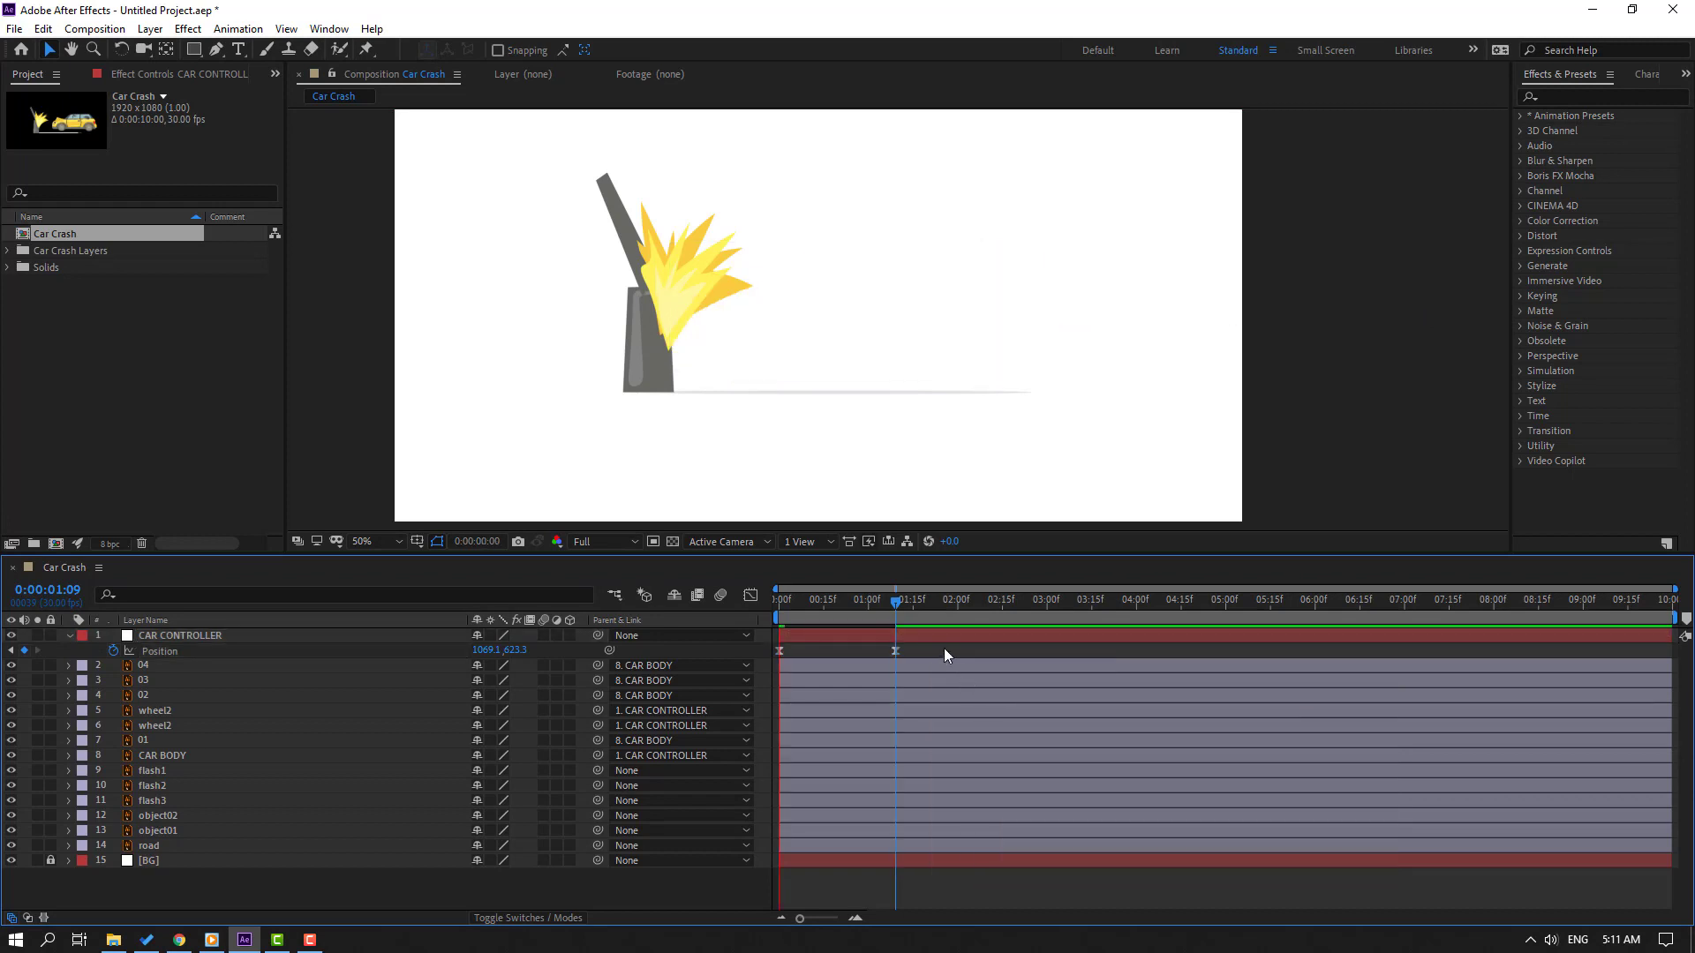
key("space")
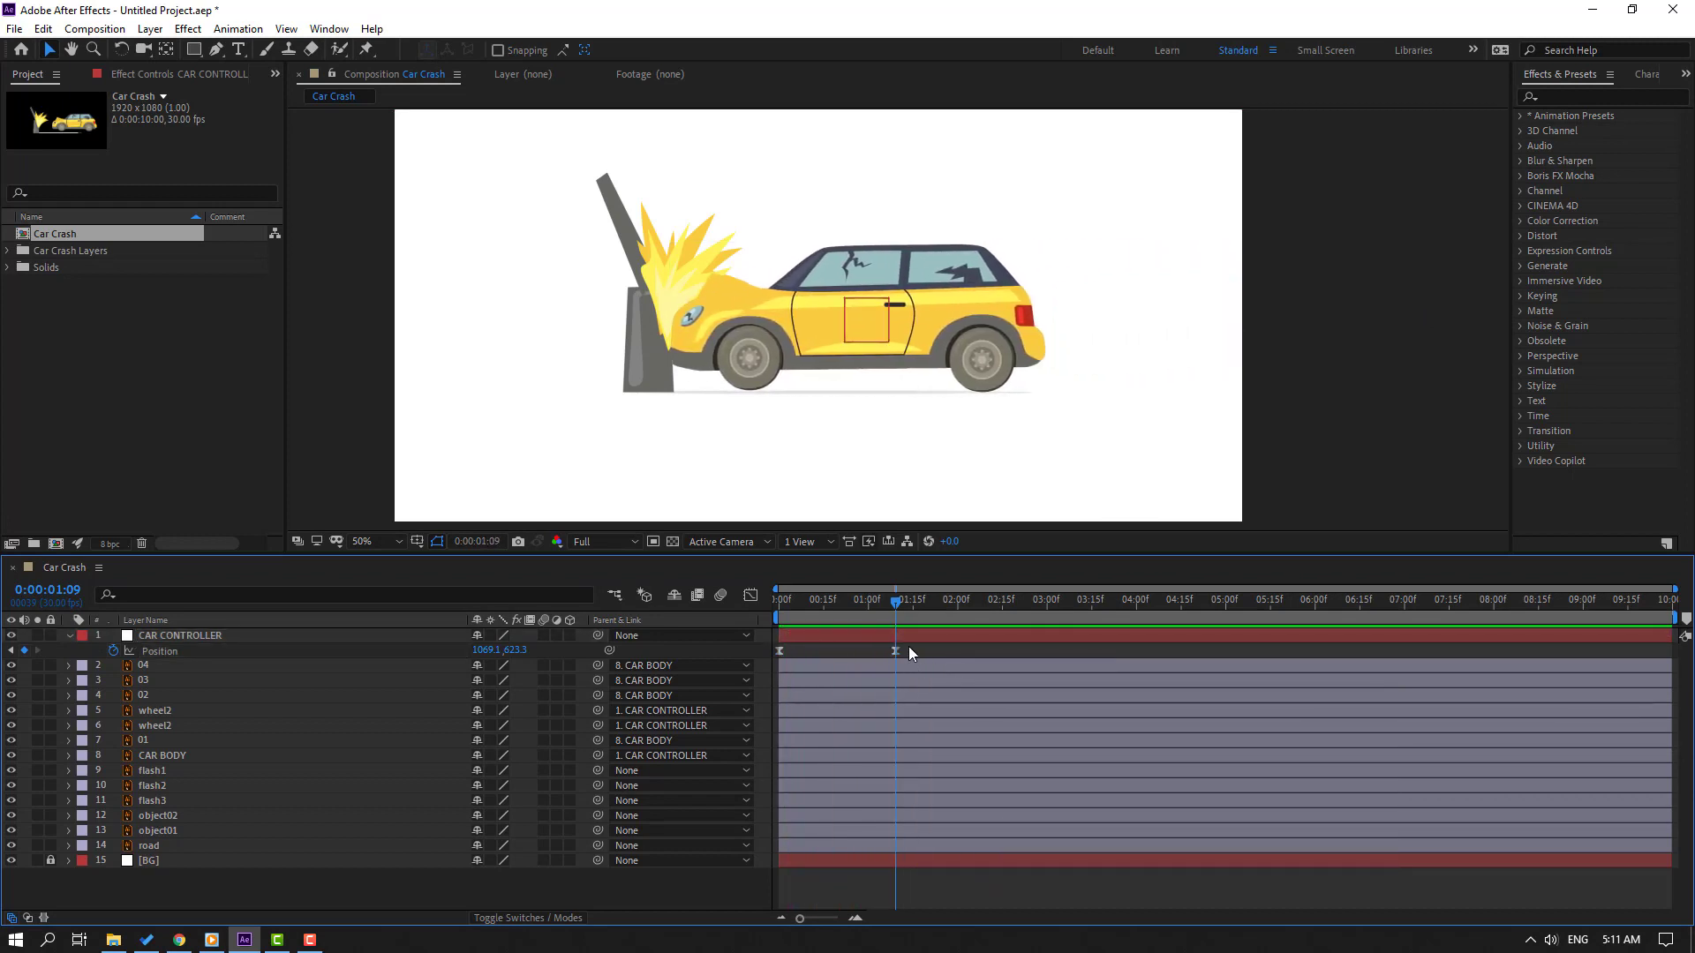
- Shift the second Position keyframe of CAR CONTROLLER to just before the one-second mark and preview the faster motion
left_click(895, 651)
left_click_drag(895, 651, 852, 653)
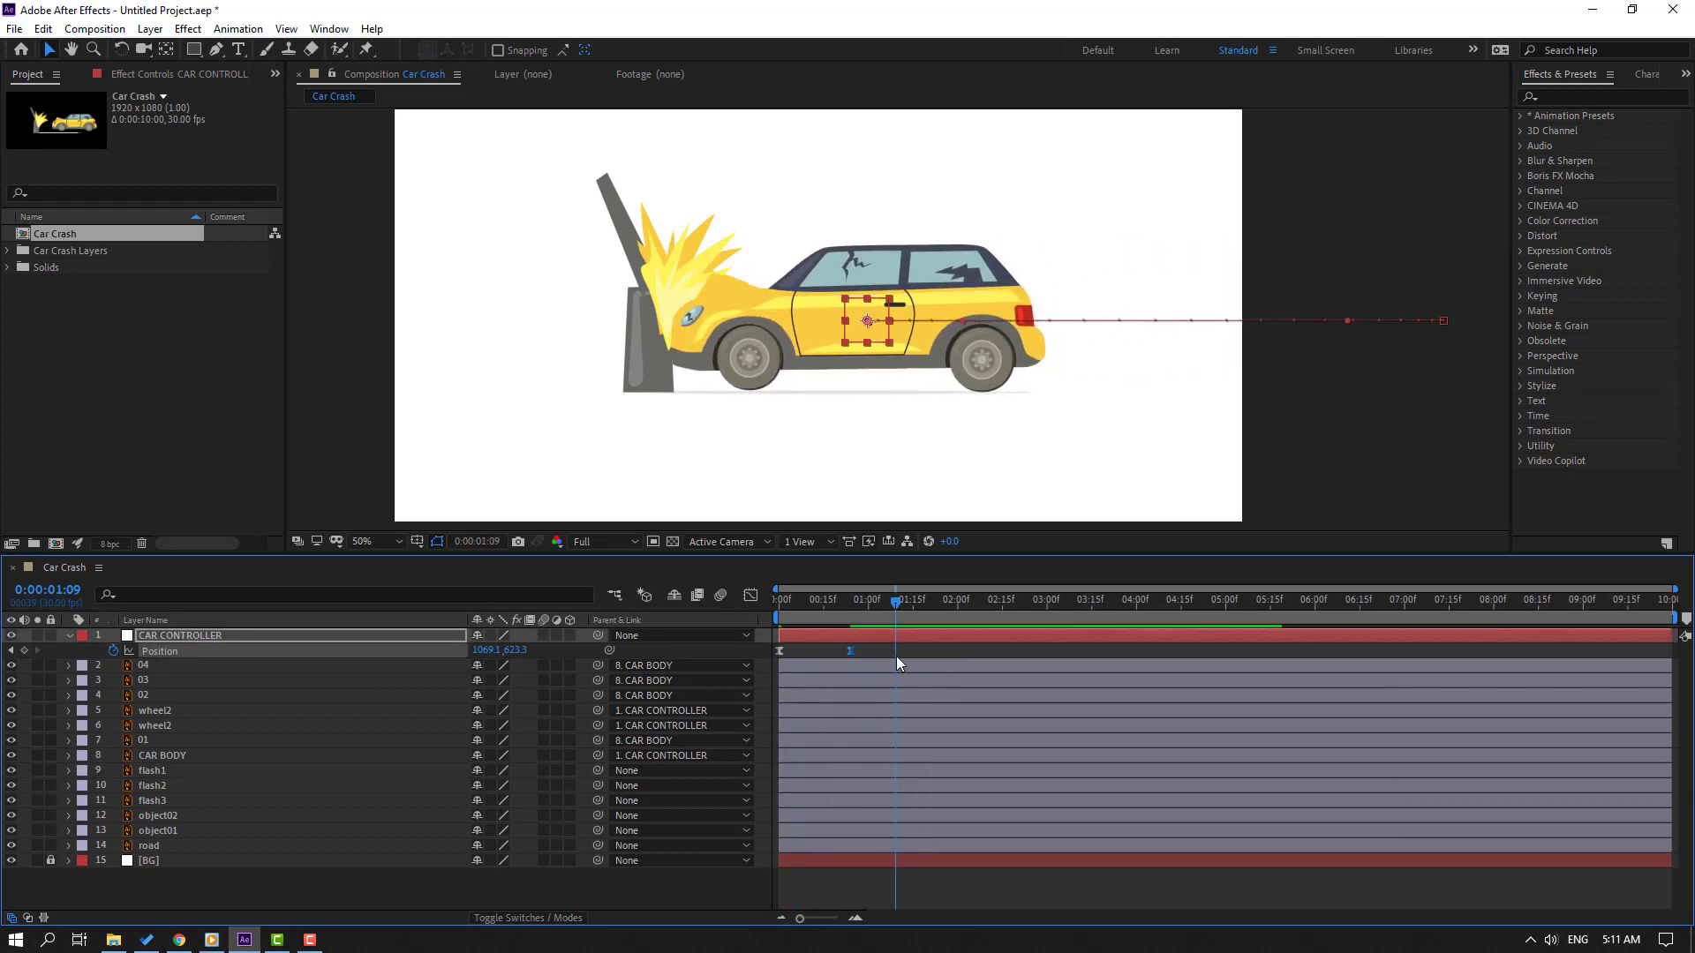
key("space")
key("space")
- Show the Position speed graph, lengthen the first keyframe's outgoing ease to delay the speed peak, and preview the motion
left_click(750, 597)
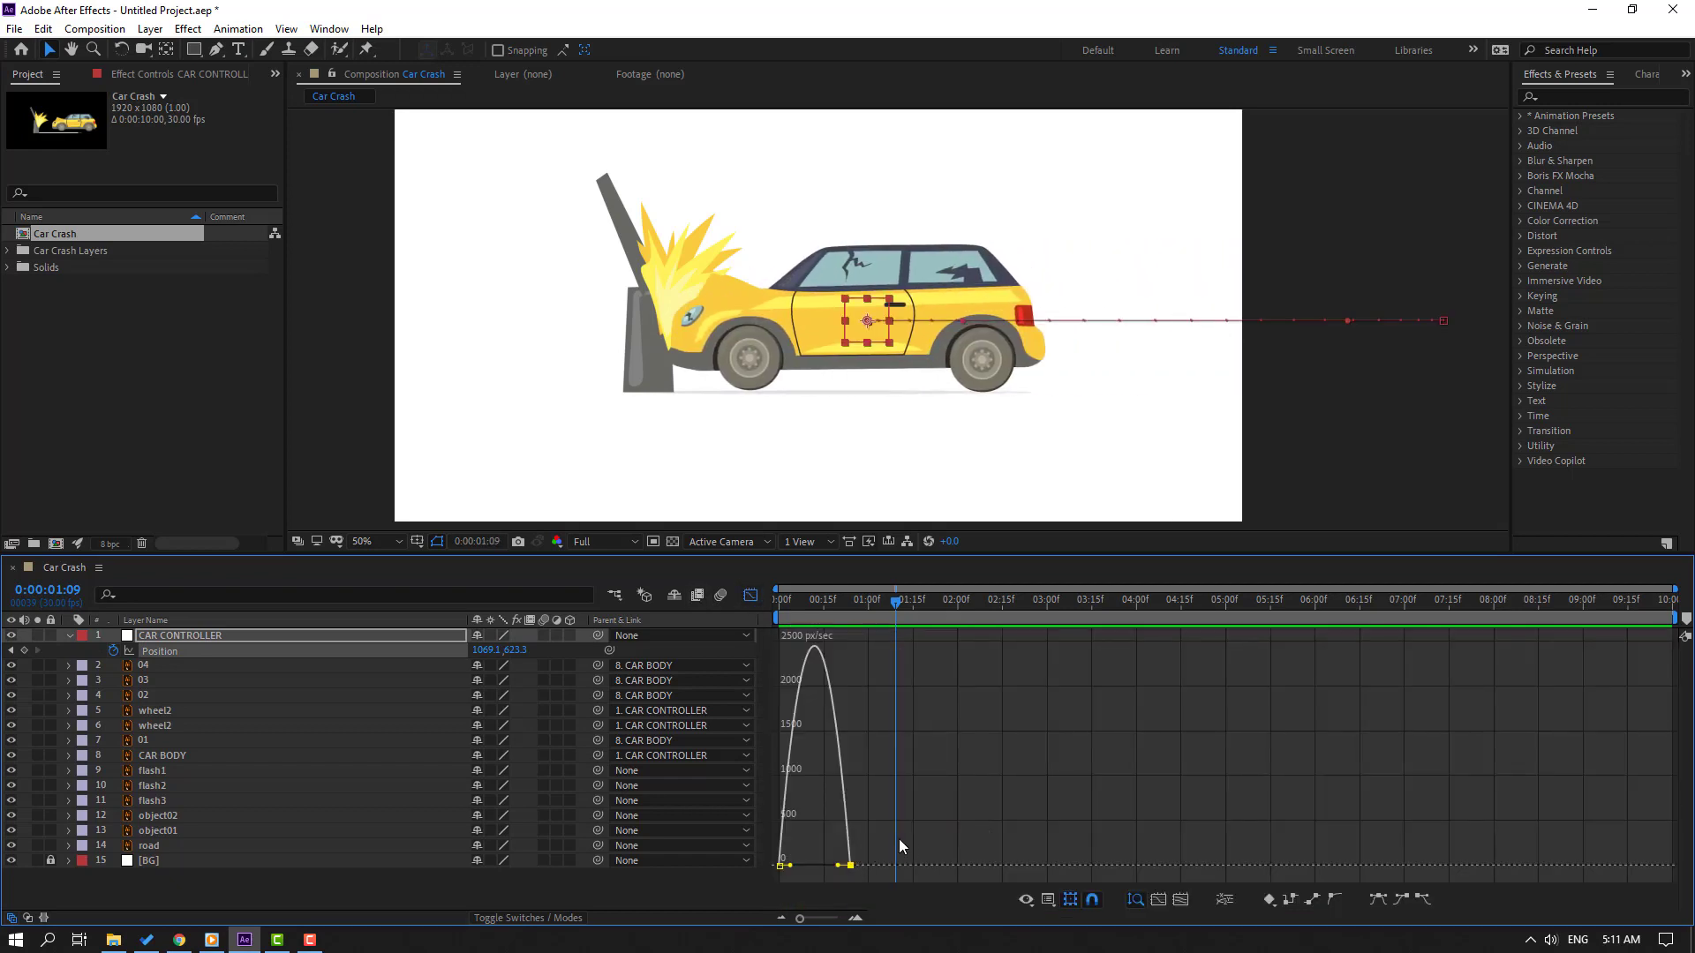
left_click_drag(883, 845, 806, 867)
key("space")
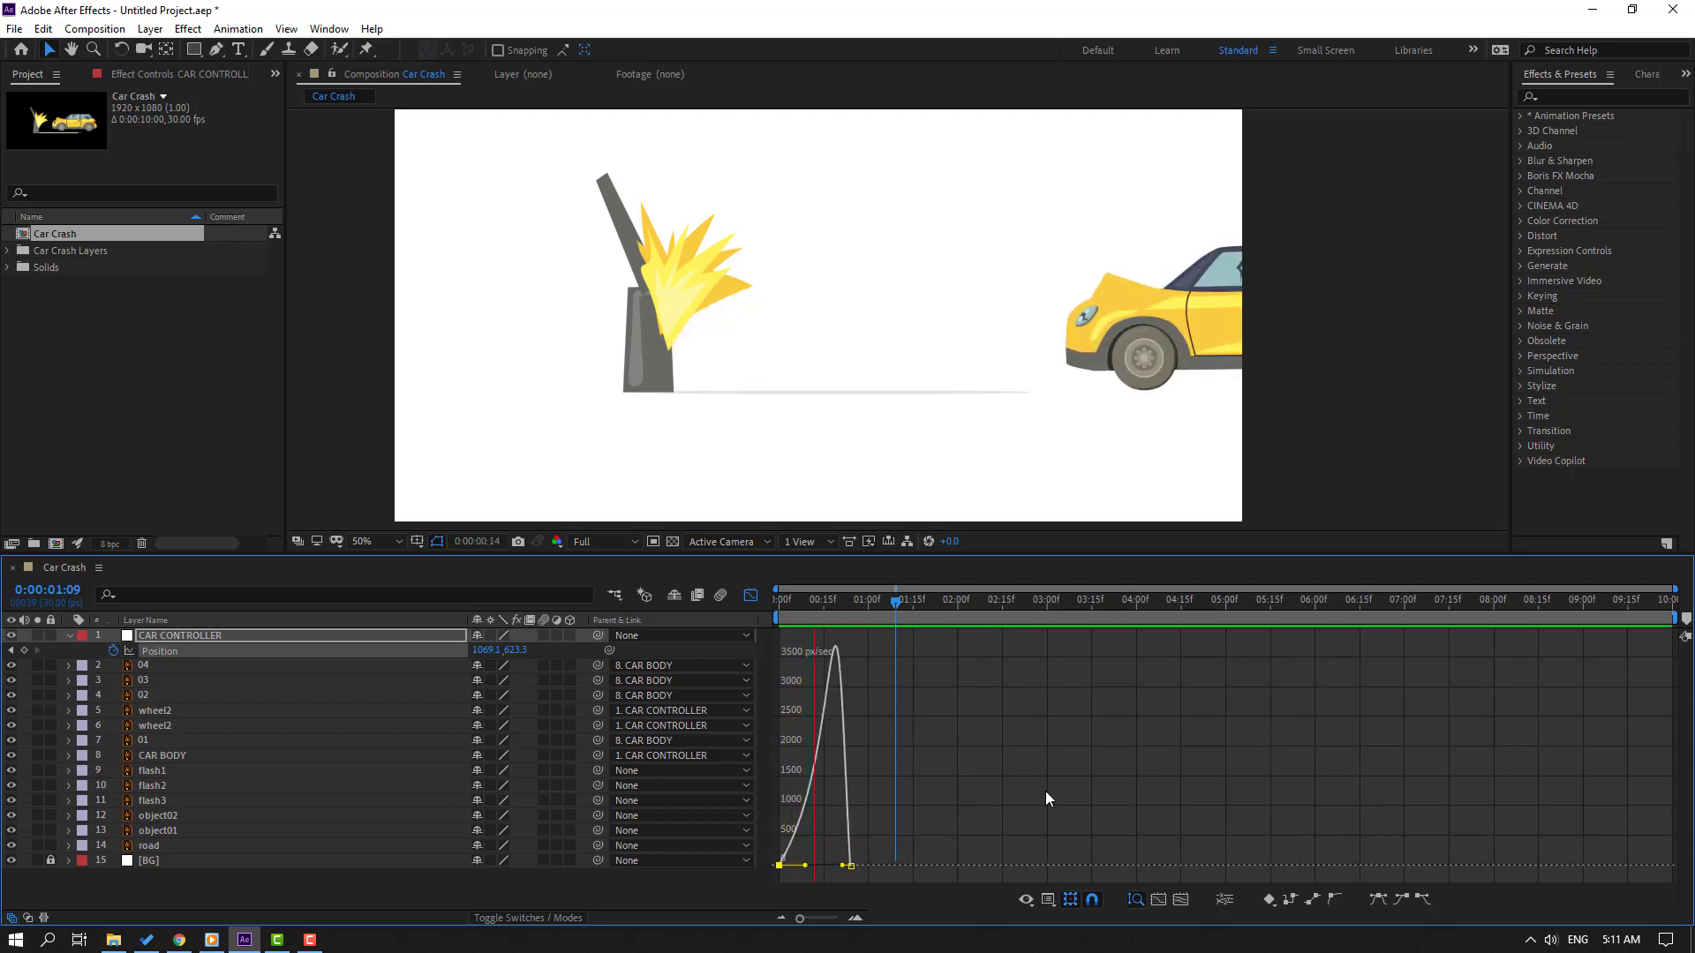
key("space")
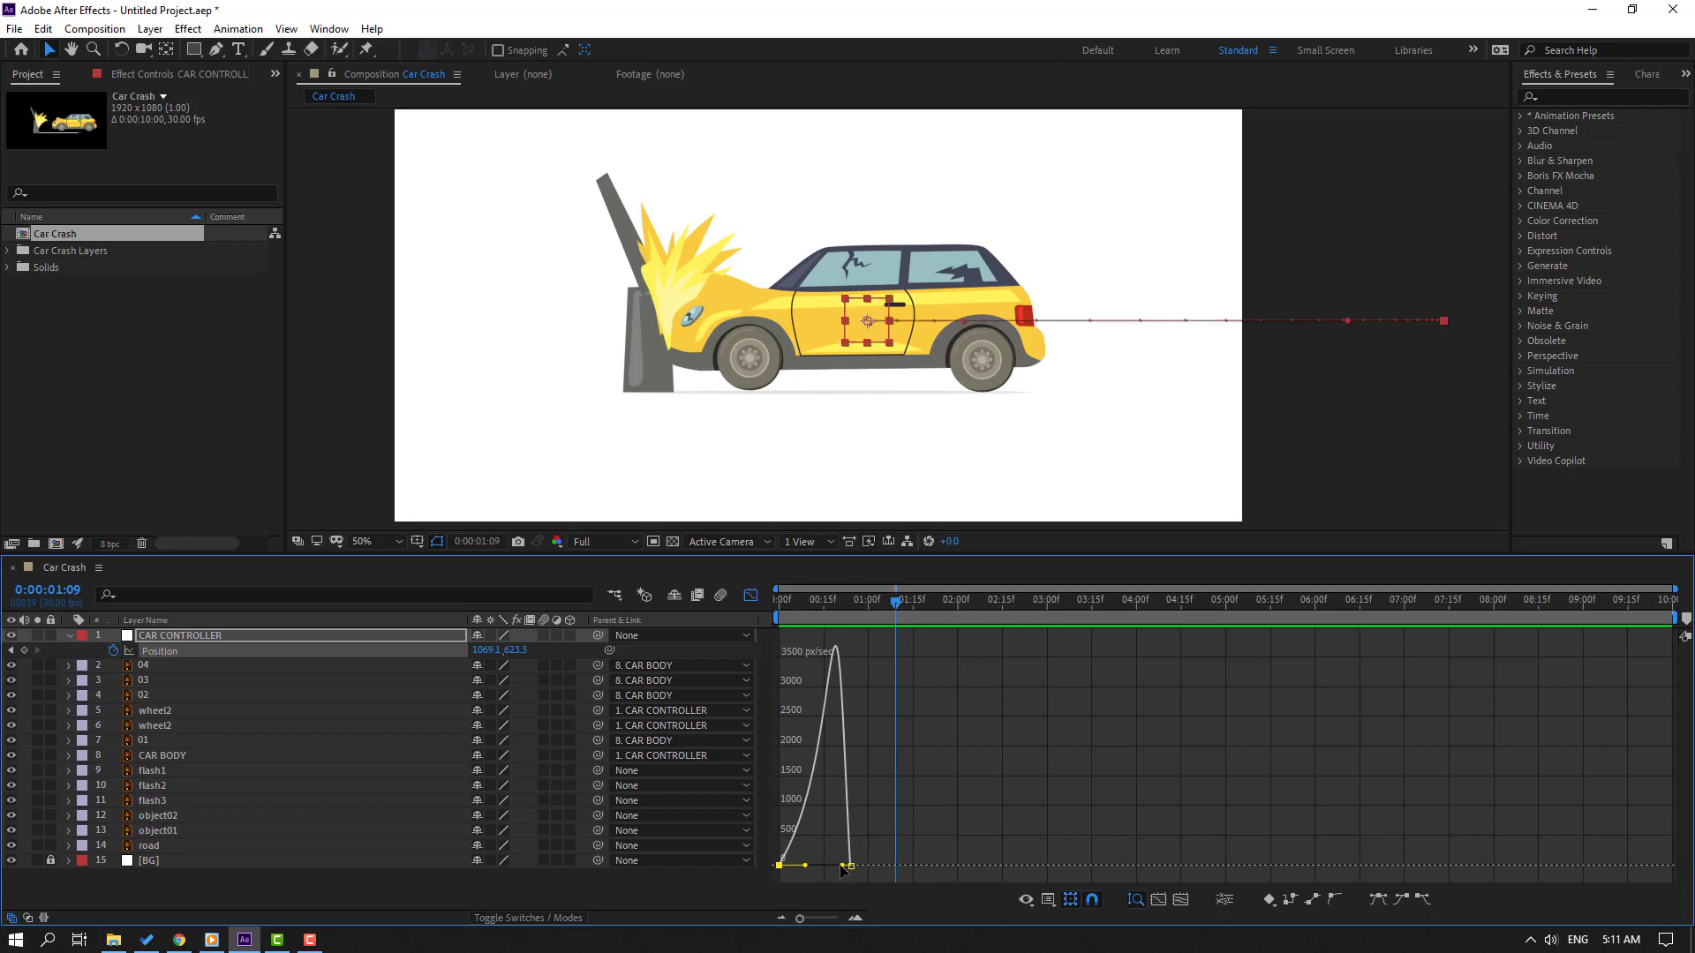
- Try lengthening the last Position keyframe's incoming ease slightly on the speed graph, and preview the motion
left_click_drag(843, 867, 834, 866)
key("space")
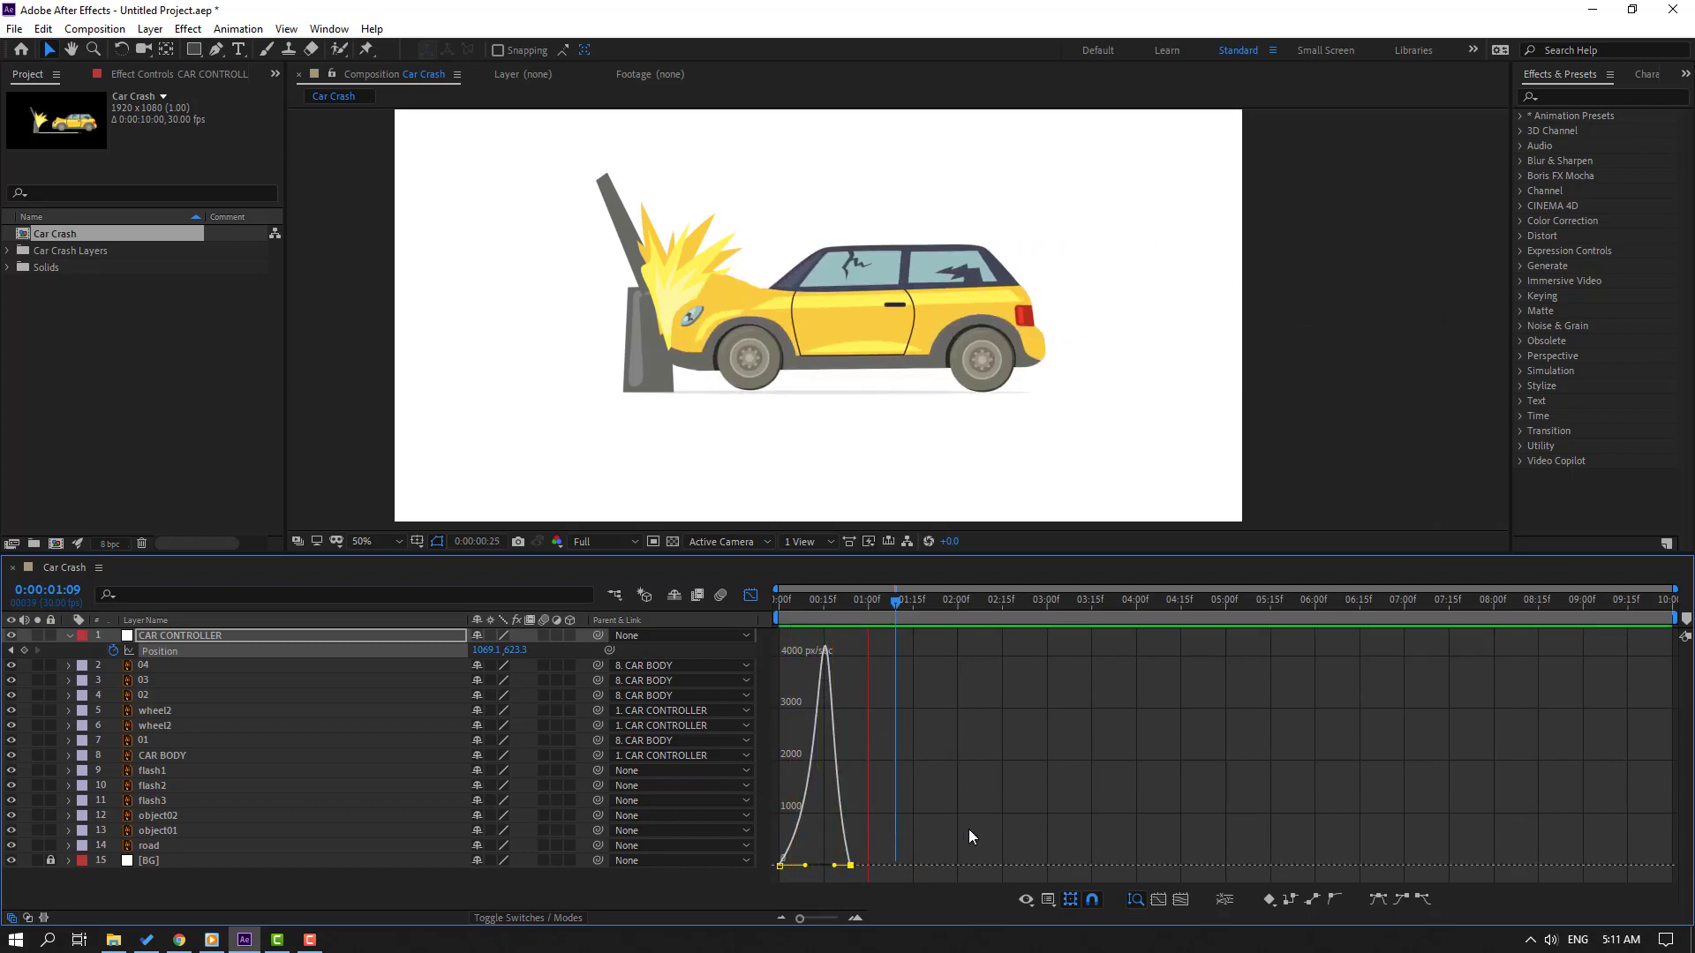
key("space")
- Shorten the ease handles to a nearly symmetrical speed curve, preview the motion, and return to the layer bar view
left_click_drag(834, 866, 793, 866)
key("space")
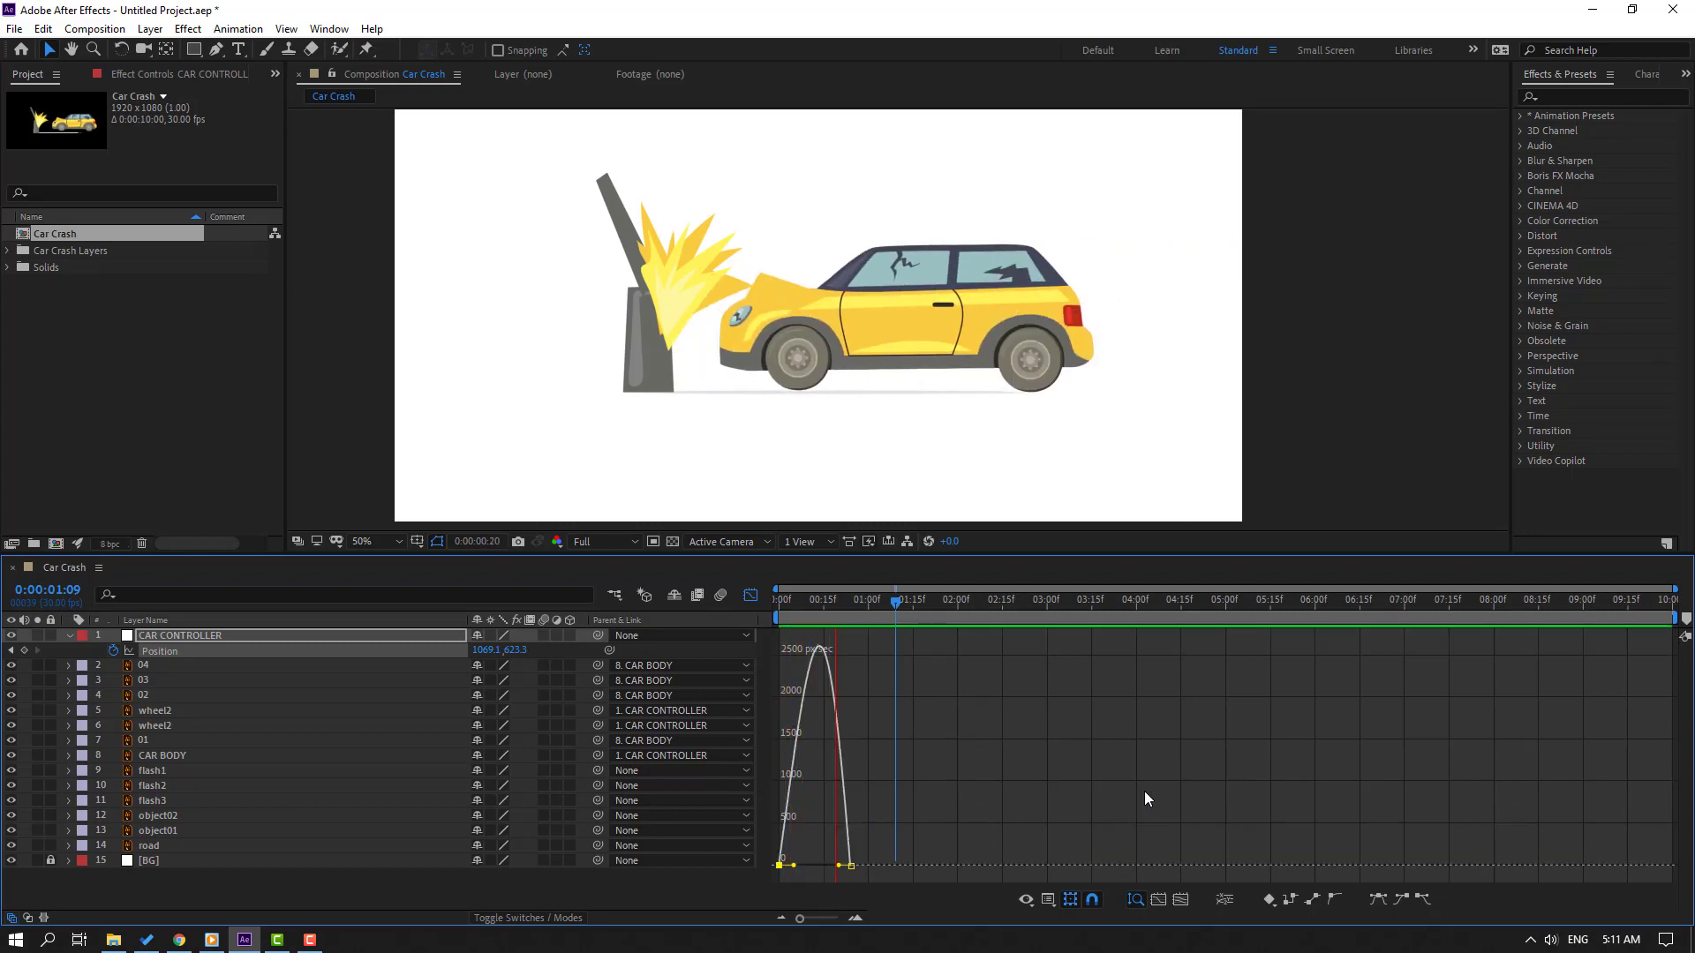
key("space")
left_click(755, 597)
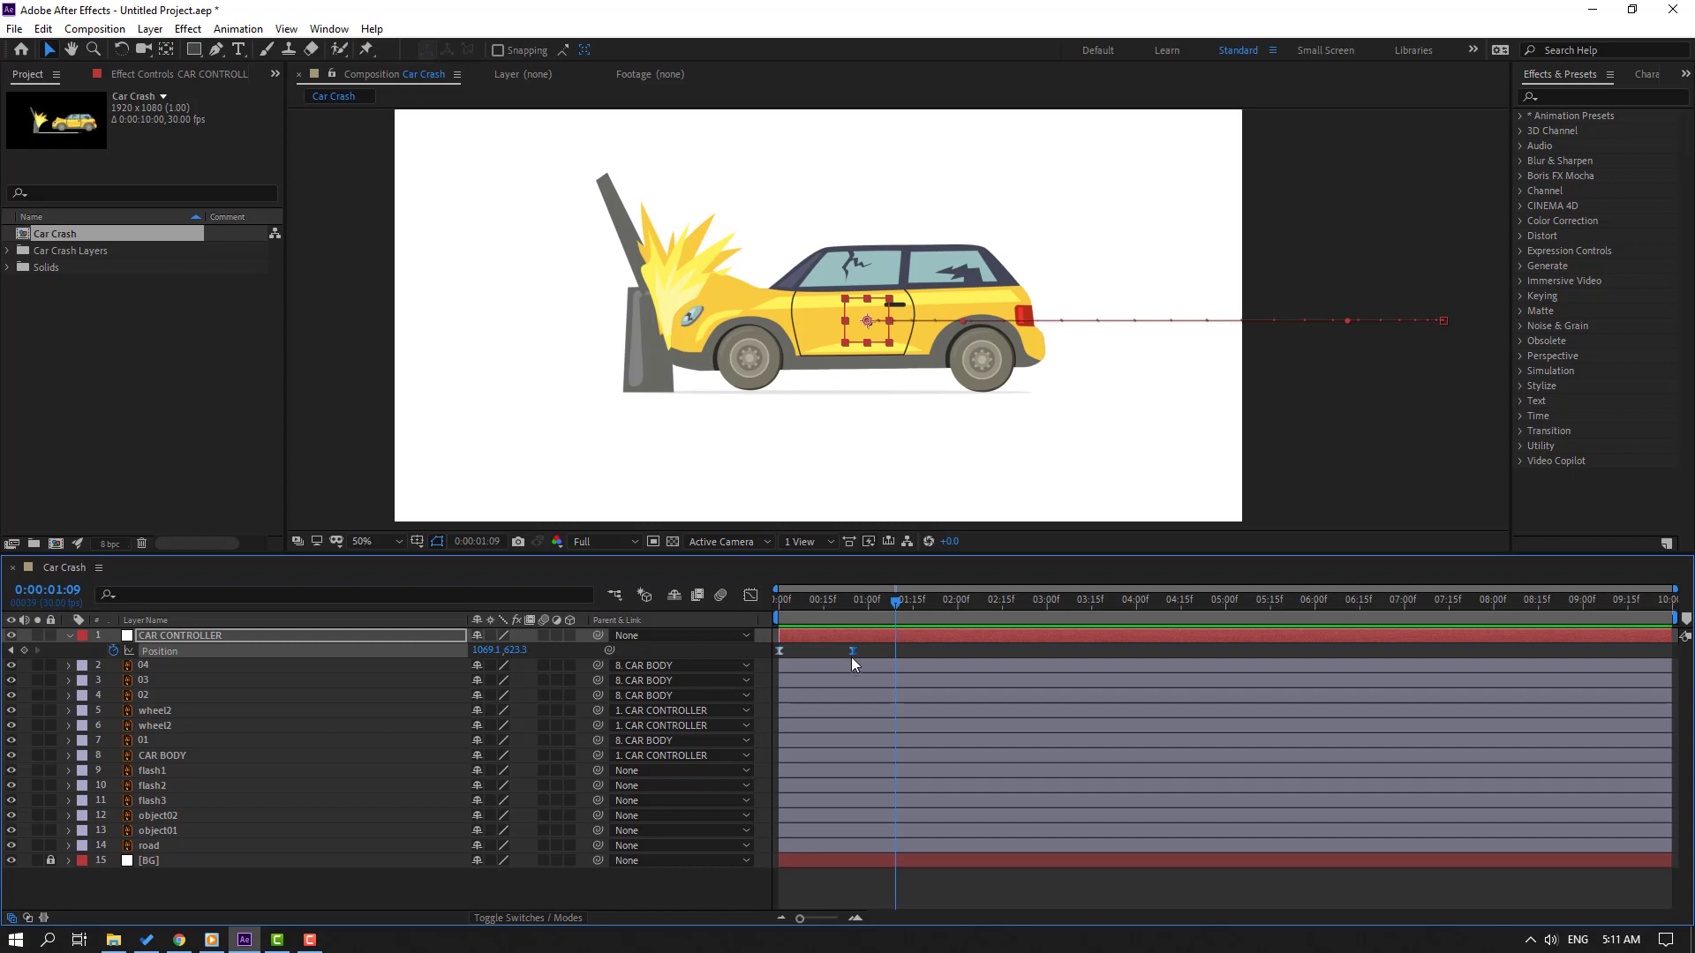
- Move the second Position keyframe of CAR CONTROLLER to 0:00:00:20 and preview the faster drive-in
left_click_drag(847, 654, 777, 609)
key("space")
key("space")
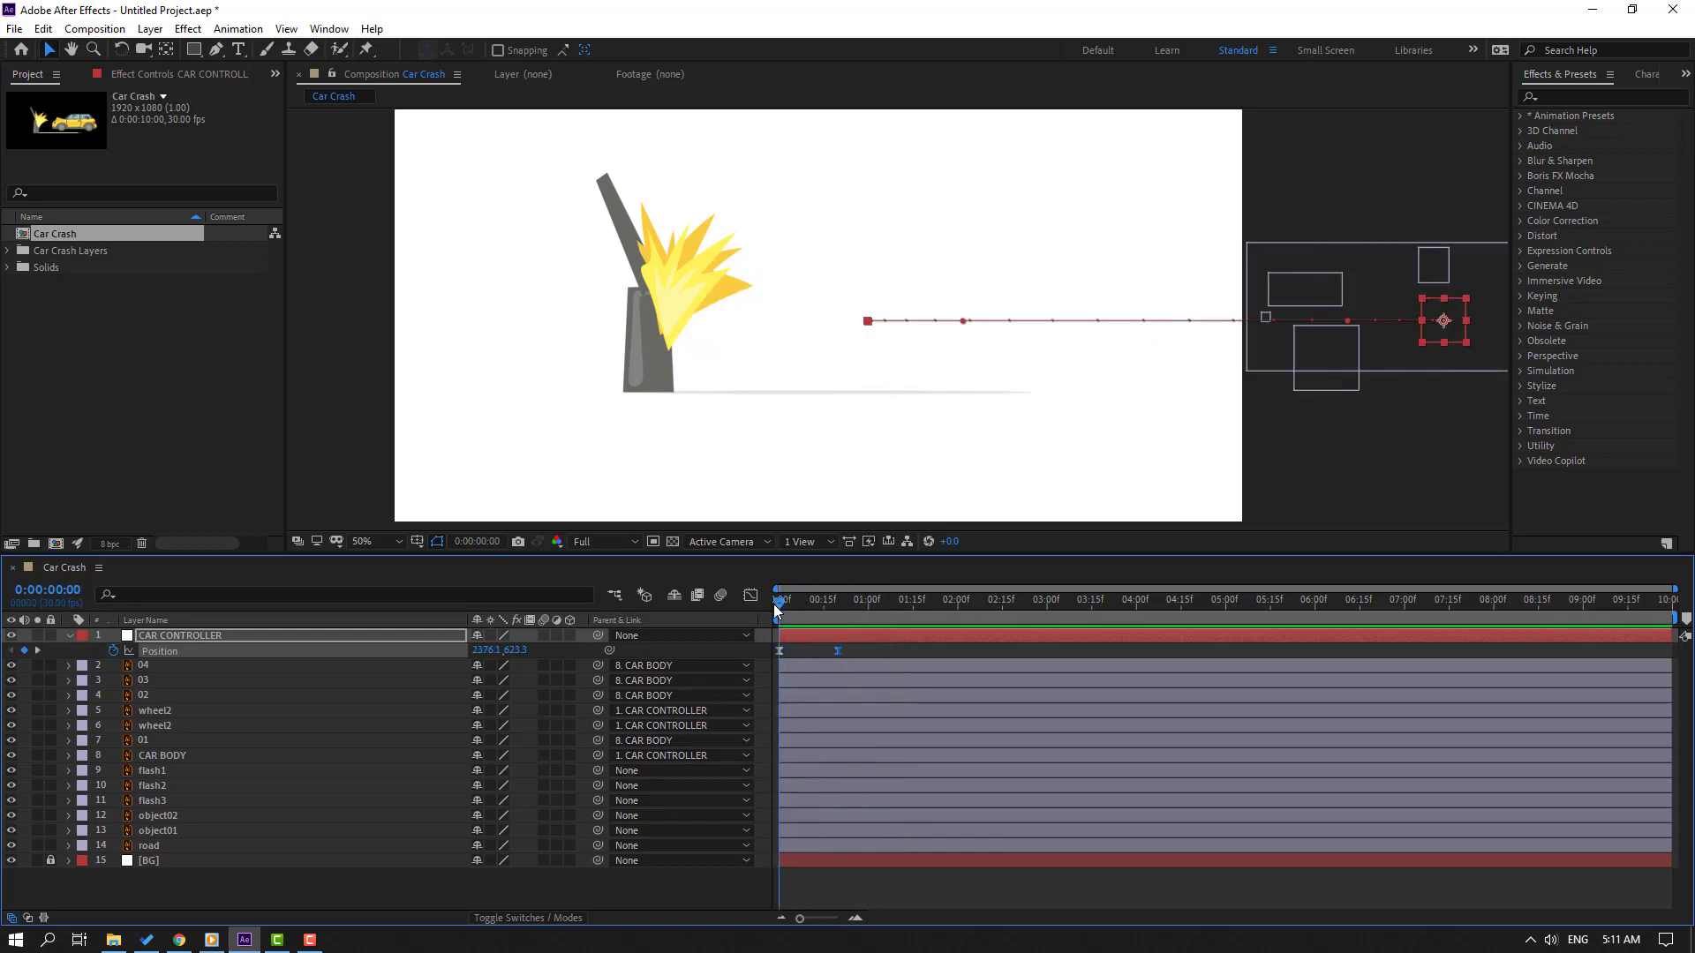
- Move the CAR BODY layer's anchor point straight down to the middle of the body's lower edge
left_click(181, 756)
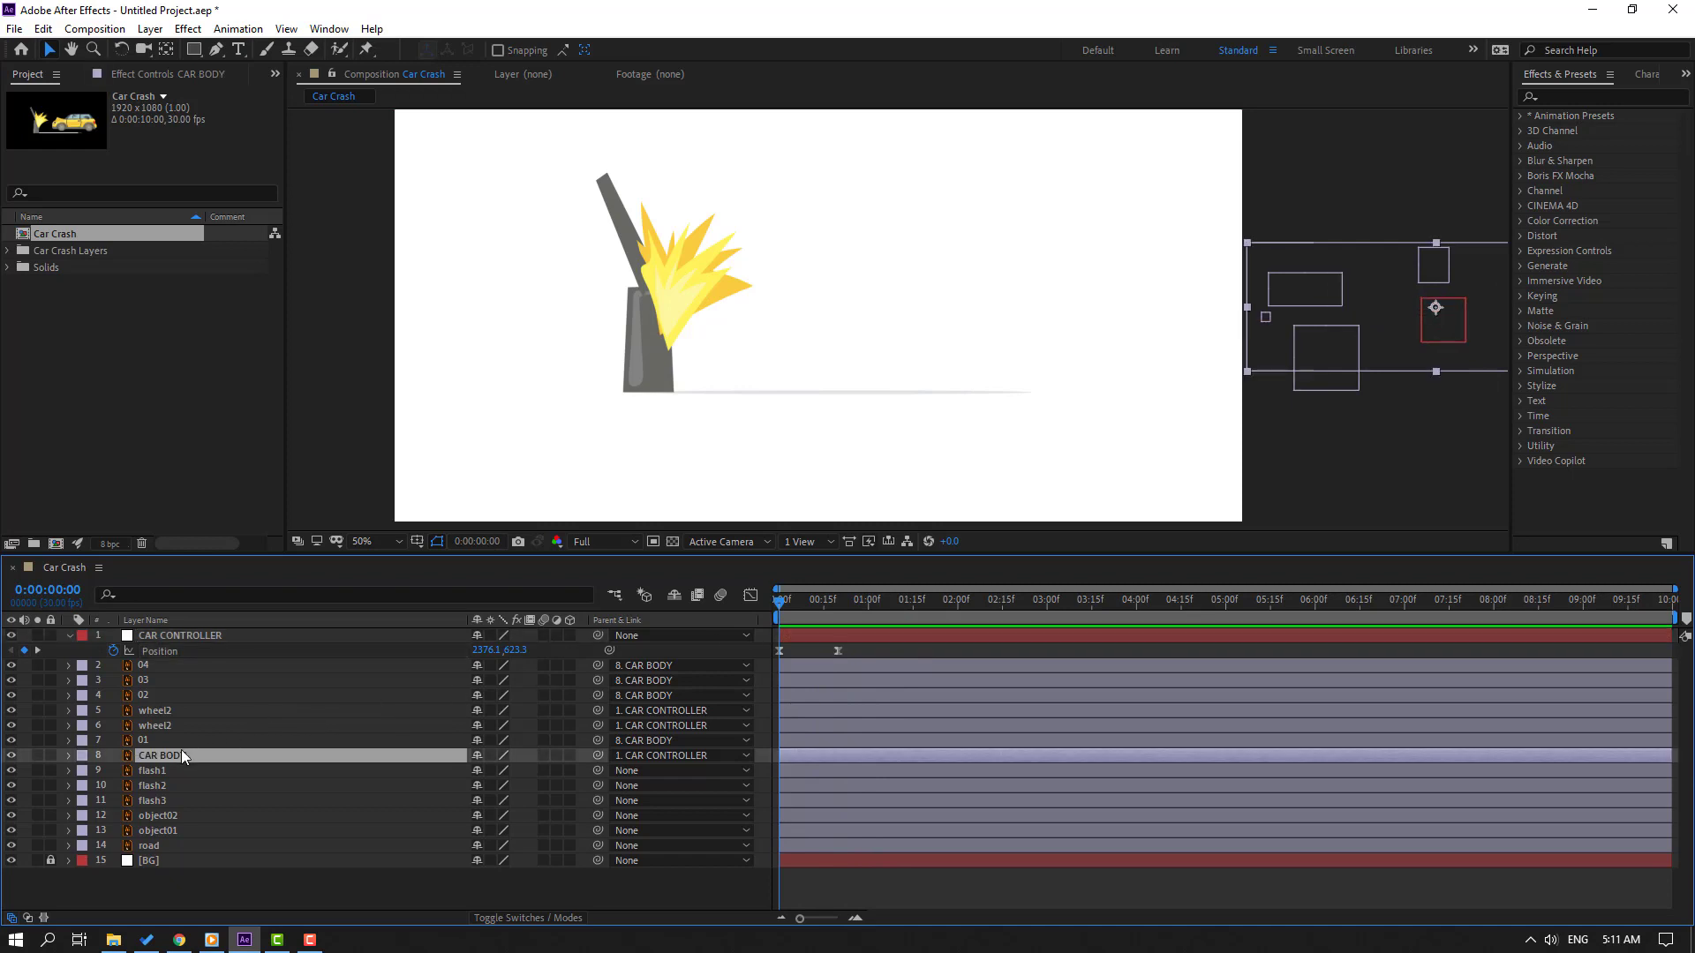
left_click_drag(869, 610, 969, 607)
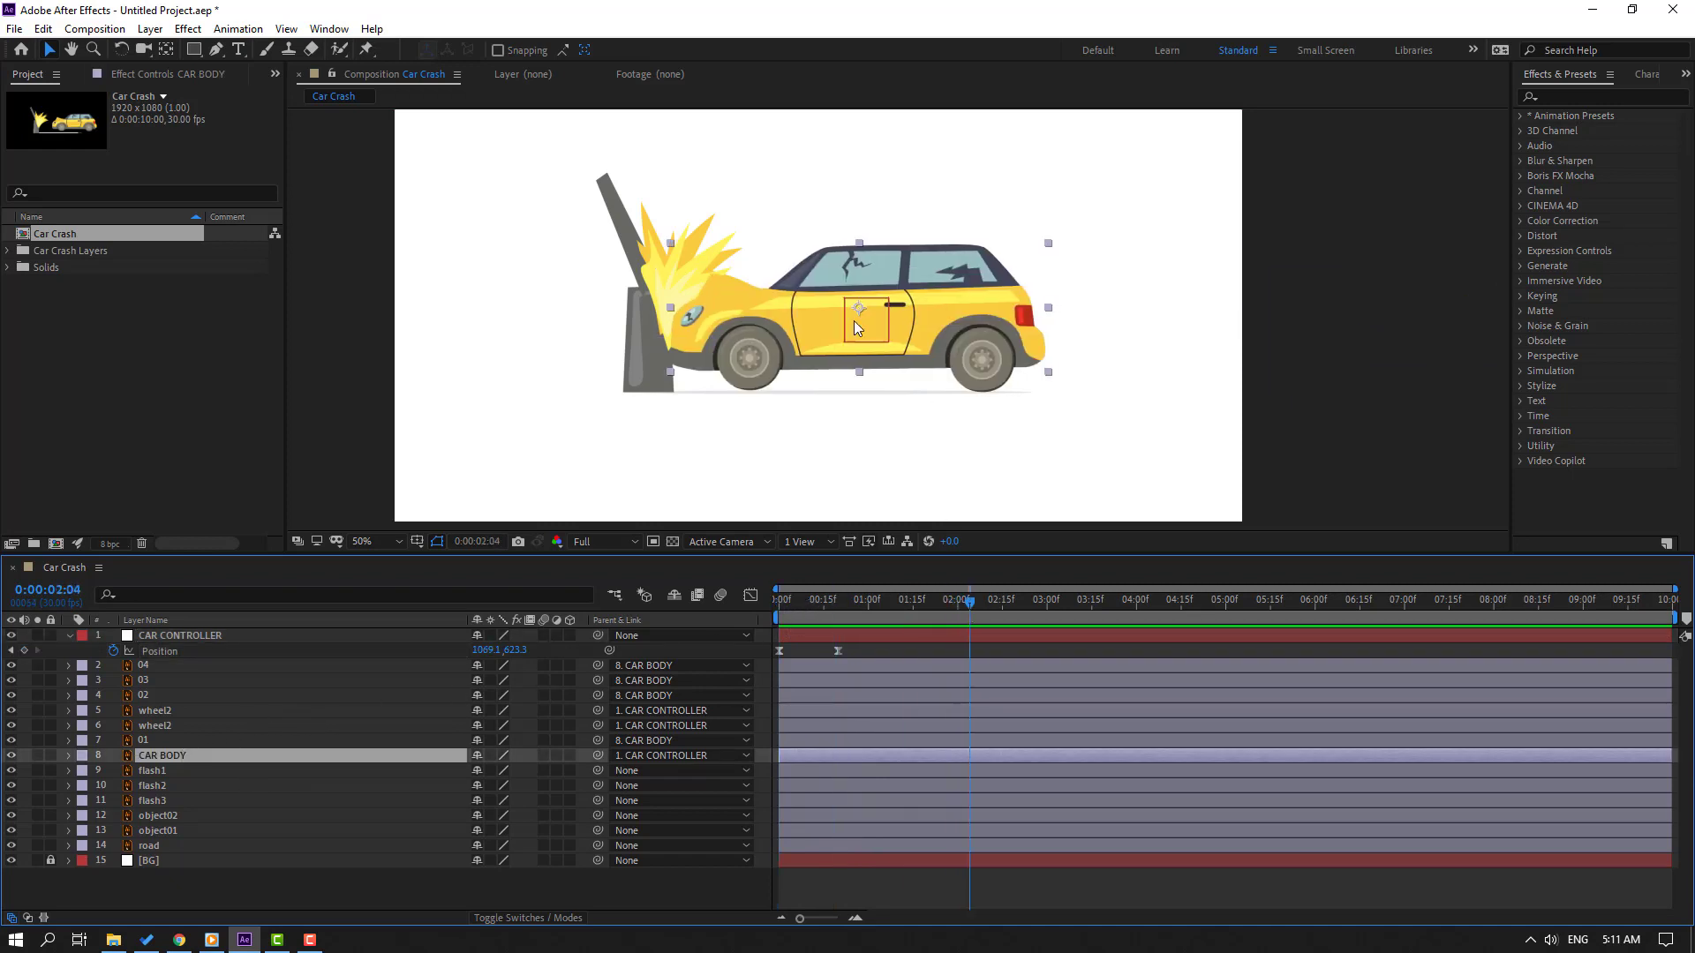
scroll(855, 320, "up", 2)
left_click(166, 50)
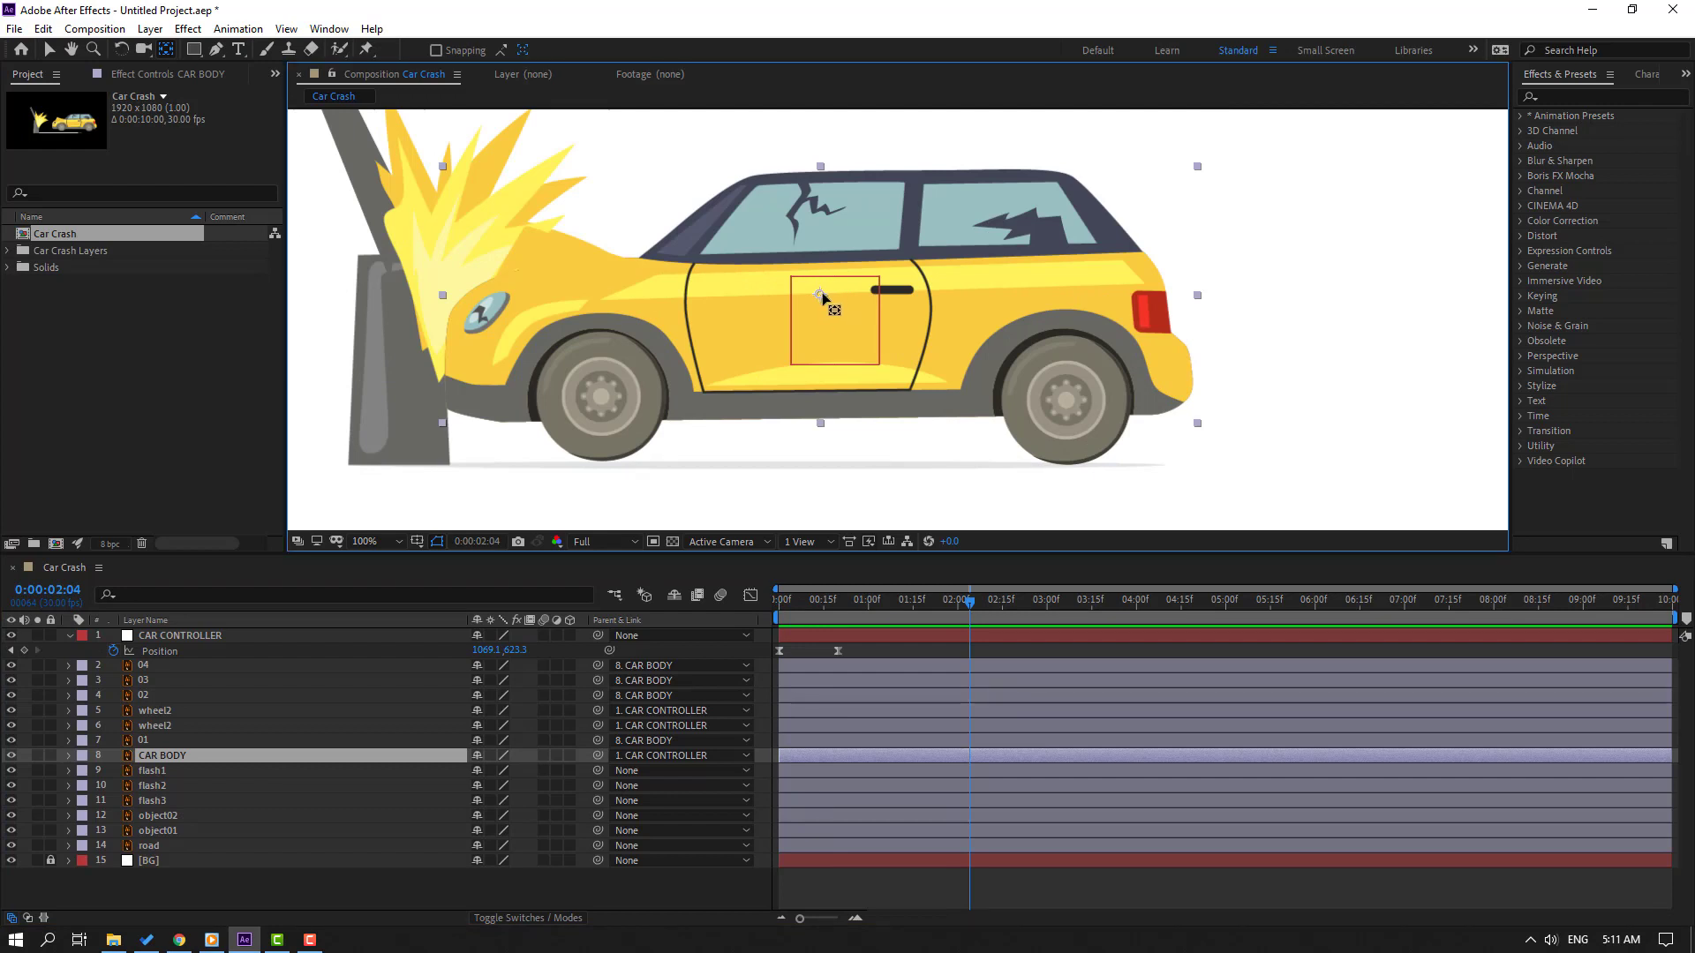
left_click_drag(822, 298, 824, 369)
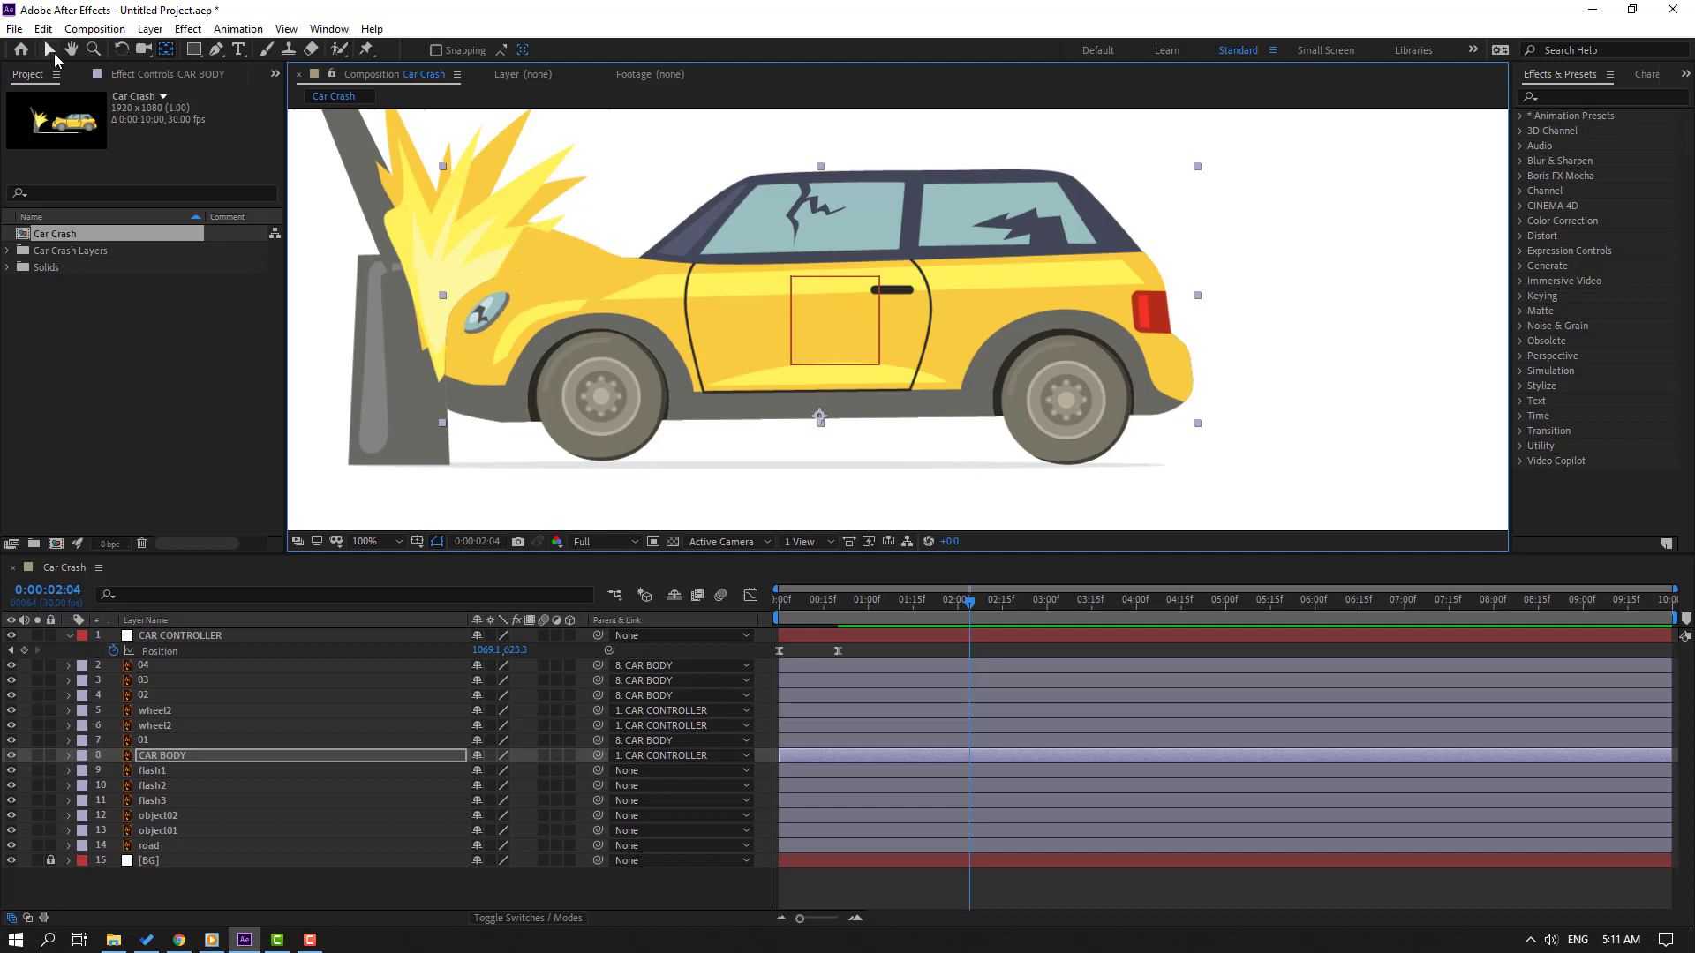
left_click(51, 53)
- Reveal CAR BODY's Position and Rotation properties and place a Position keyframe at 0:00:00:20
left_click_drag(867, 602, 778, 609)
left_click(152, 761)
scroll(712, 488, "down", 2)
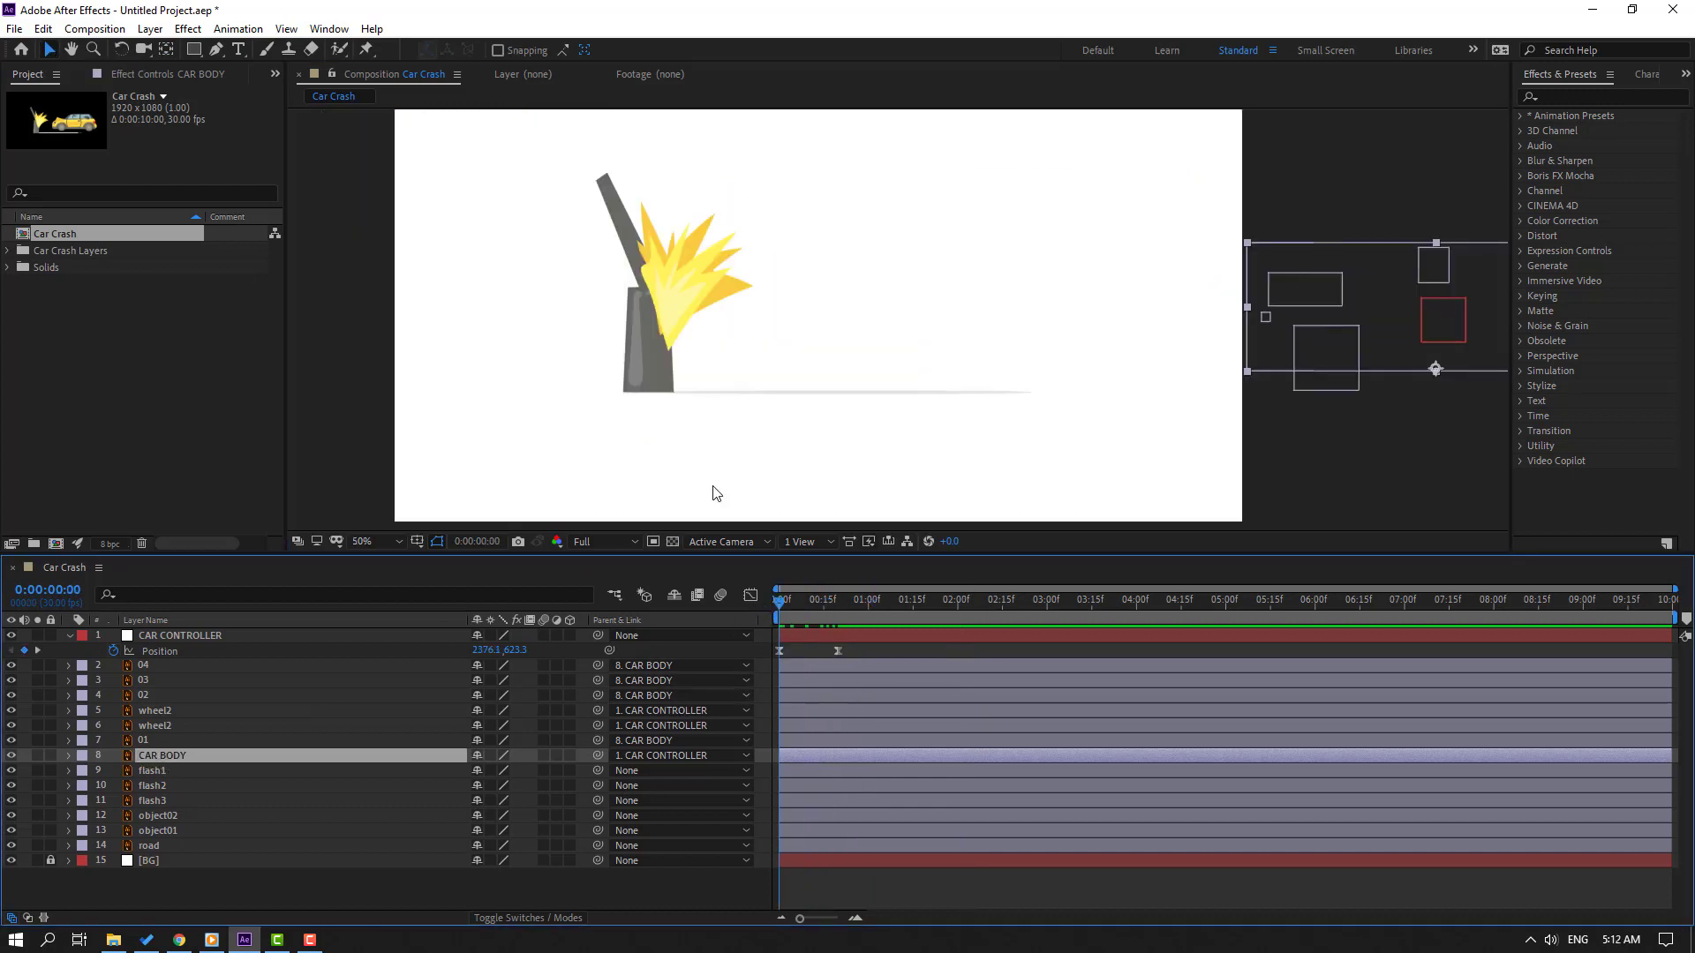
key("r")
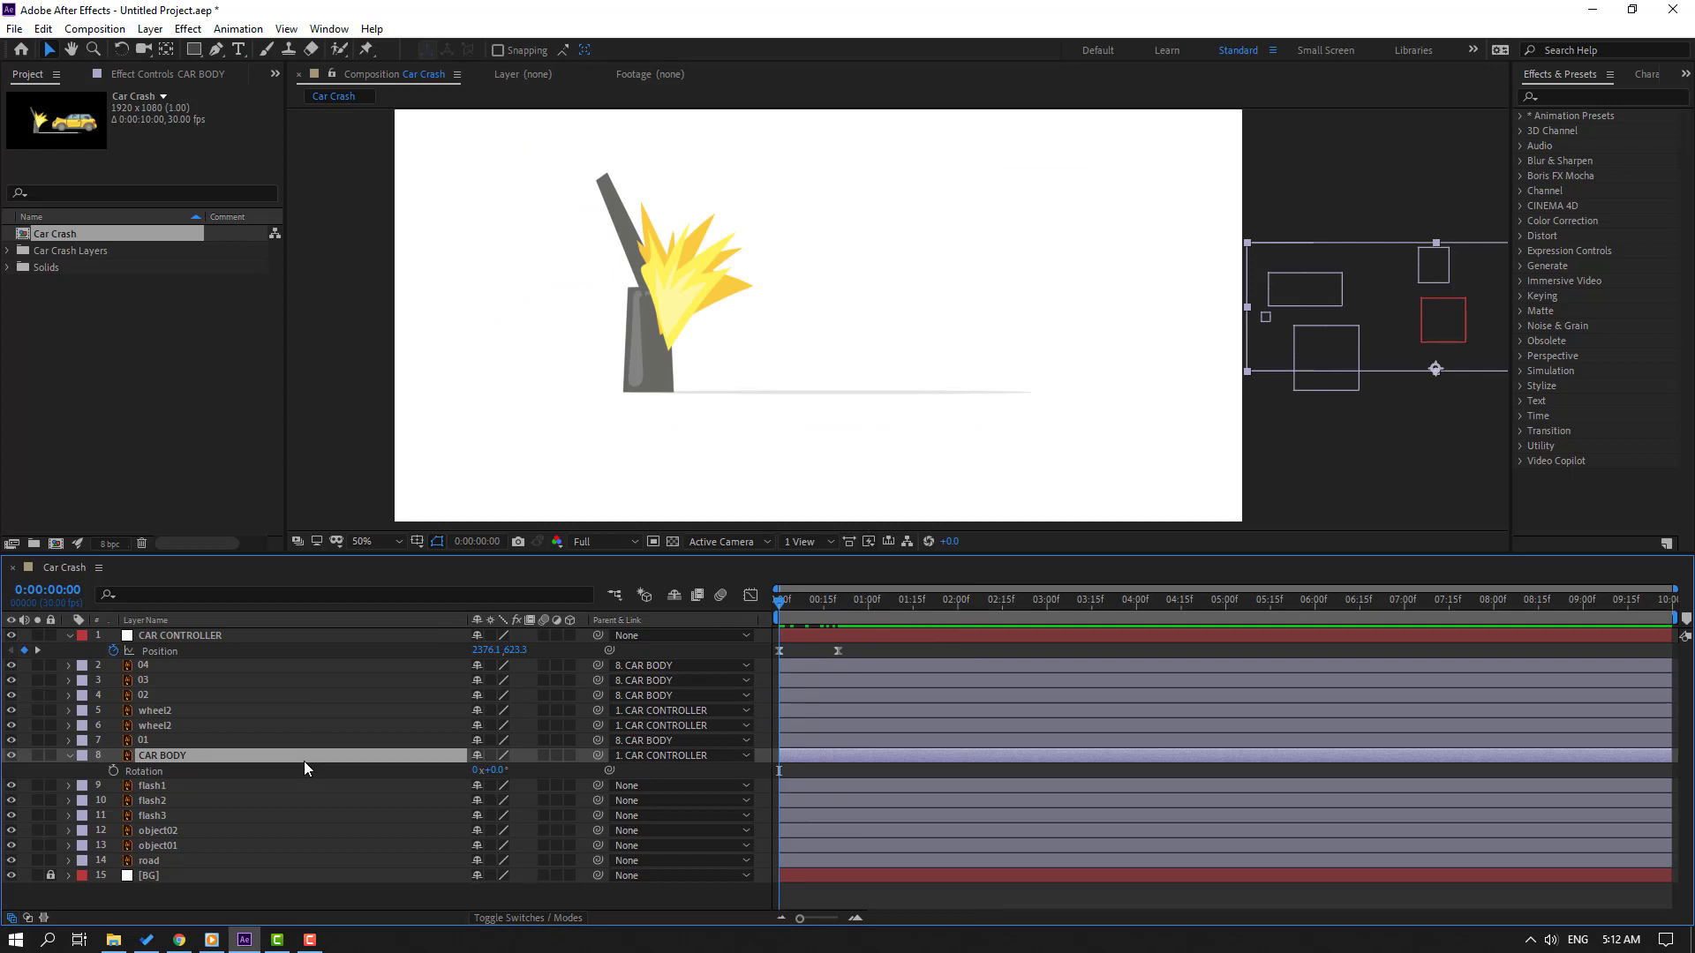
key("shift+p")
left_click(113, 772)
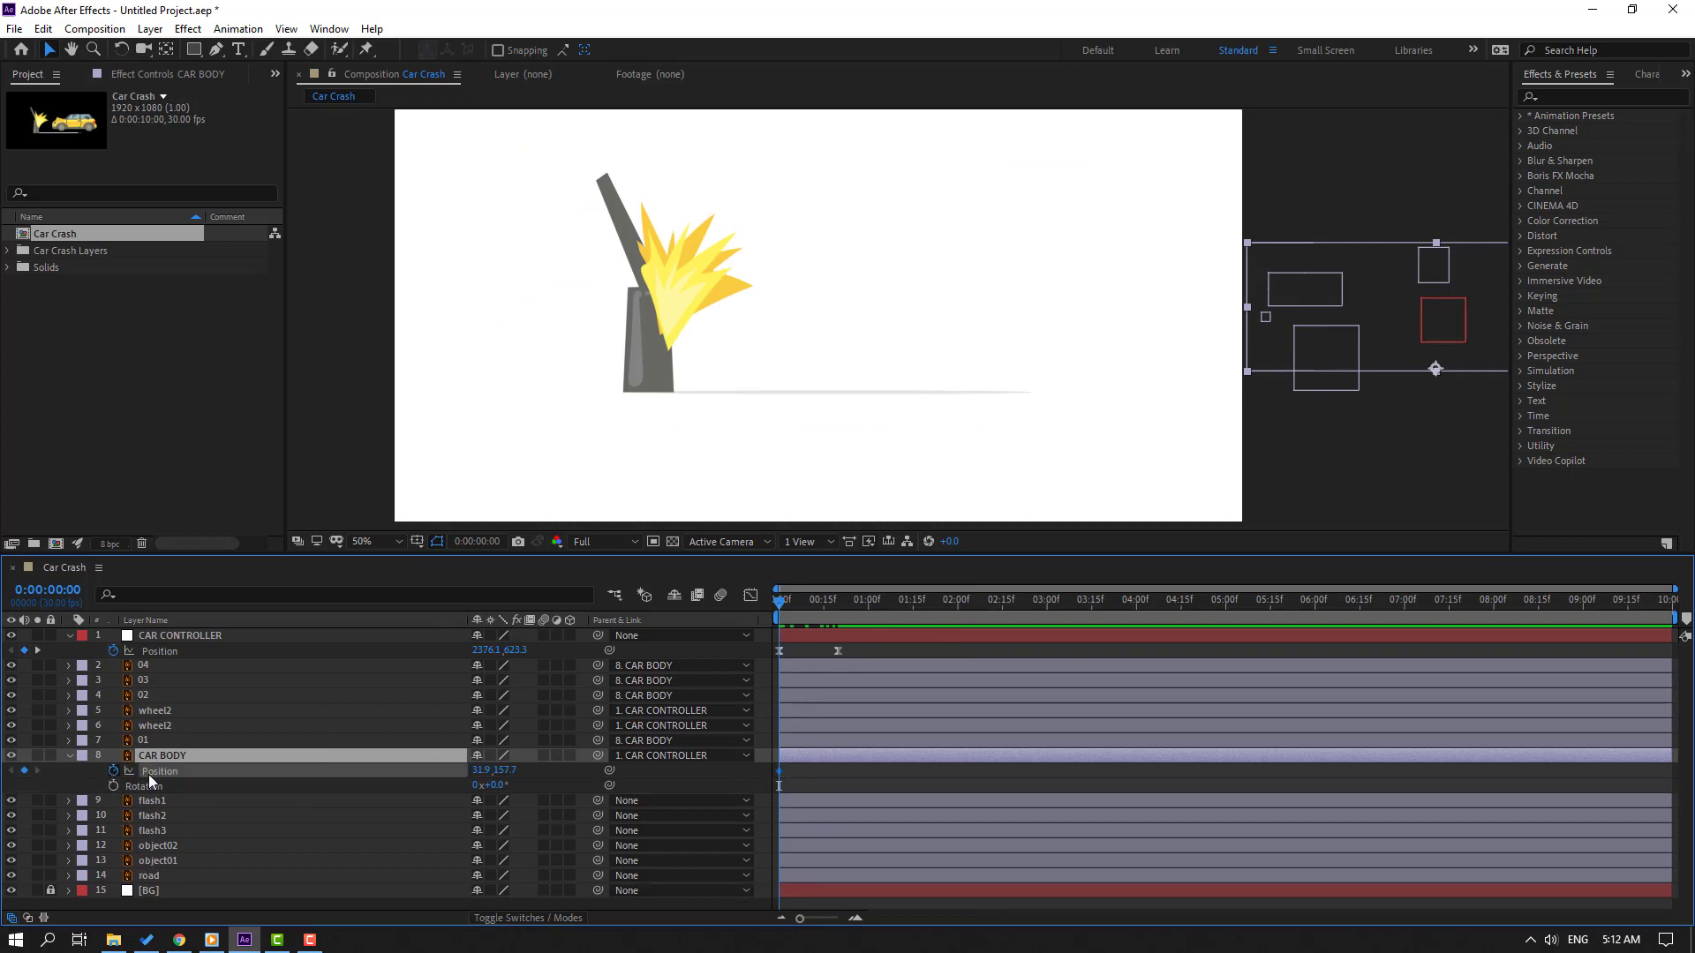
left_click_drag(782, 597, 840, 602)
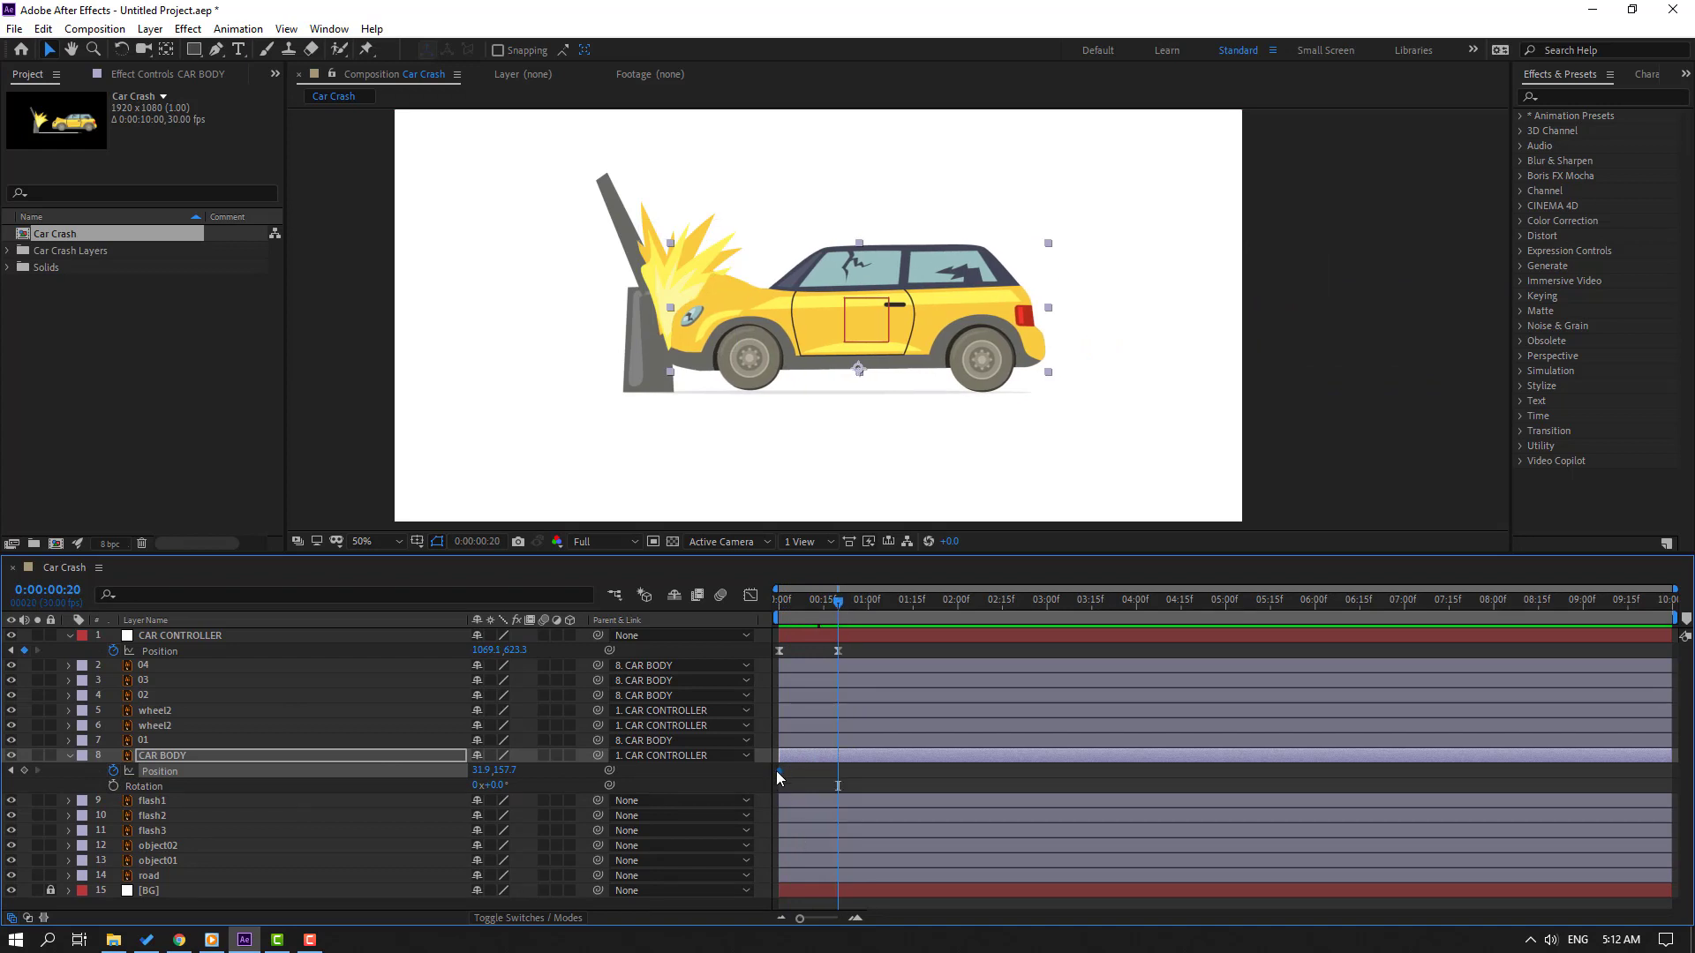
left_click_drag(777, 771, 838, 770)
- At 0:00:01:00, nudge CAR BODY down over the wheels to a Position of 31.9, 165.2
scroll(801, 436, "up", 2)
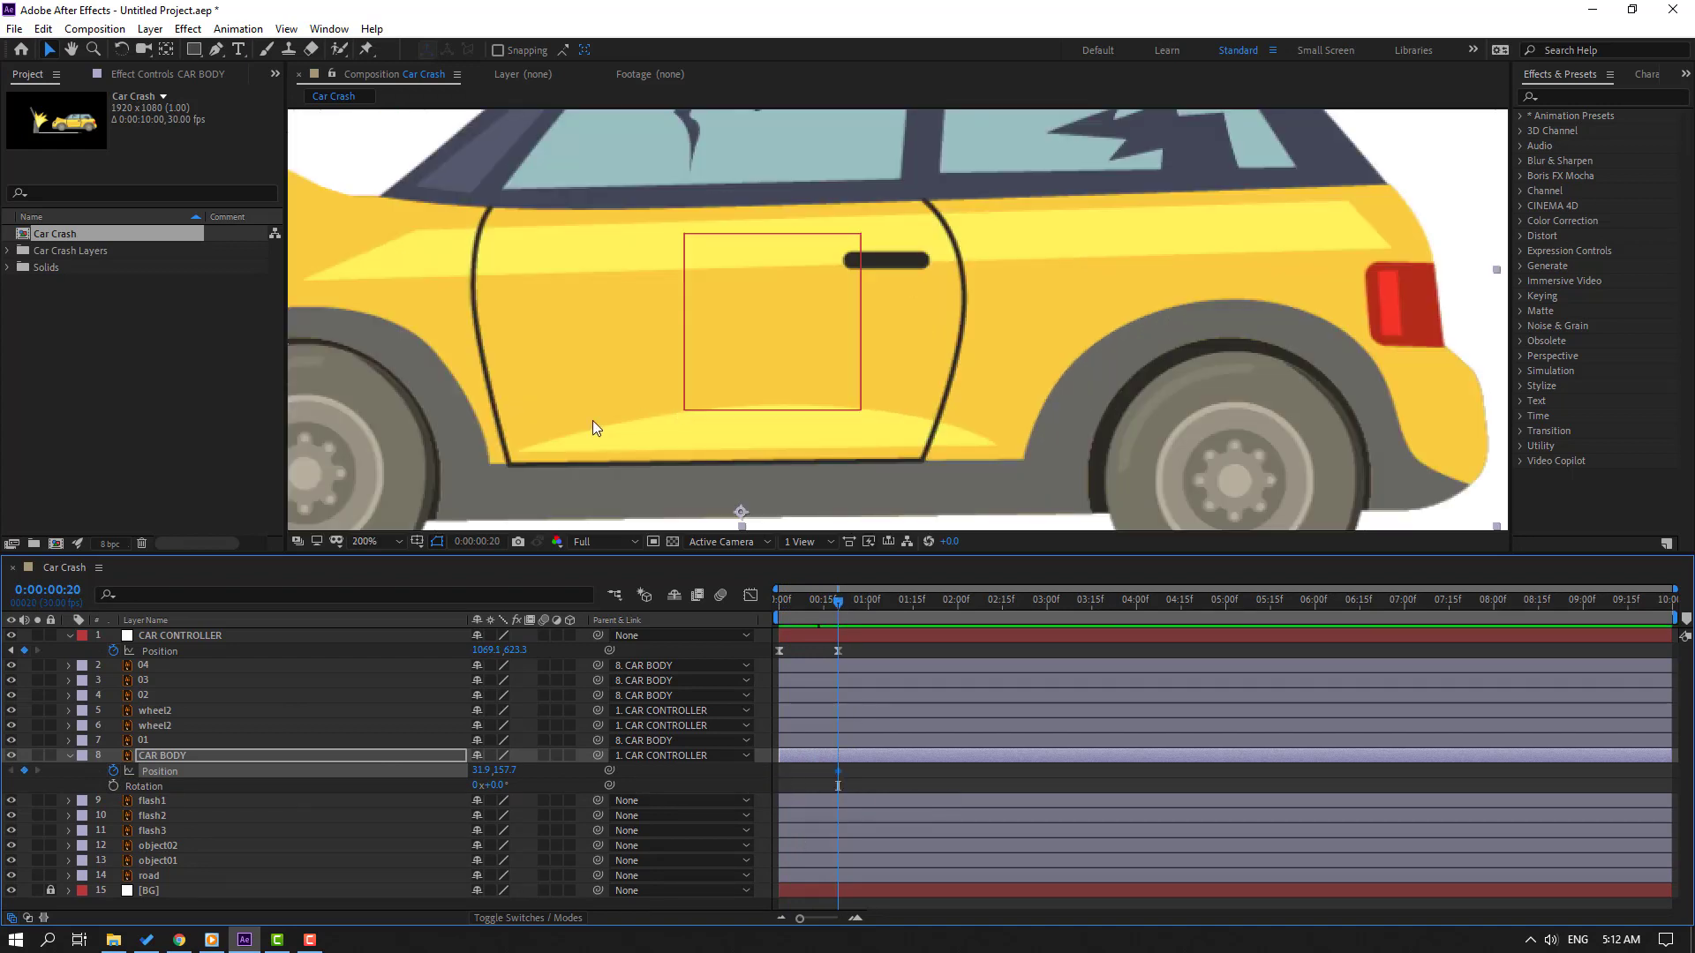
left_click_drag(416, 457, 1036, 348)
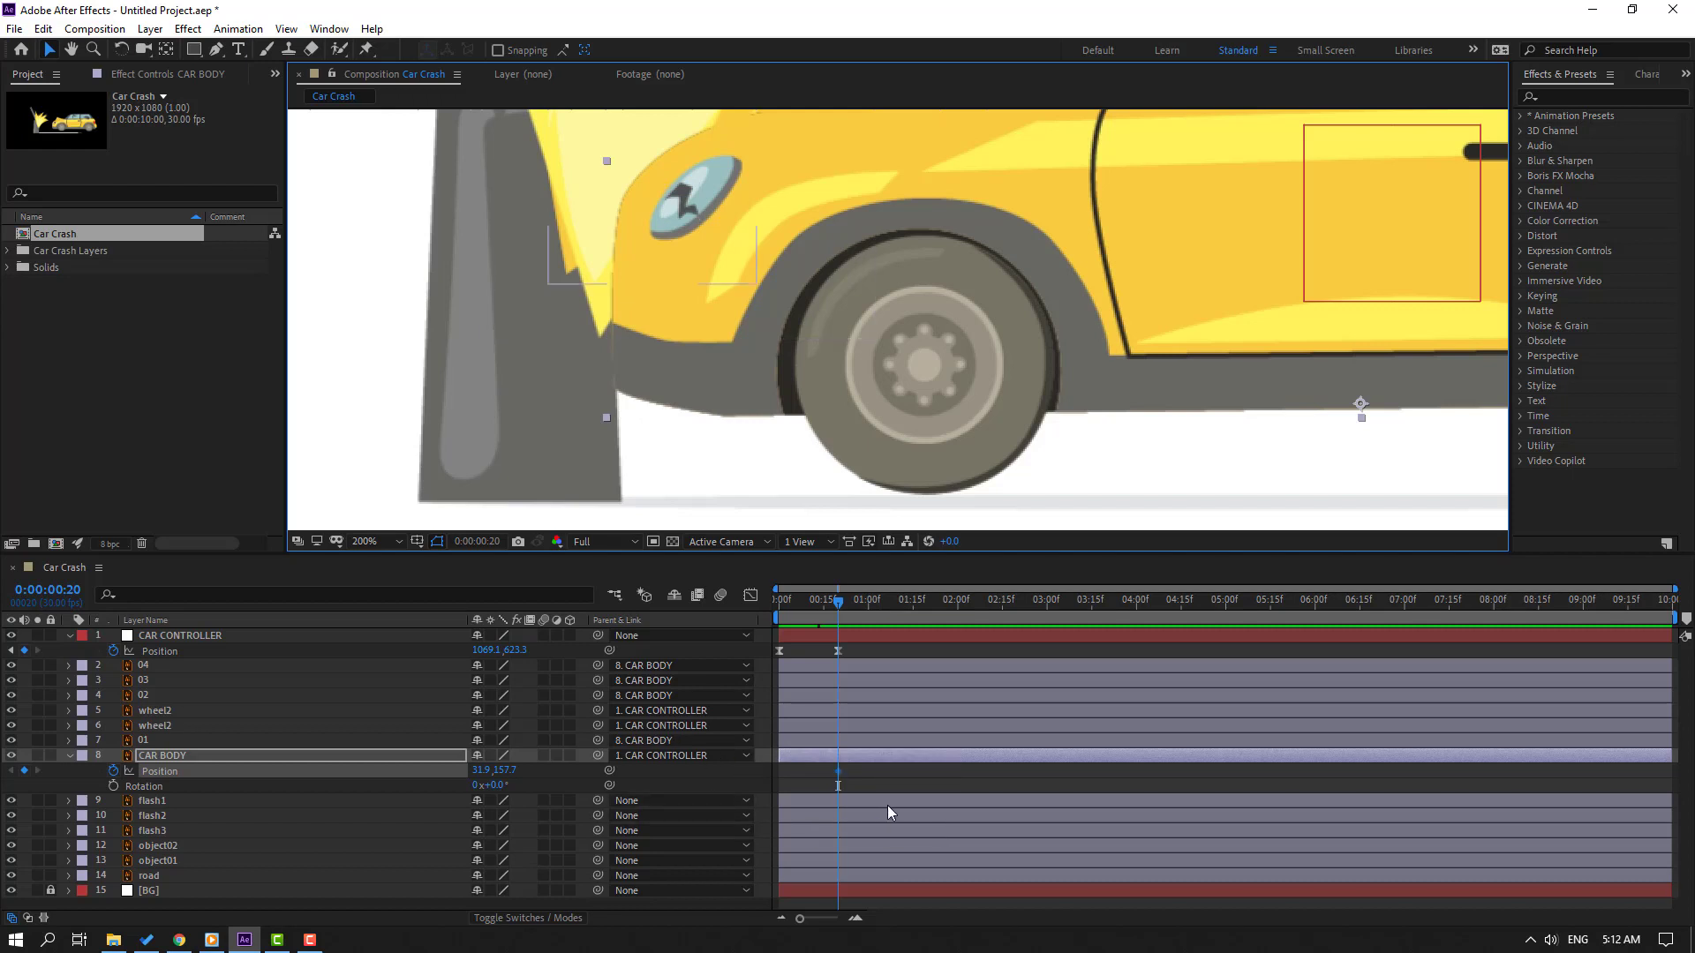
key("shift+Page_Down")
key("Down")
key("Down")
key("Down")
key("Down")
key("Down")
key("Down")
key("Down")
key("Down")
key("Down")
key("Down")
key("Down")
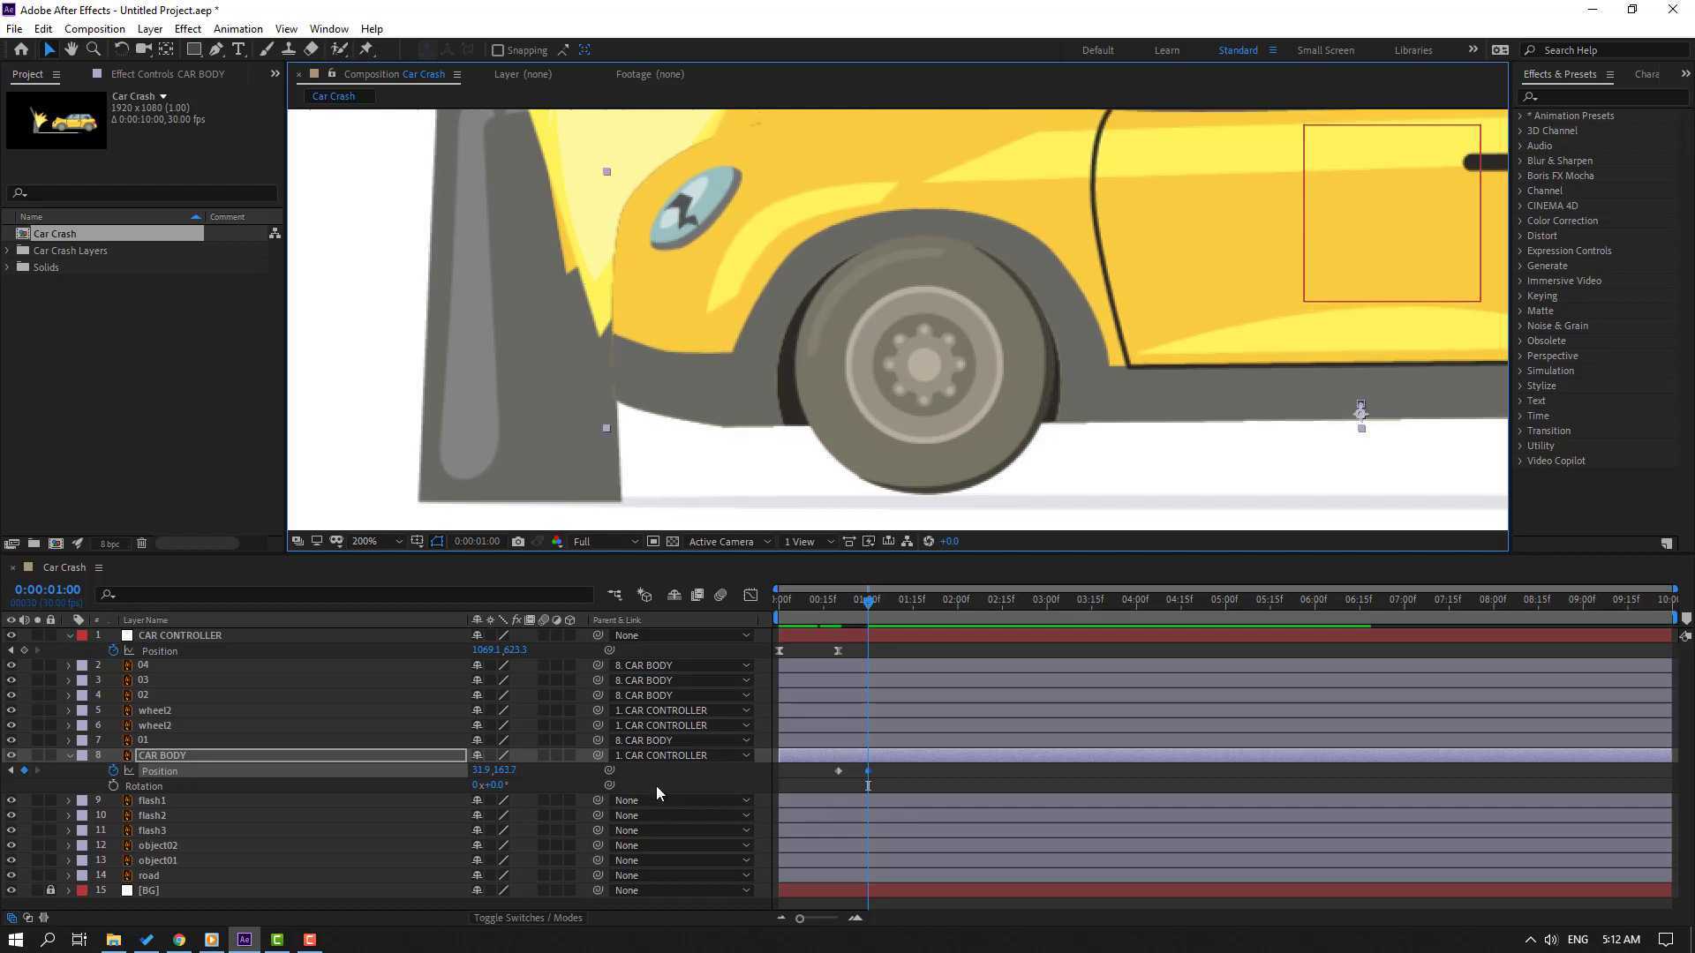
key("Down")
key("Down")
key("Down")
- Copy CAR BODY's first Position keyframe to 0:00:01:10 and preview the bounce
key("shift+Page_Down")
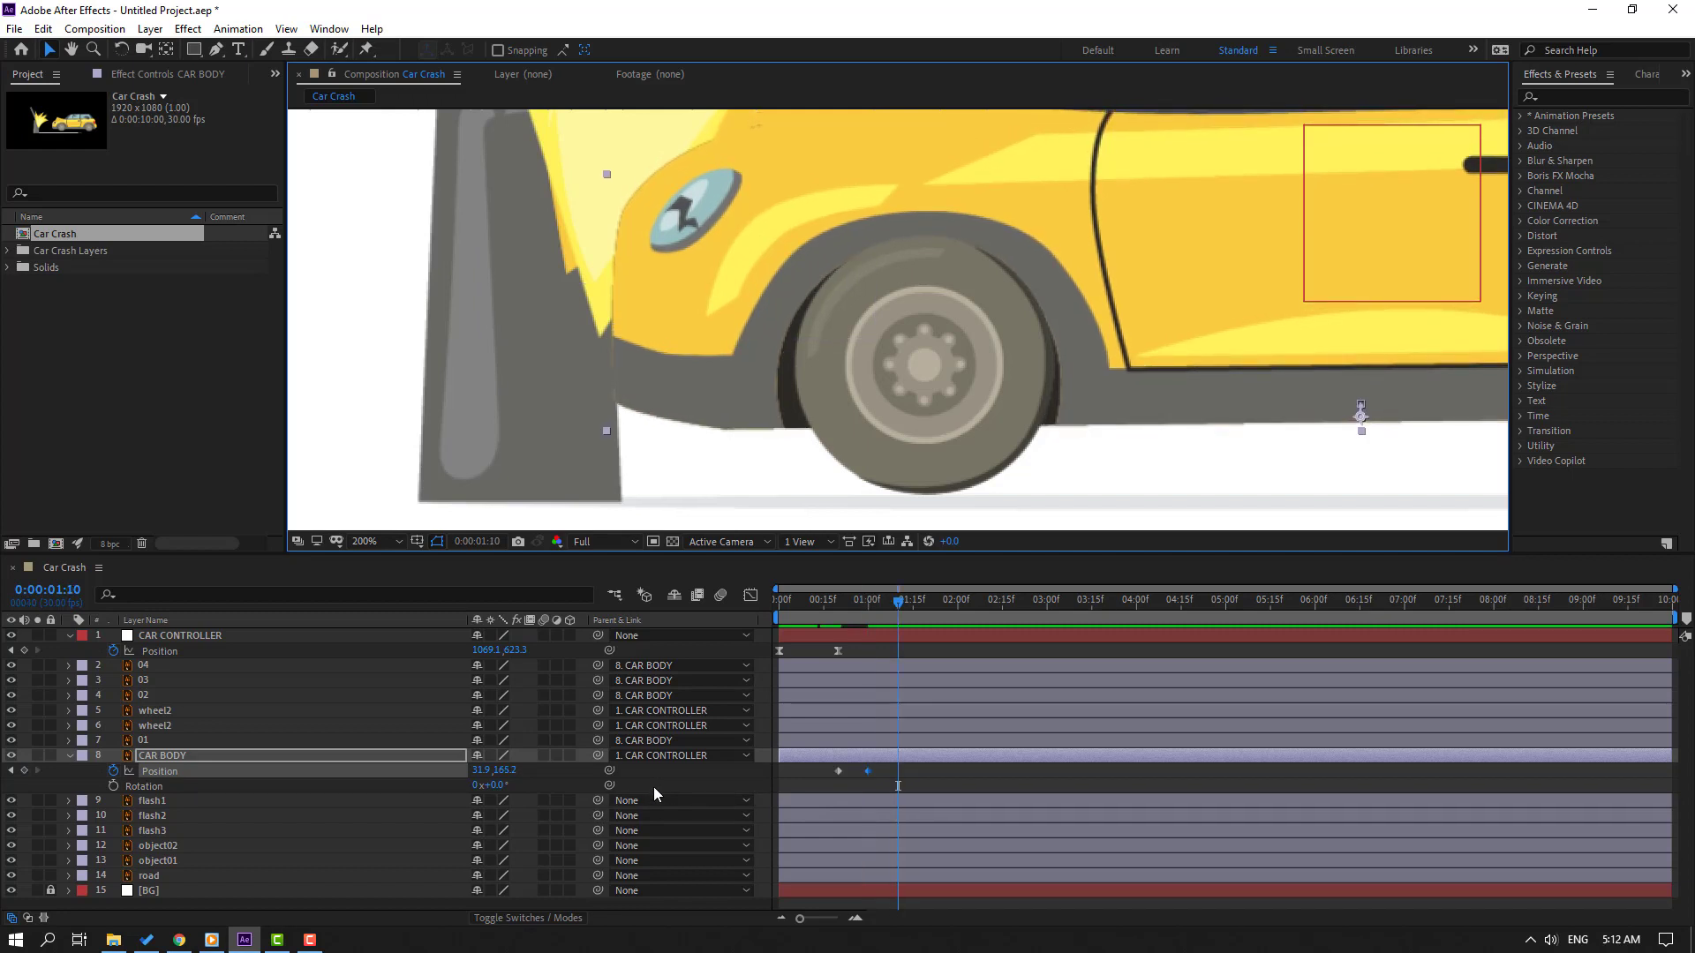
left_click(840, 772)
key("ctrl+c")
key("ctrl+v")
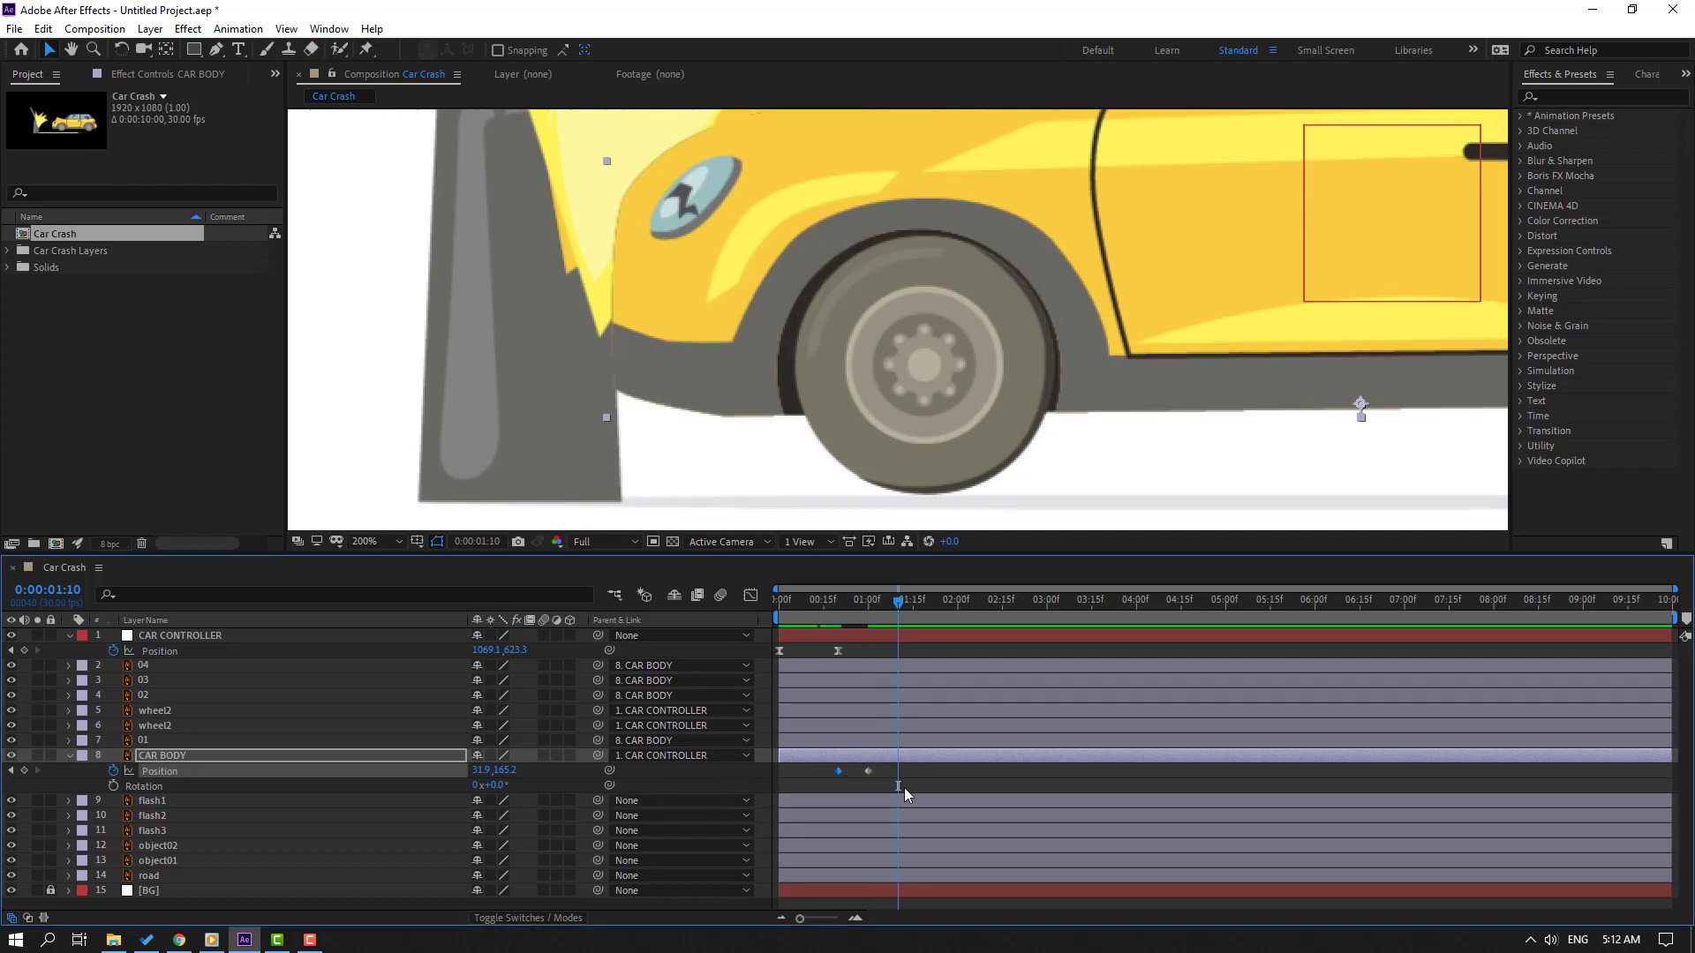
scroll(897, 424, "down", 1)
key("space")
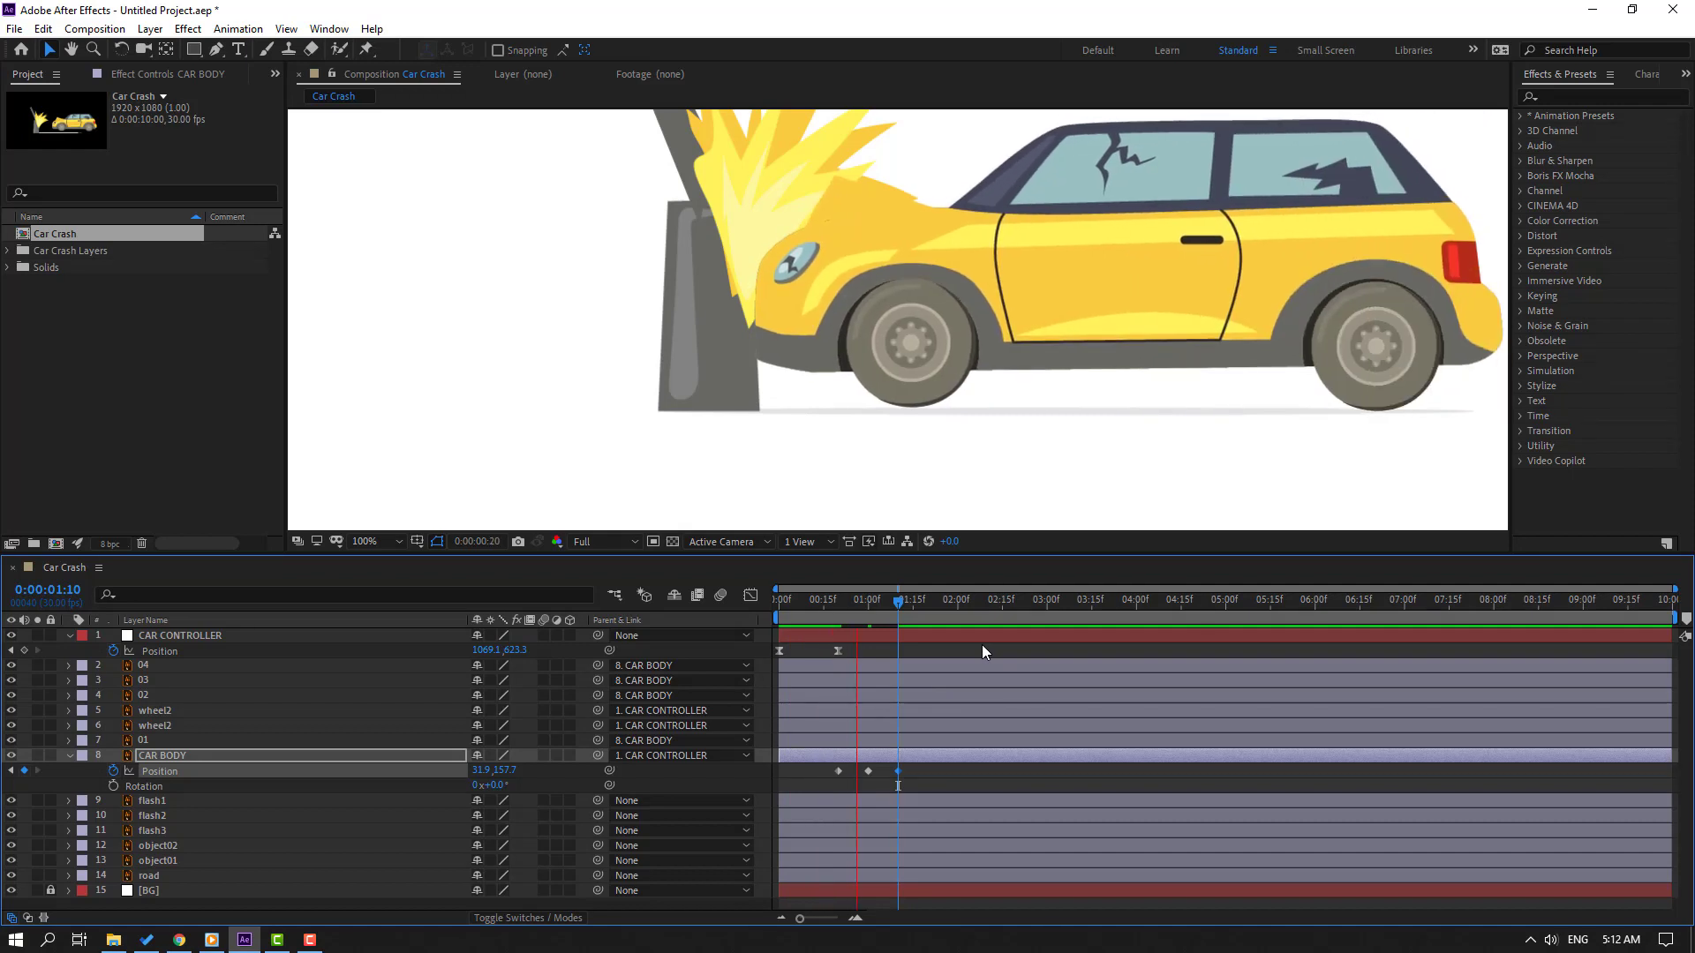
- Apply Easy Ease to the three CAR BODY Position keyframes and preview the motion
left_click_drag(913, 770, 802, 786)
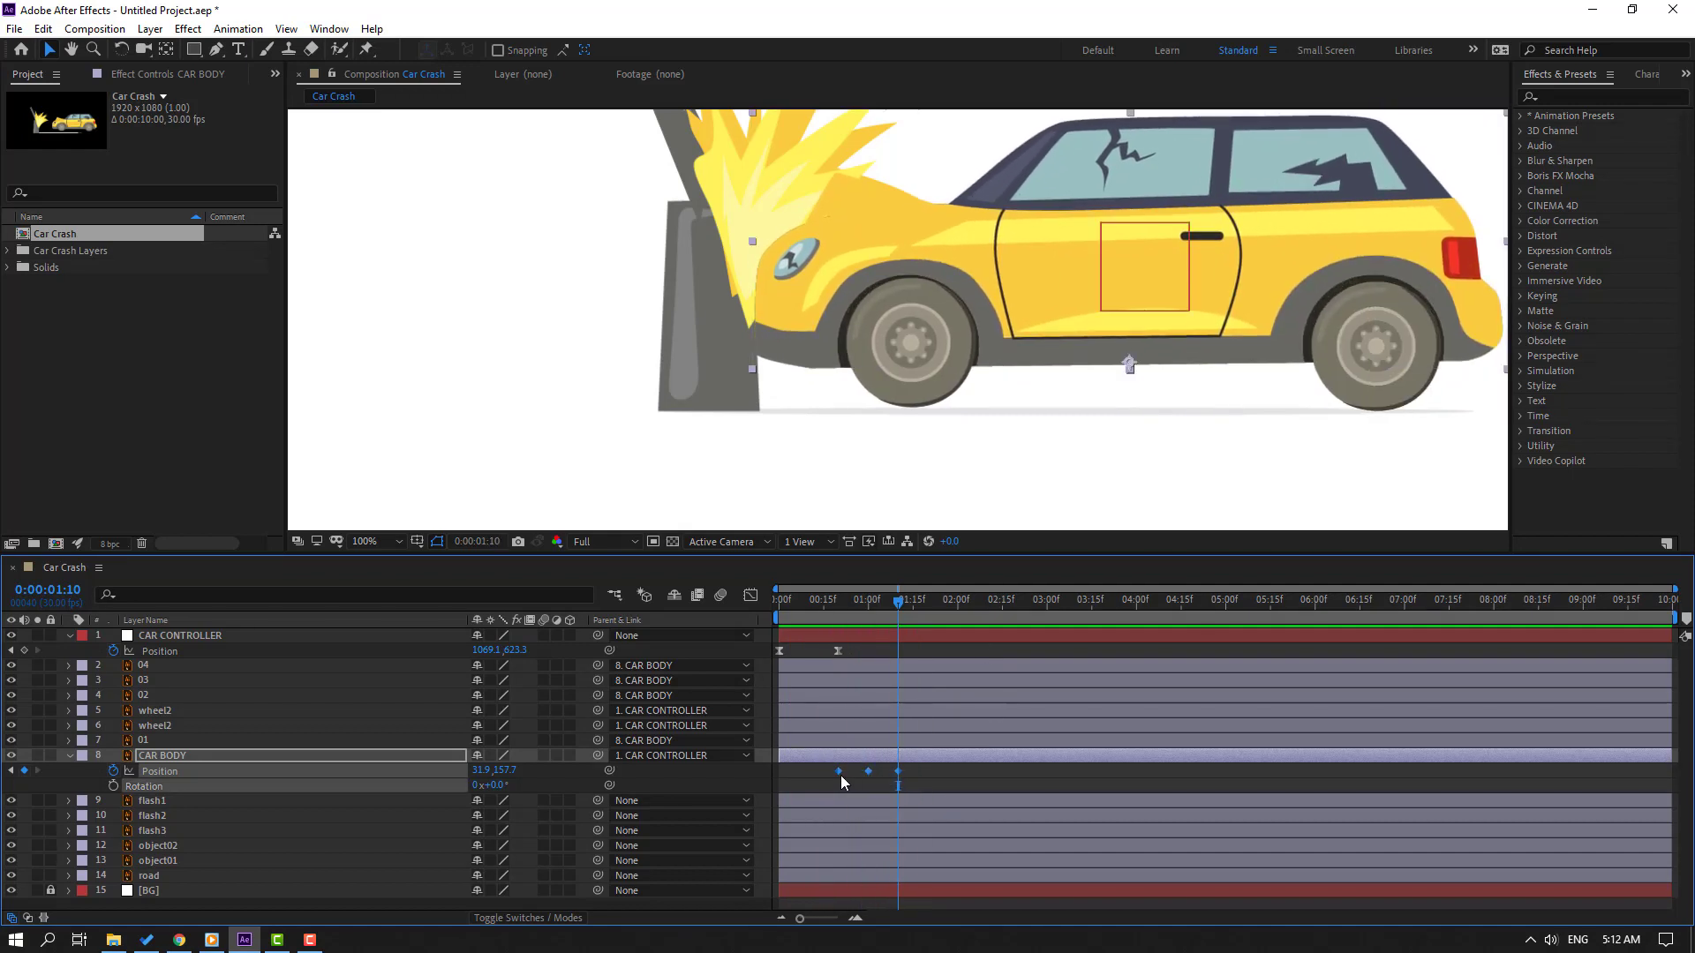
right_click(841, 775)
mouse_move(936, 761)
left_click(1091, 820)
key("space")
key("space")
- Keyframe CAR BODY's Rotation at 0° on 0:00:00:20 and at -3° on 0:00:01:00
left_click_drag(856, 612, 841, 609)
left_click(112, 786)
left_click_drag(846, 604, 870, 602)
left_click(524, 773)
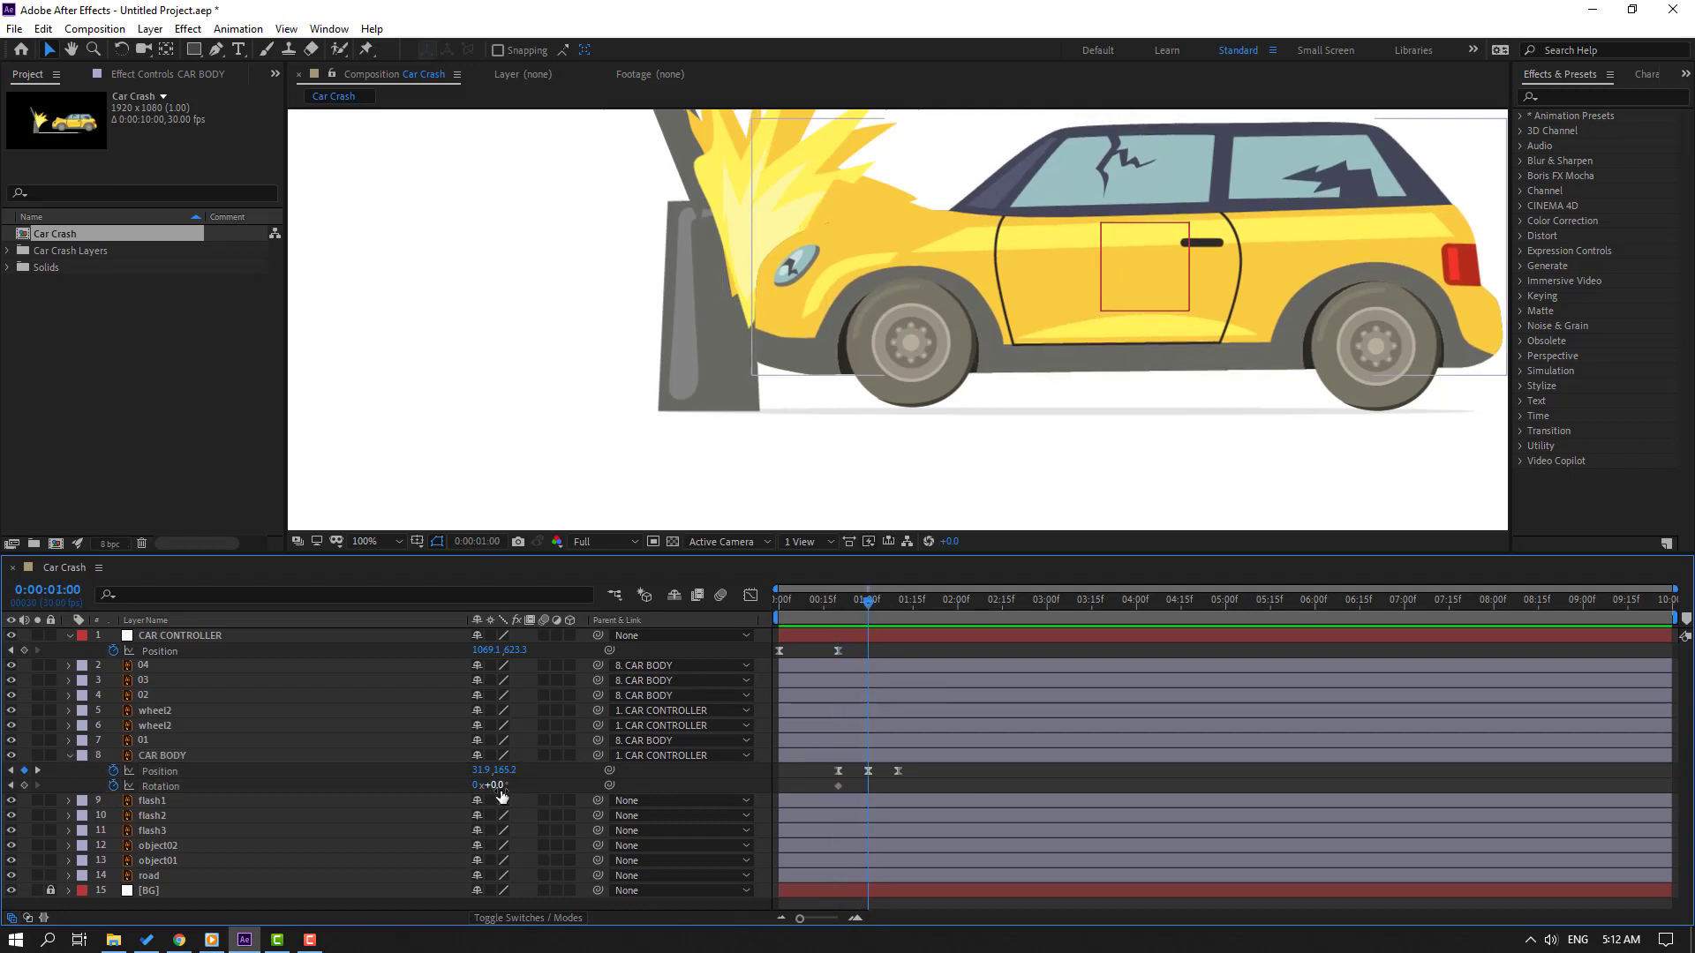
left_click(496, 784)
type("-3")
key("Return")
- Add CAR BODY Rotation keyframes of 2° at 0:00:01:10, -1° at 0:00:01:20 and 0° at 0:00:02:00
left_click_drag(868, 603, 904, 607)
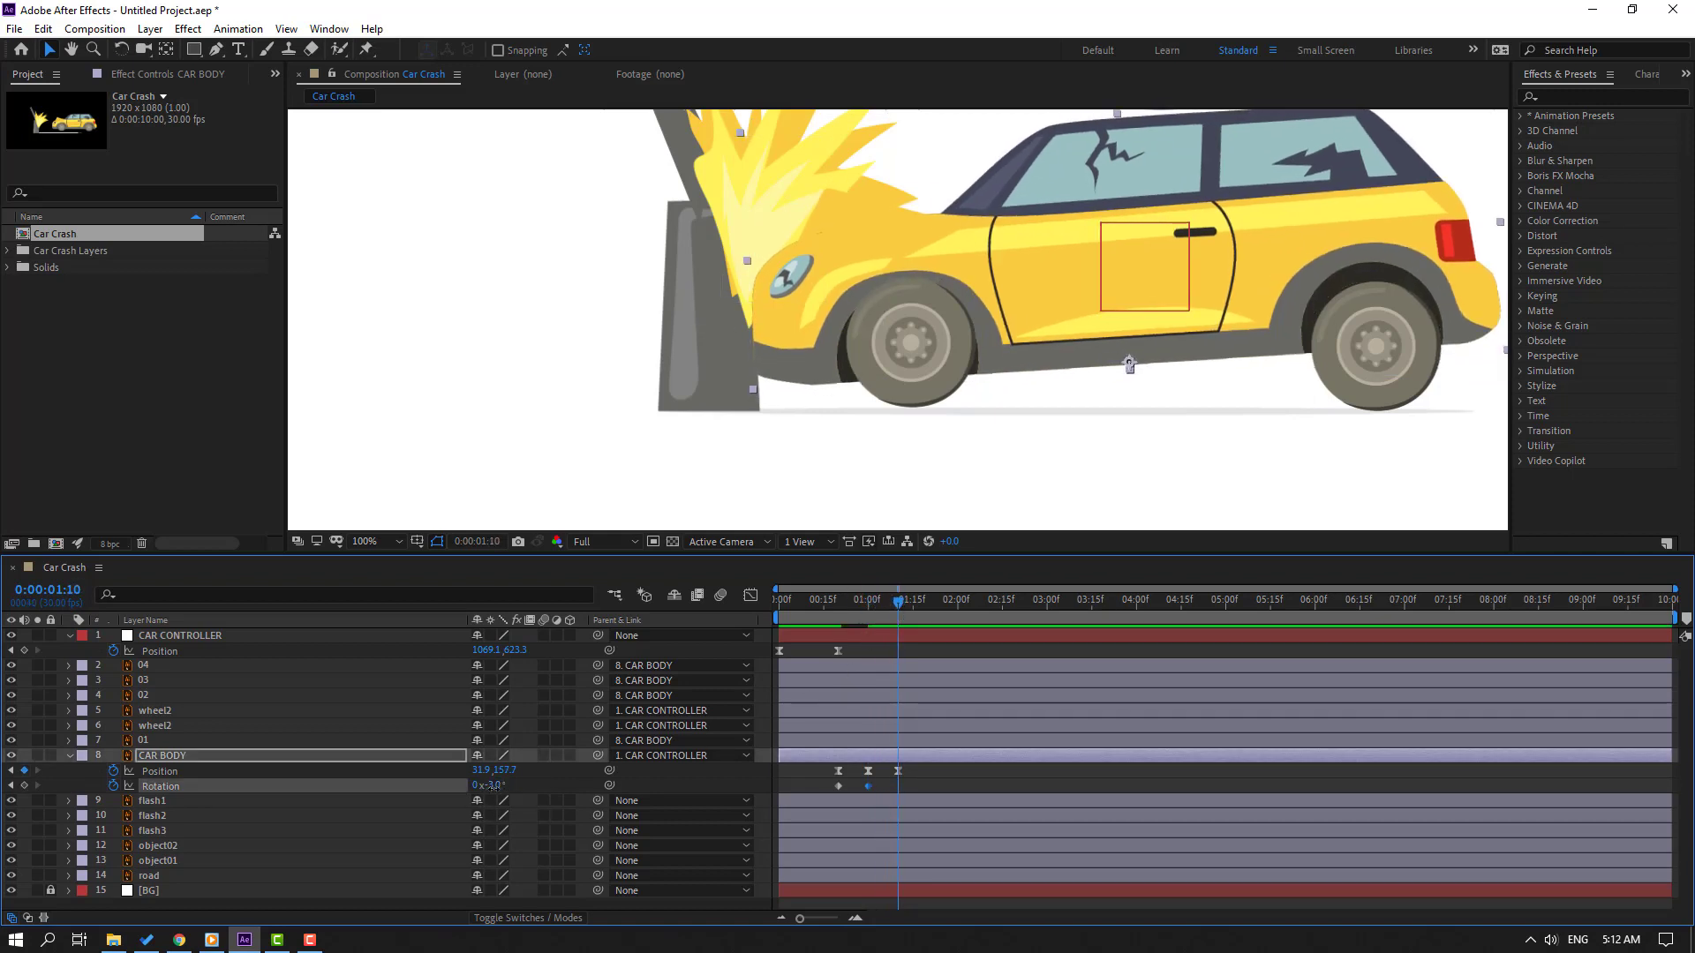
type("2")
key("Return")
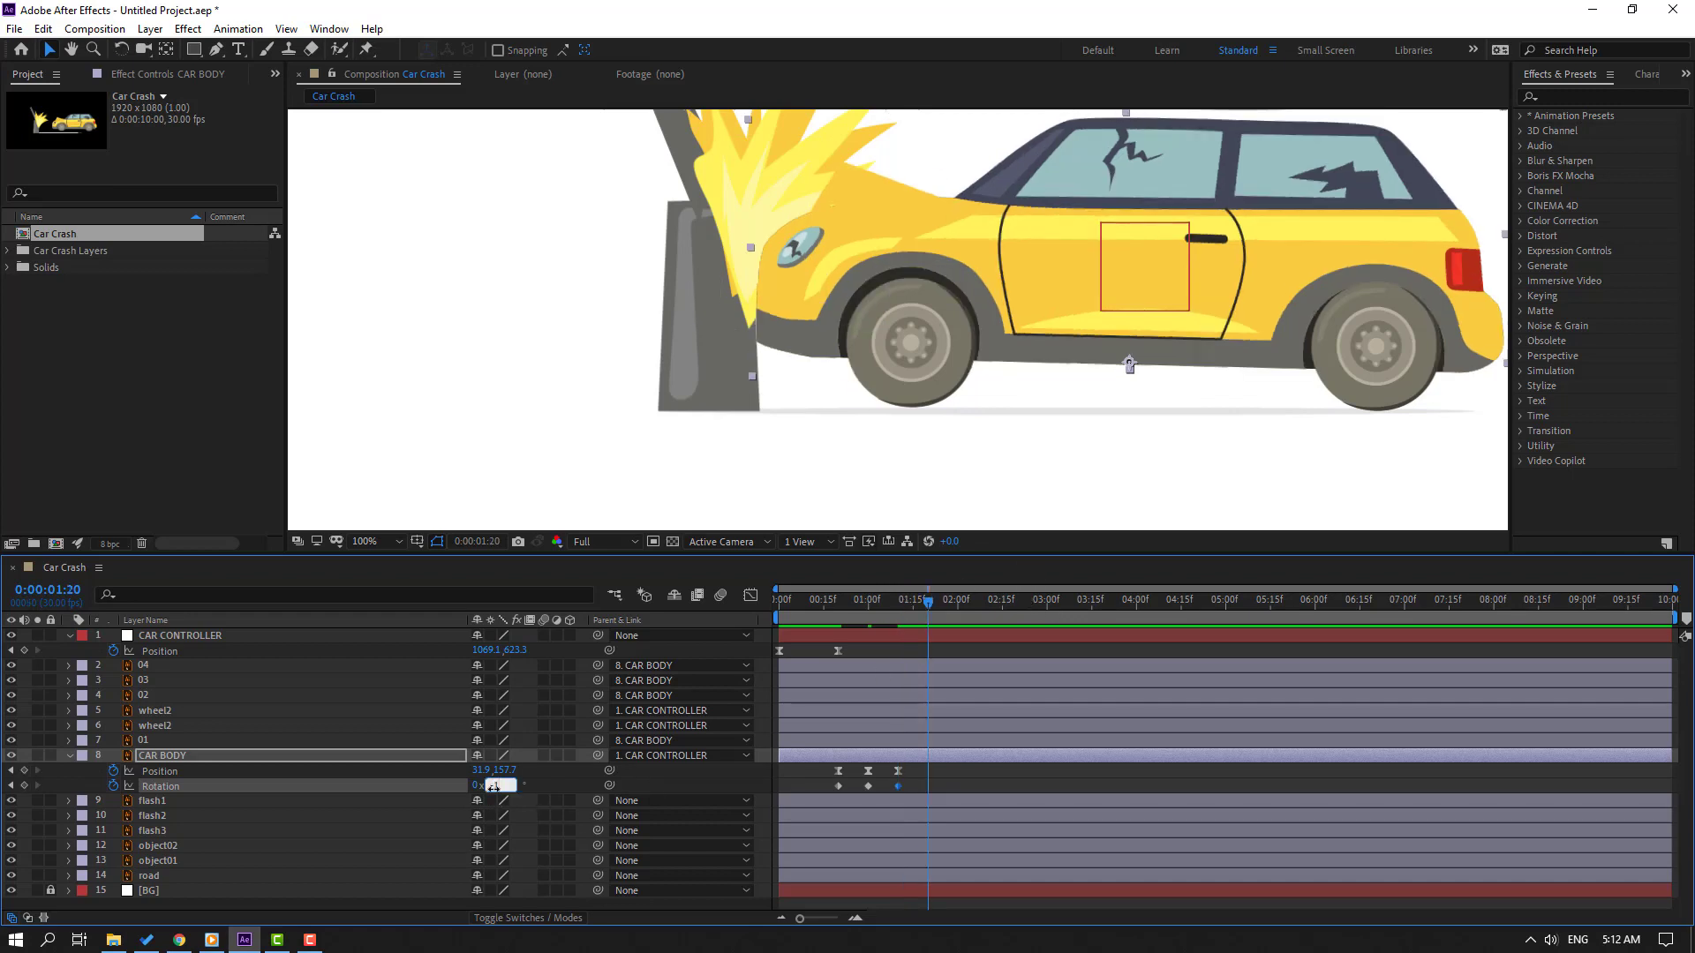
type("-1")
key("Return")
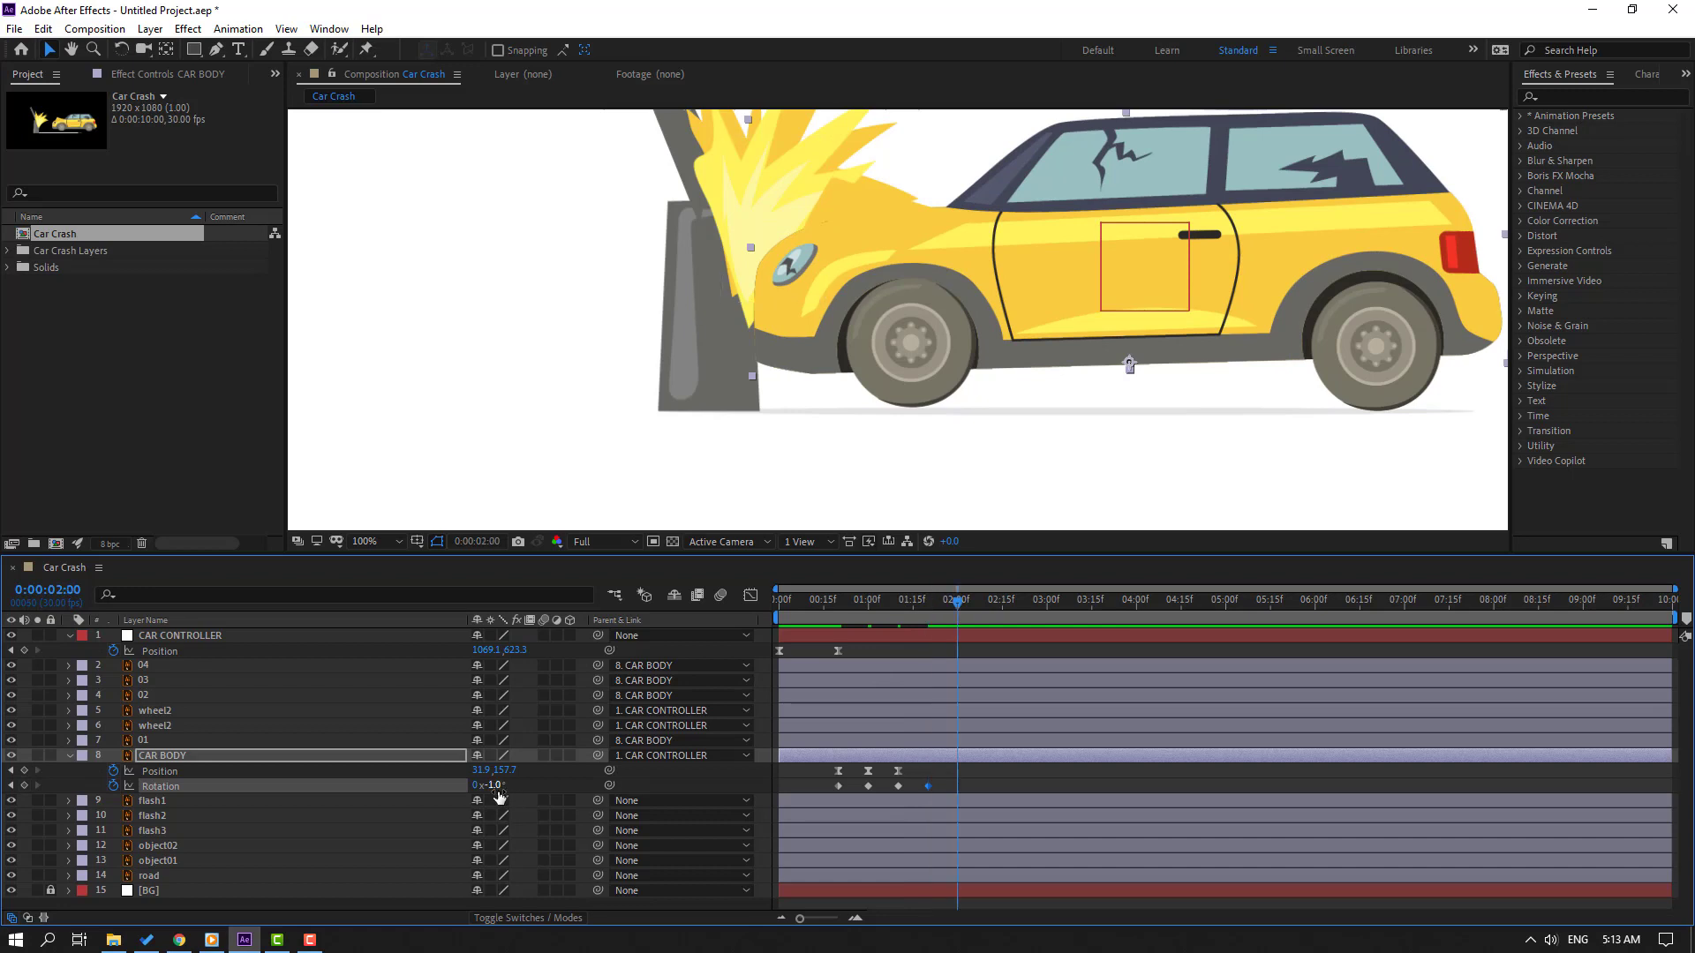
key("Return")
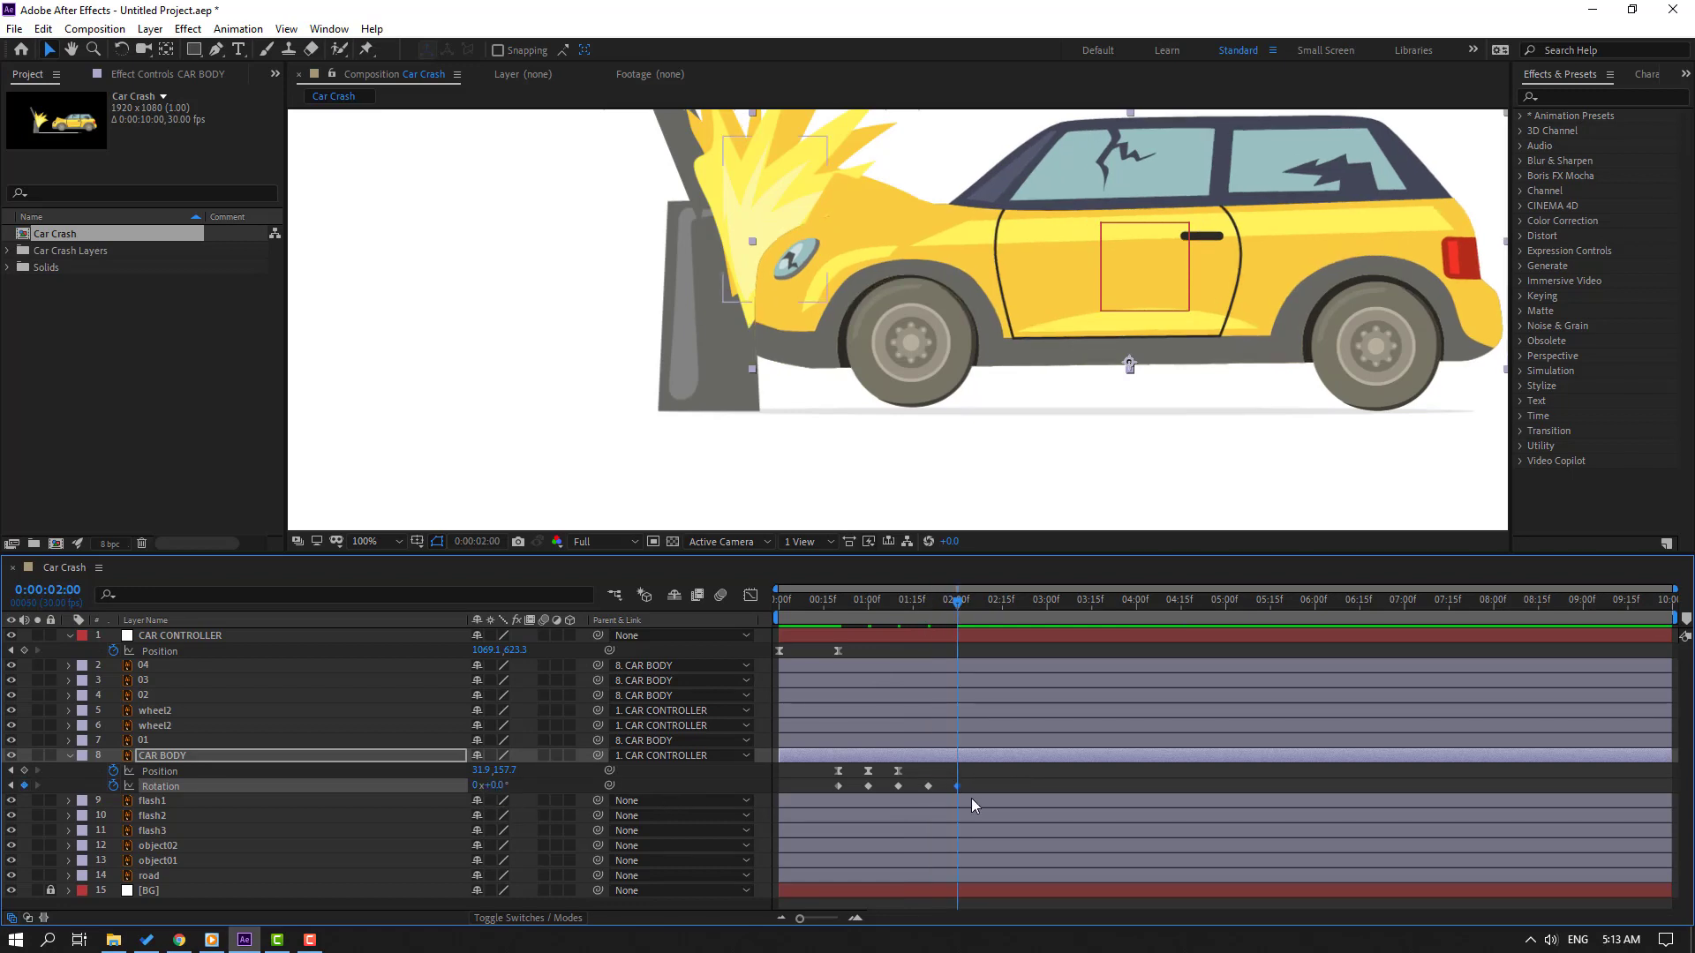
- Apply Easy Ease to all CAR BODY Rotation keyframes and preview the rocking motion
left_click_drag(971, 791, 828, 807)
right_click(840, 786)
mouse_move(971, 774)
left_click(1098, 660)
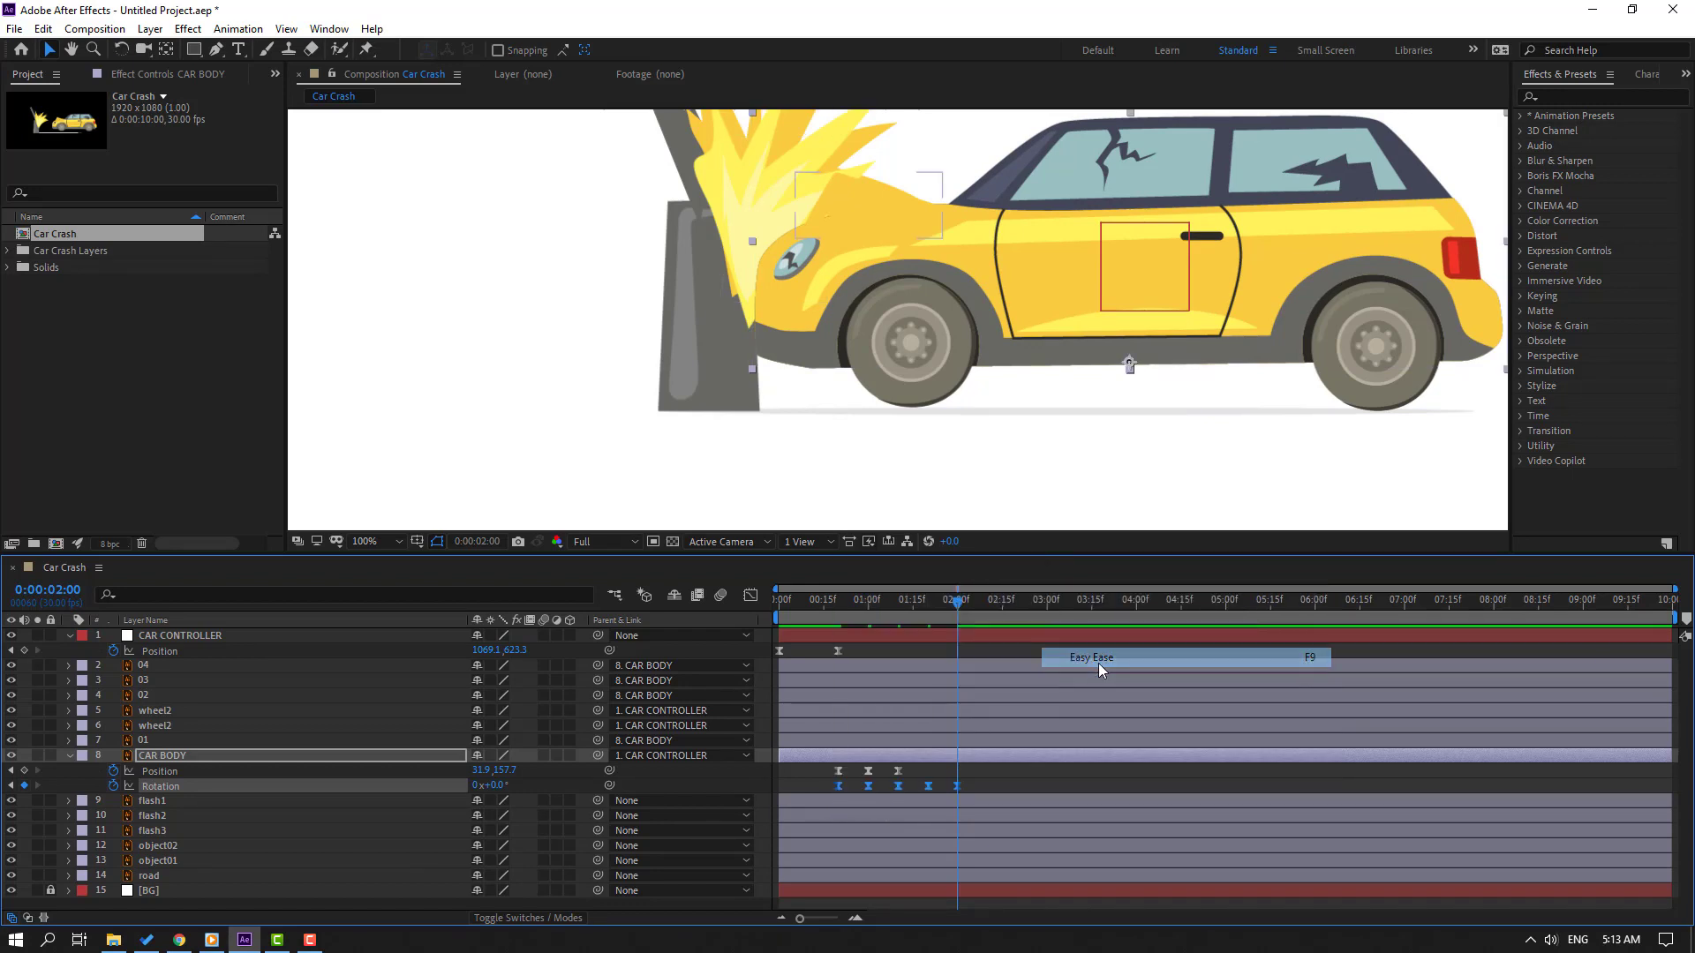
key("space")
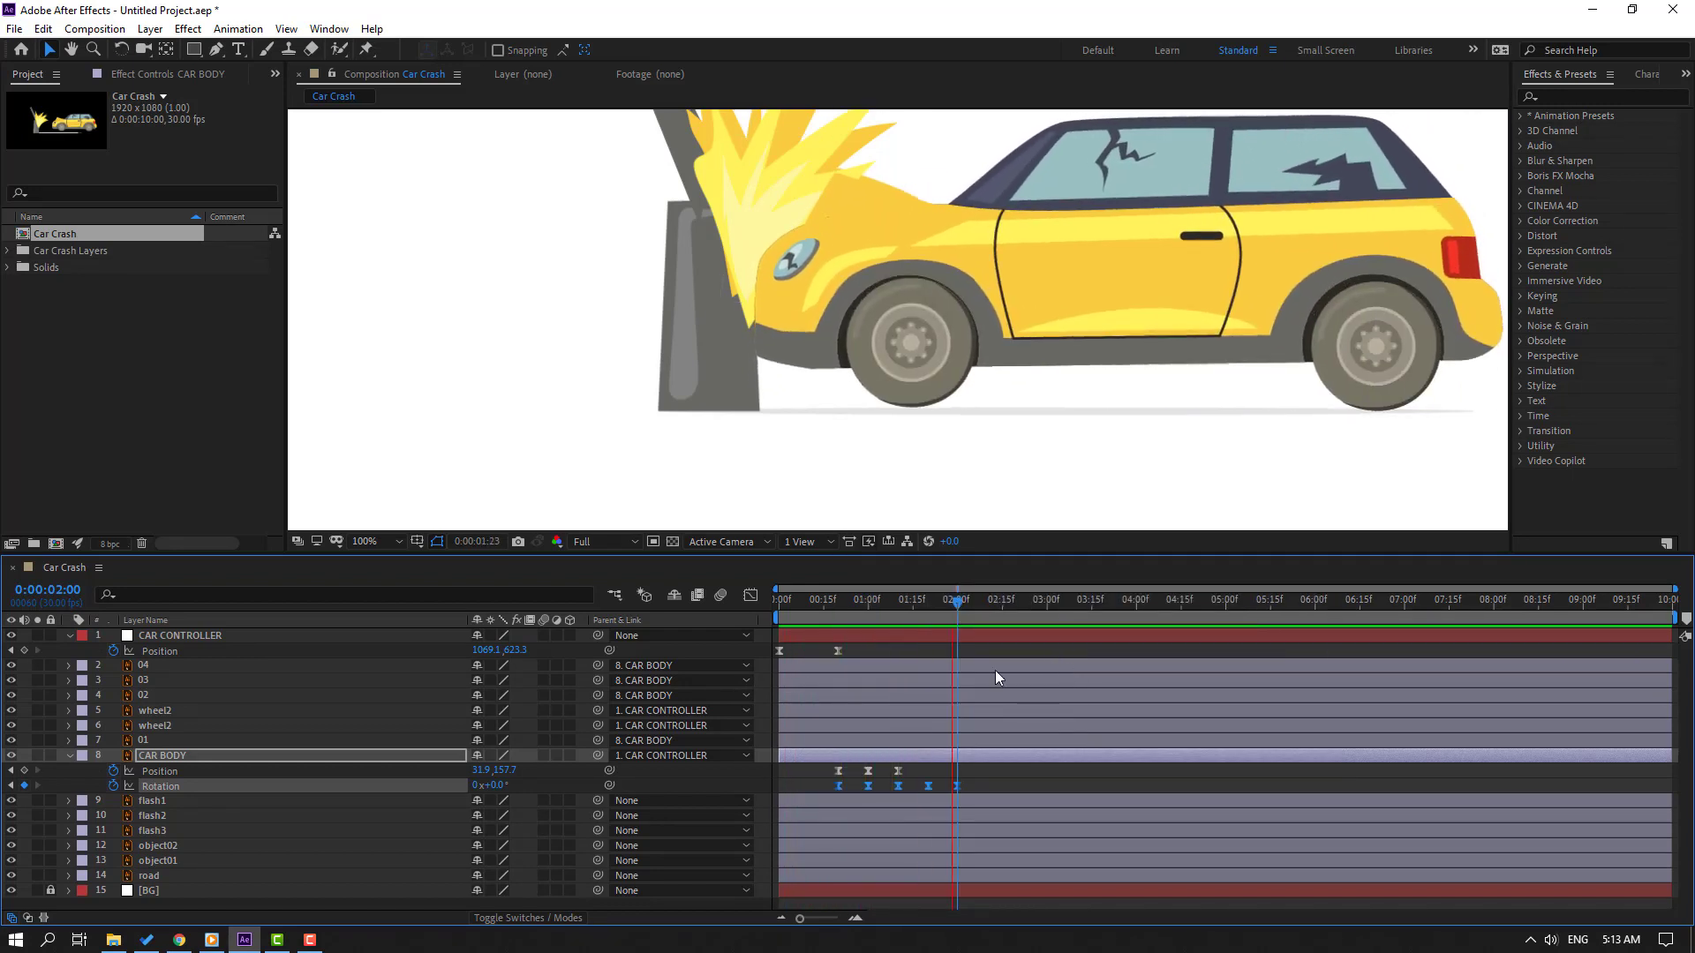
key("space")
- Compress the spacing of CAR BODY's Position and Rotation keyframes and shift them to start near 0:00:00:14, previewing the crash
left_click_drag(996, 765, 824, 789)
left_click_drag(959, 792, 917, 786)
left_click(818, 604)
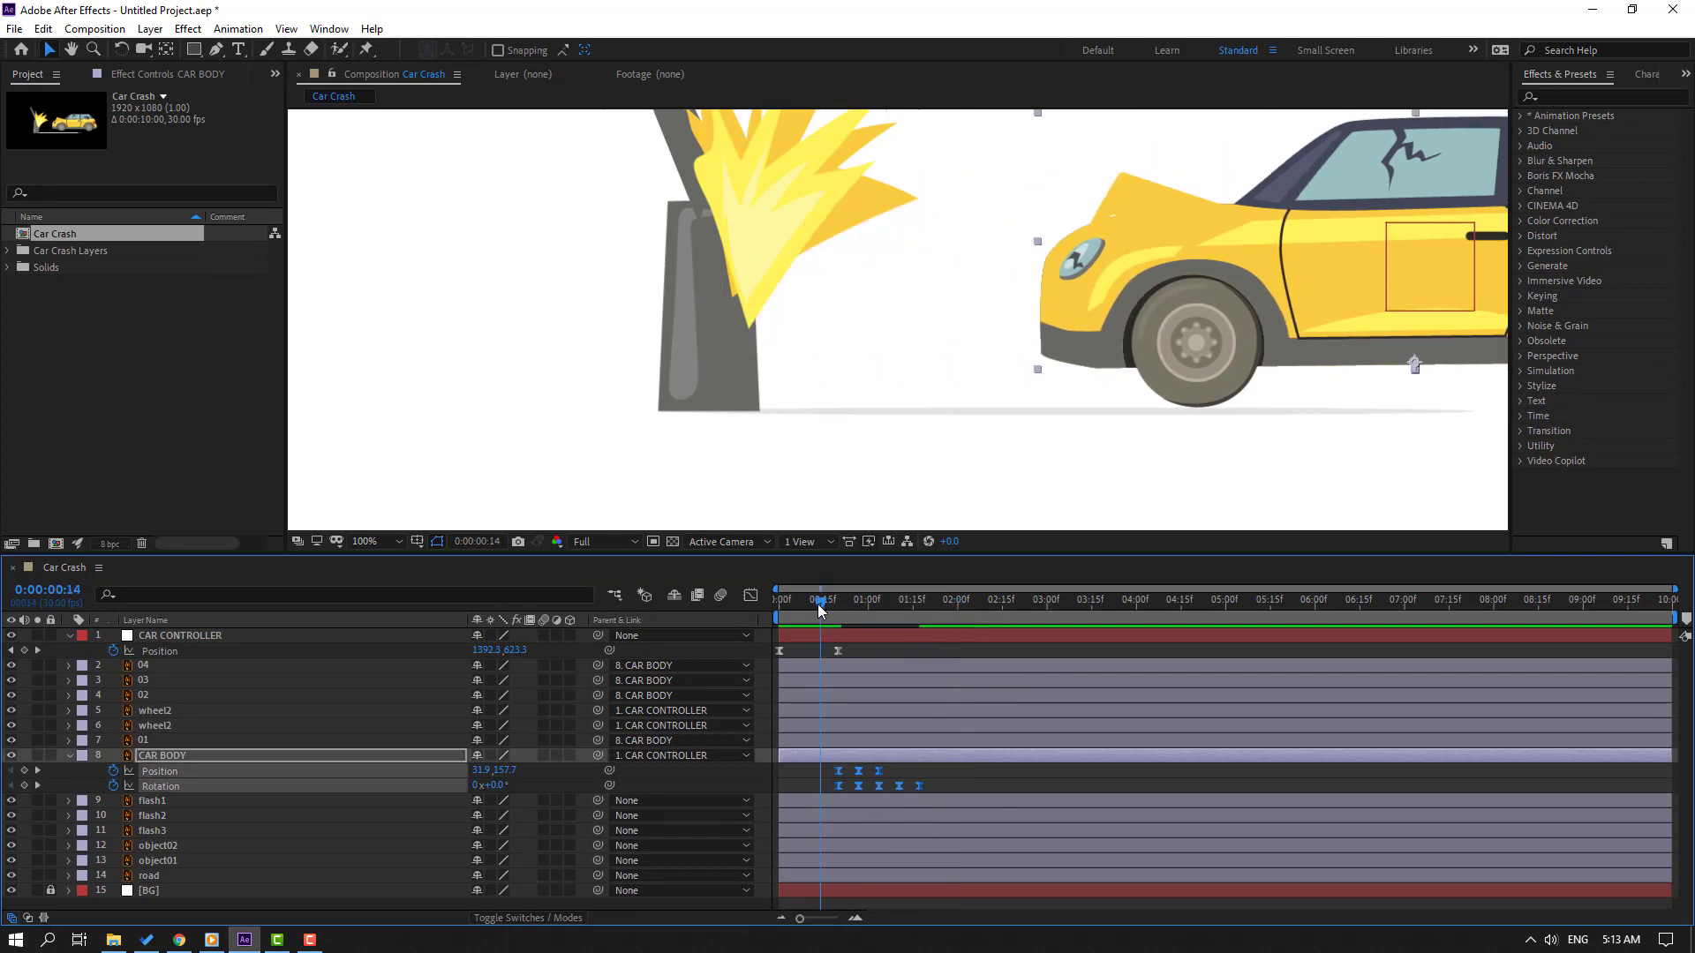
left_click_drag(838, 771, 824, 768)
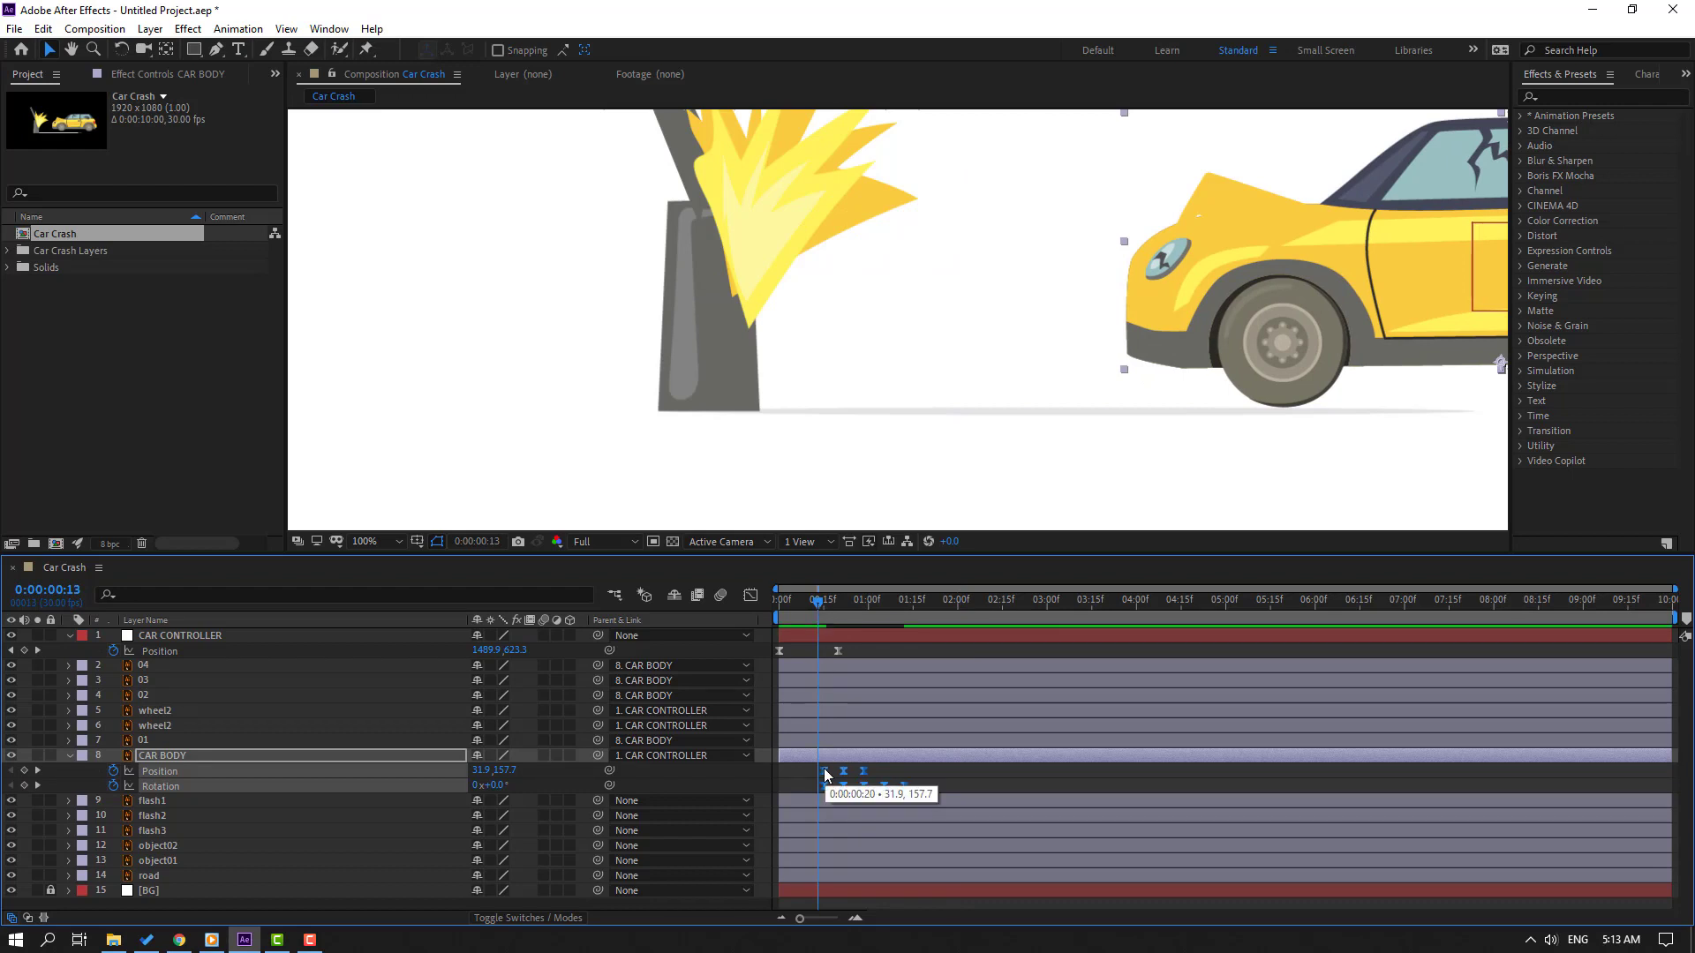
key("space")
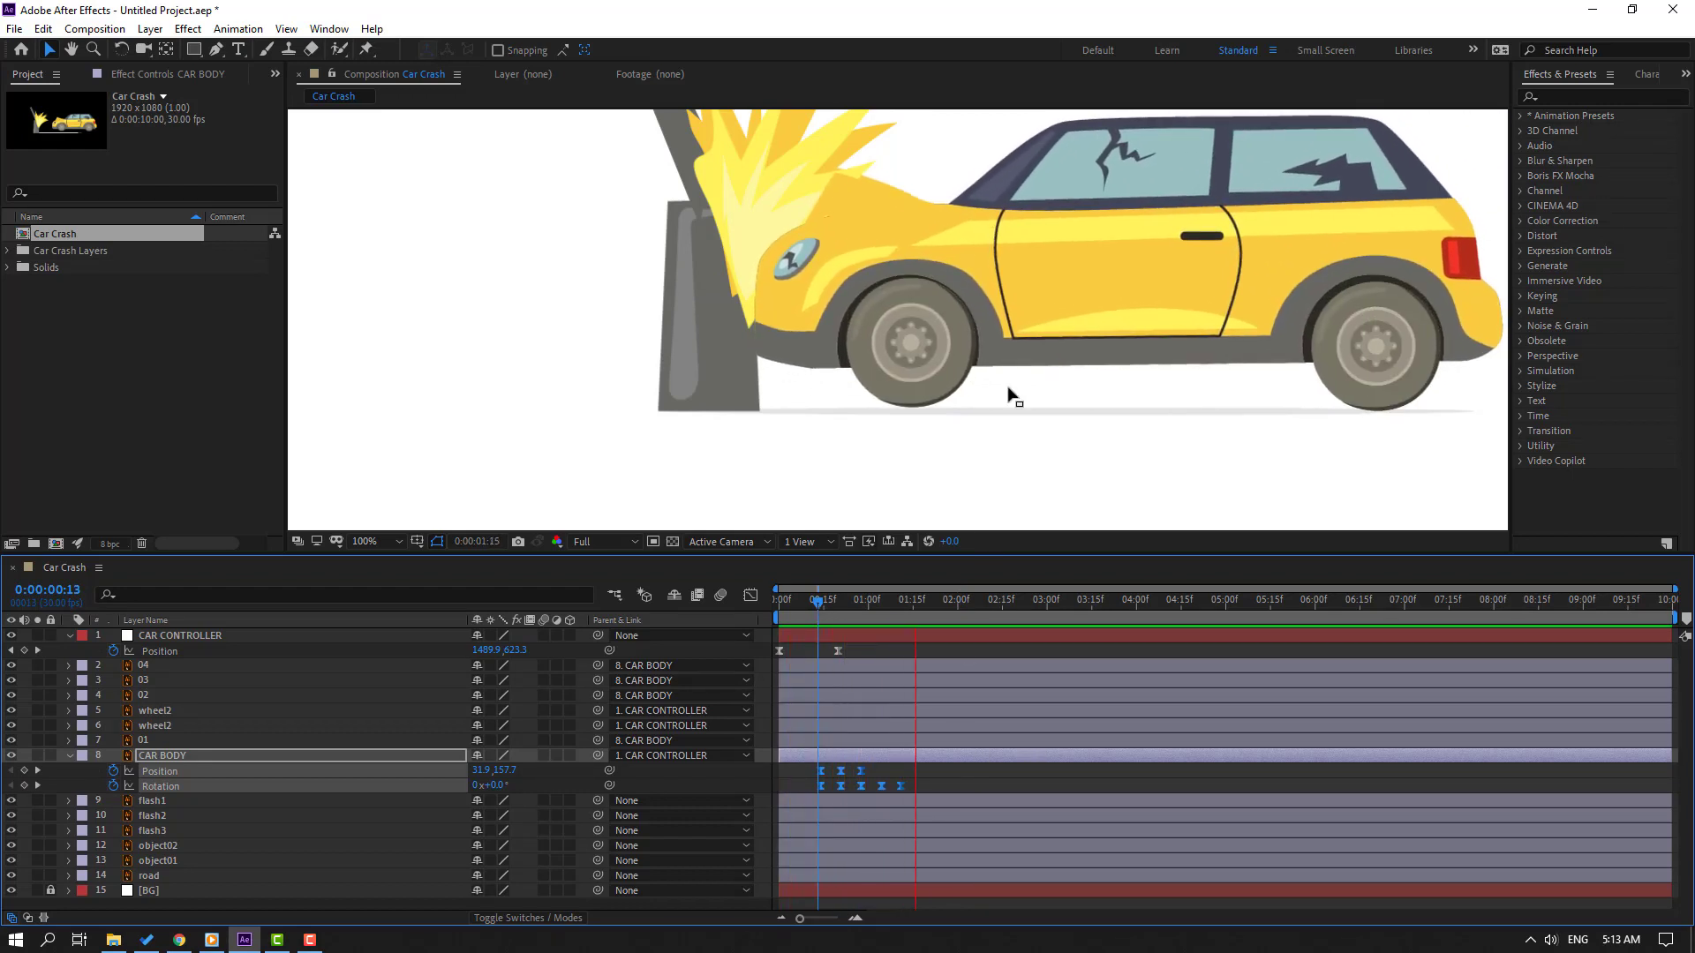
scroll(654, 272, "down", 2)
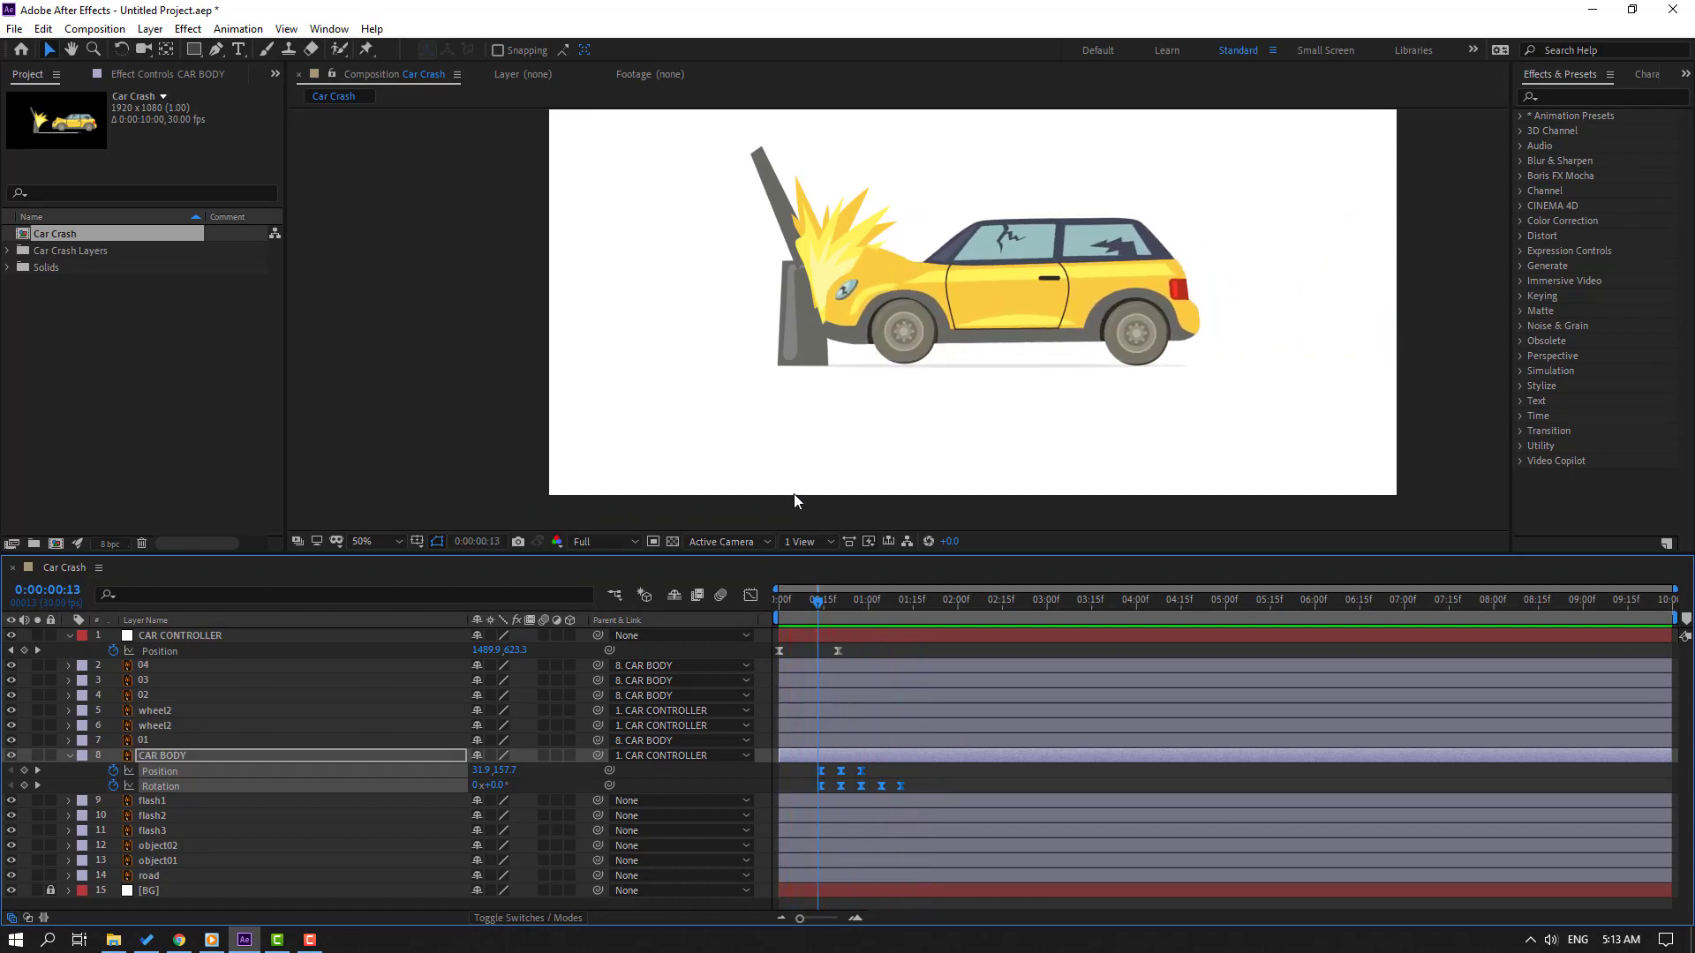
key("space")
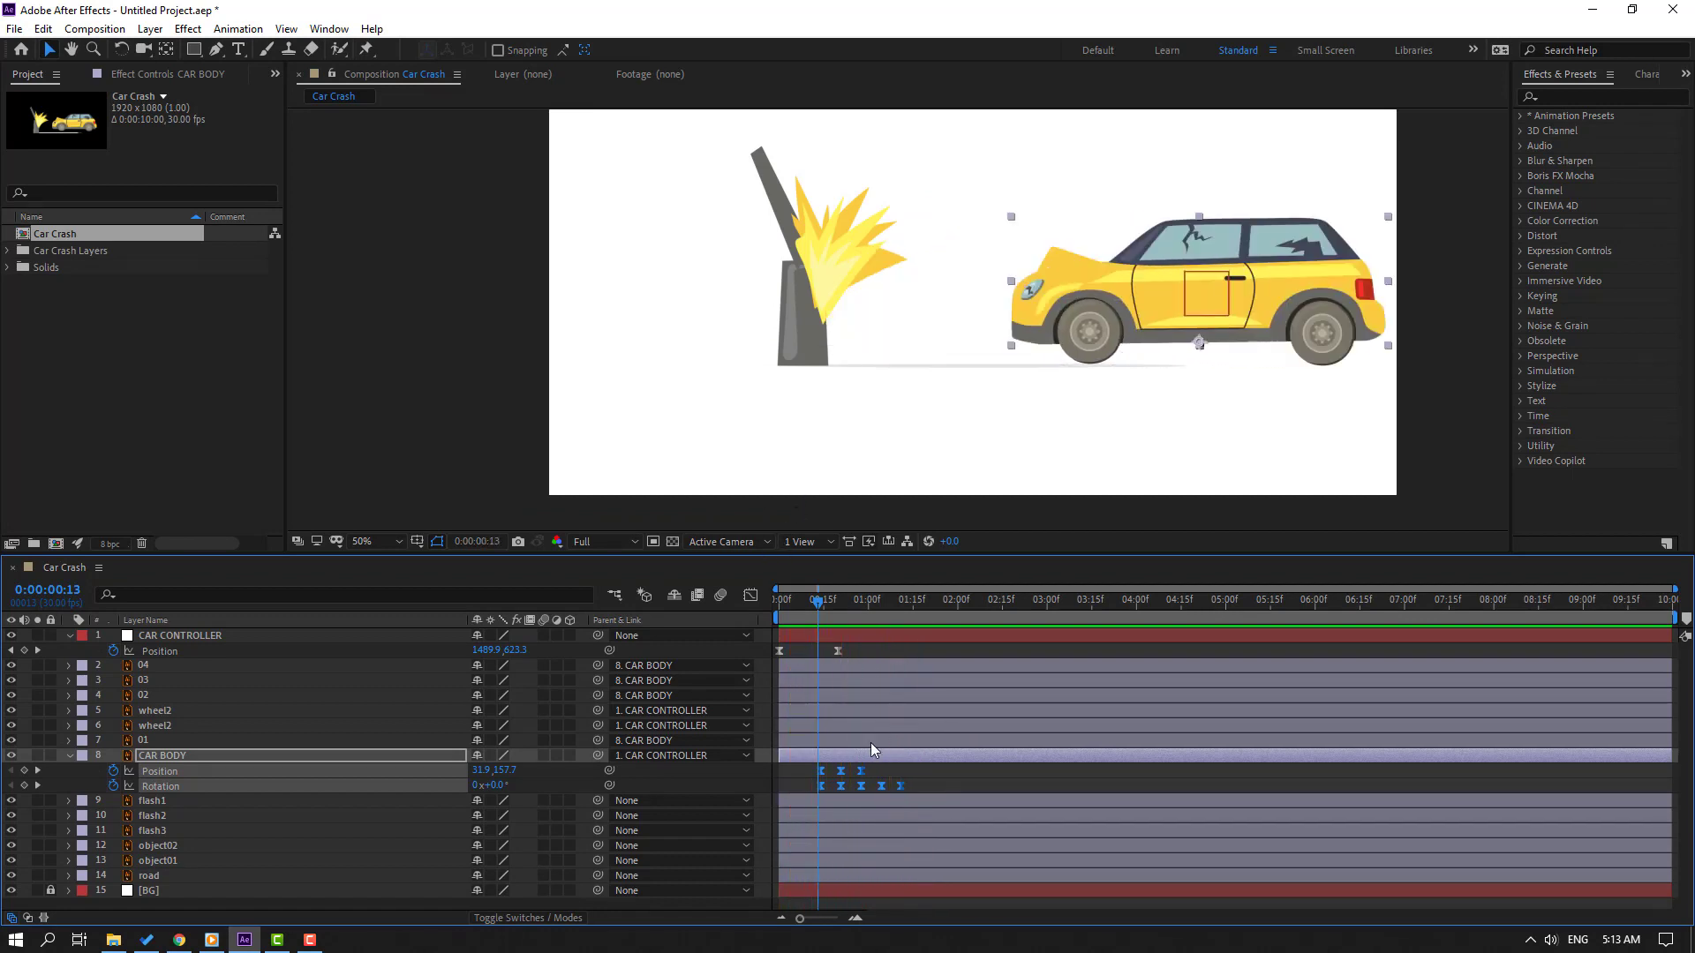
- Reveal Rotation on both wheel2 layers and keyframe it at the start of the timeline
left_click(190, 711)
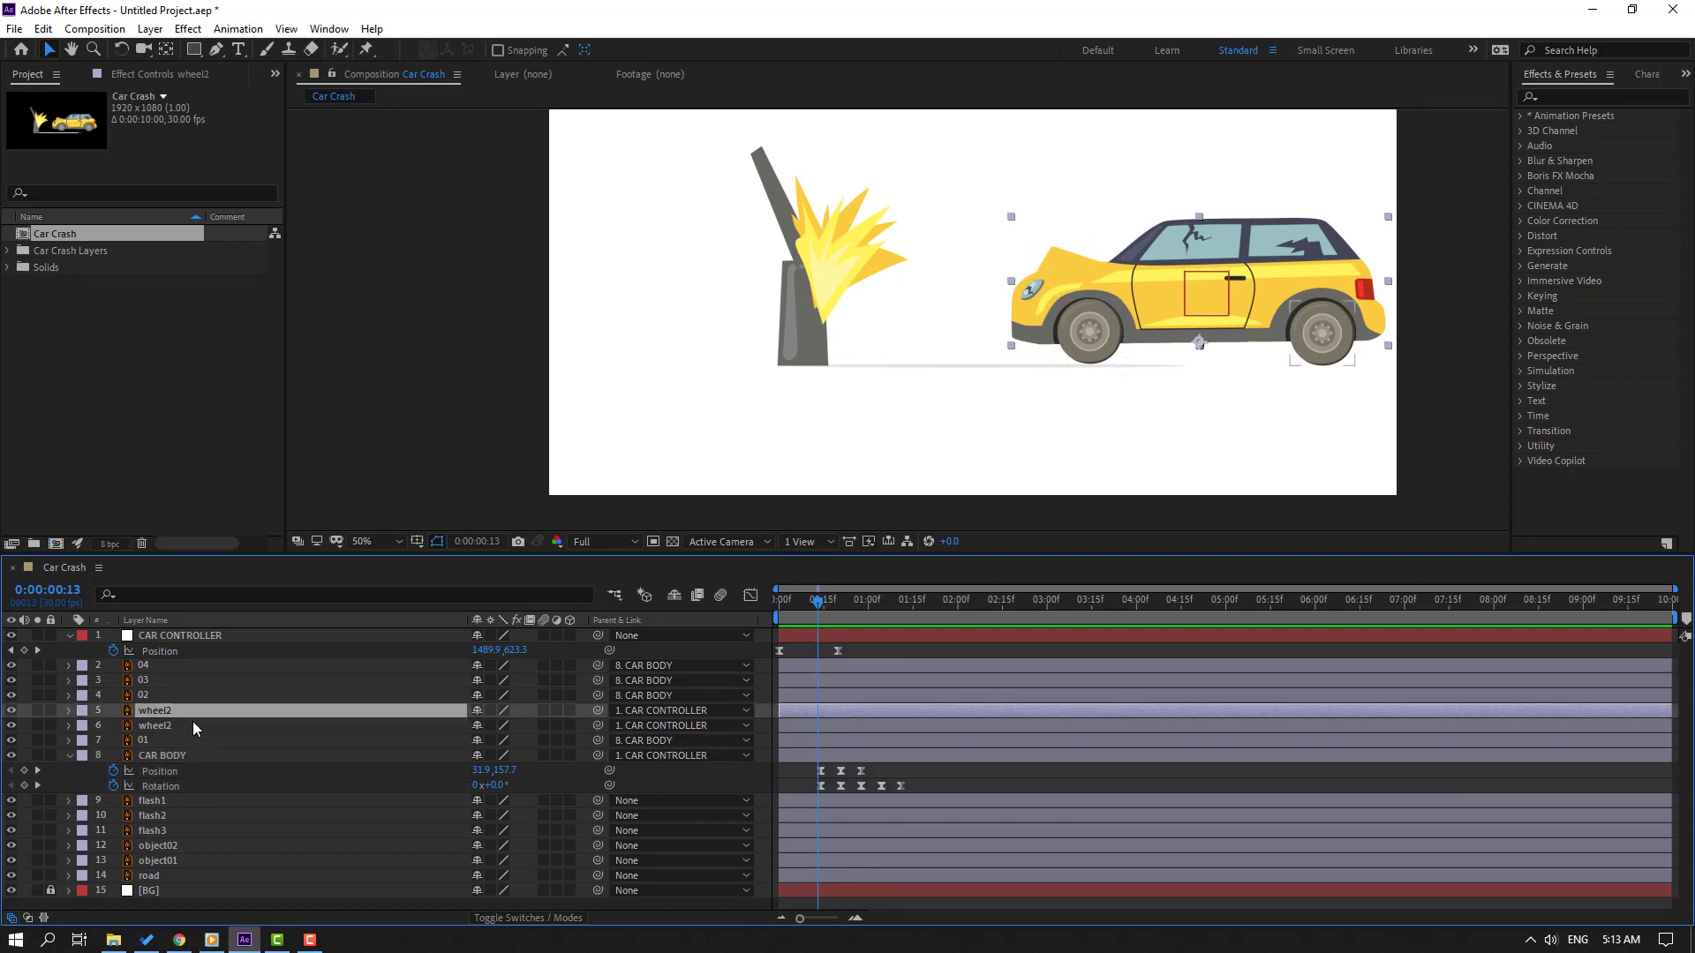
left_click(173, 725, "ctrl")
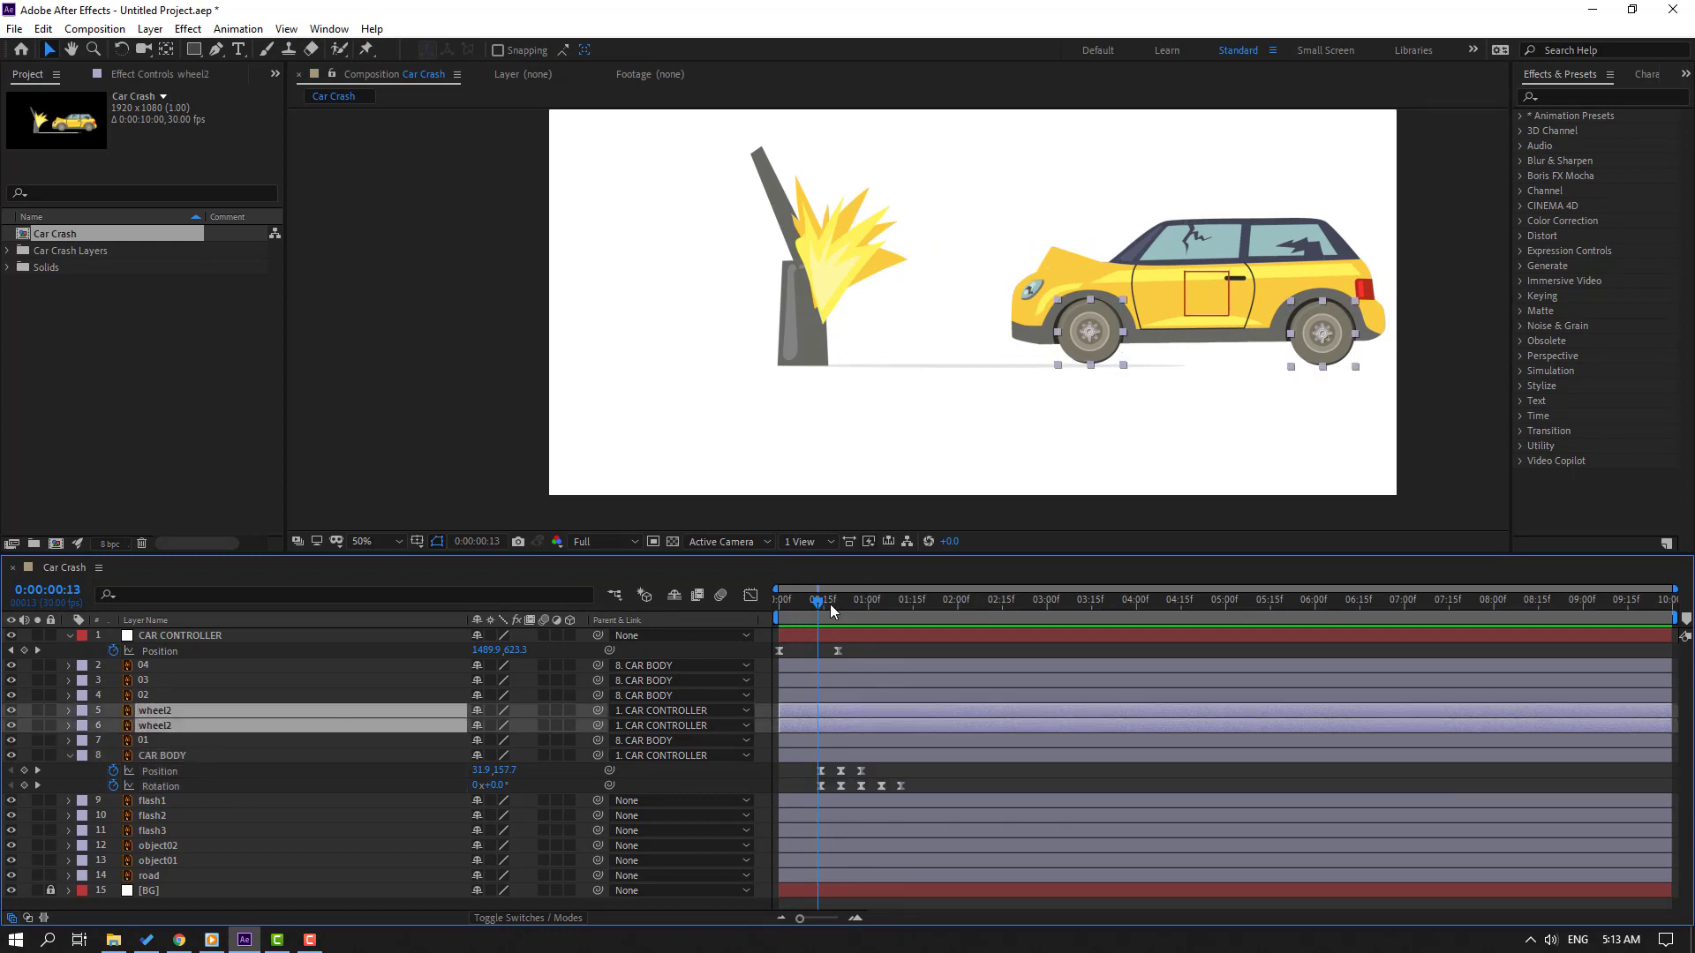
key("r")
mouse_move(824, 609)
left_mouse_down()
mouse_move(778, 609)
mouse_move(838, 598)
left_mouse_up()
left_click(113, 726)
- Set Rotation of both wheel2 layers to 5 revolutions at 0:00:00:20 and preview with the work area ending near 0:00:01:15
left_click(829, 719)
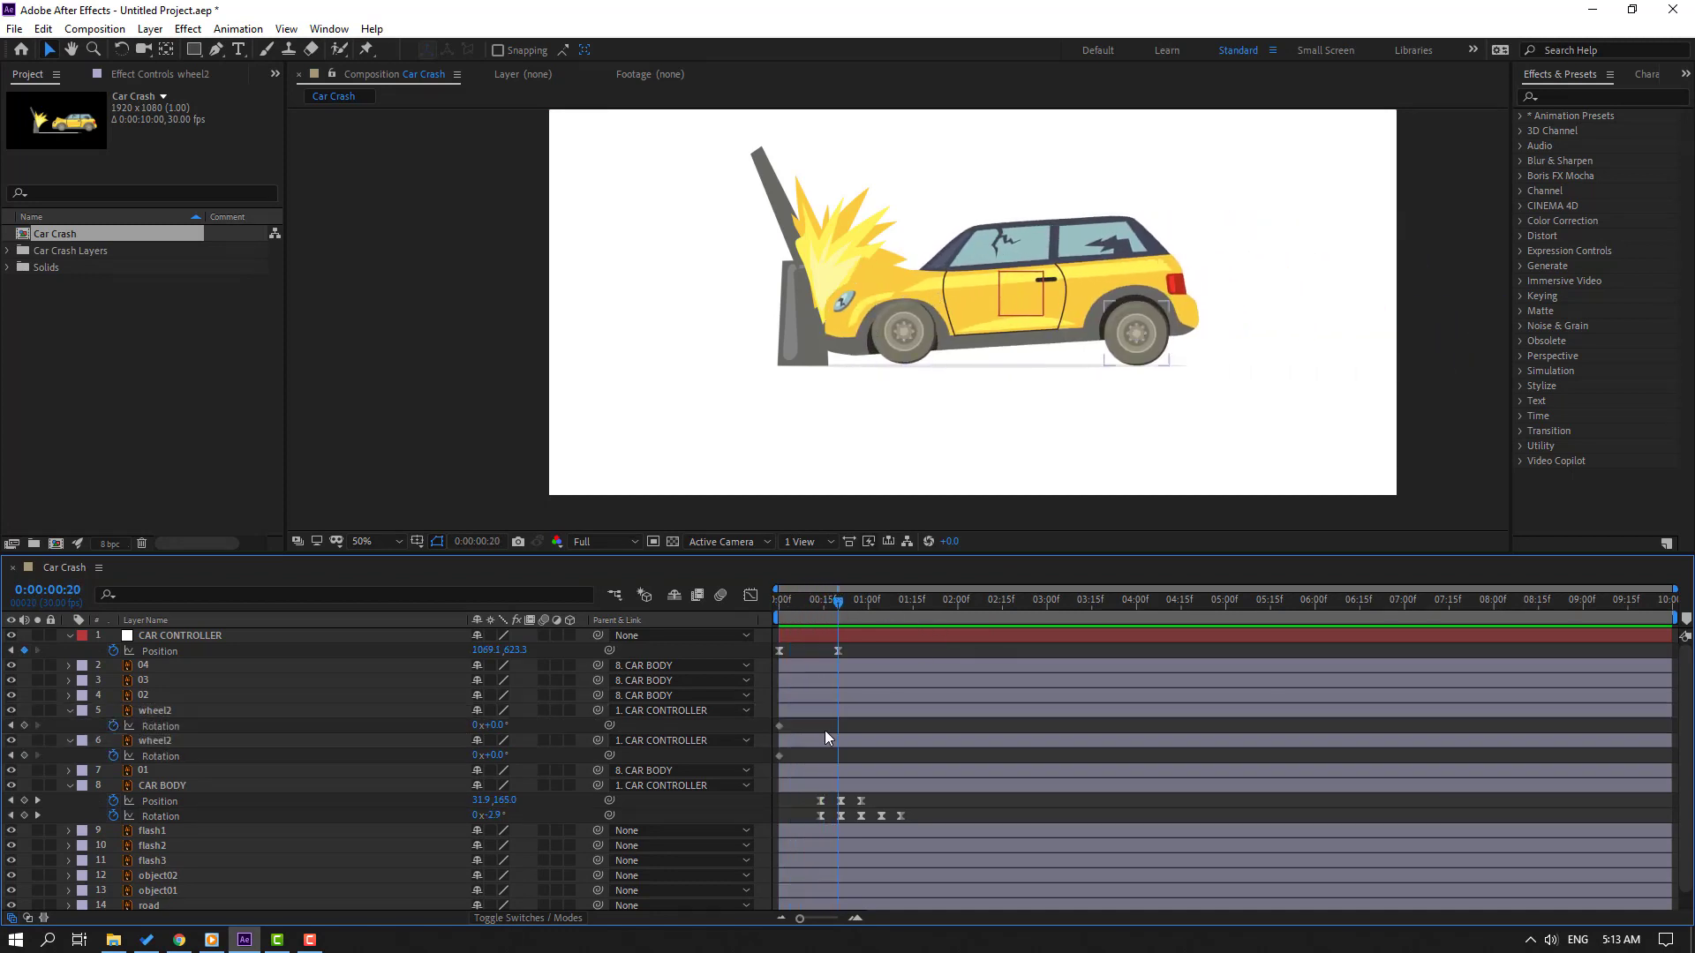
key("Return")
left_click(476, 756)
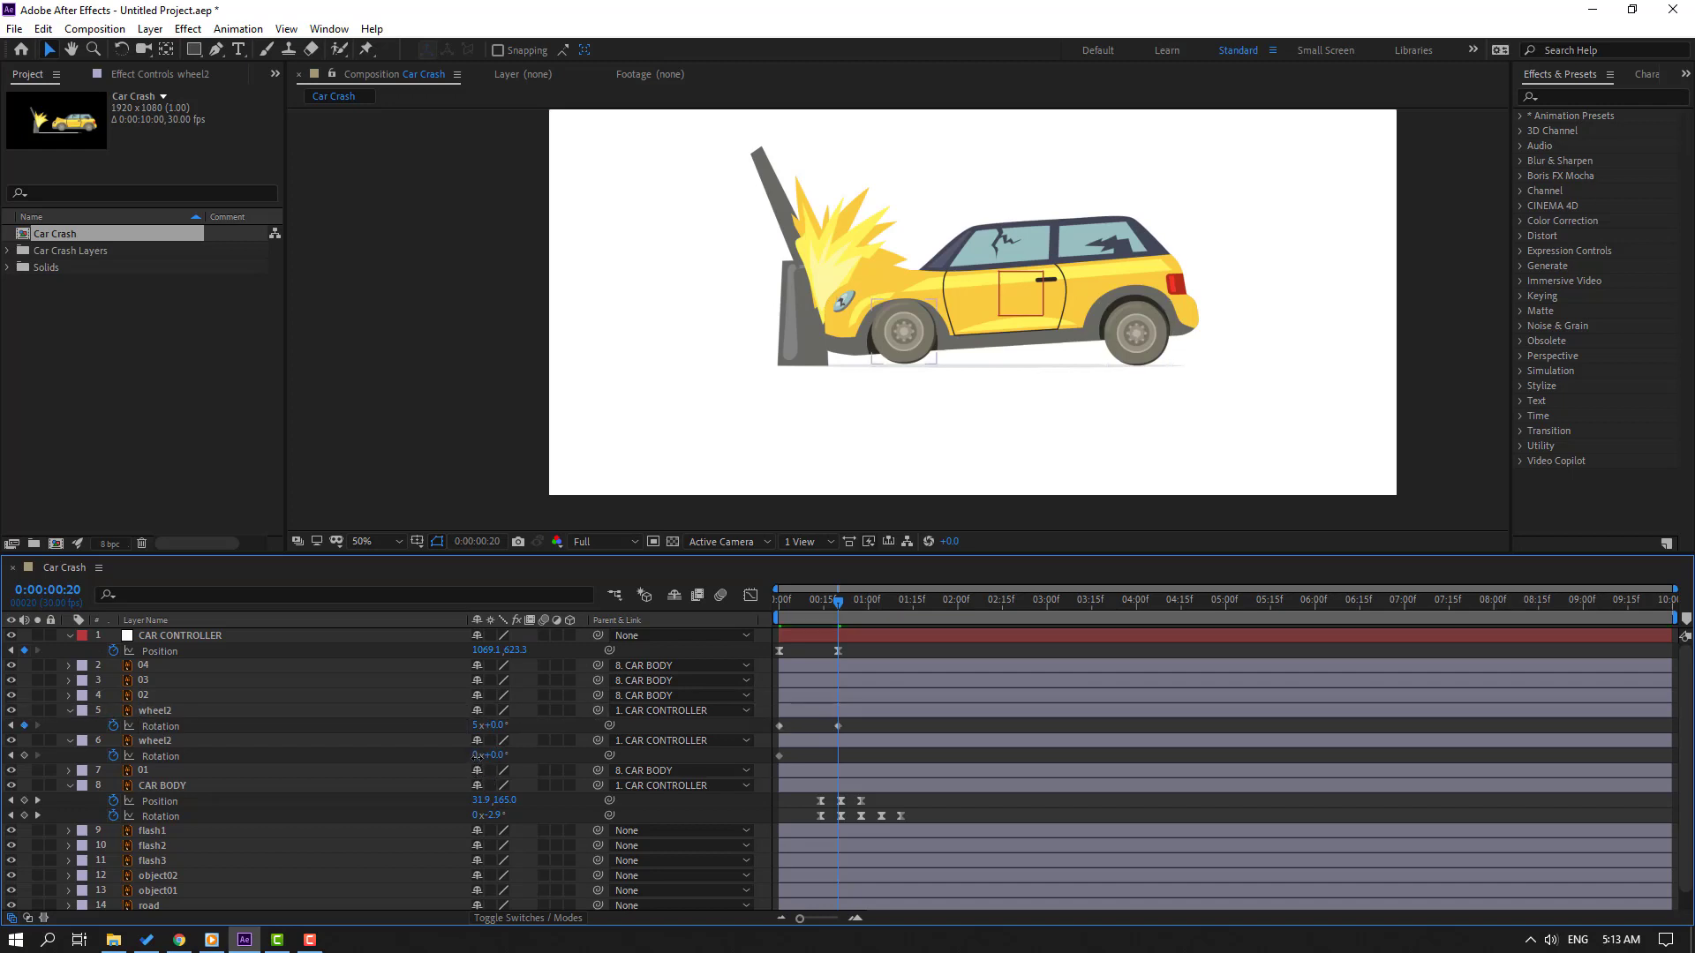
type("5")
key("Return")
key("space")
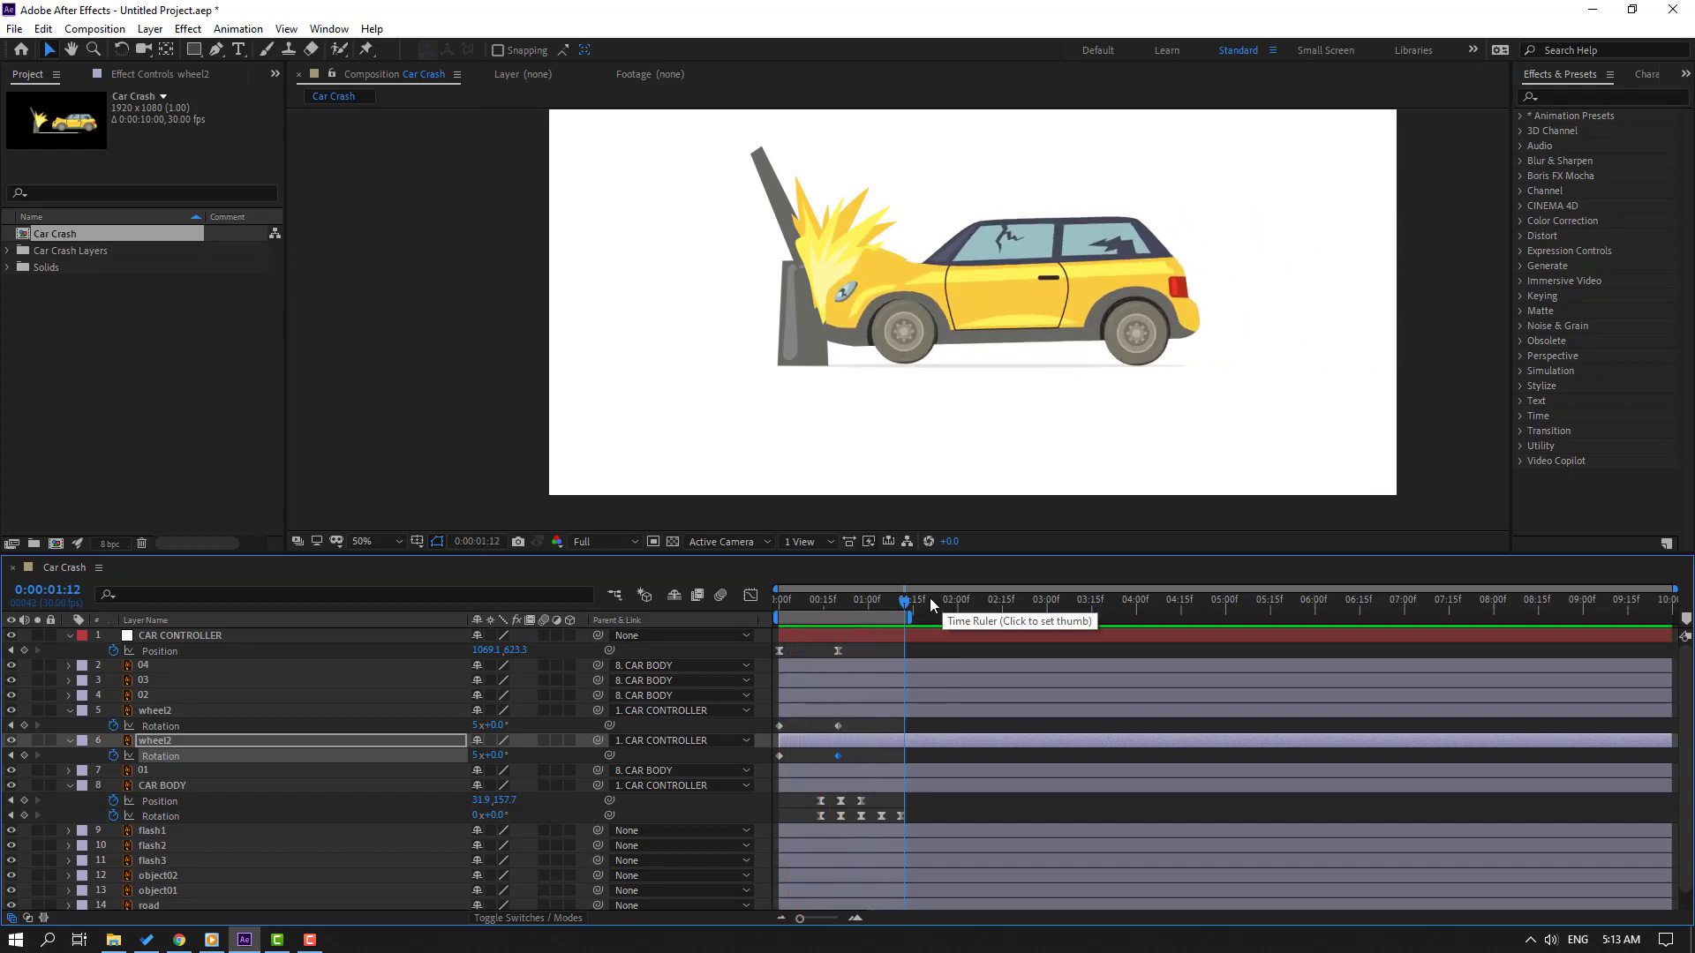
- Raise Rotation of both wheel2 layers to 10 revolutions at 0:00:00:20 and preview the spin
left_click_drag(901, 600, 837, 601)
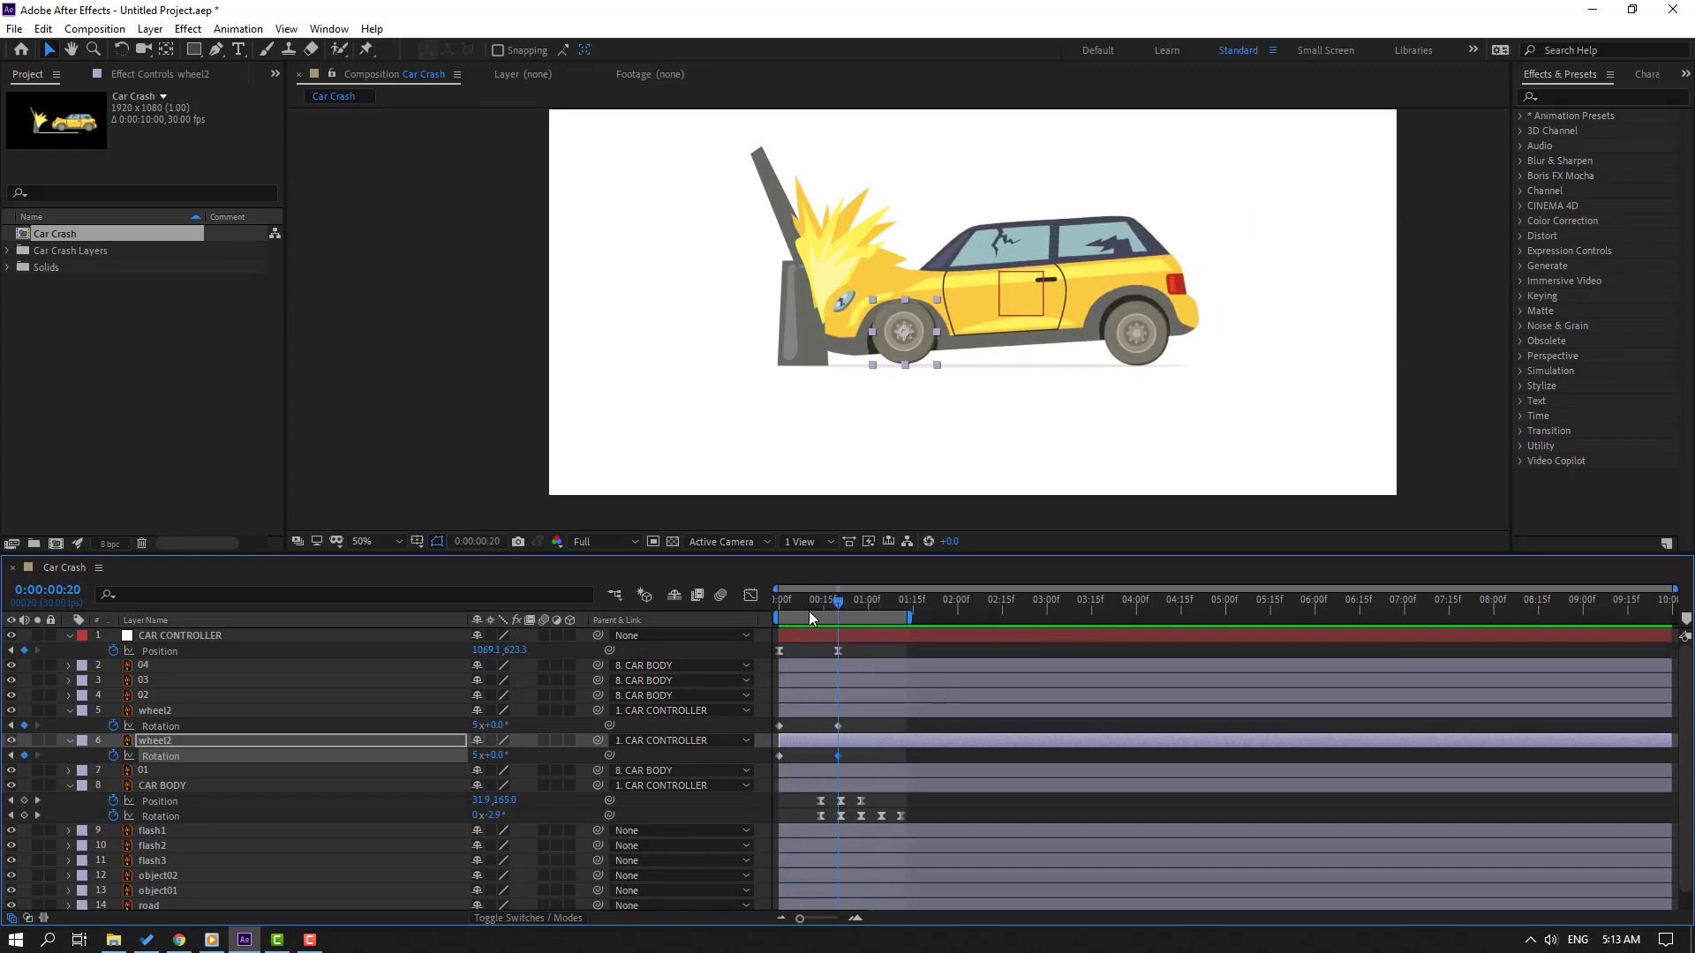
left_click(476, 726)
type("10")
key("Return")
key("Return")
key("space")
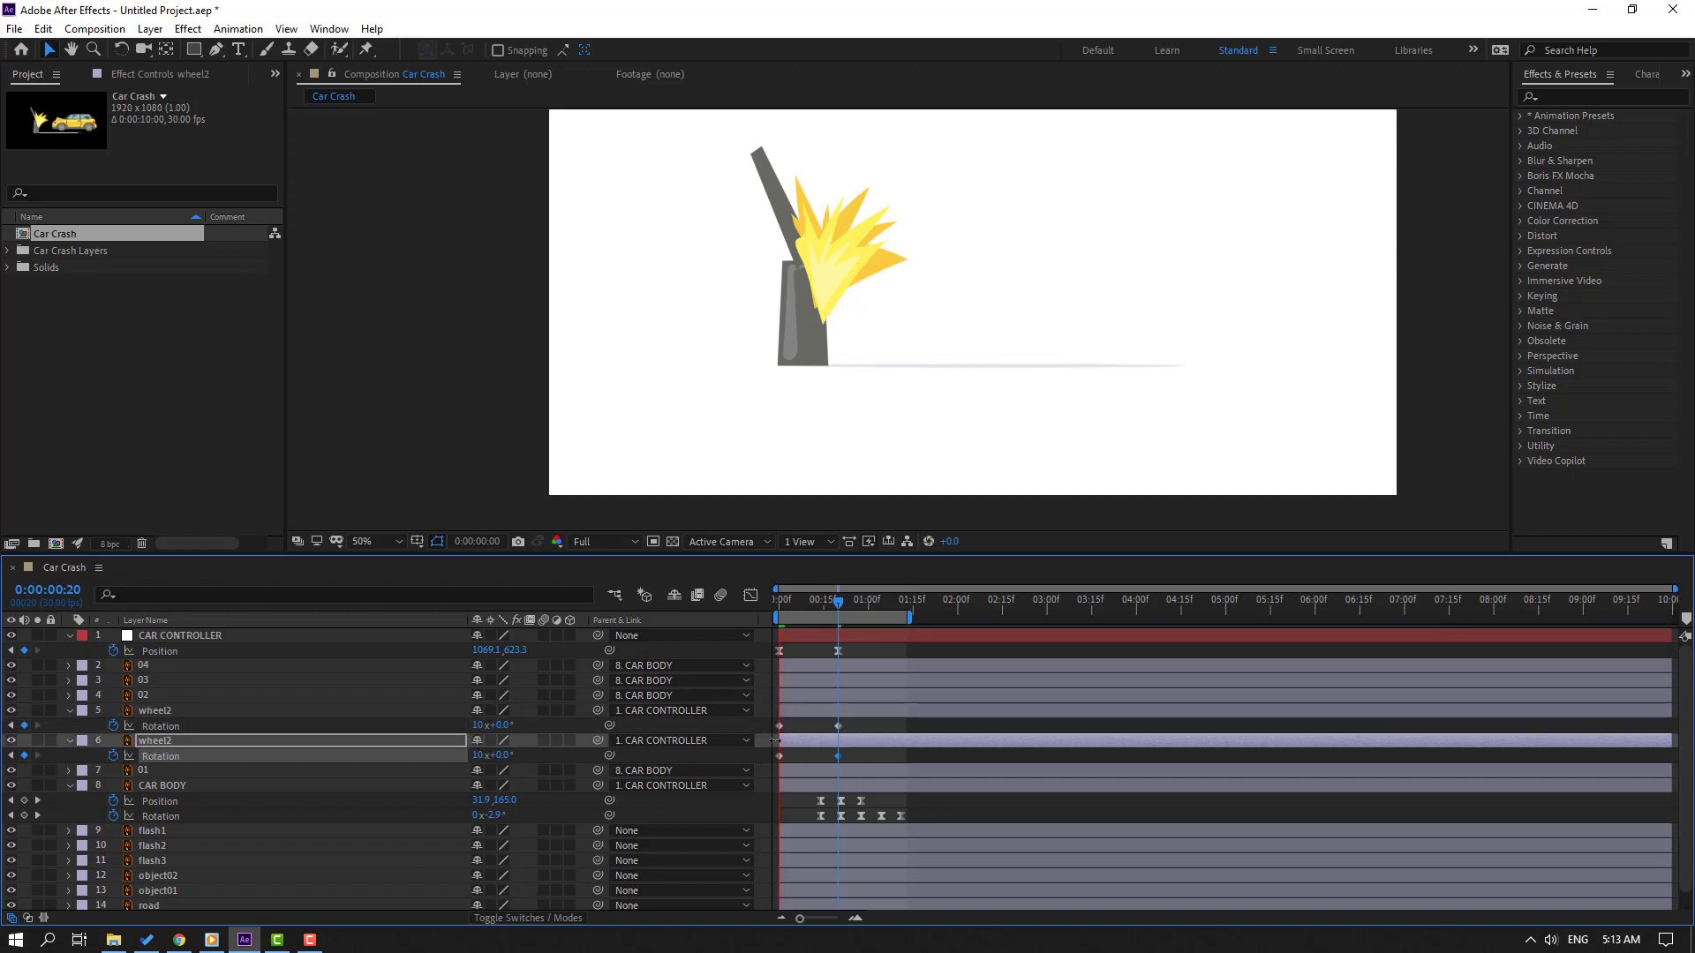
- Apply Easy Ease to the Rotation keyframes of both wheel2 layers
key("space")
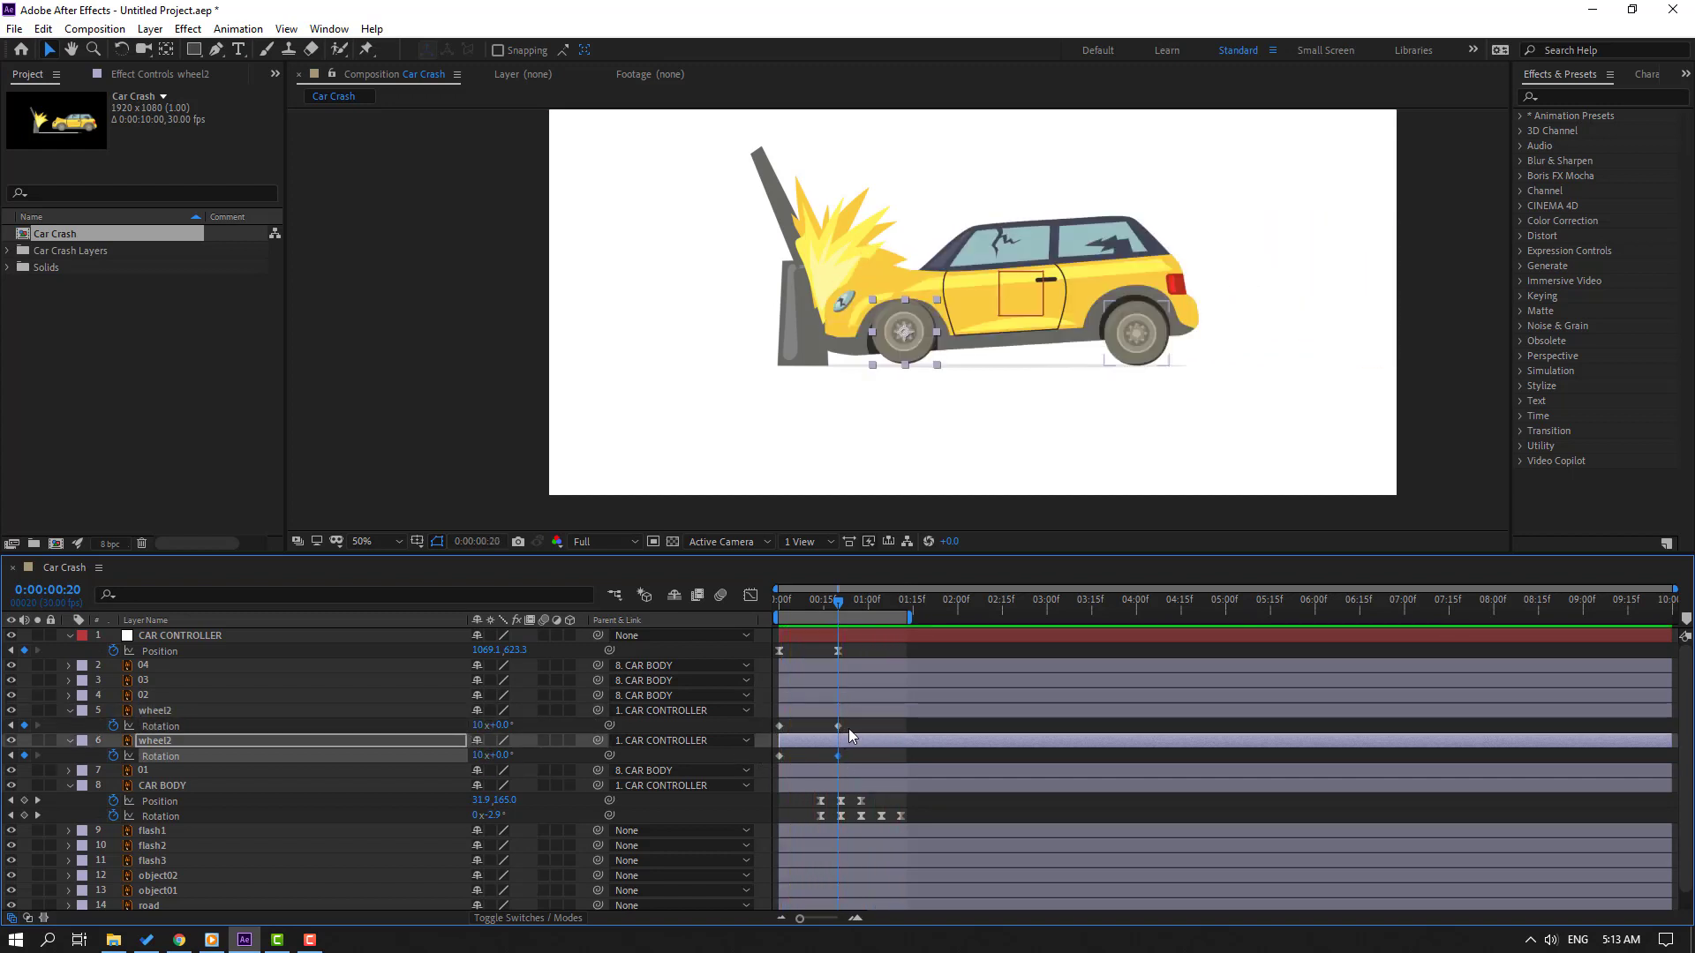
left_click_drag(855, 719, 773, 763)
right_click(835, 757)
mouse_move(909, 744)
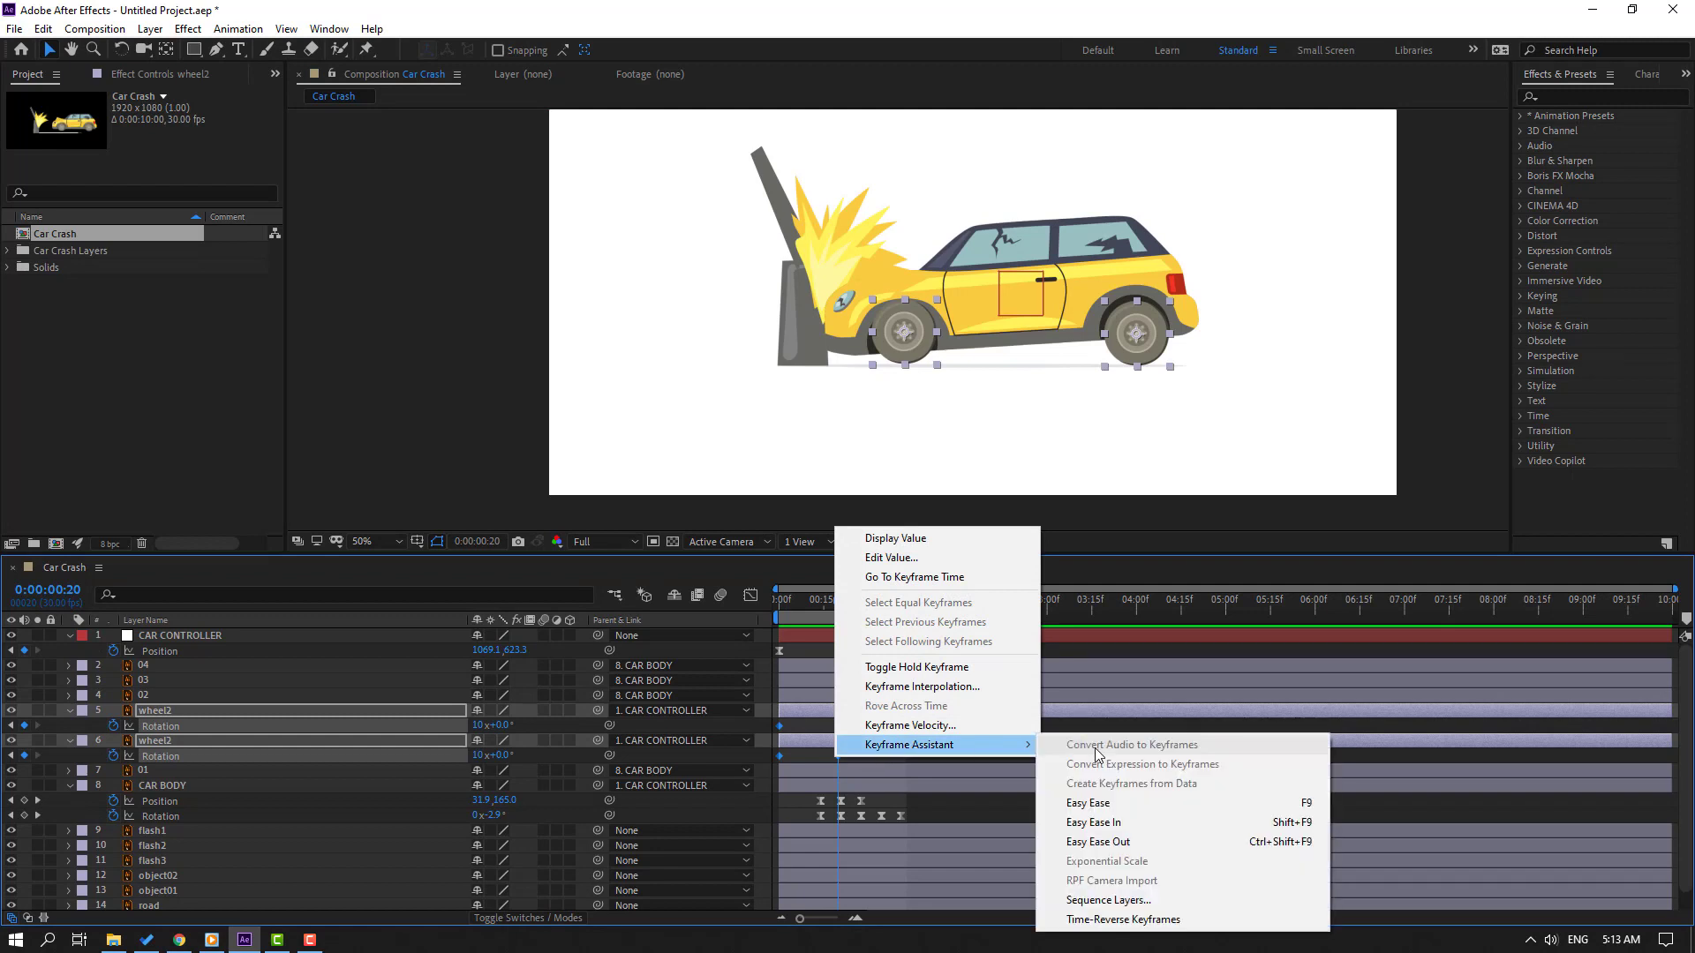
left_click(1079, 688)
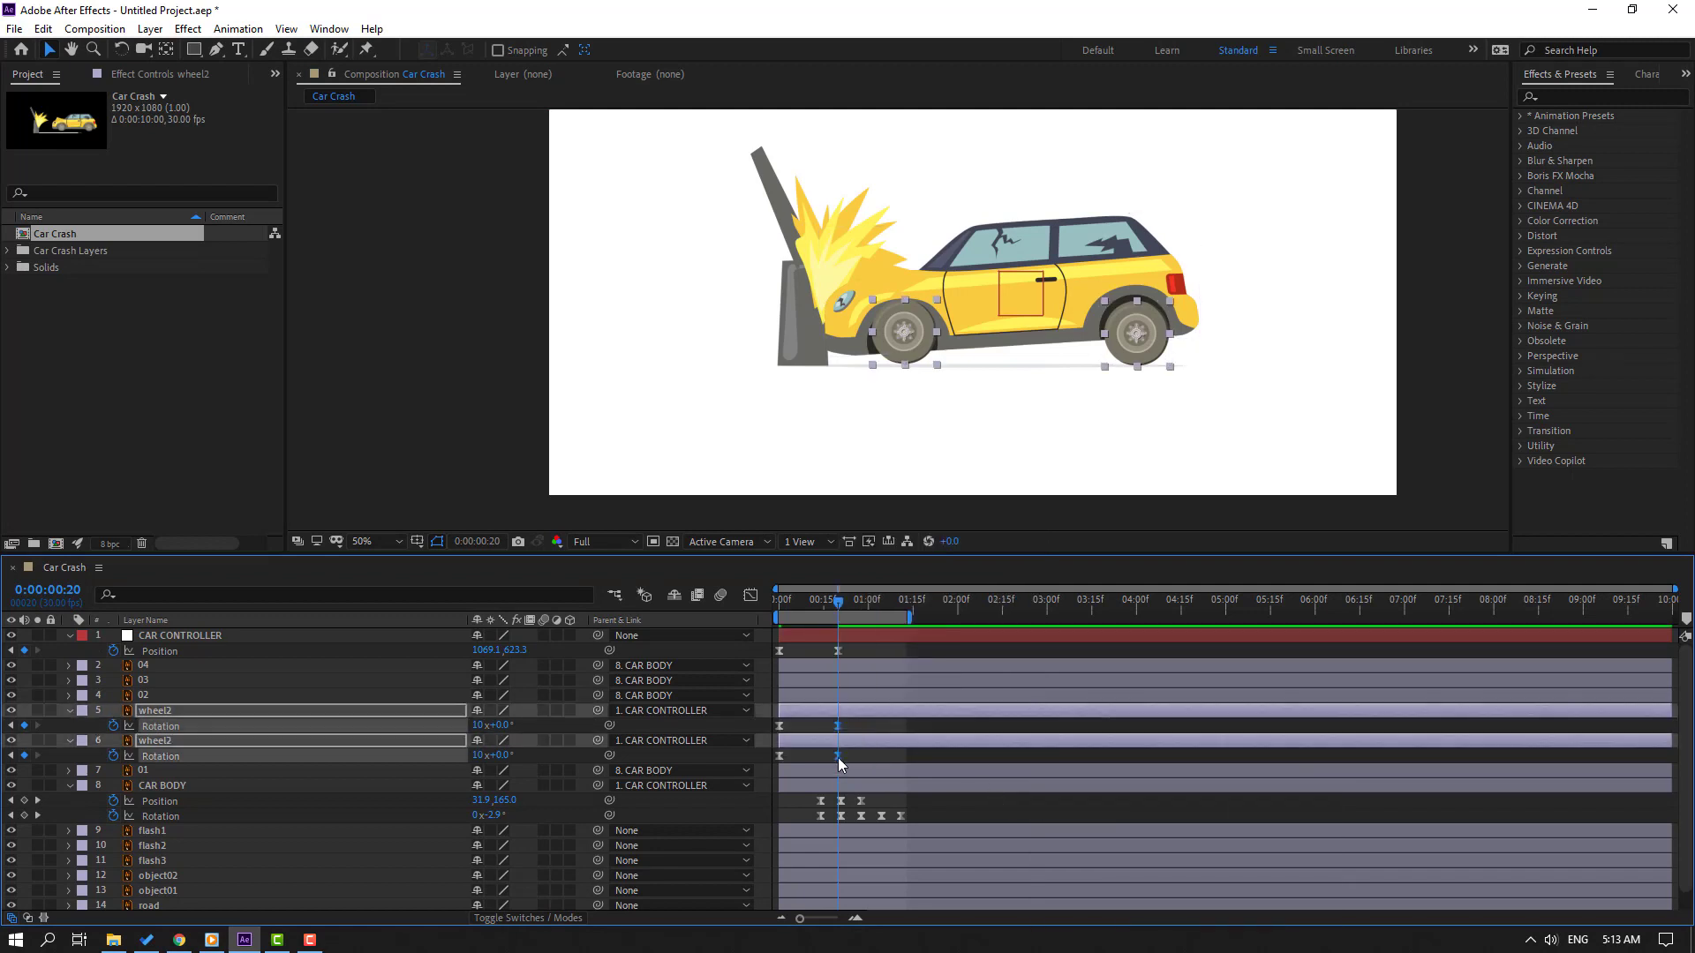
- Move the ending Rotation keyframes of both wheel2 layers to 0:00:00:24, preview the spin, and place the playhead at 0:00:00:24
left_click_drag(839, 757, 849, 759)
key("space")
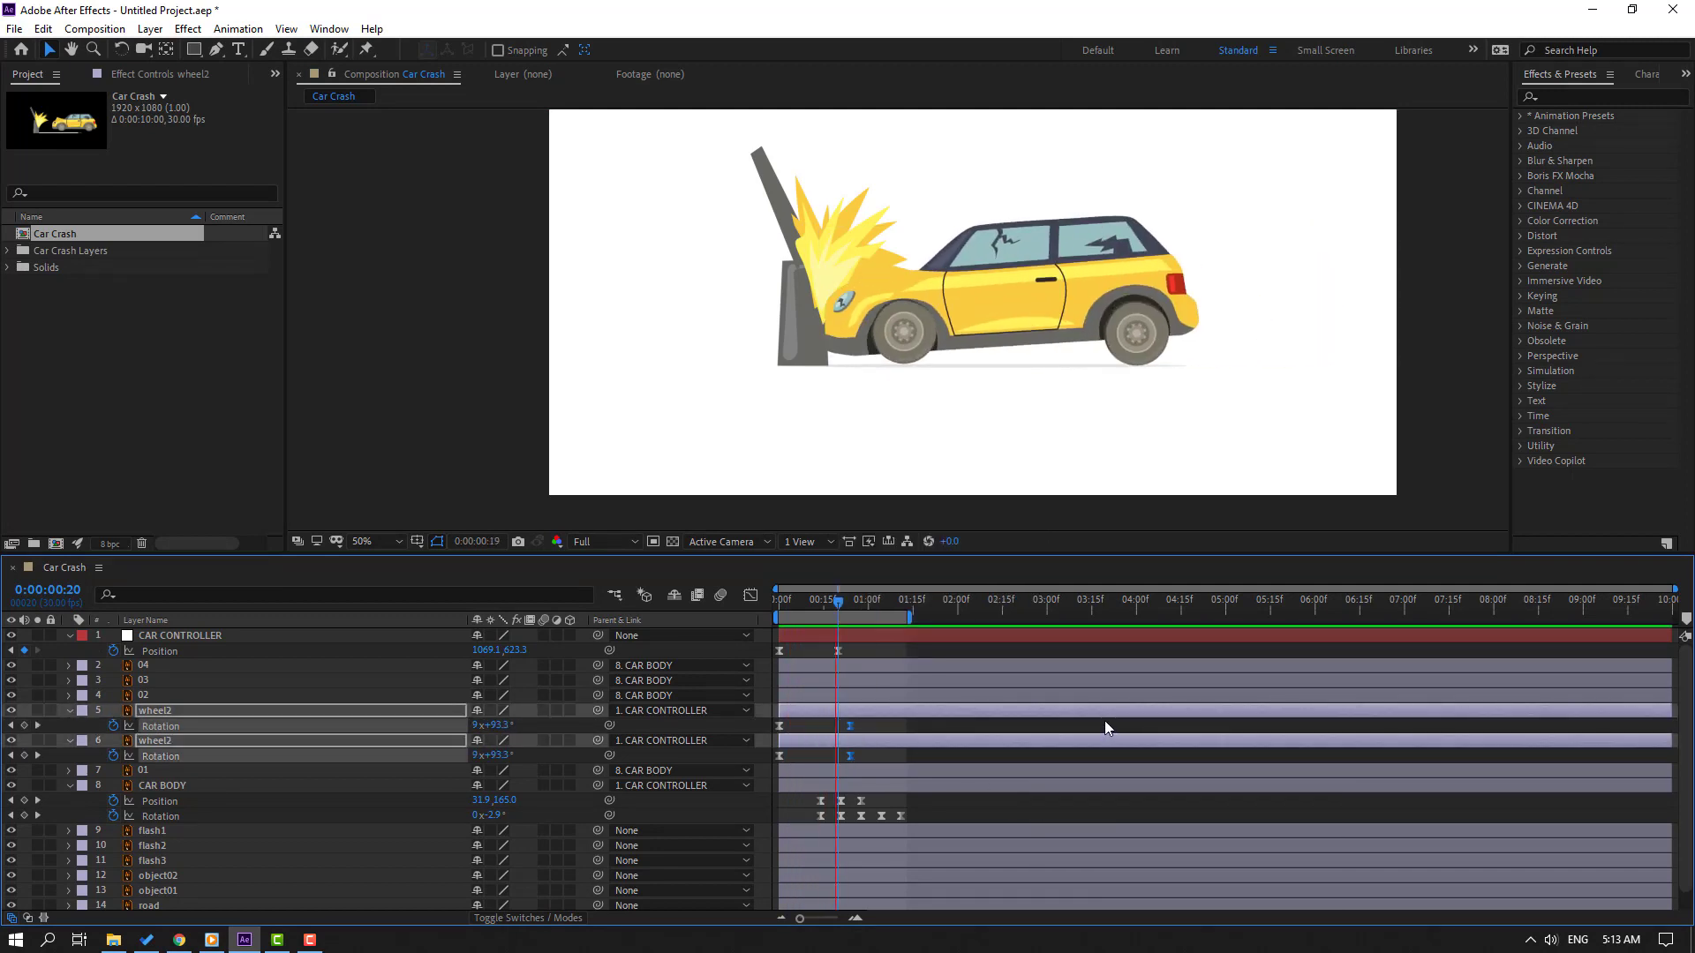
key("space")
left_click_drag(805, 608, 850, 601)
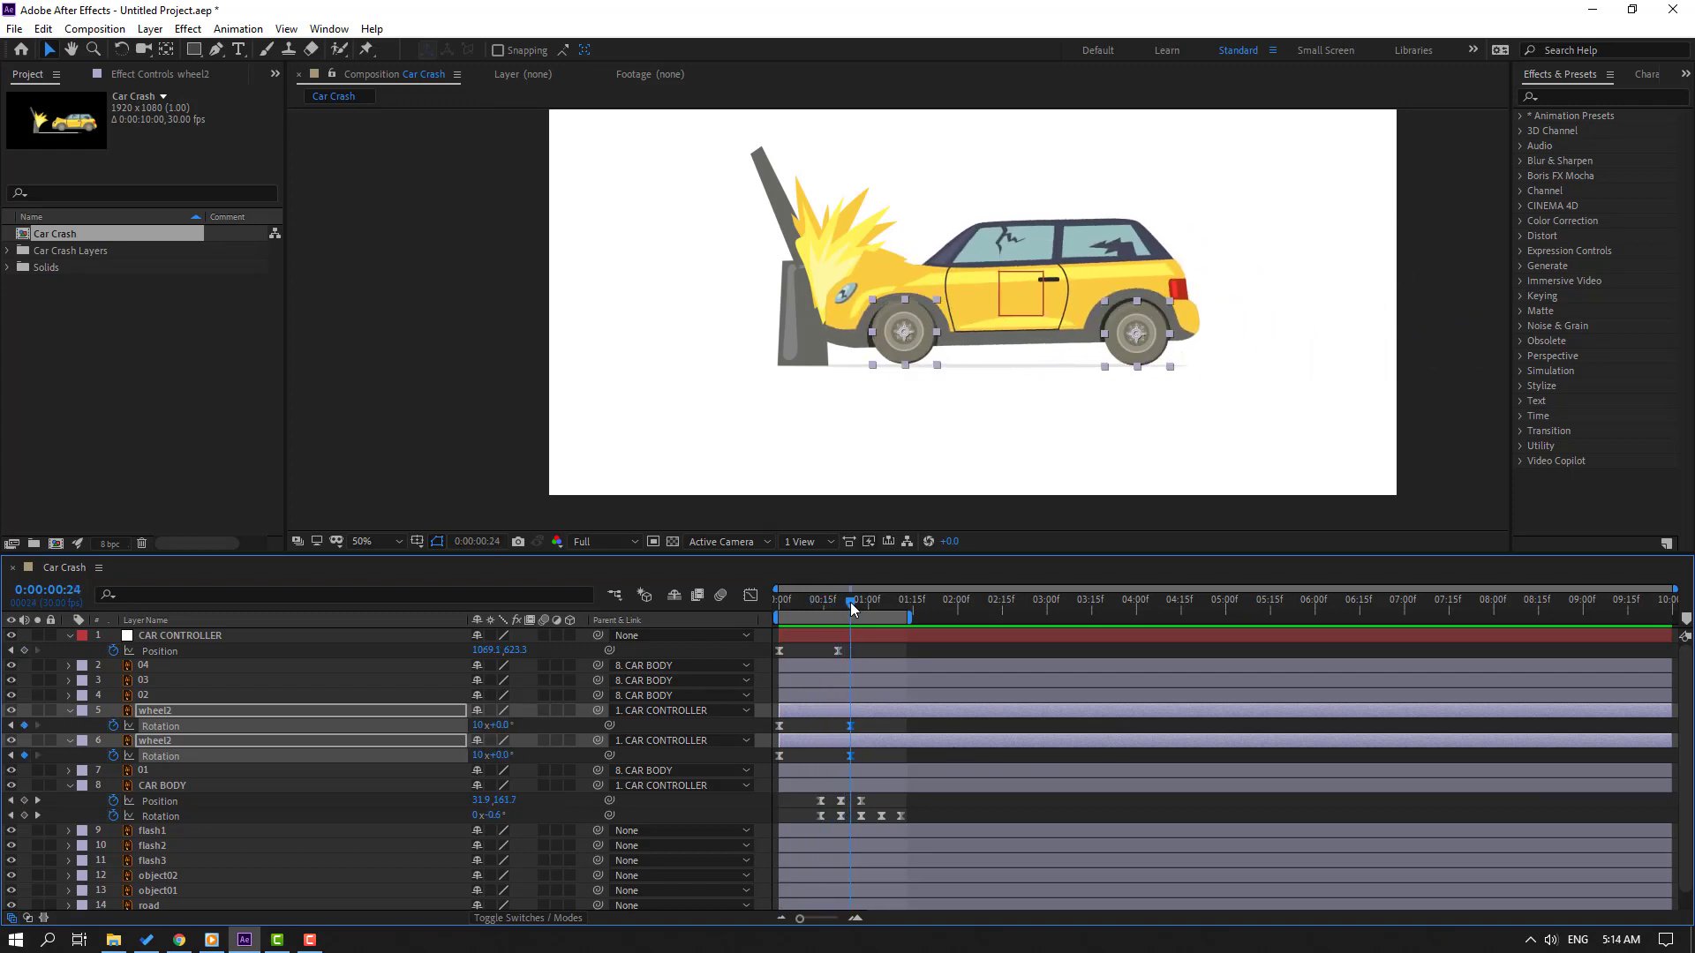
- Set Rotation of both wheel2 layers to -10 revolutions at 0:00:00:24
left_click(895, 731)
left_click(849, 725)
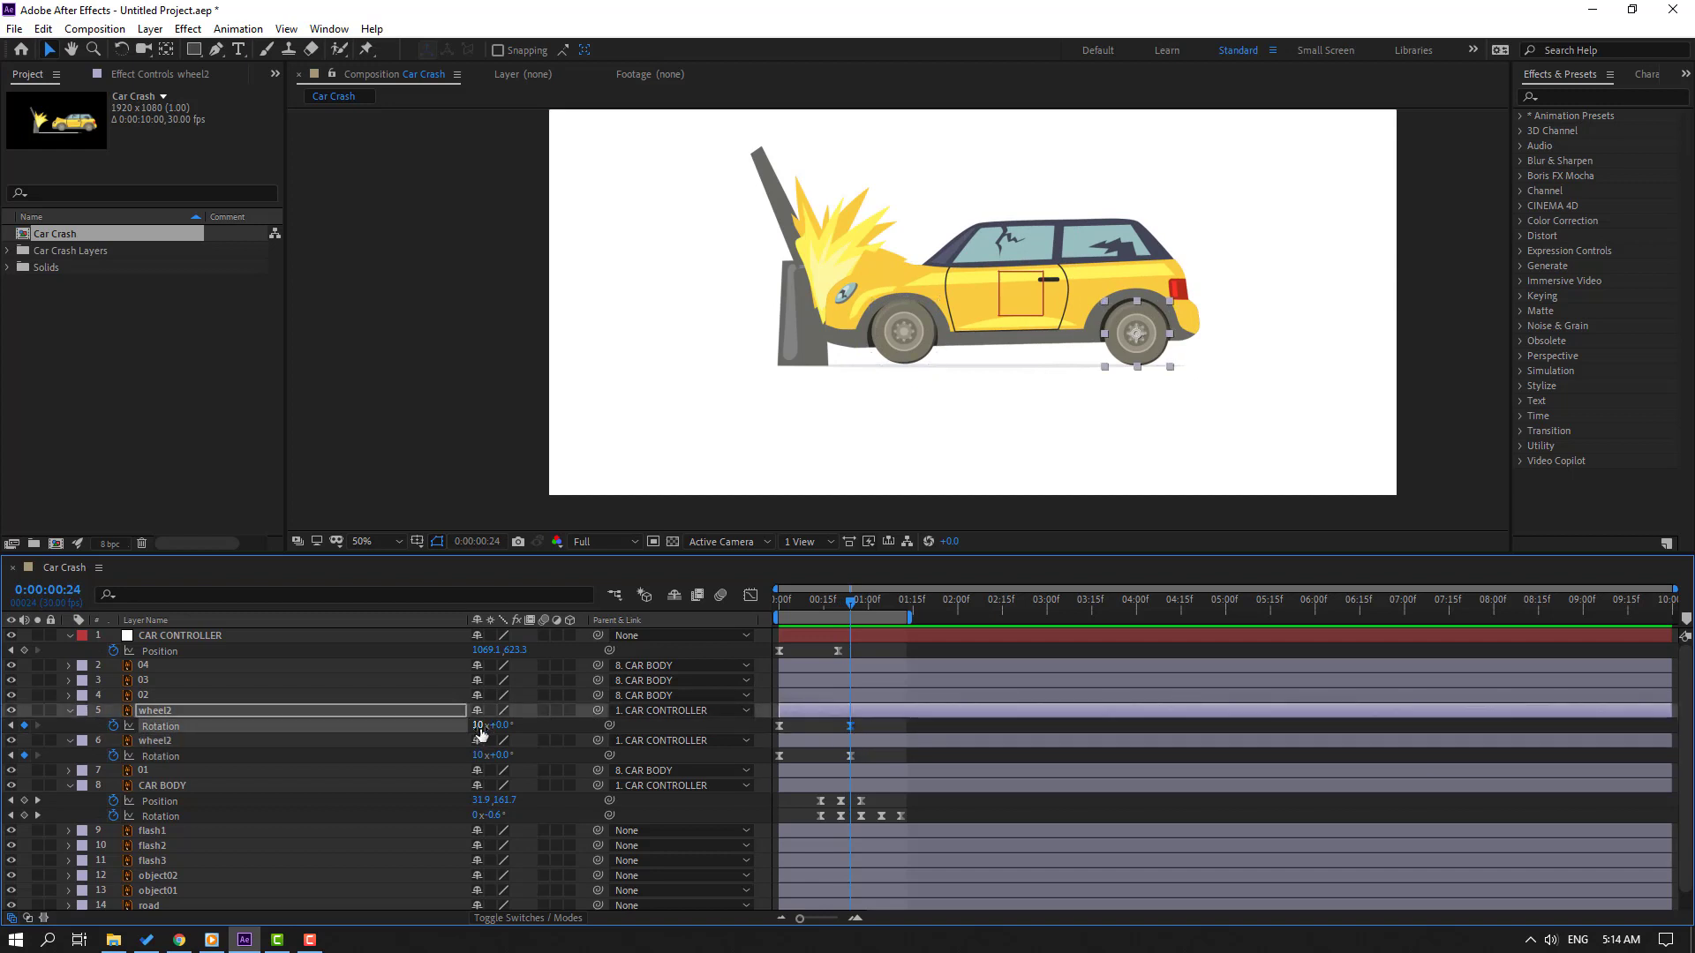
key("Return")
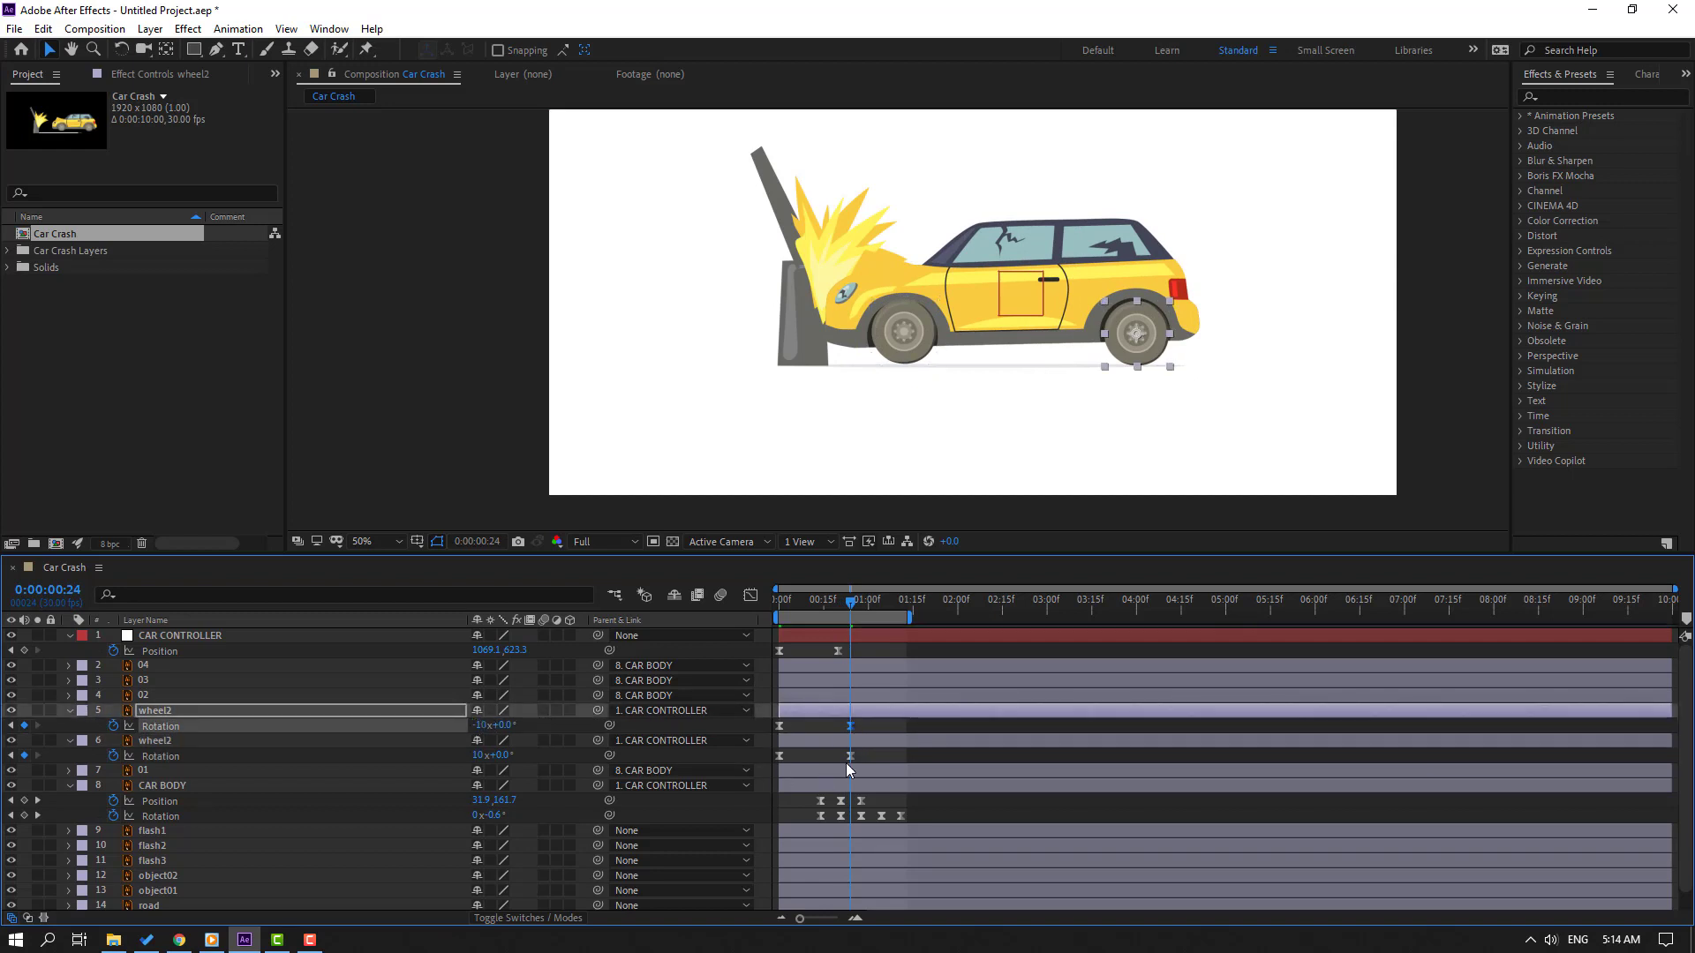
left_click(850, 756)
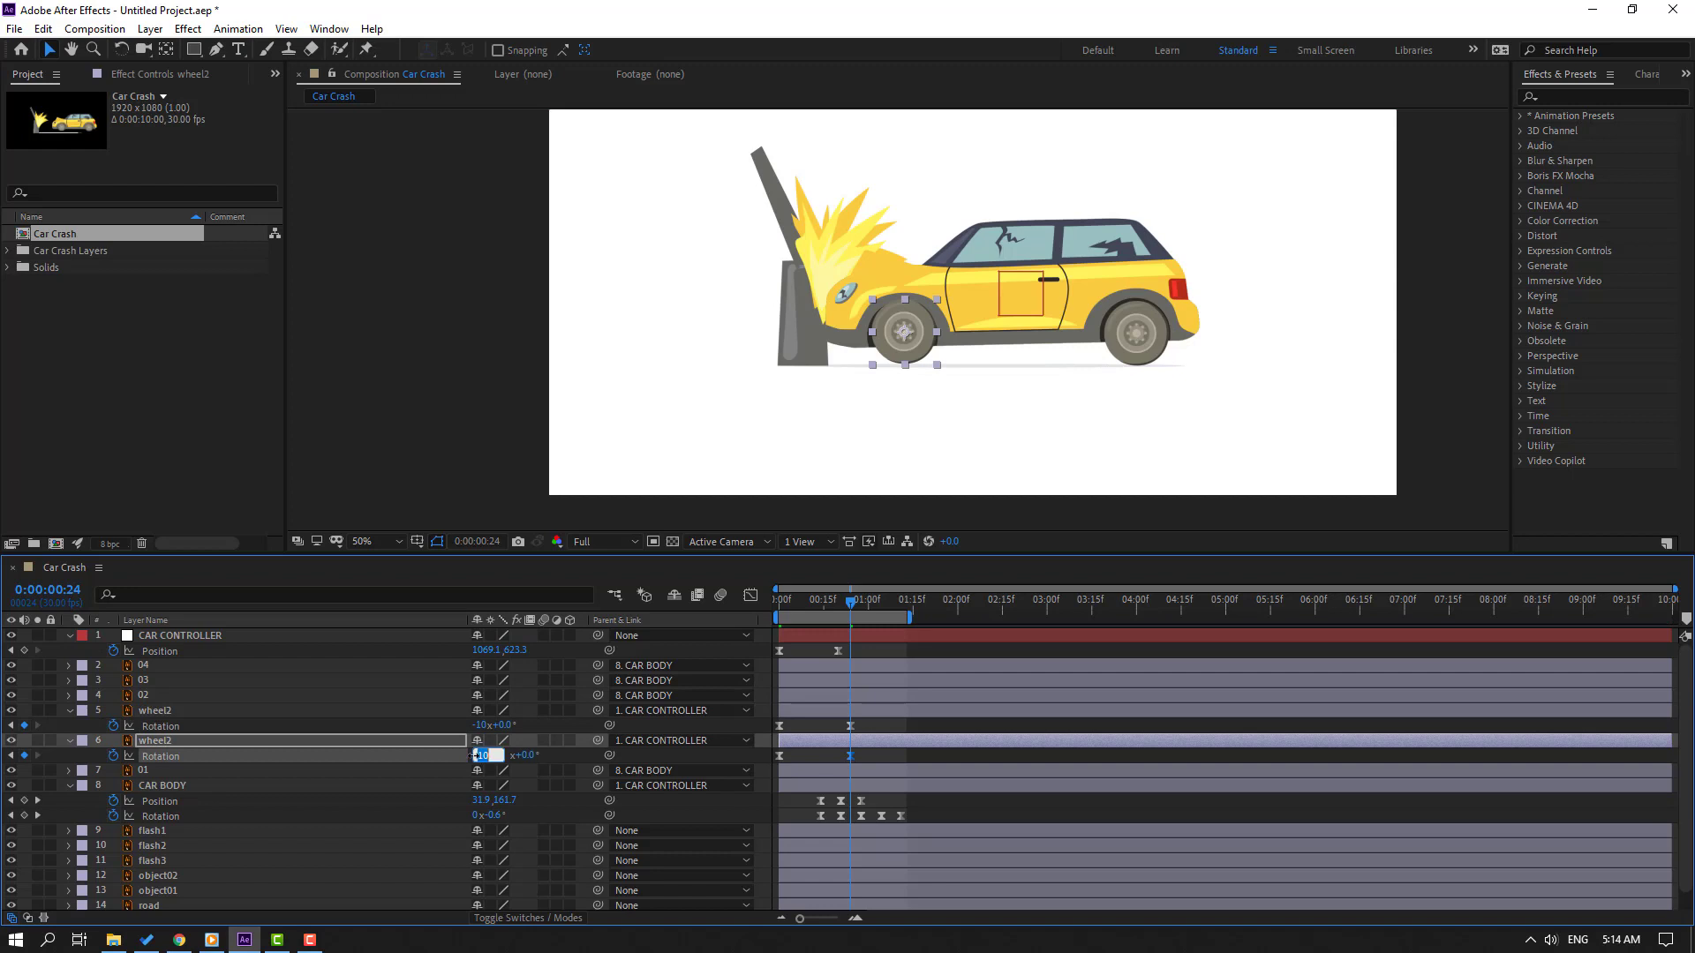
- Reshape the Rotation speed curve of both wheel2 layers to peak early with a long ease-out, and preview it
left_click_drag(878, 726, 761, 761)
left_click(749, 597)
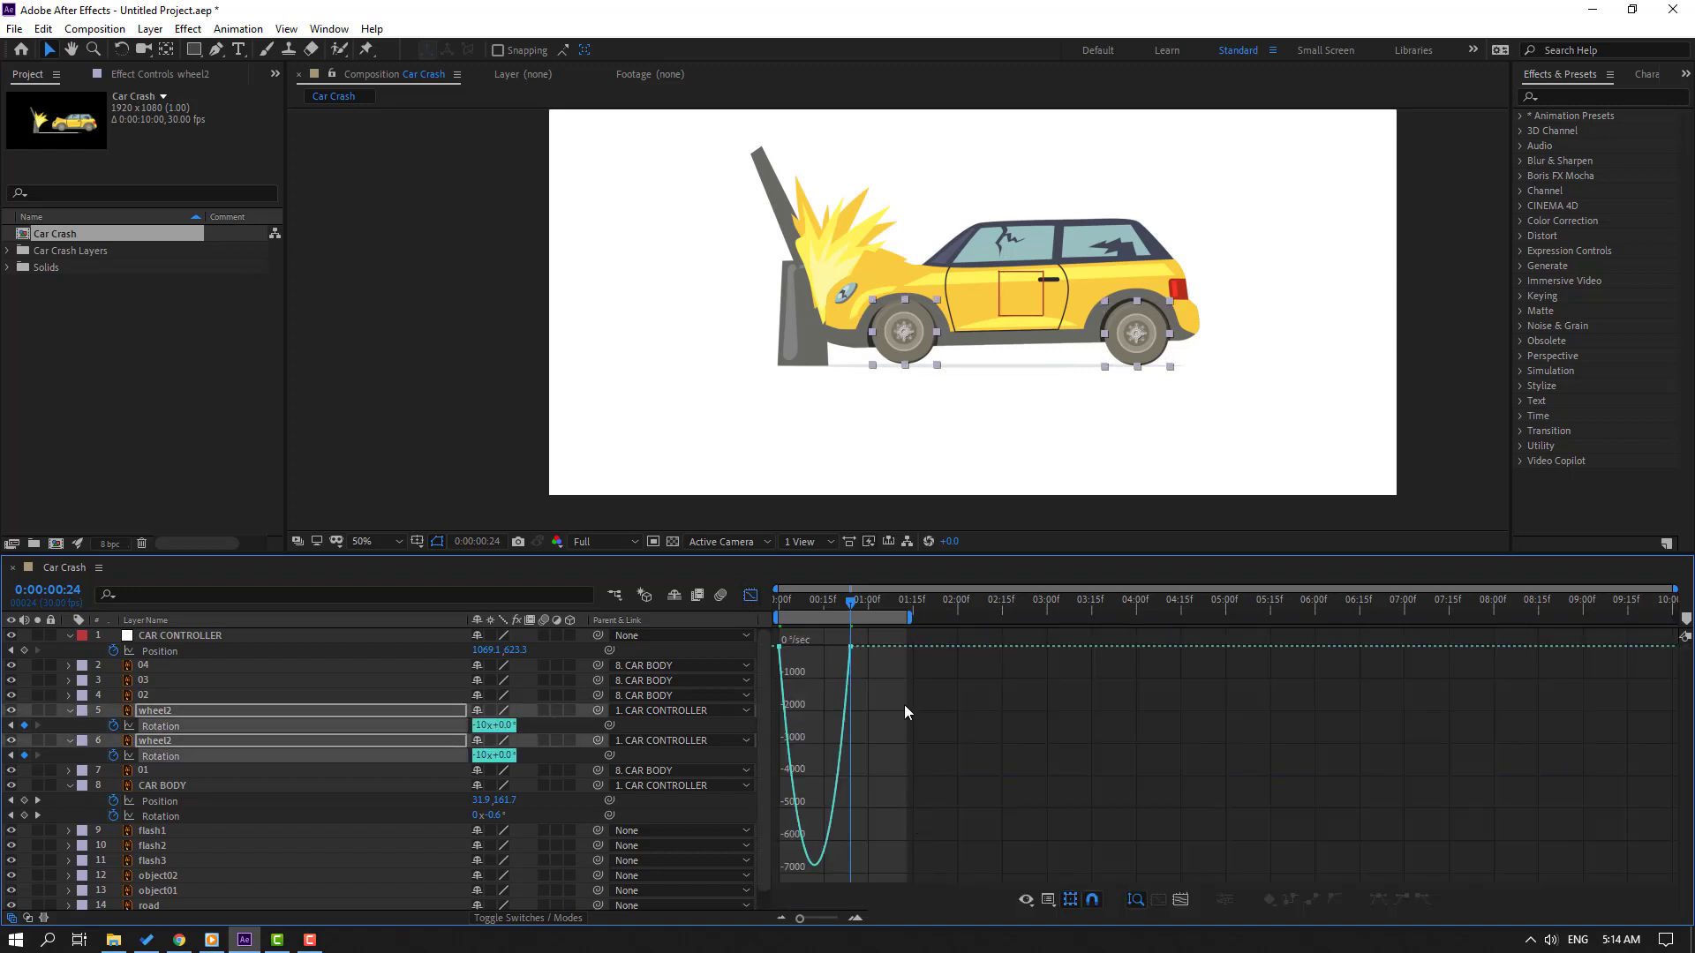
left_click_drag(822, 641, 824, 651)
key("space")
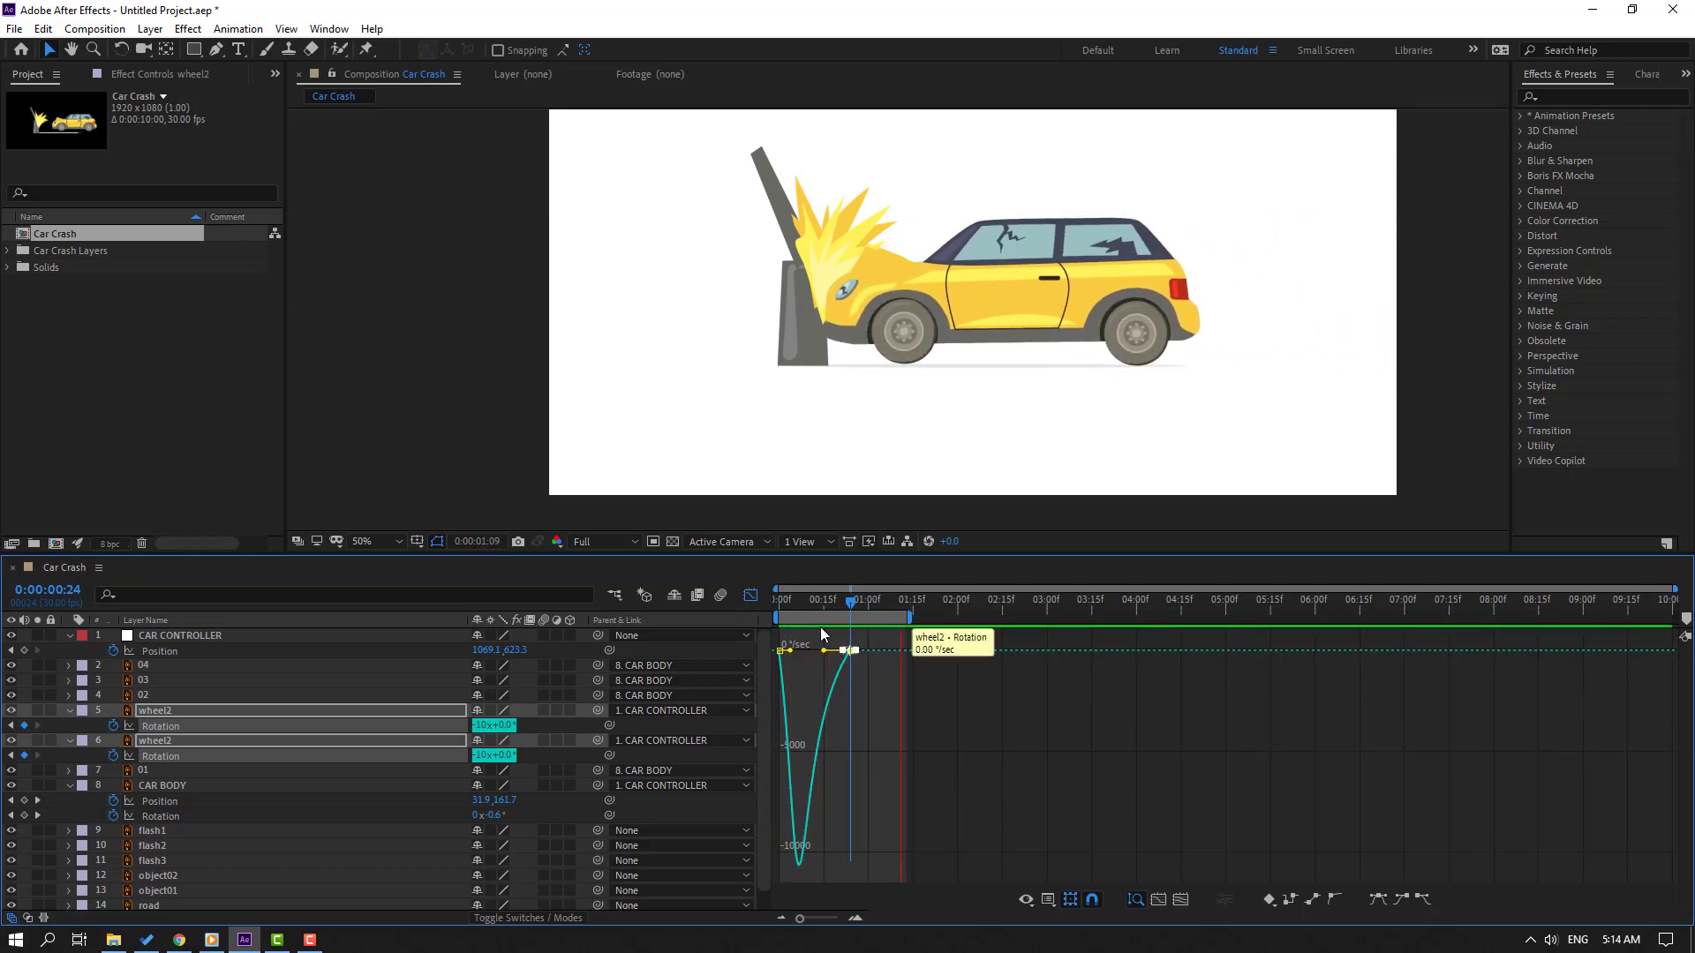
left_click(749, 597)
- Set Rotation of both wheel2 layers to -5 revolutions at 0:00:00:24 and preview the crash
left_click(877, 725)
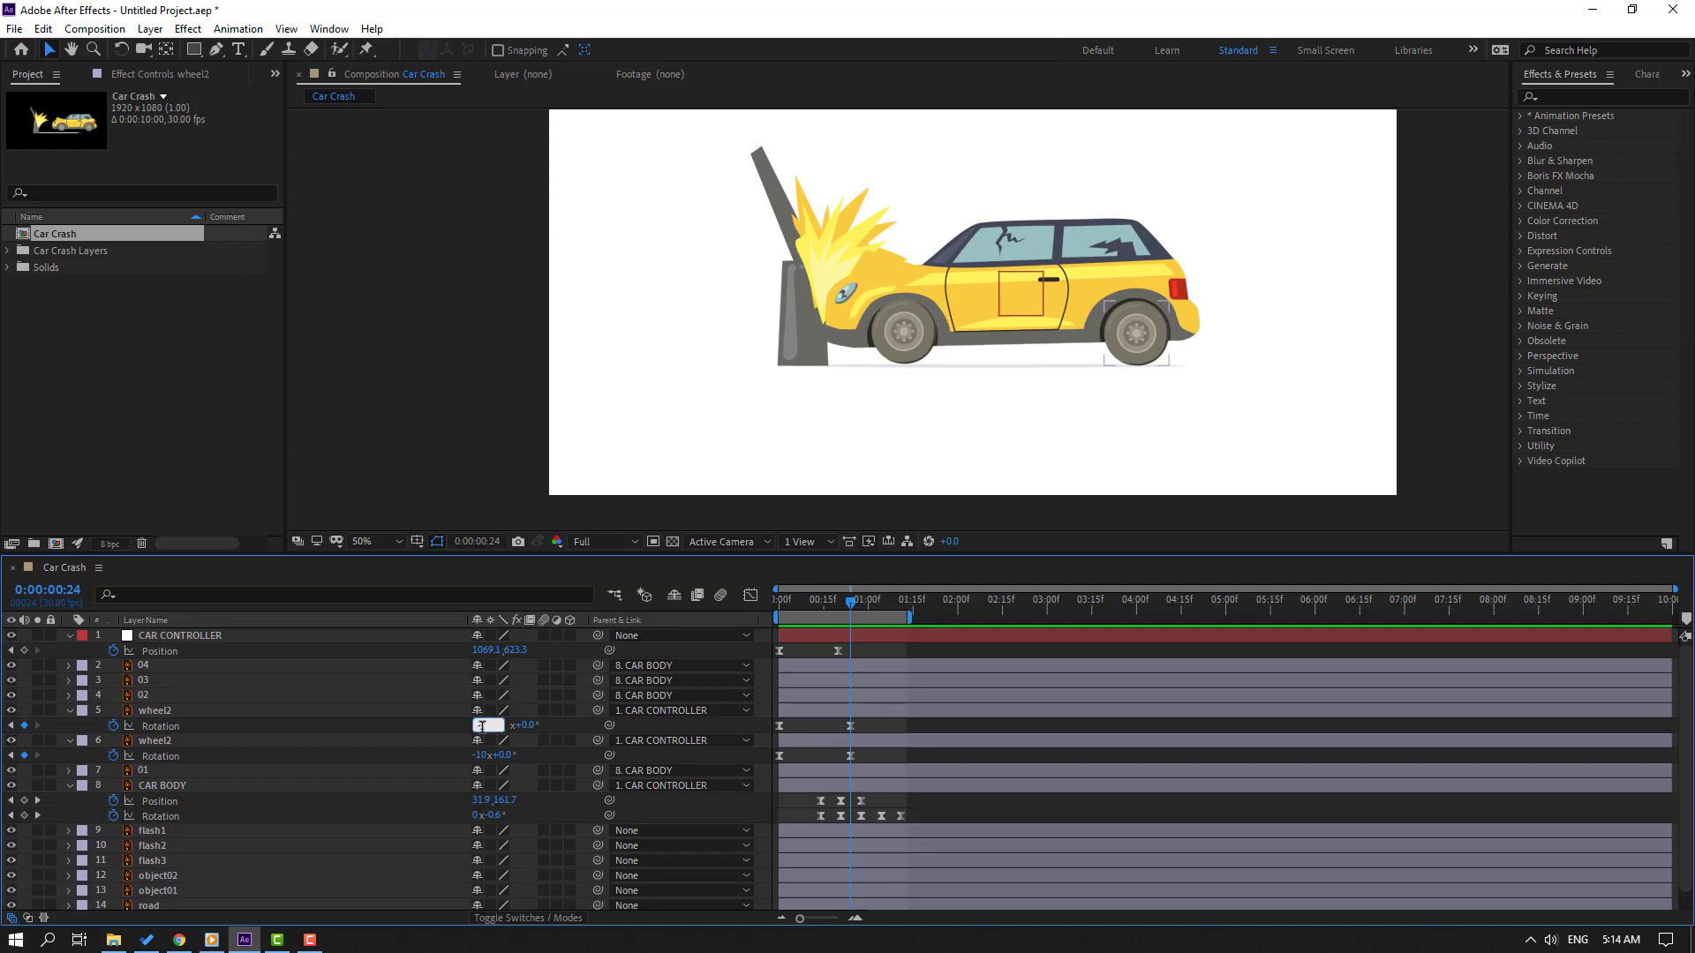
type("-5")
key("Return")
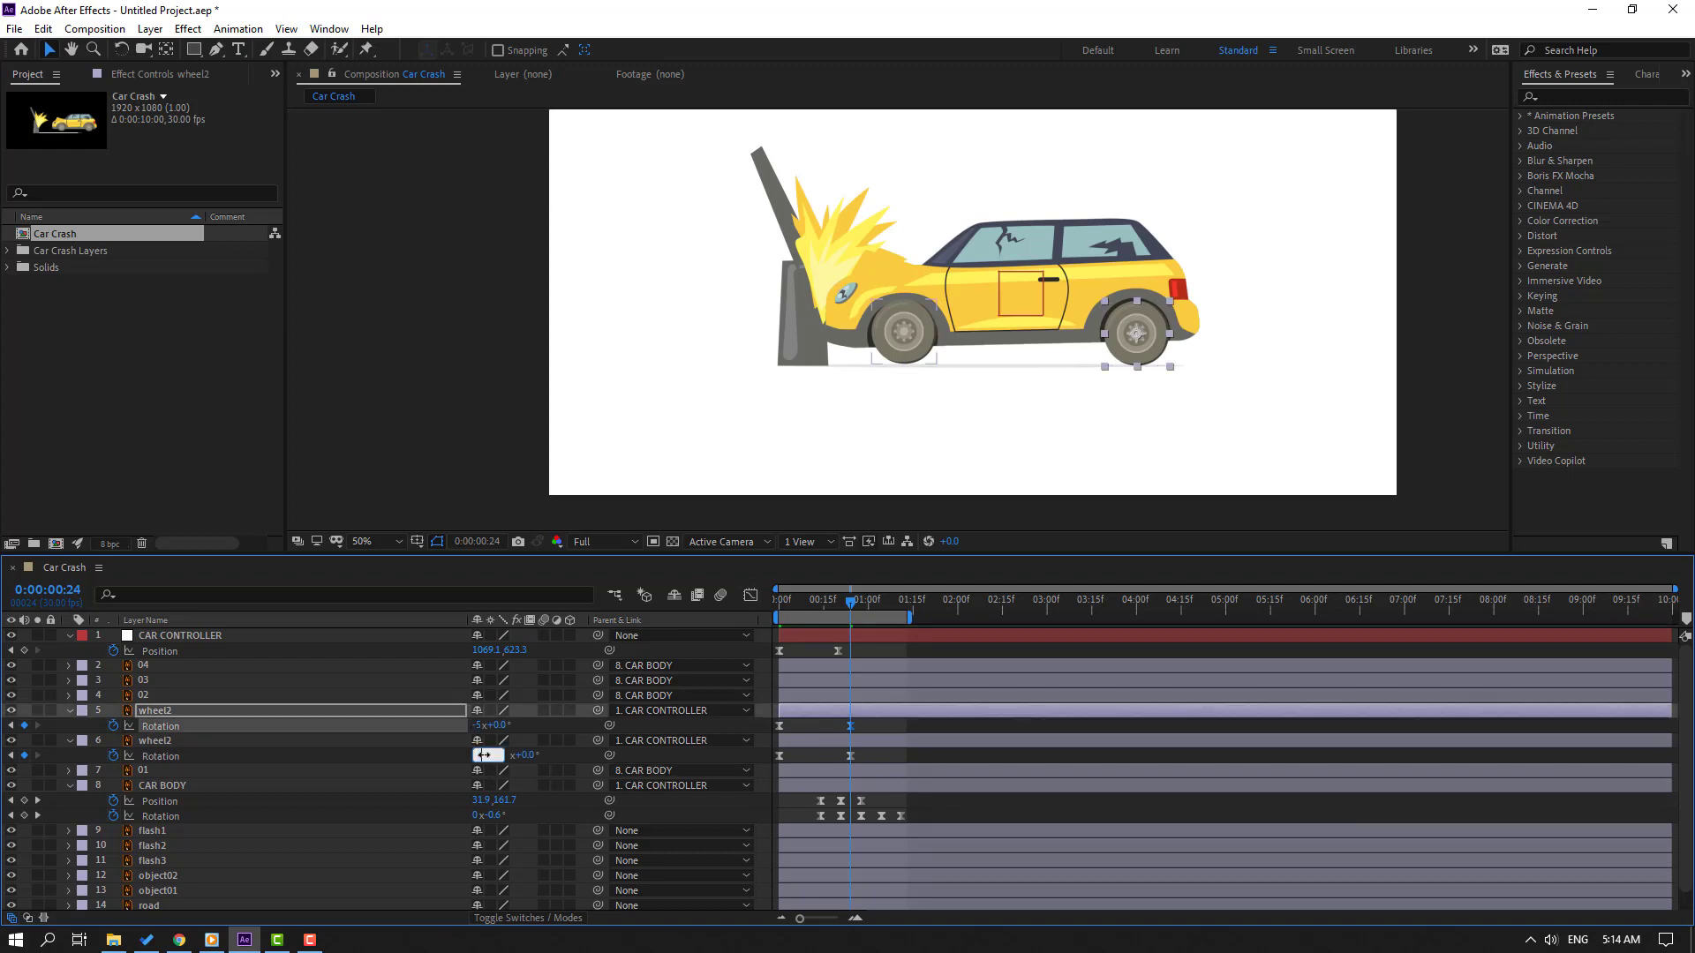
left_click(881, 724)
key("space")
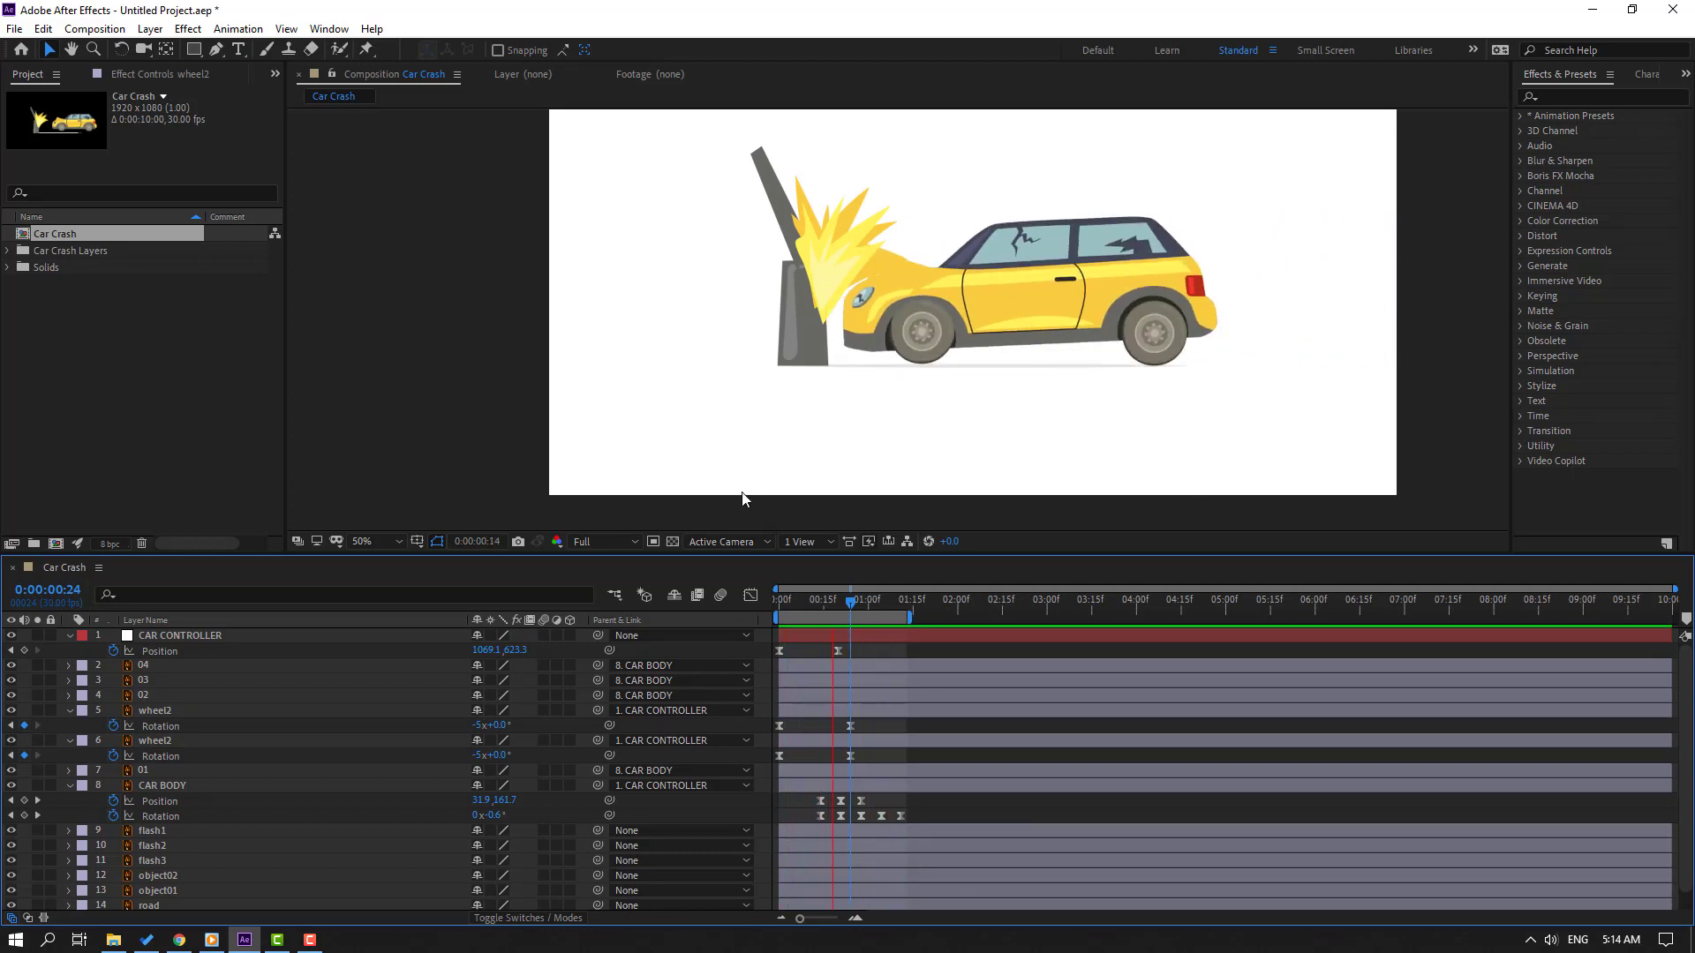
key("comma")
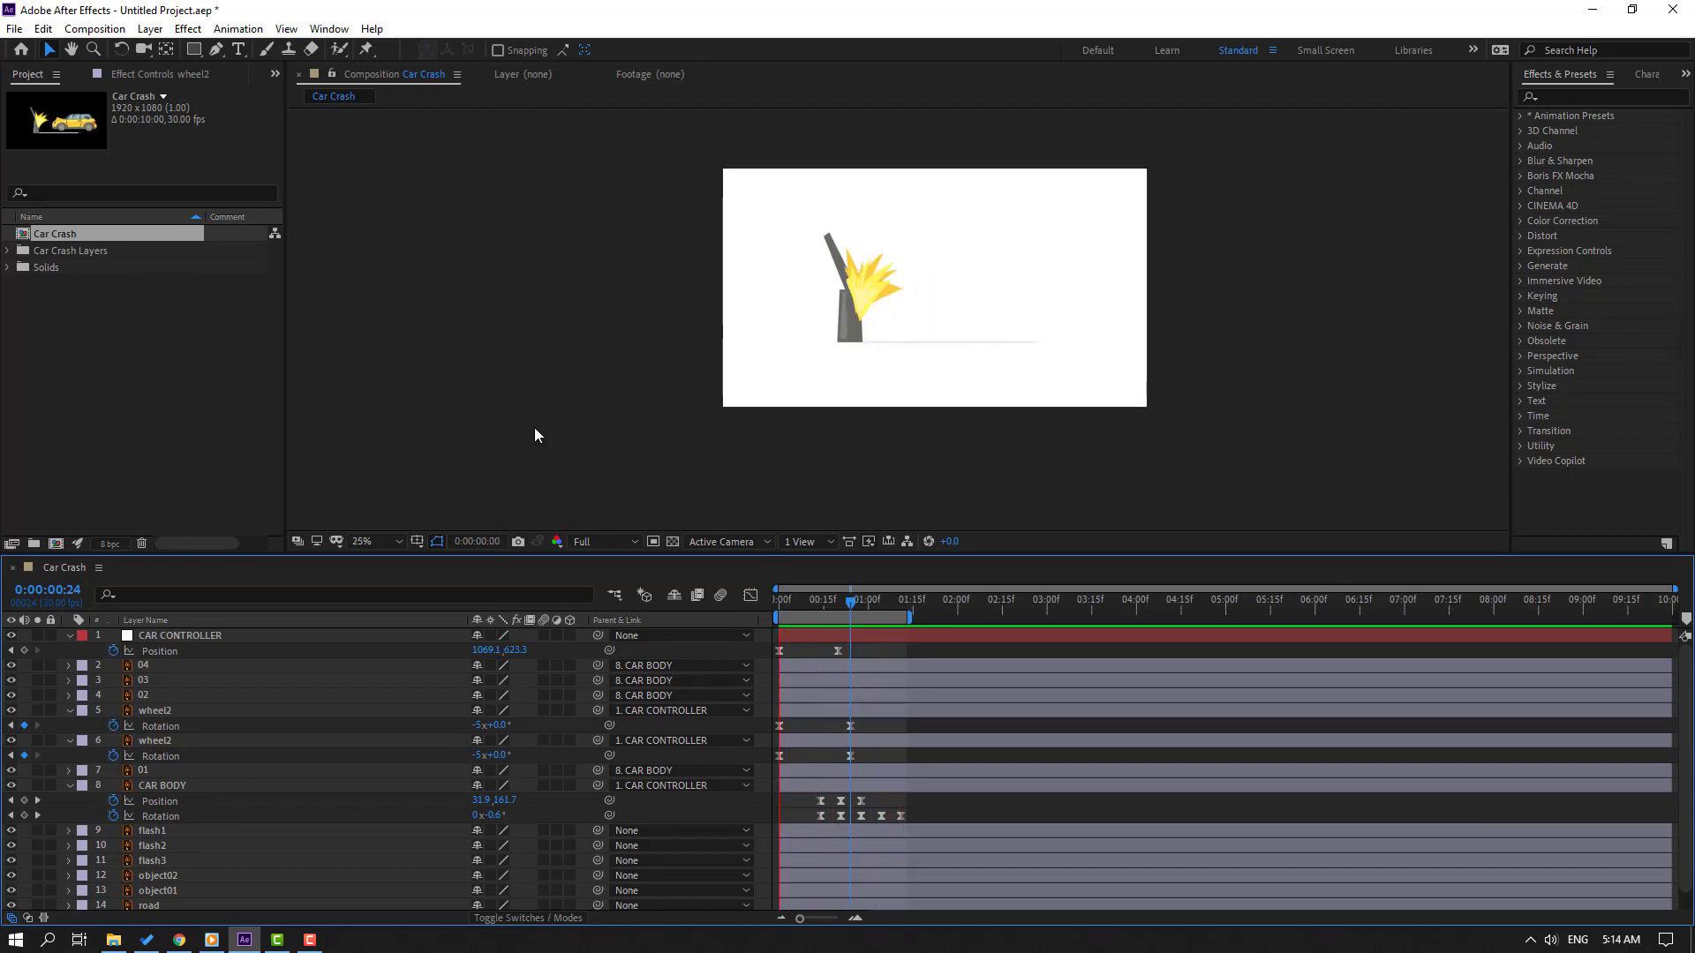
key("period")
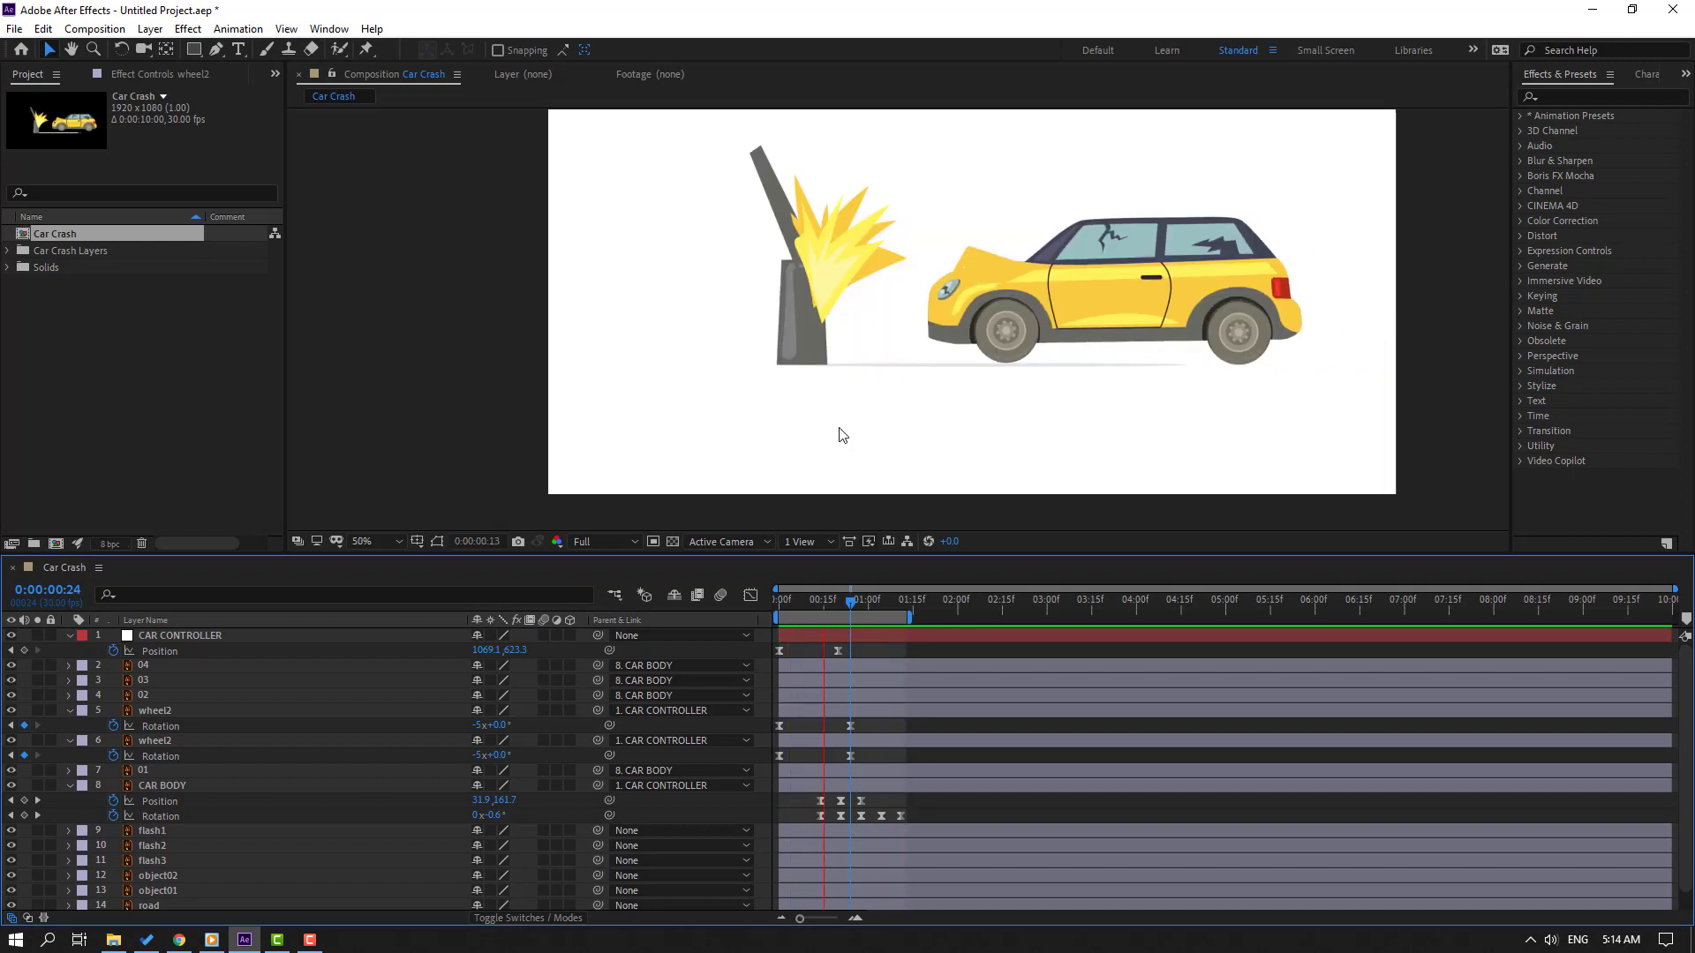
- With the playhead at 0:00:00:20, temporarily solo object02 and move its anchor point to the broken lower end of the post
left_click(836, 607)
left_click(839, 611)
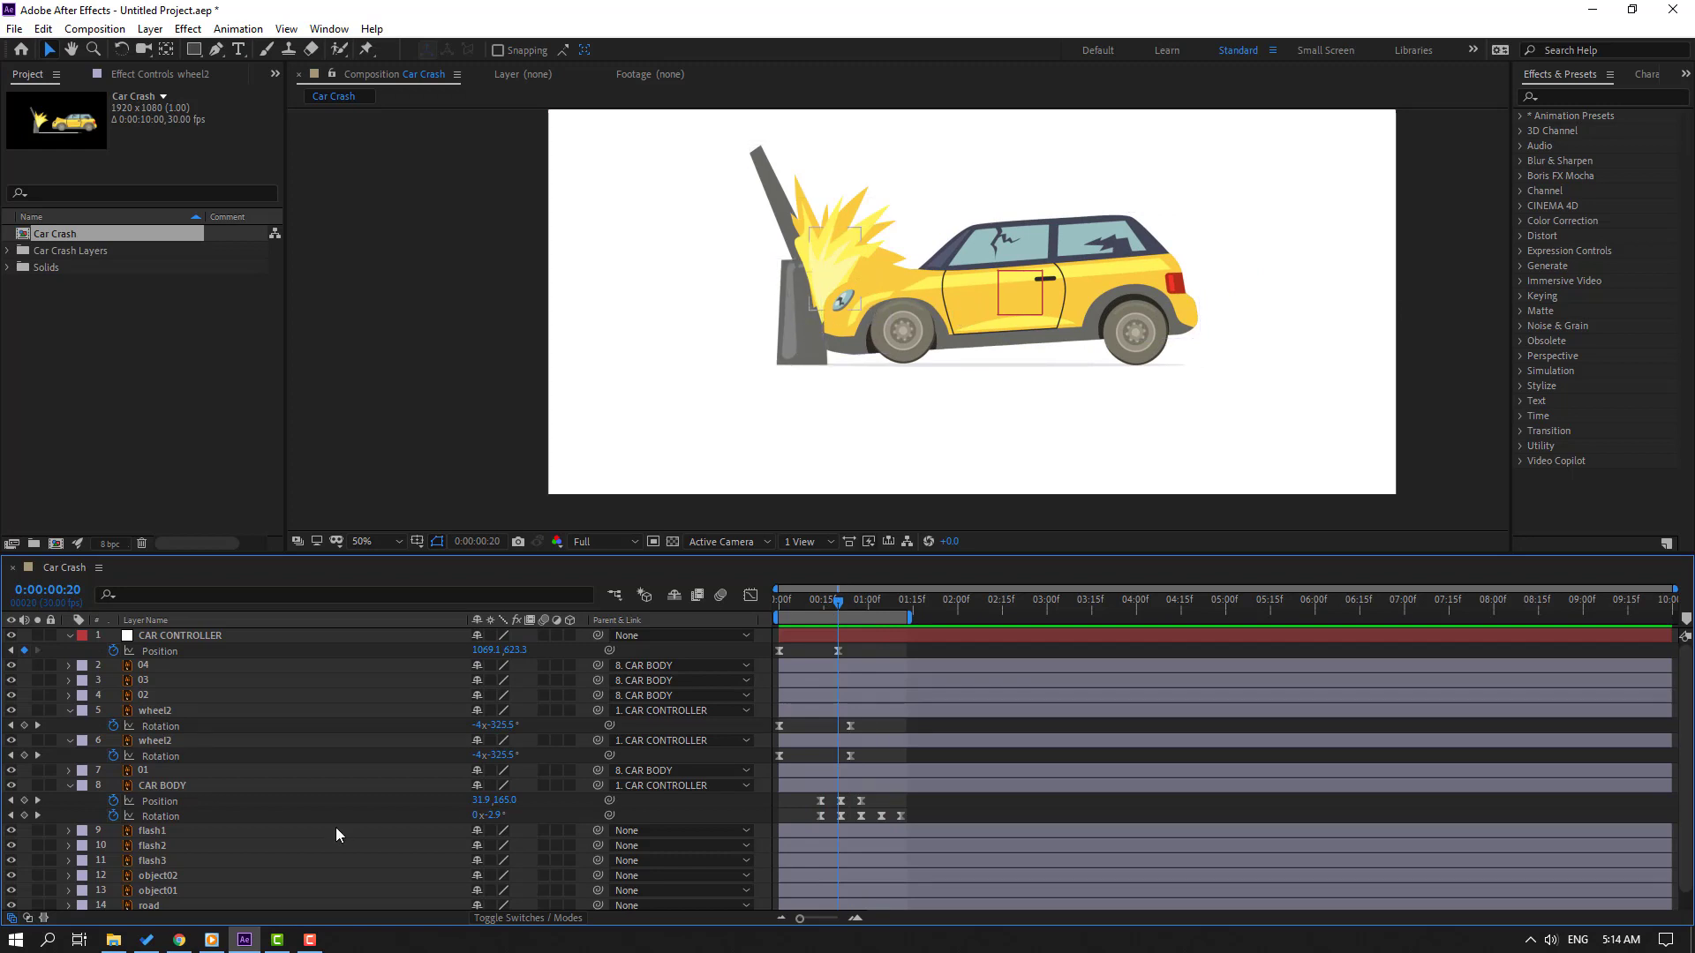
scroll(327, 821, "down", 1)
left_click(167, 860)
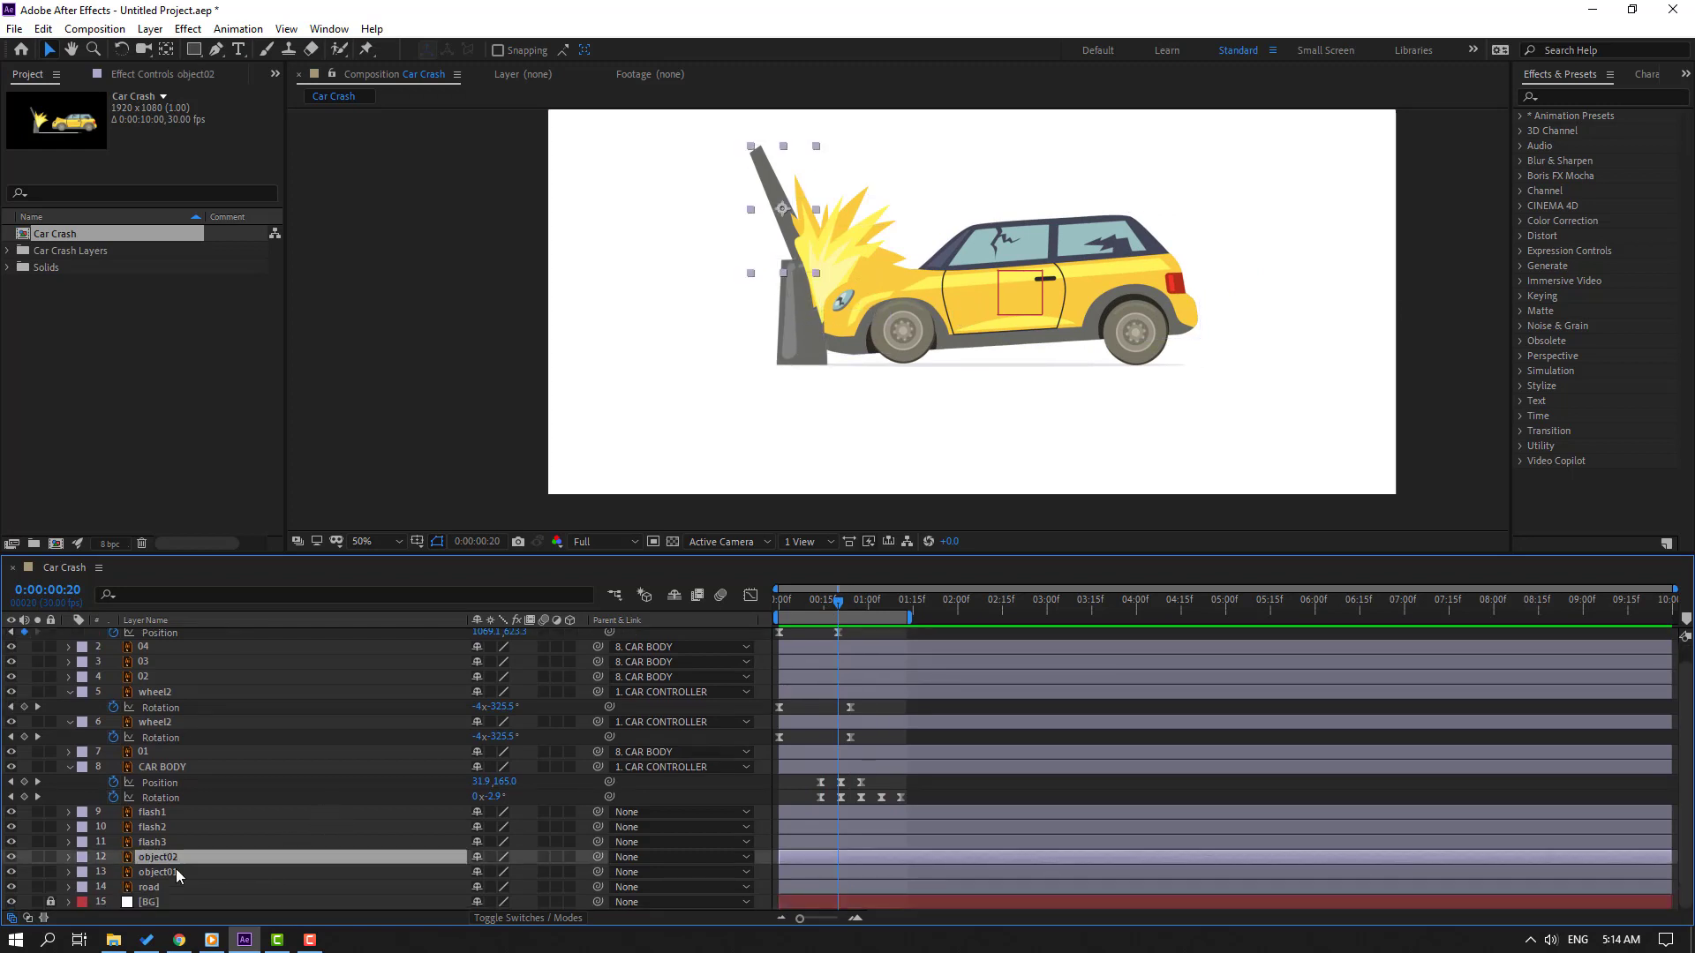
scroll(782, 227, "up", 1)
left_click_drag(678, 215, 930, 391)
key("y")
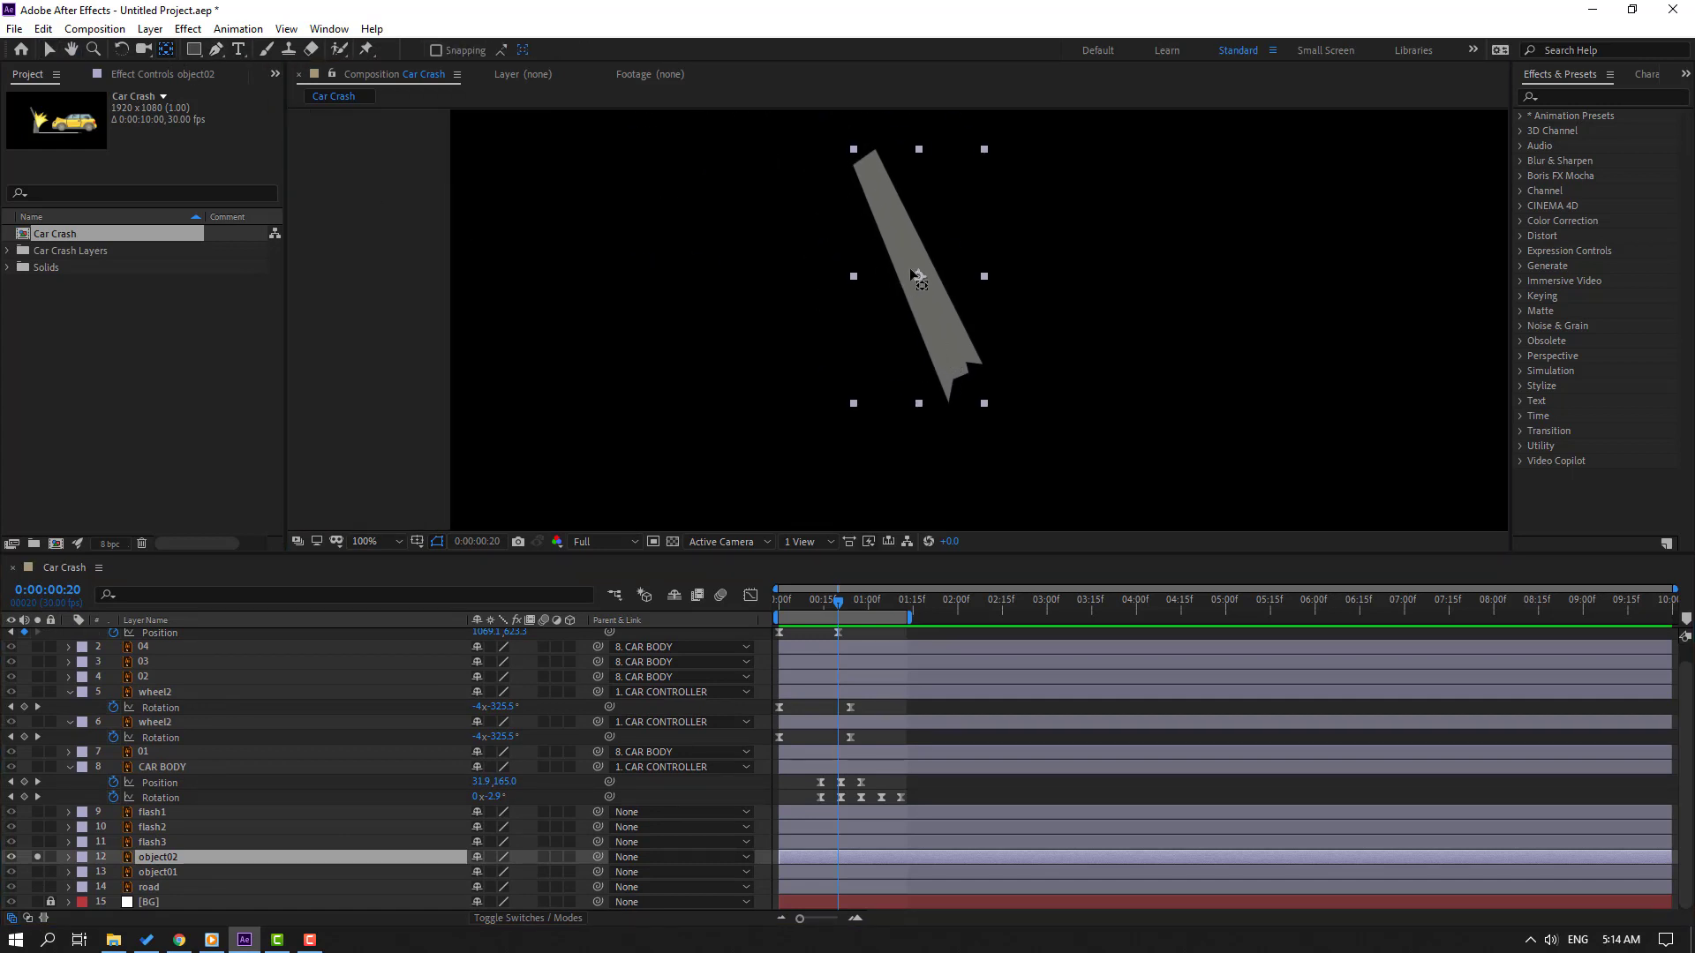
left_click_drag(919, 276, 963, 375)
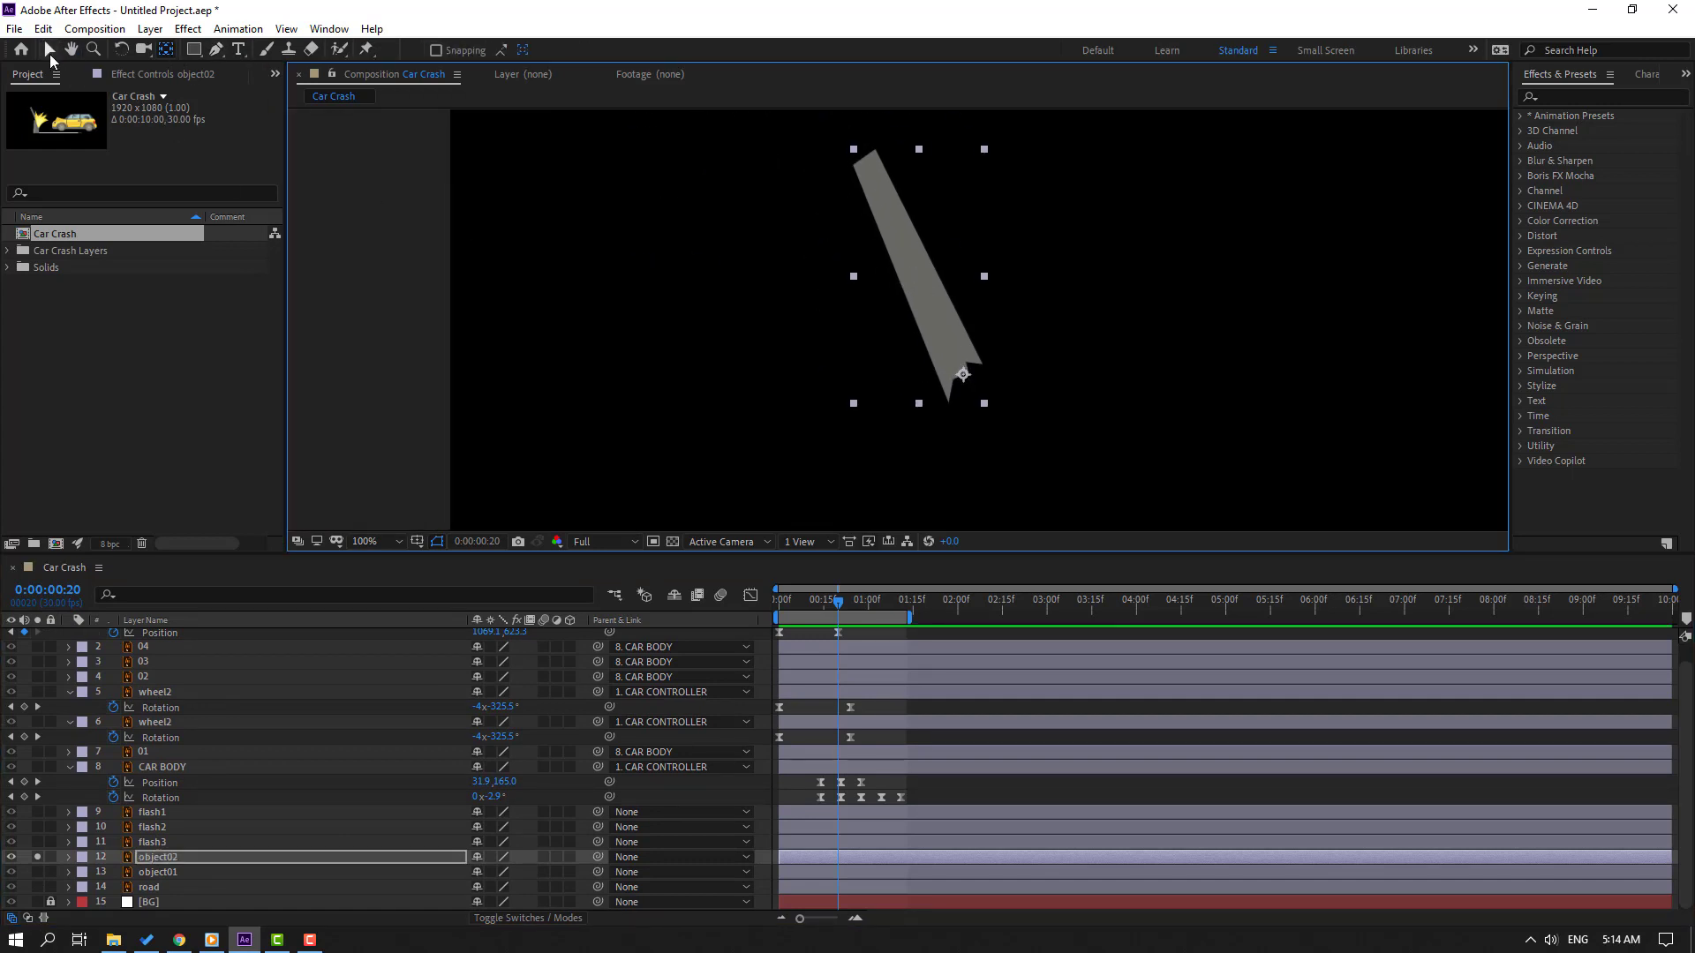
left_click(50, 53)
left_click(37, 858)
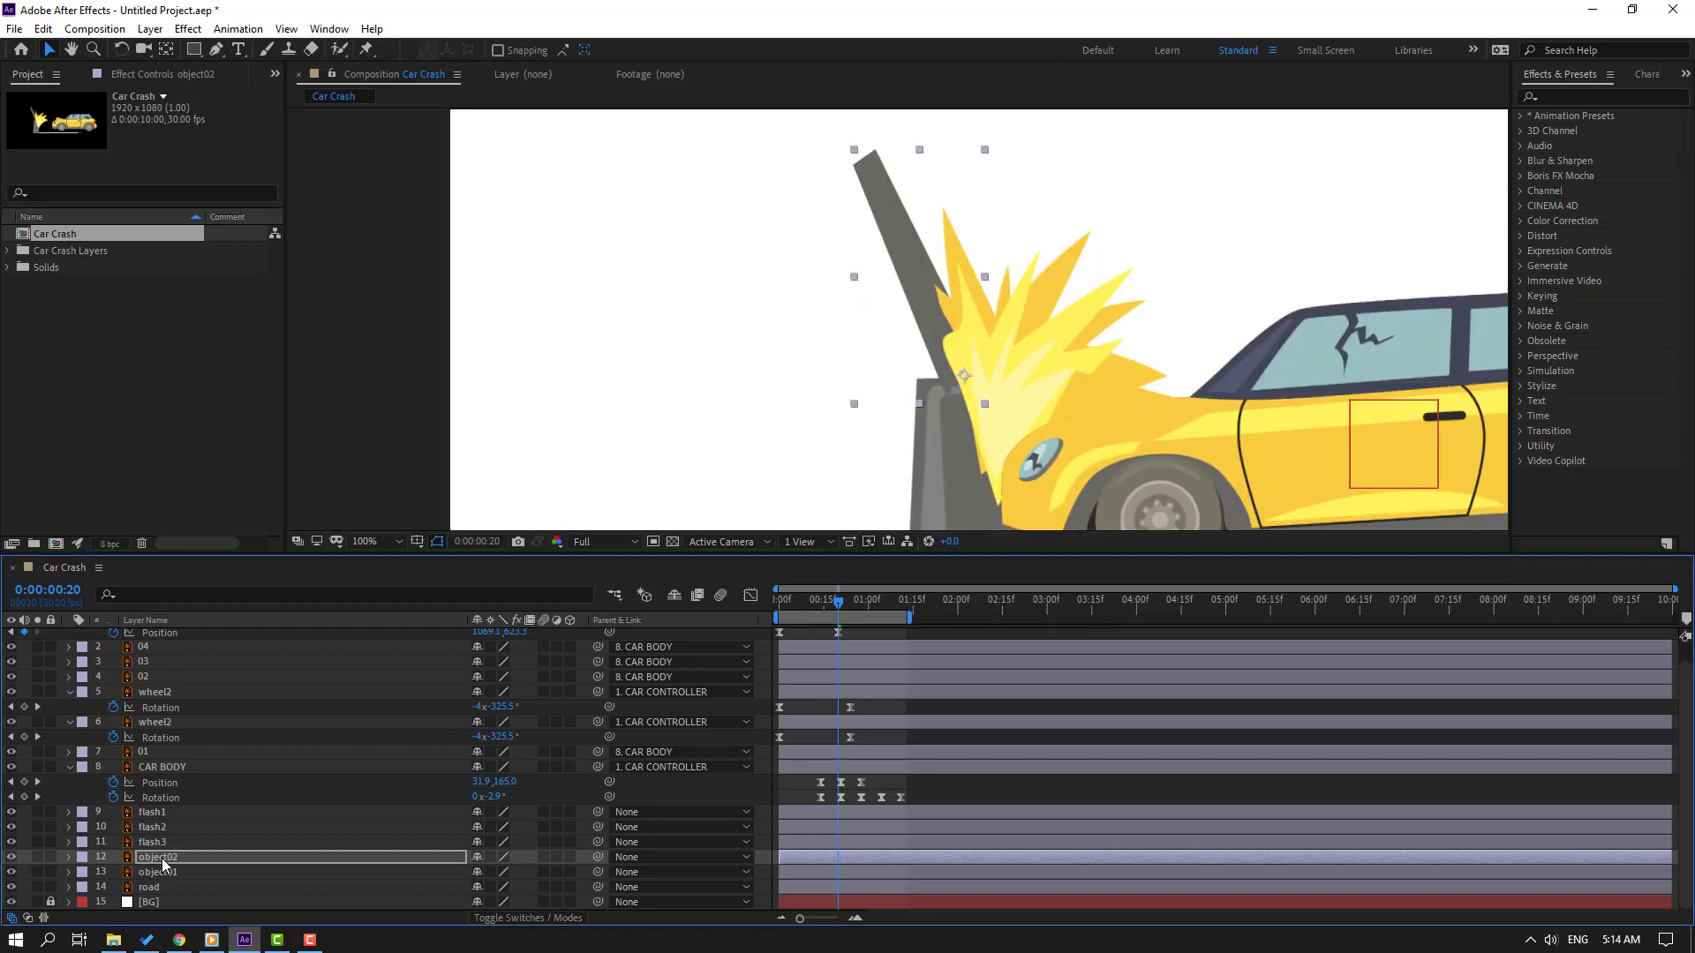
- Place object02 below object01 in the layer order and hide the flash1, flash2 and flash3 layers
left_click_drag(166, 858, 183, 881)
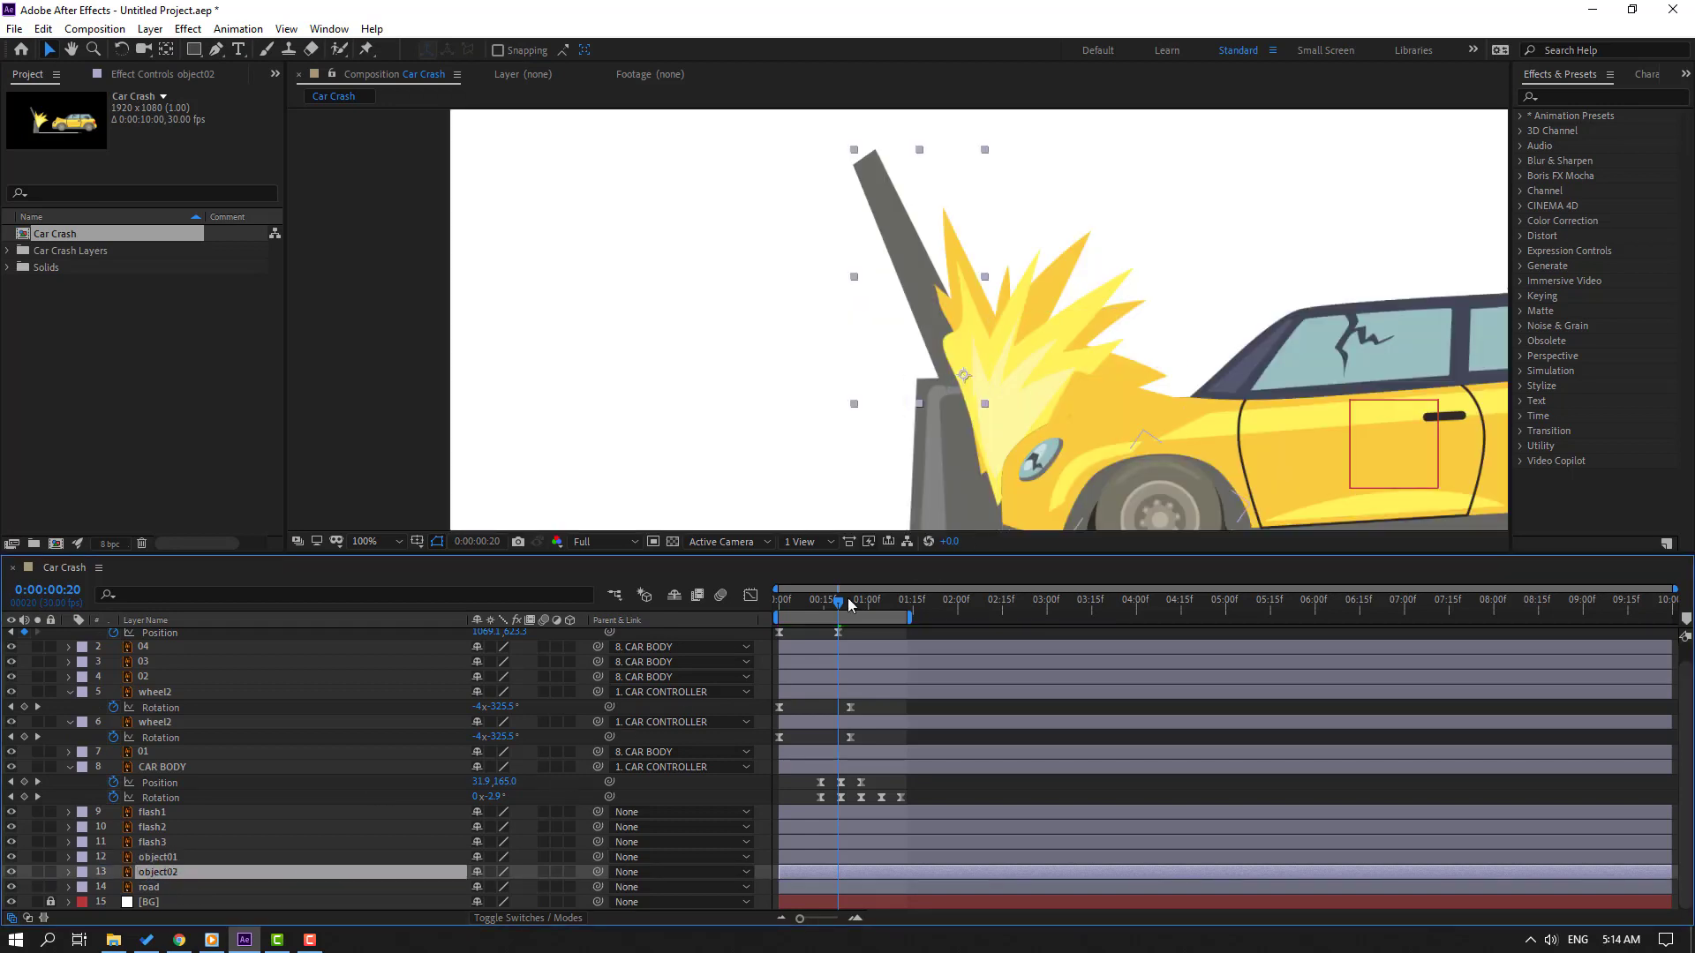
left_click_drag(1004, 413, 964, 351)
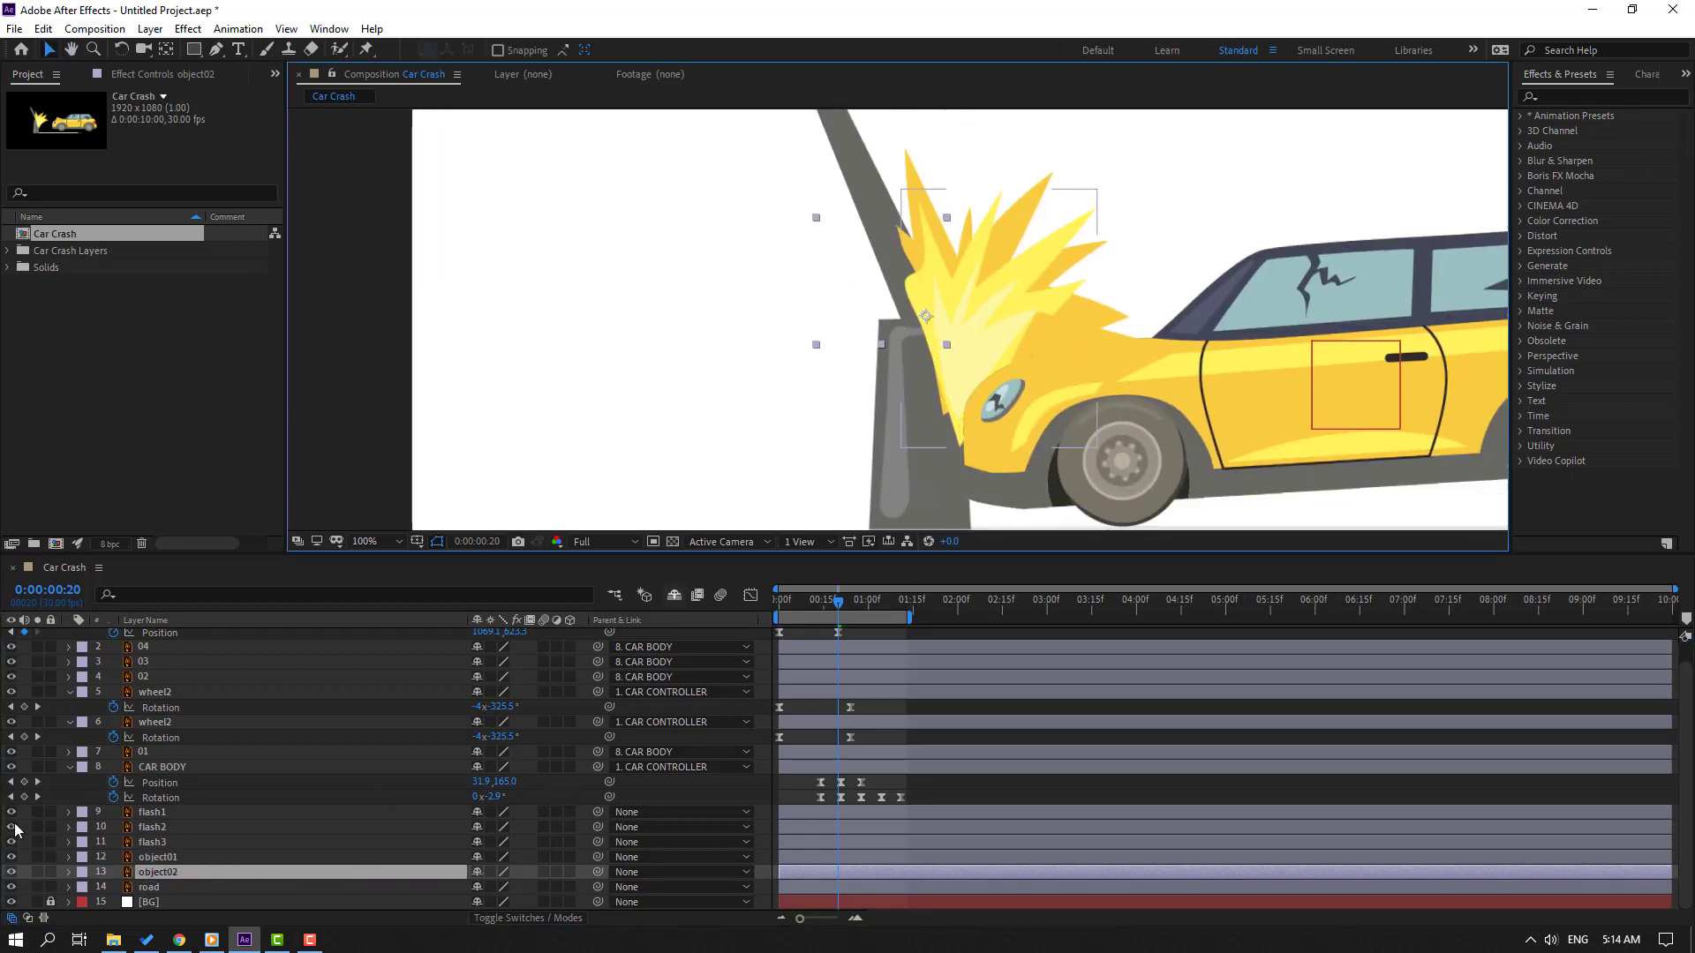
left_click_drag(10, 812, 12, 845)
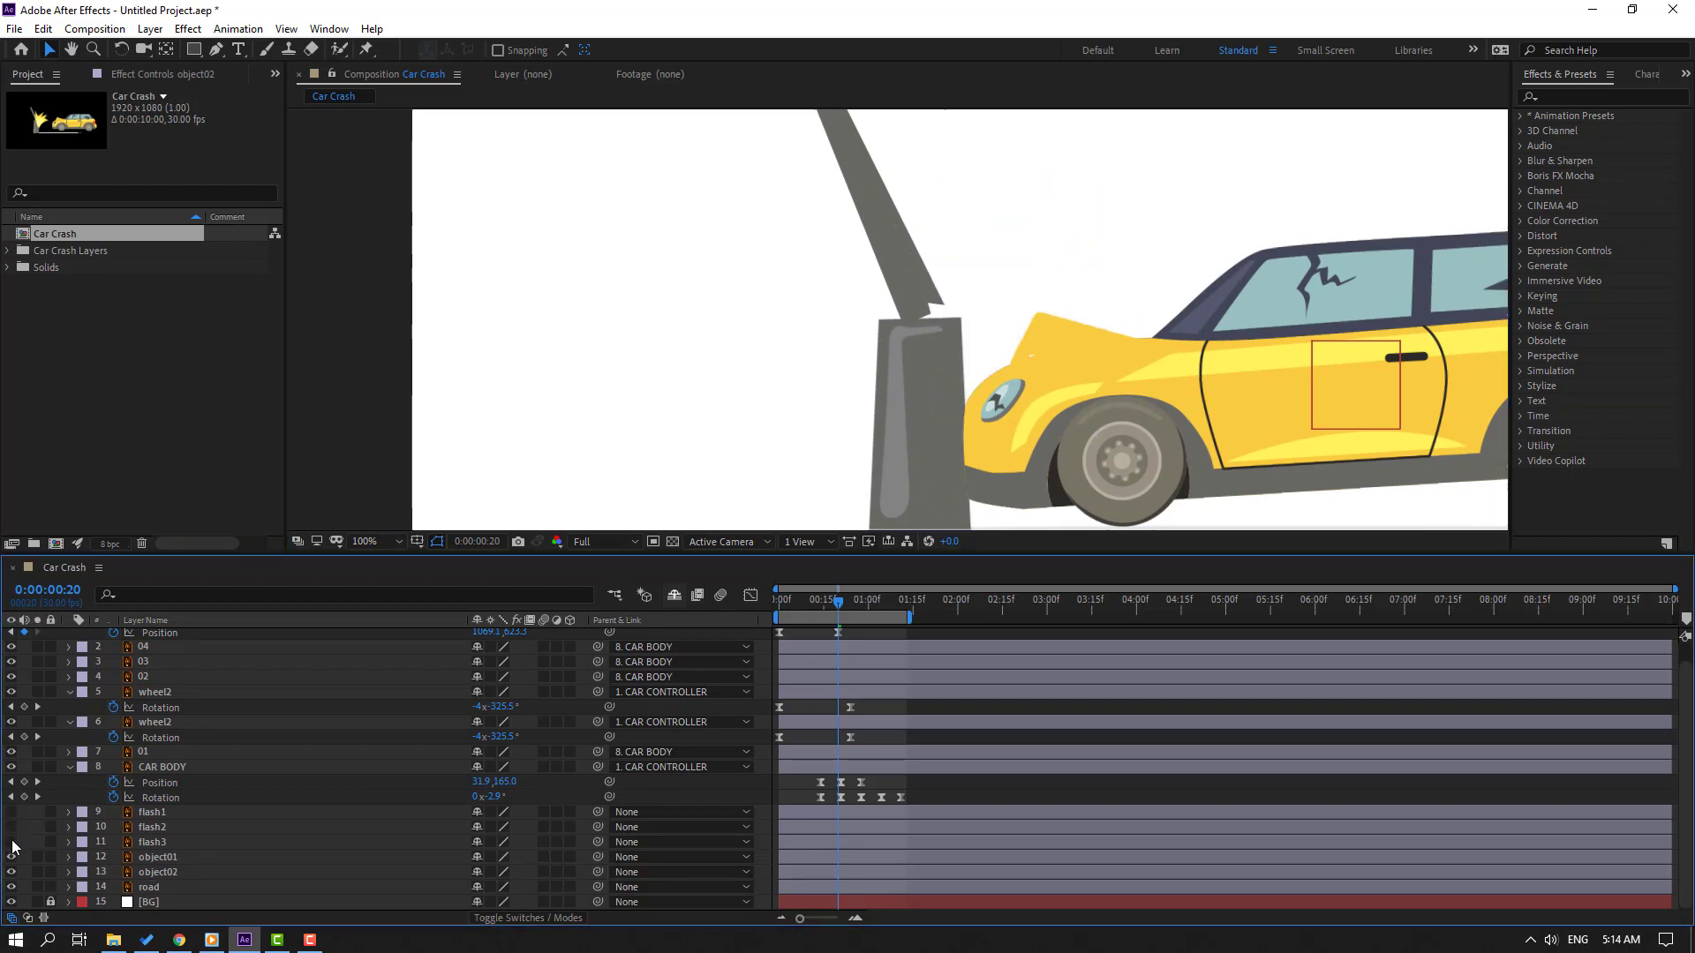
- Rotate object02 to 23° and lower it to Position 579.6, 560.6 so the post stands upright in object01
left_click(172, 874)
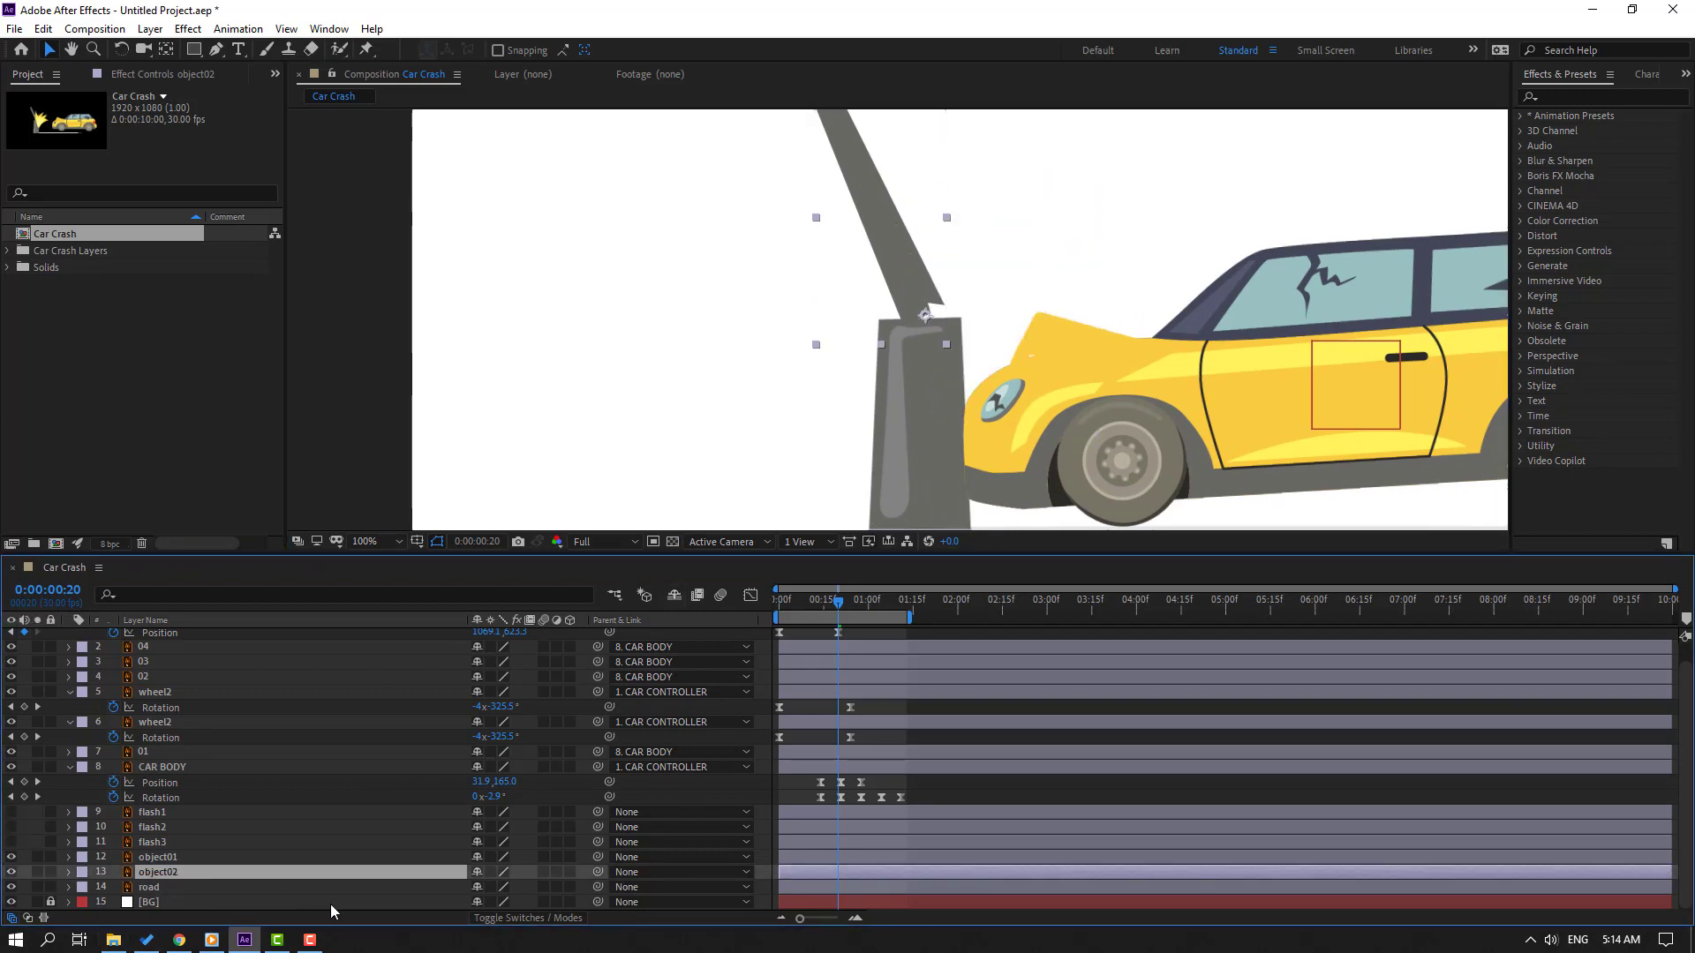
key("r")
left_click_drag(494, 887, 517, 887)
left_click_drag(922, 243, 922, 257)
- Keyframe object02's Position at 0:00:00:21 and reveal its Rotation alongside
mouse_move(837, 602)
left_mouse_down()
mouse_move(797, 603)
mouse_move(843, 609)
left_mouse_up()
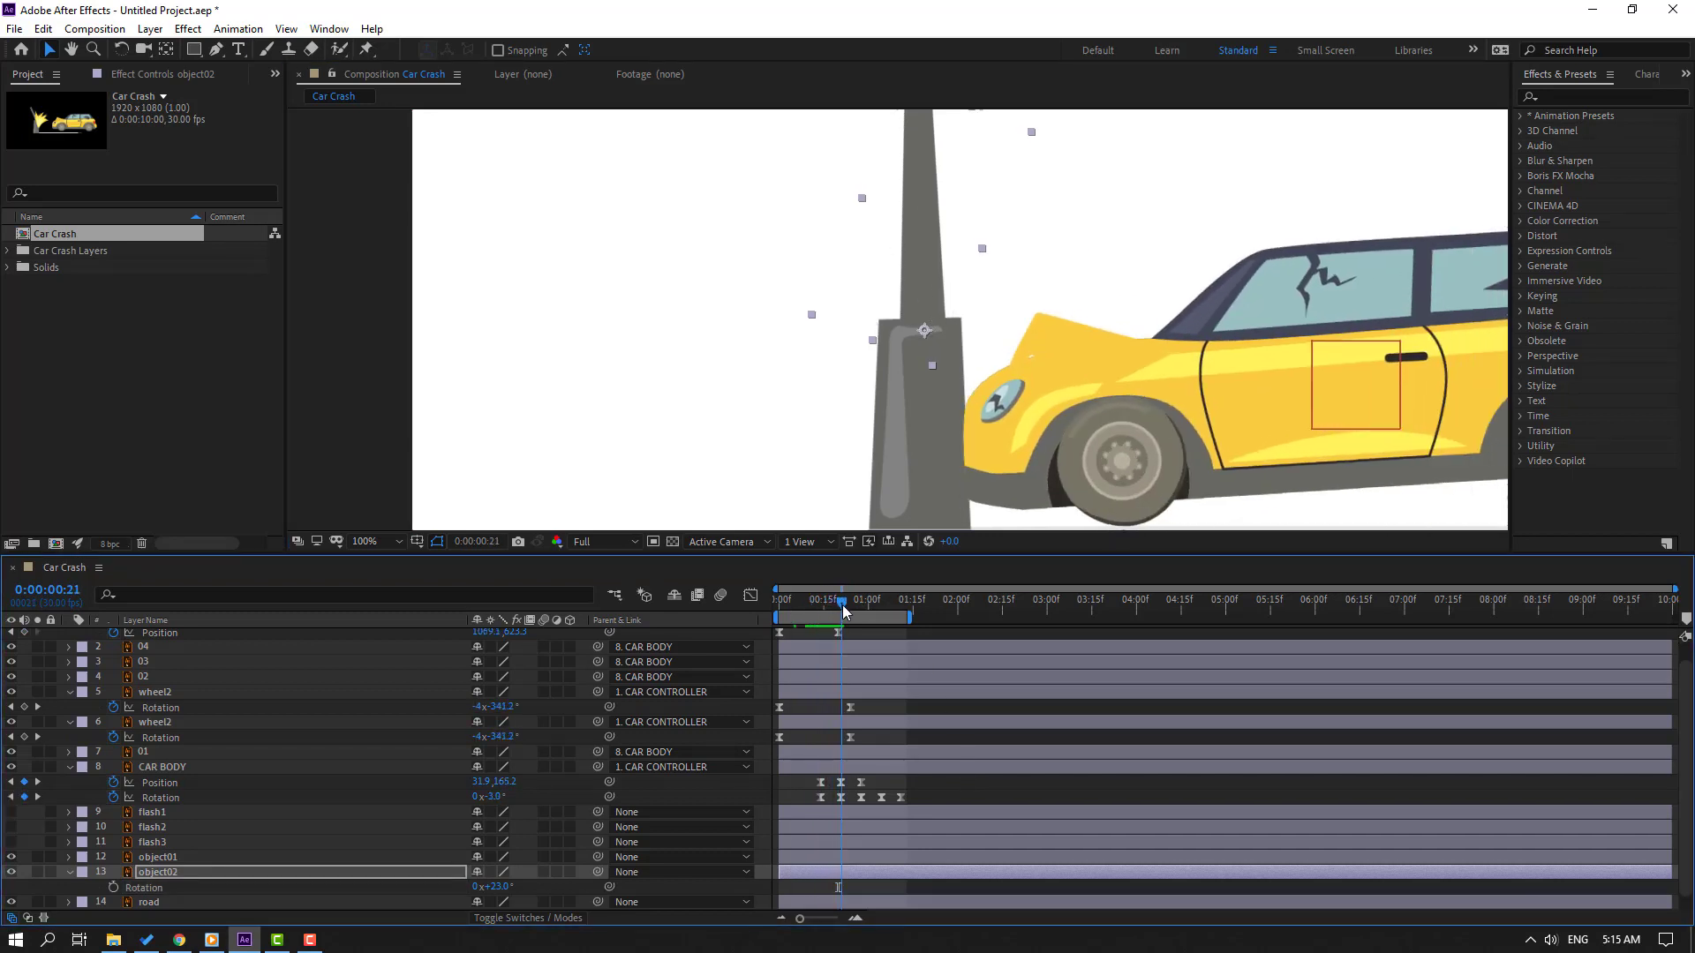
key("p")
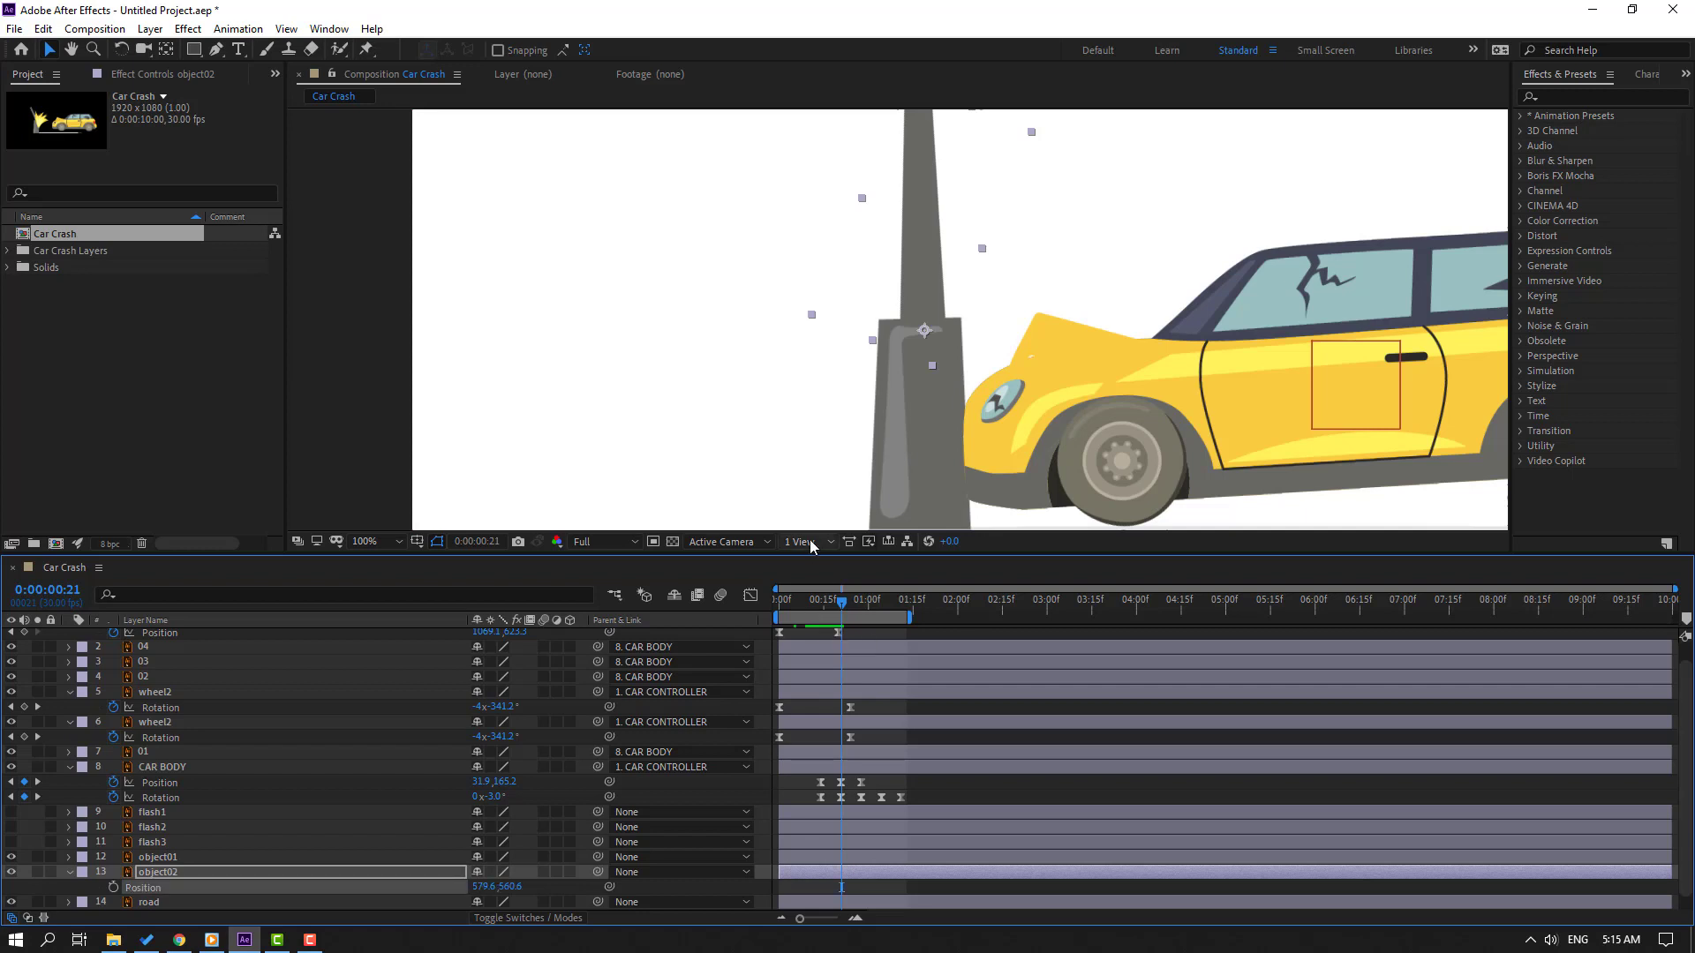
scroll(439, 666, "down", 1)
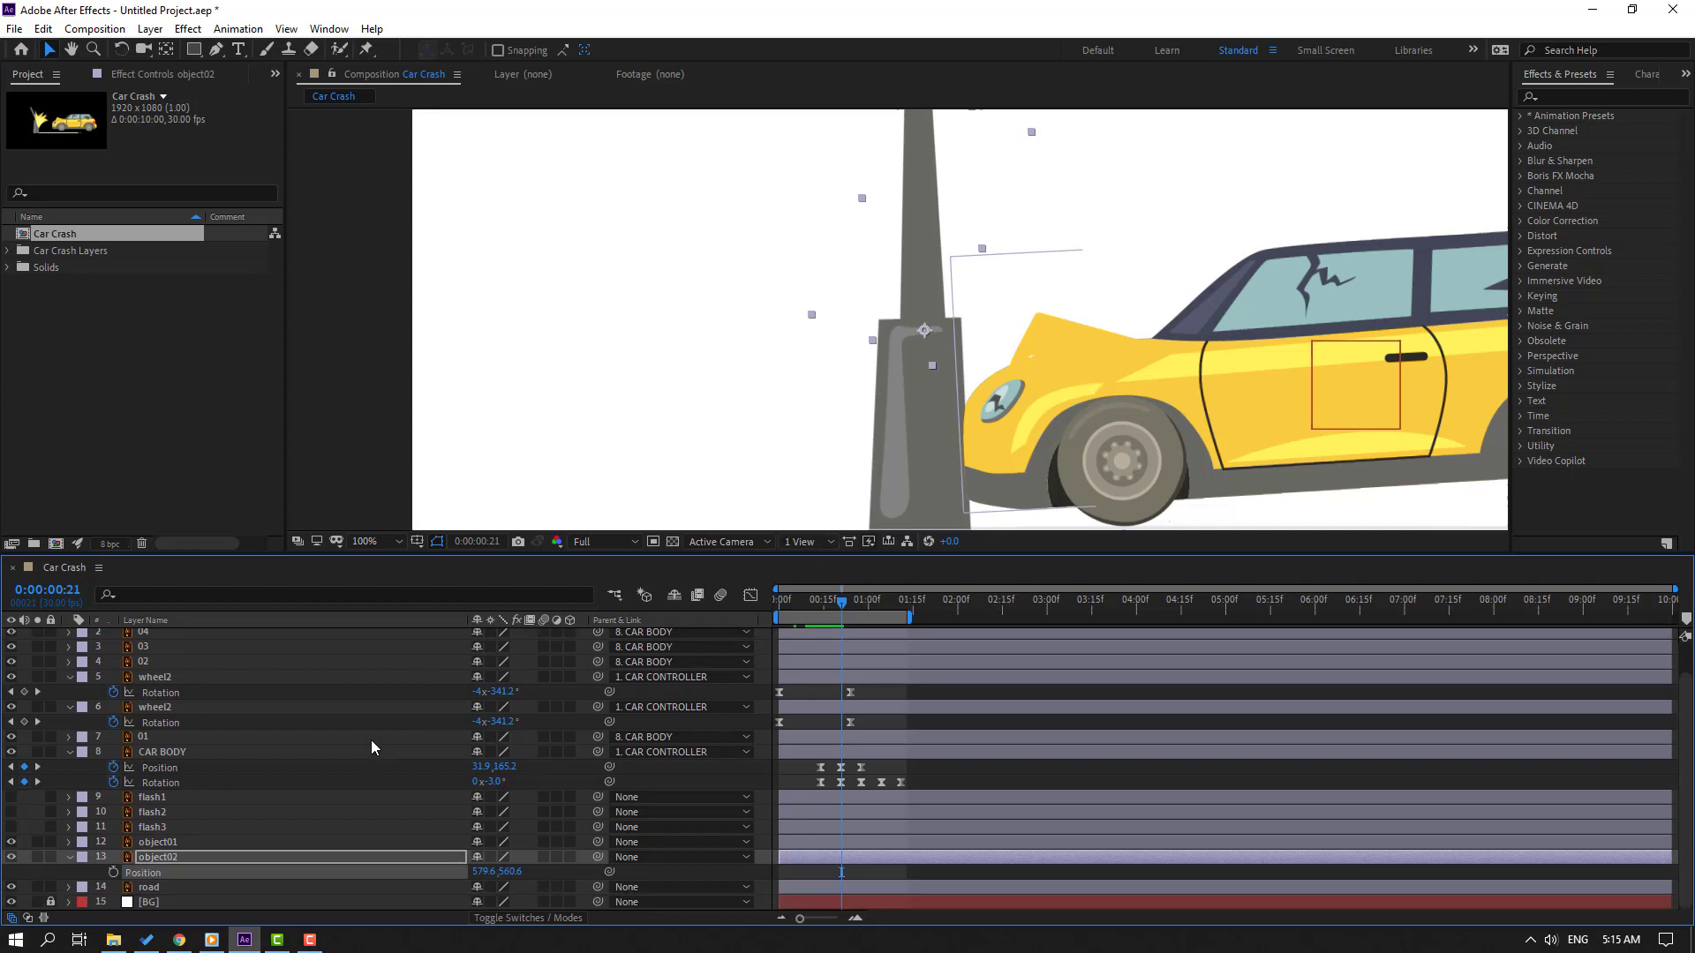
key("shift+r")
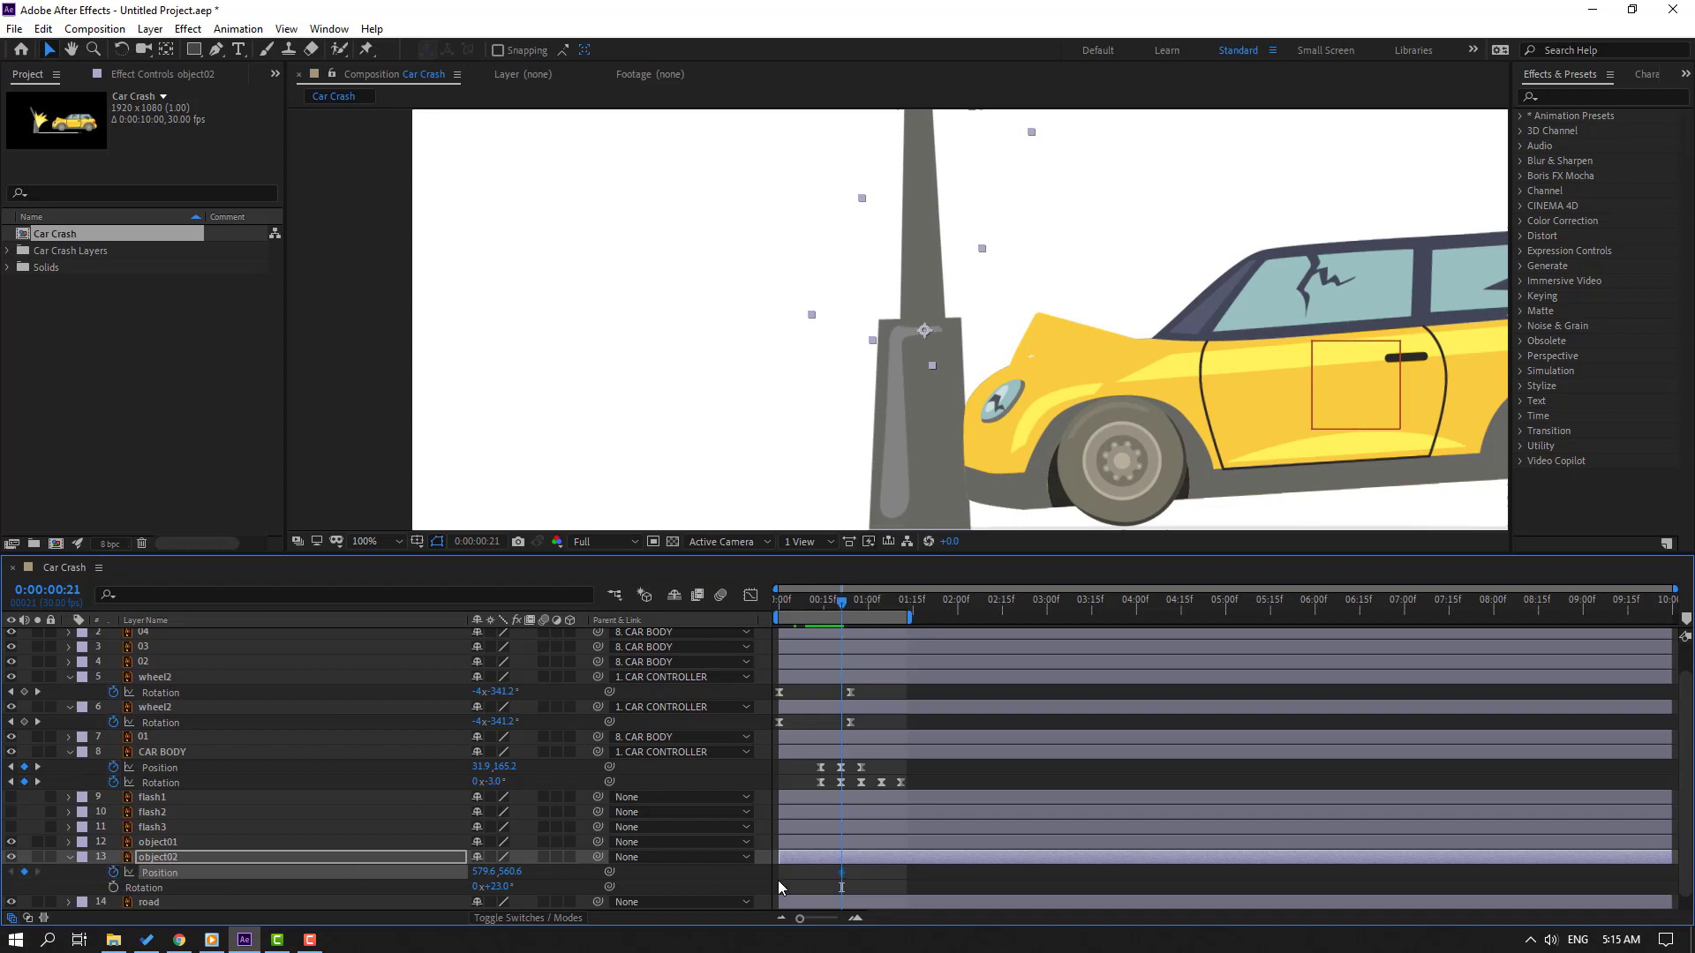
- Shift object02 up and left to Position 499.6, 504.6 at 0:00:01:01
key("shift+Page_Down")
scroll(874, 339, "down", 1)
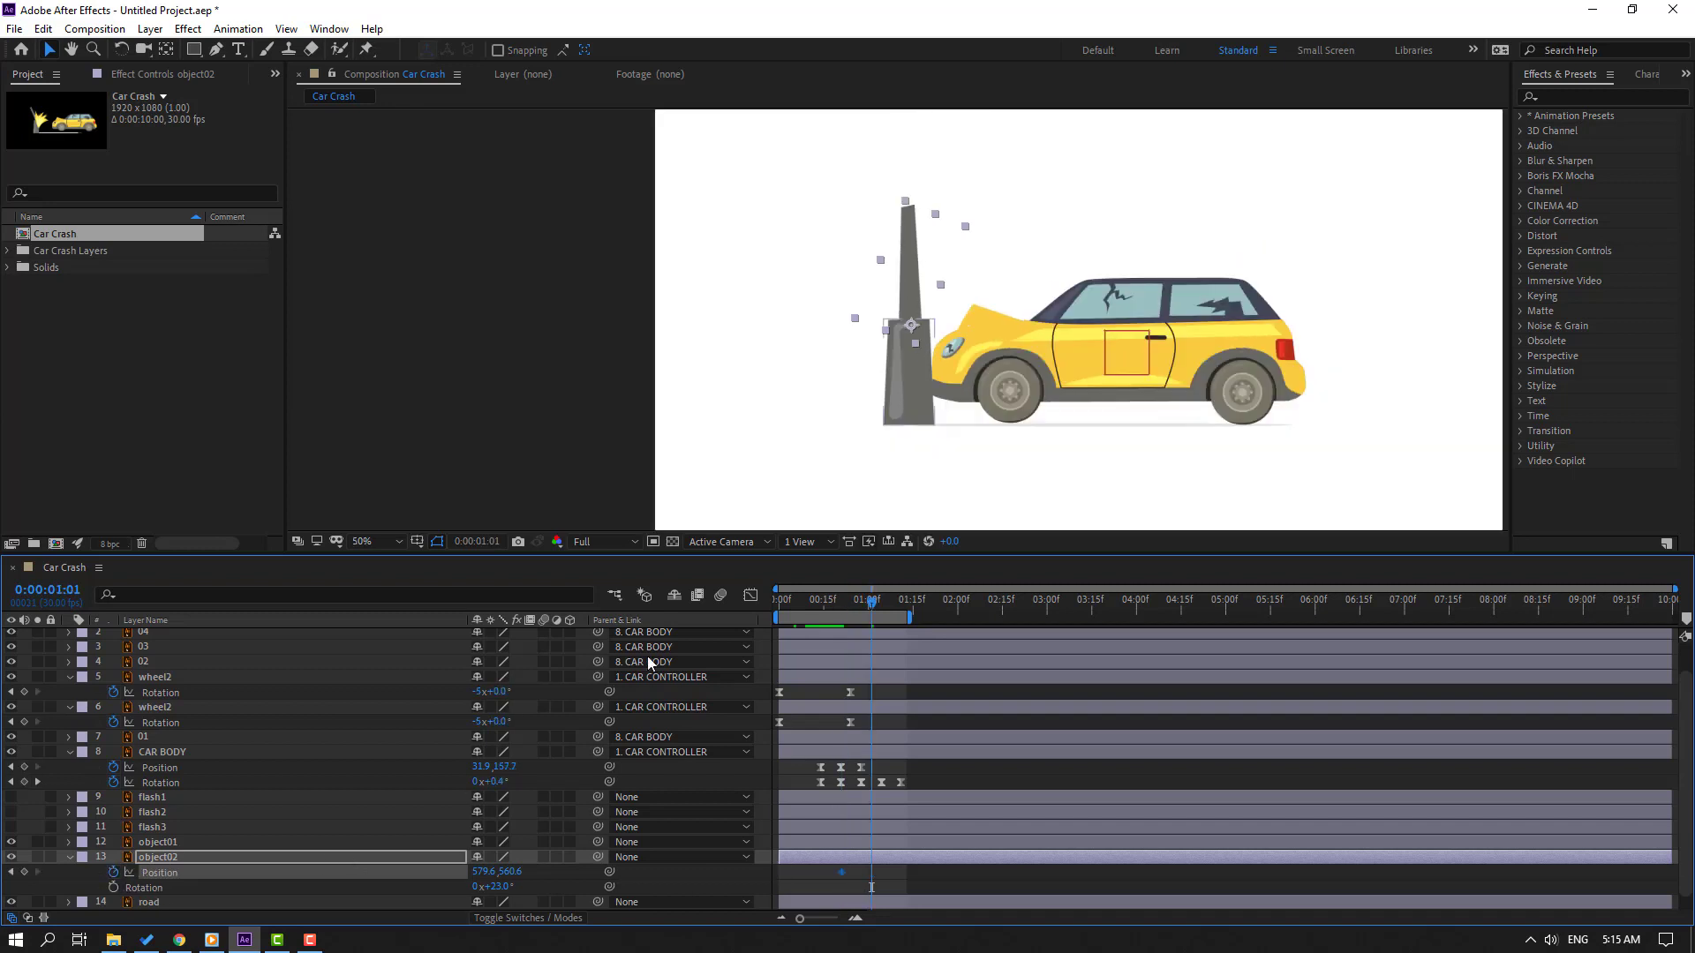
left_click_drag(487, 869, 469, 868)
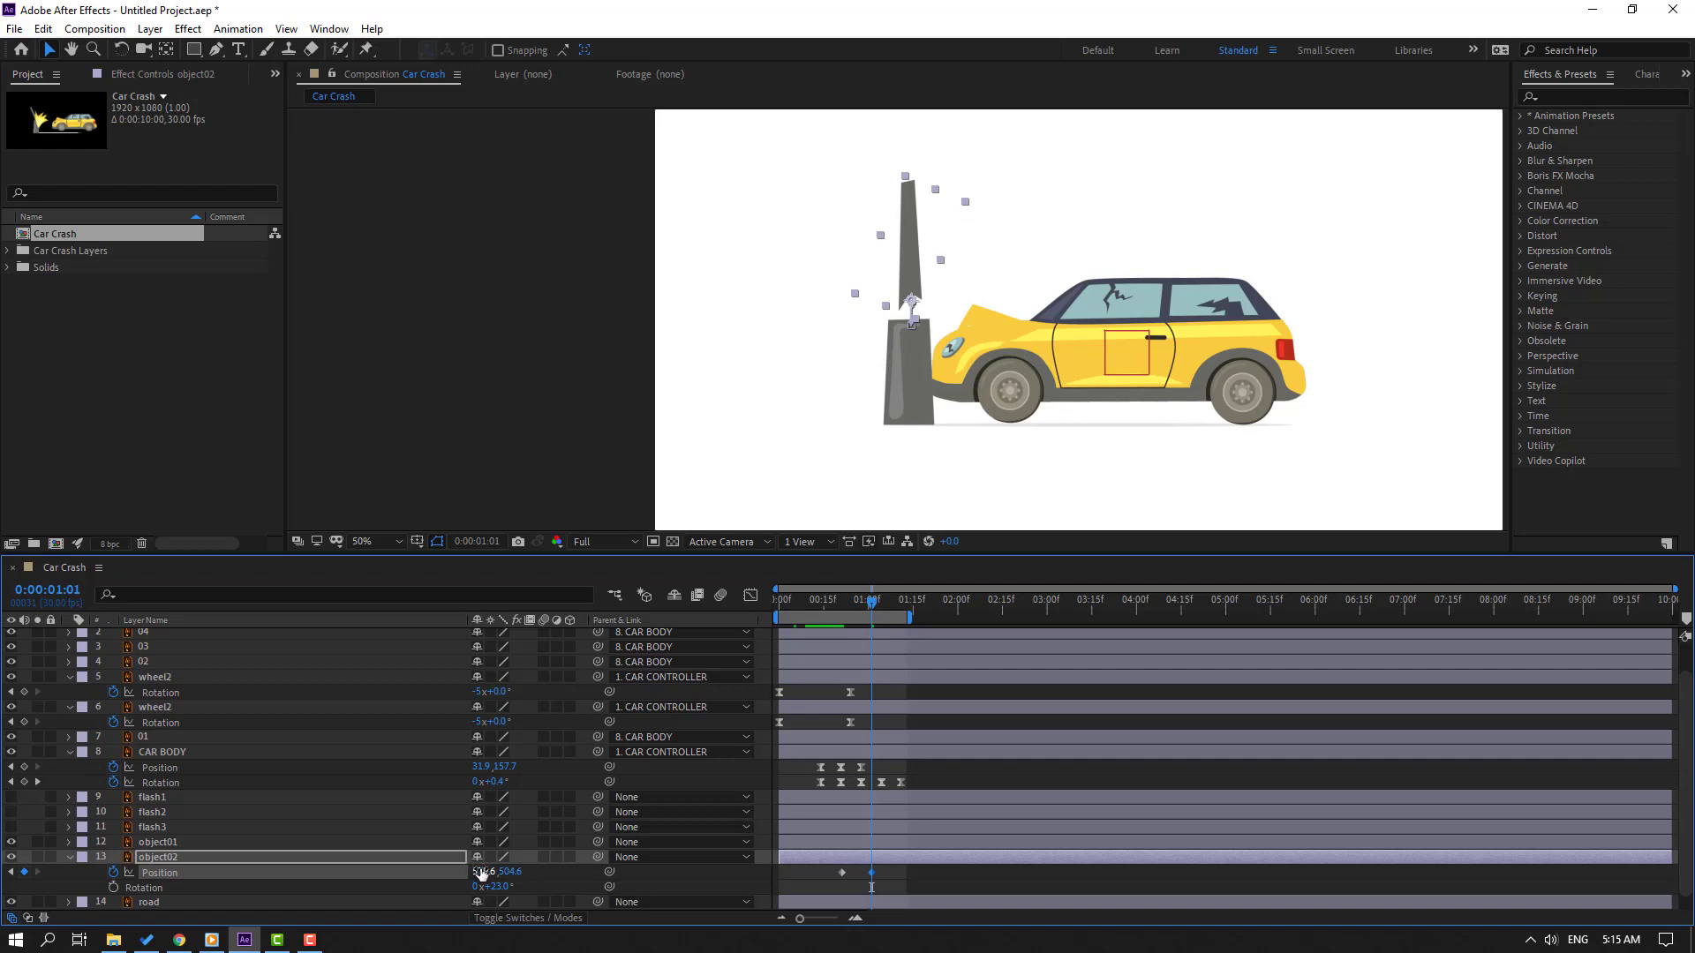
key("shift+Left")
key("shift+Left")
key("shift+Left")
key("shift+Left")
key("shift+Left")
key("shift+Left")
key("shift+Left")
key("shift+Left")
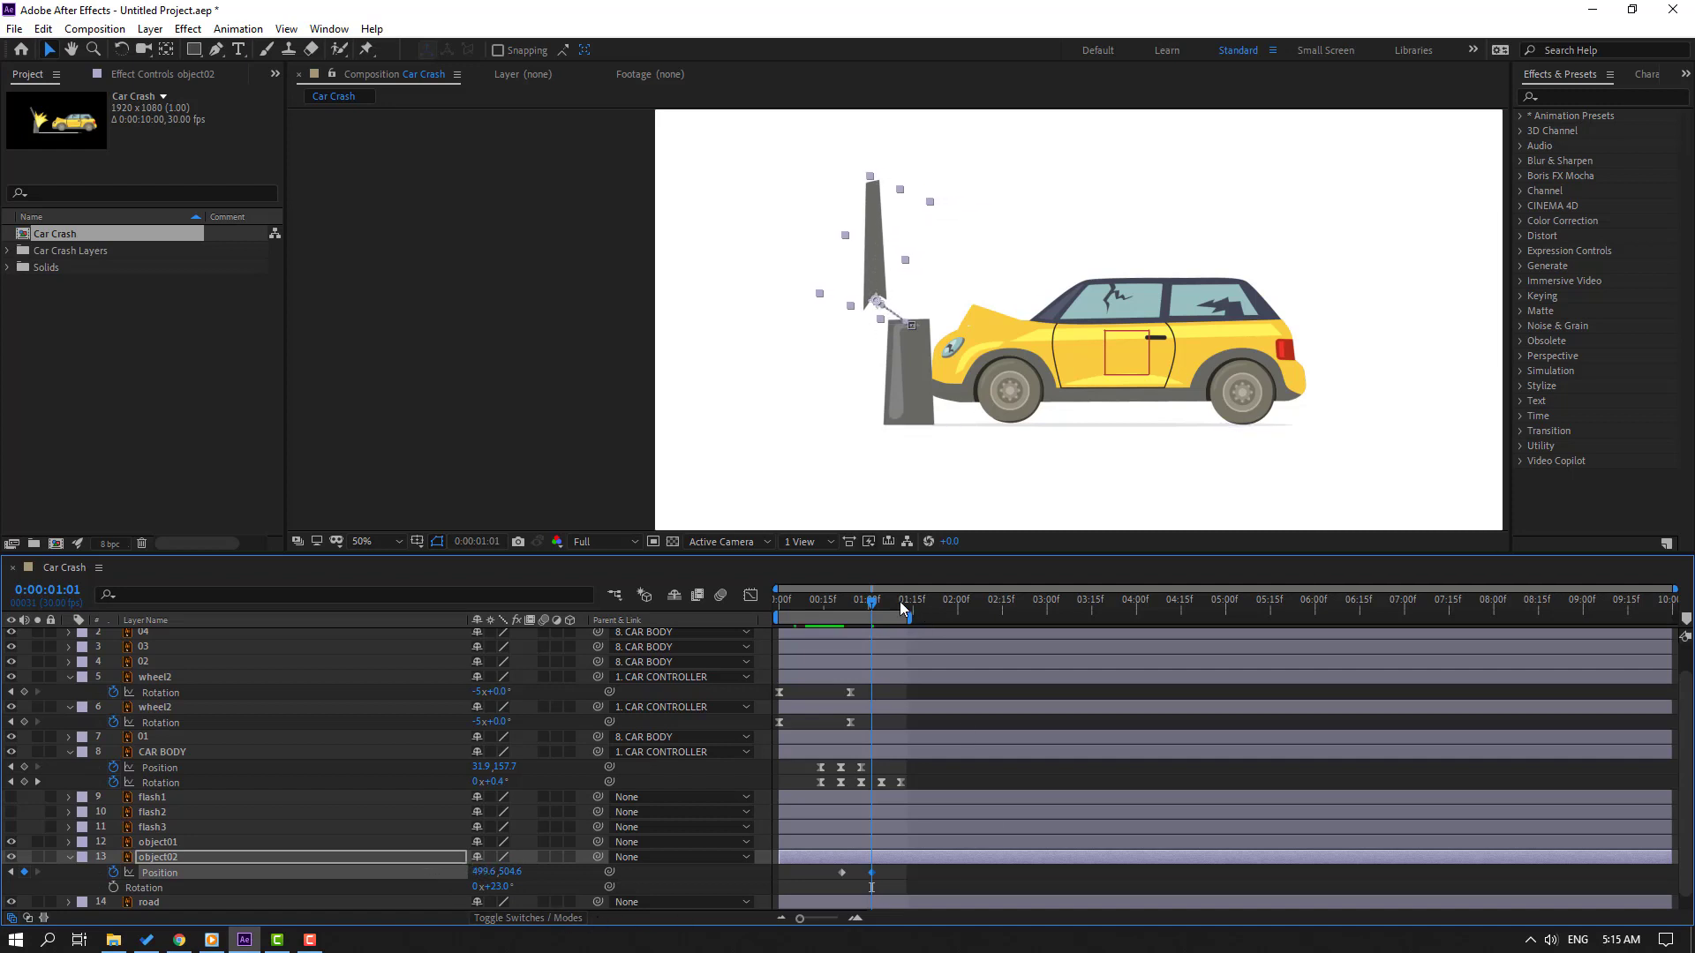
- Keyframe object02's Rotation from 23° at 0:00:00:21 to -68° at 0:00:01:01, and set its Position to 465.6, 758.6 at 0:00:01:12
mouse_move(902, 608)
left_mouse_down()
mouse_move(839, 601)
mouse_move(868, 607)
left_mouse_up()
left_click(114, 887)
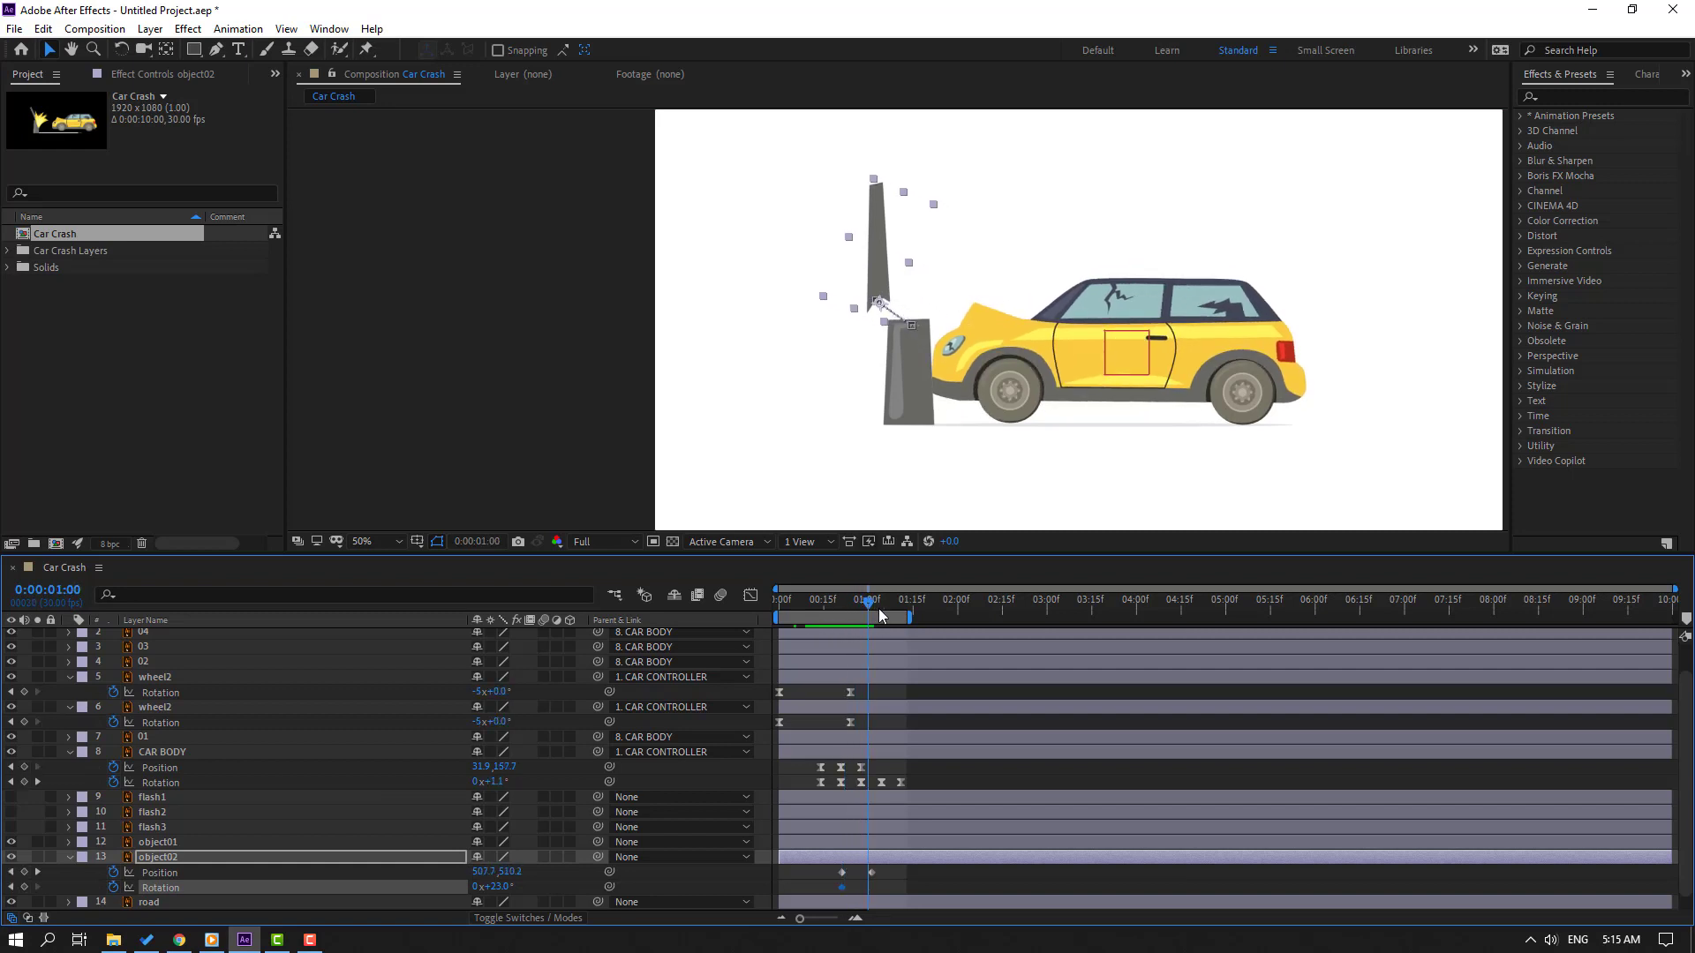
key("Page_Down")
left_click_drag(490, 887, 410, 887)
left_click_drag(878, 605, 906, 607)
left_click_drag(517, 872, 466, 879)
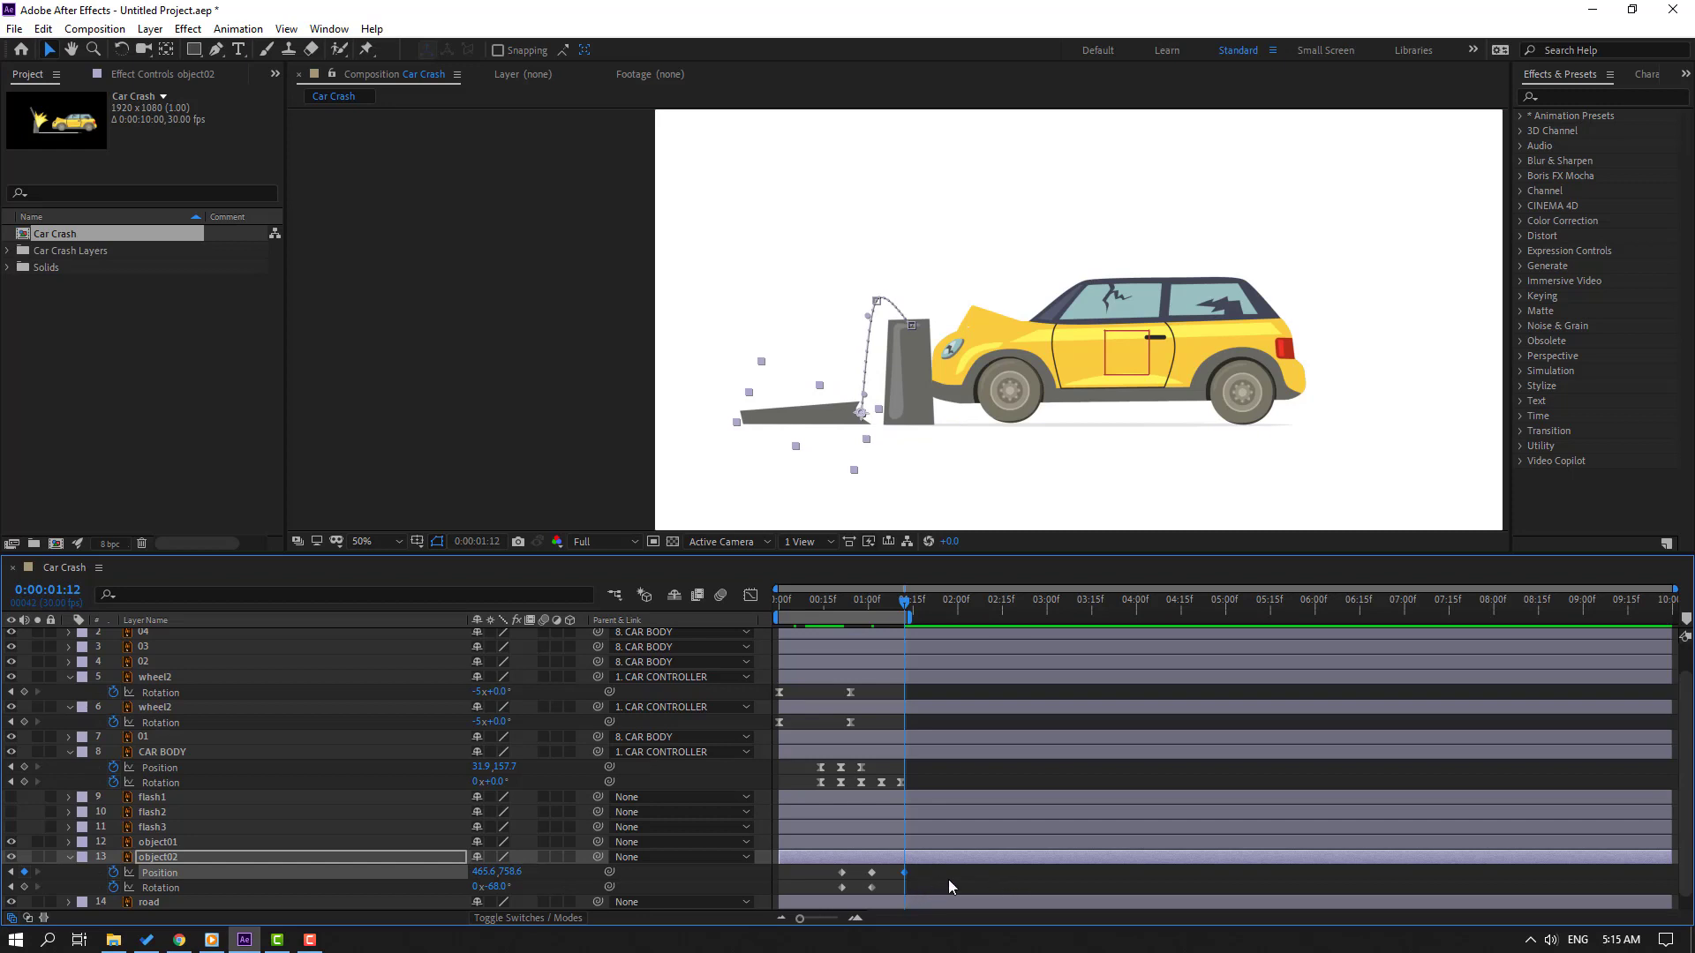
- Apply Easy Ease to all of object02's Position and Rotation keyframes and preview the falling post
left_click_drag(933, 874, 839, 891)
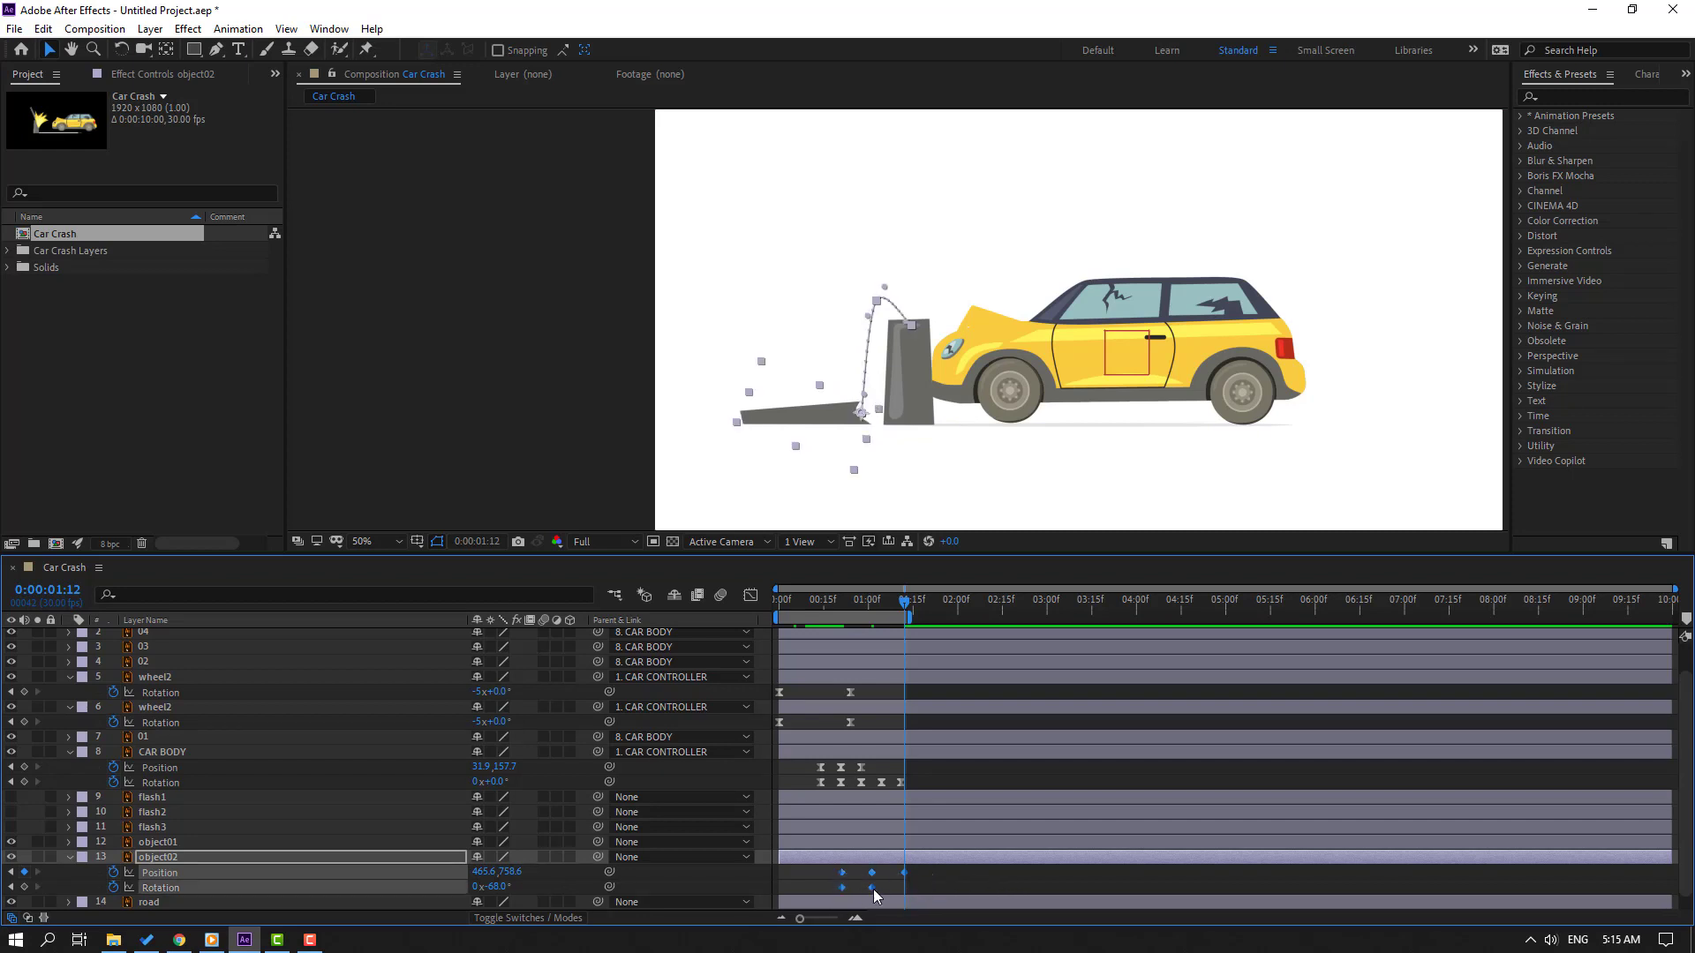
right_click(872, 888)
mouse_move(918, 879)
left_click(1153, 757)
key("space")
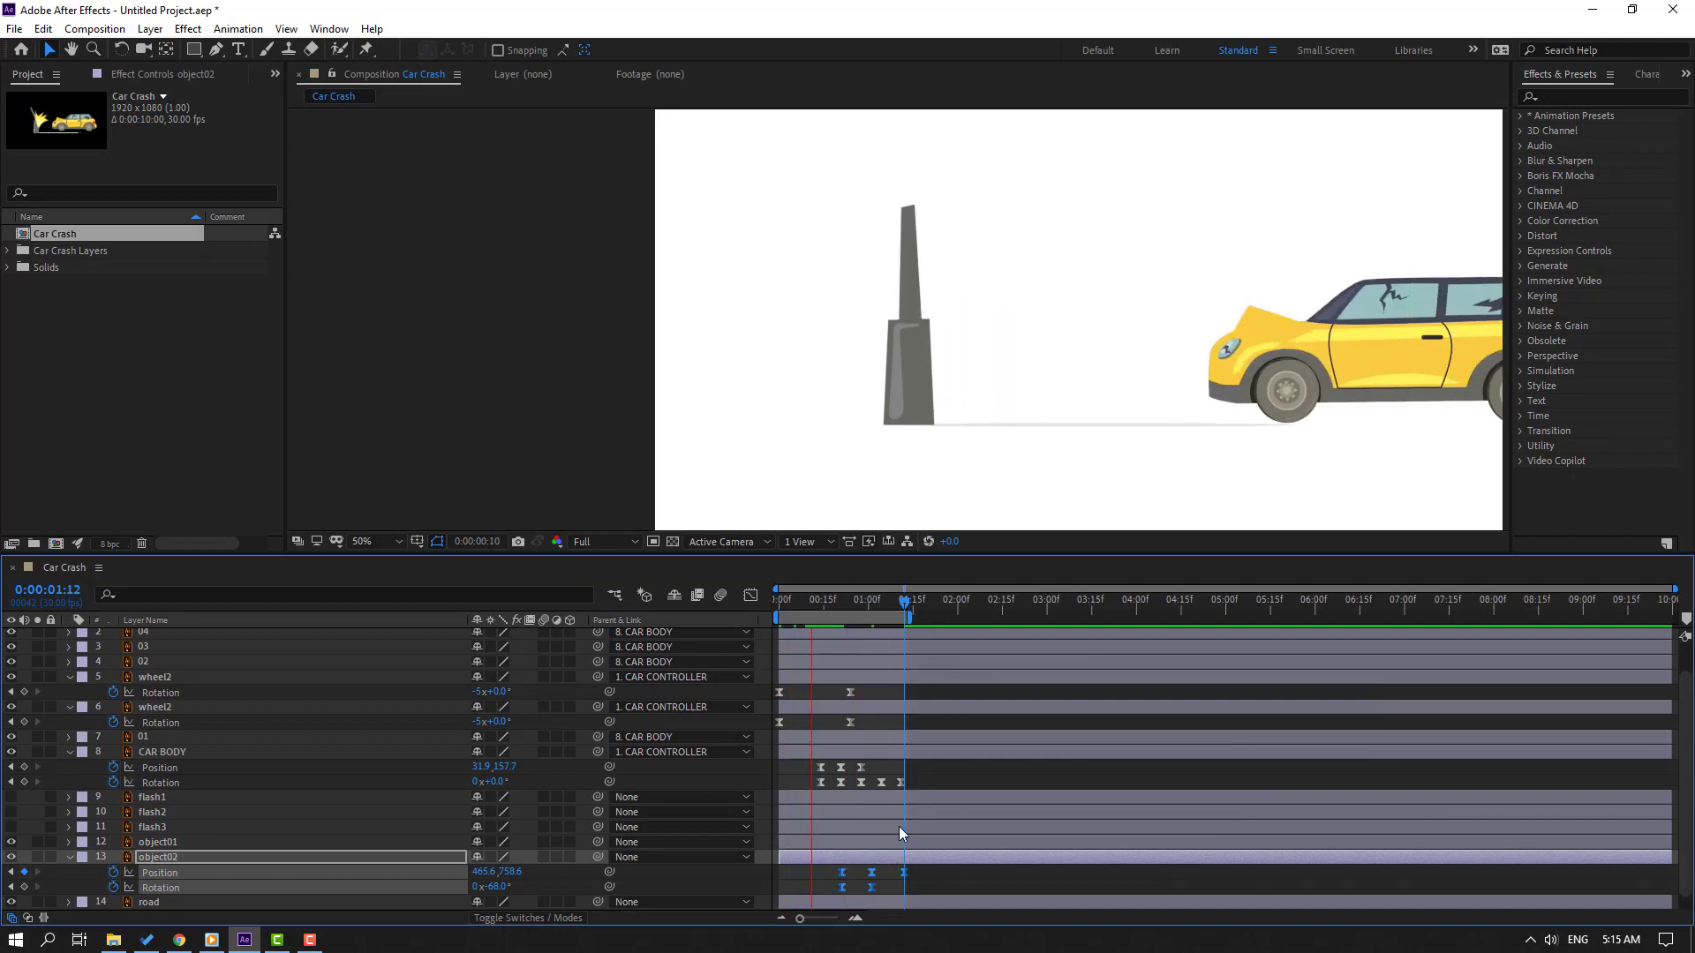
- Reshape object02's Position speed curves in the Graph Editor to peak soon after take-off and just before landing, and preview the fall
key("space")
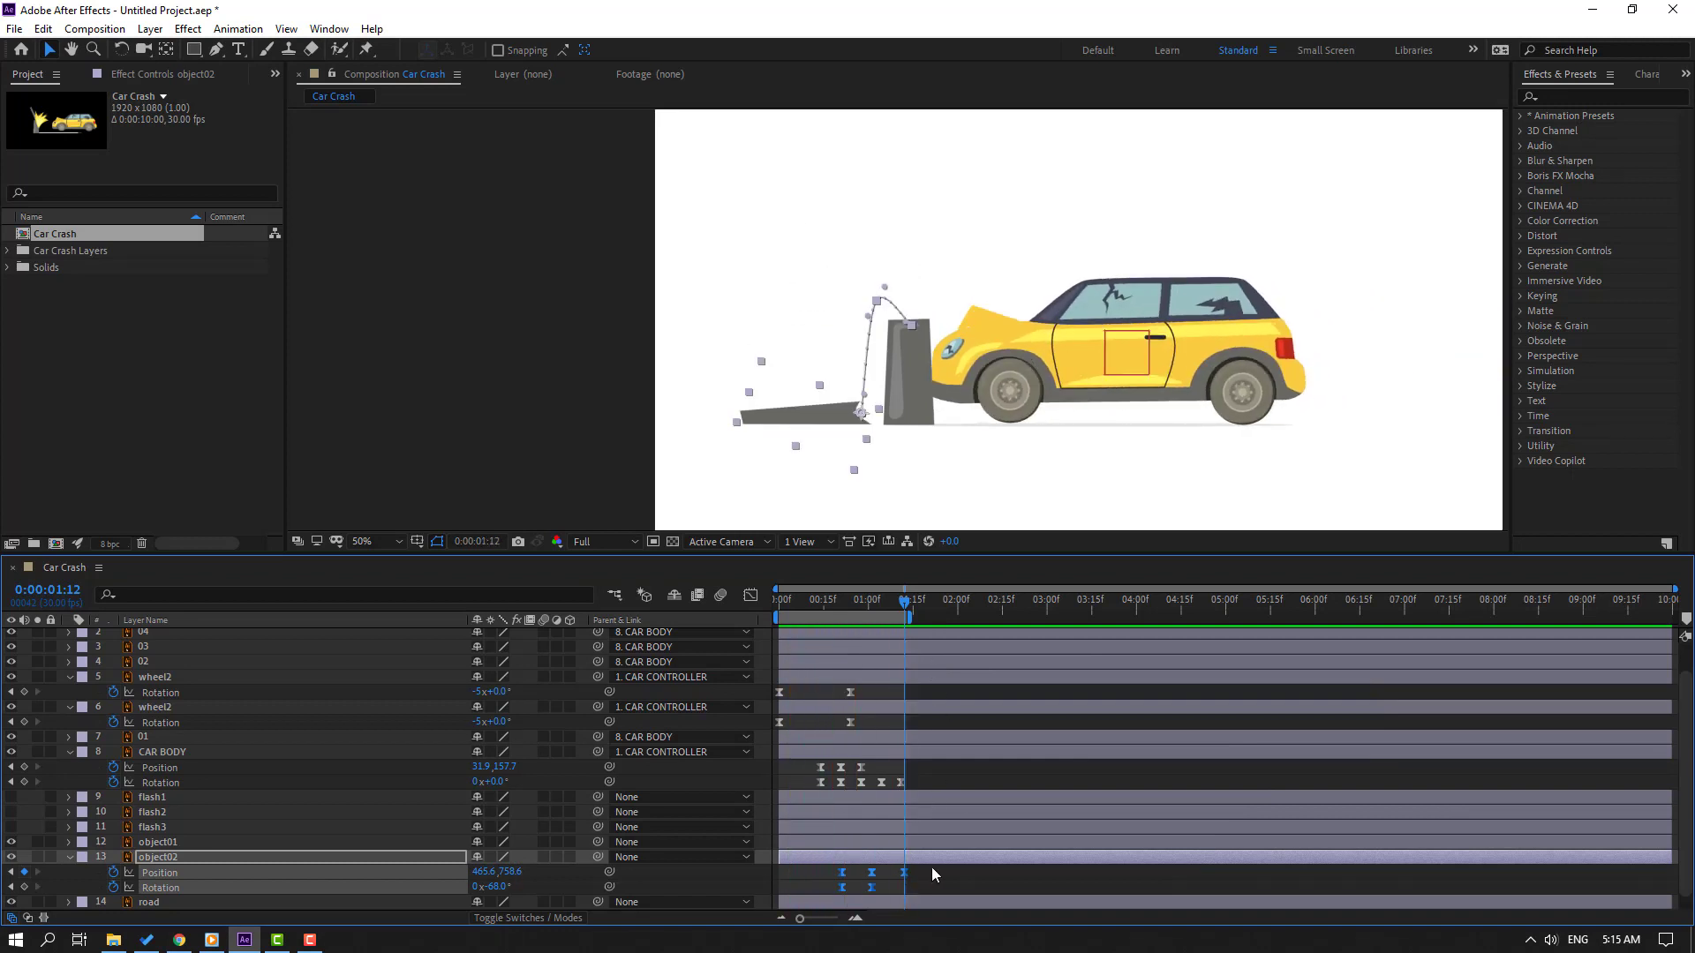
left_click(751, 594)
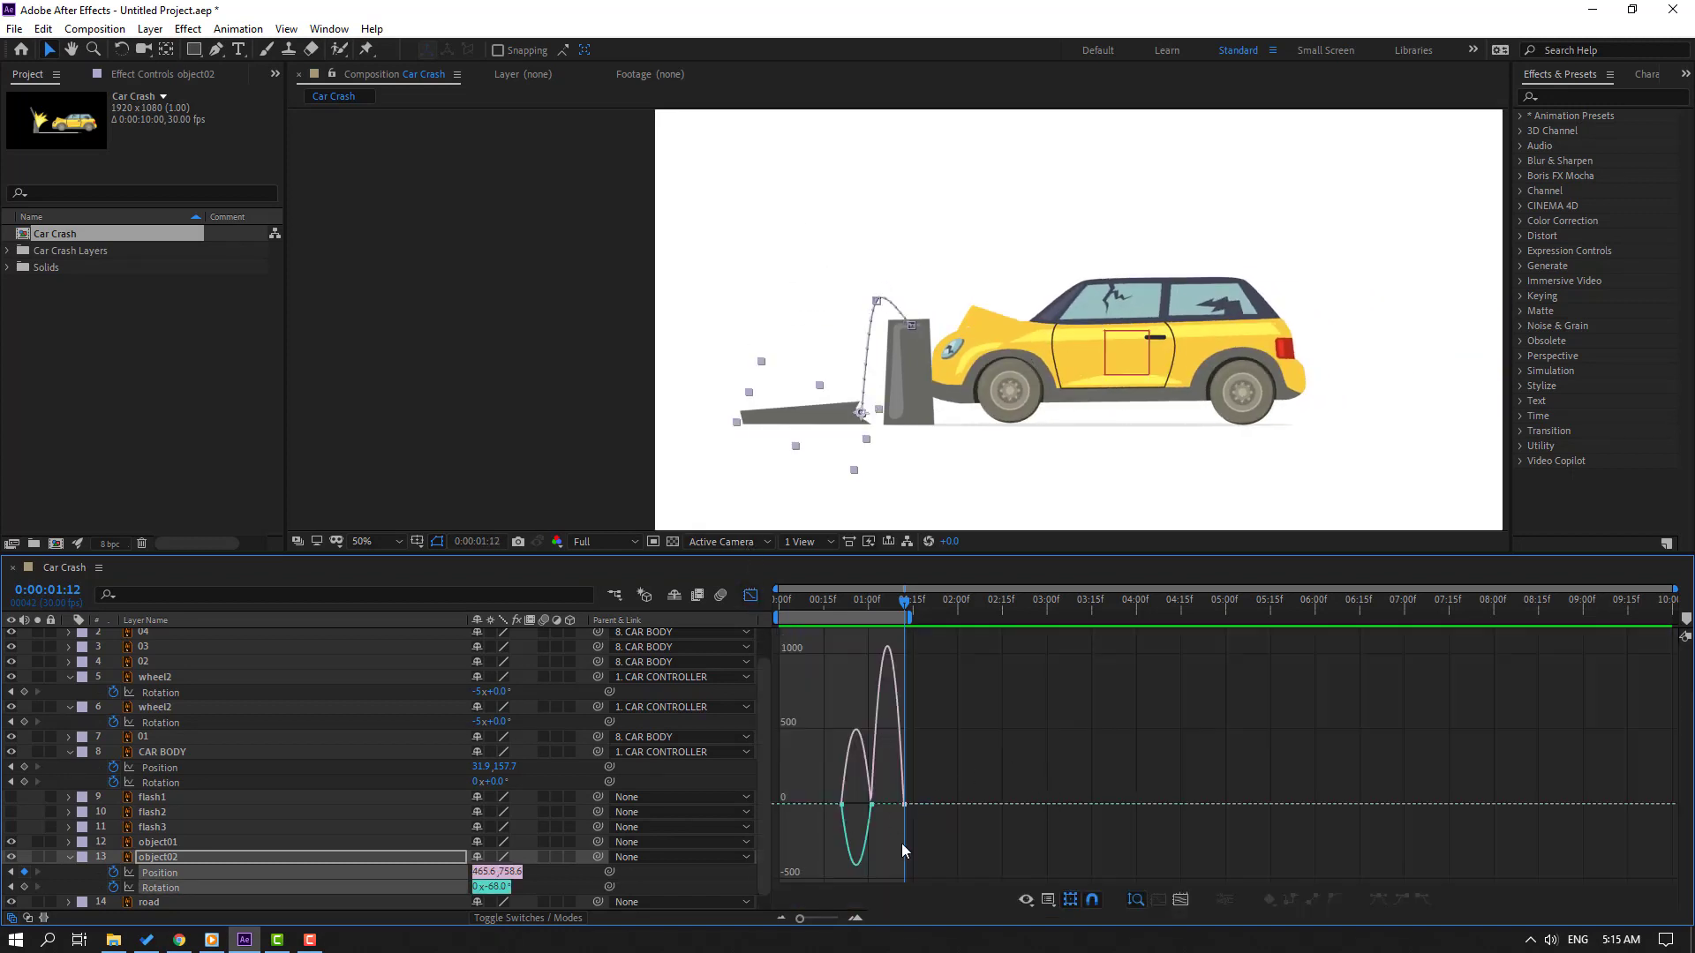
scroll(906, 852, "up", 1)
scroll(935, 853, "left", 1)
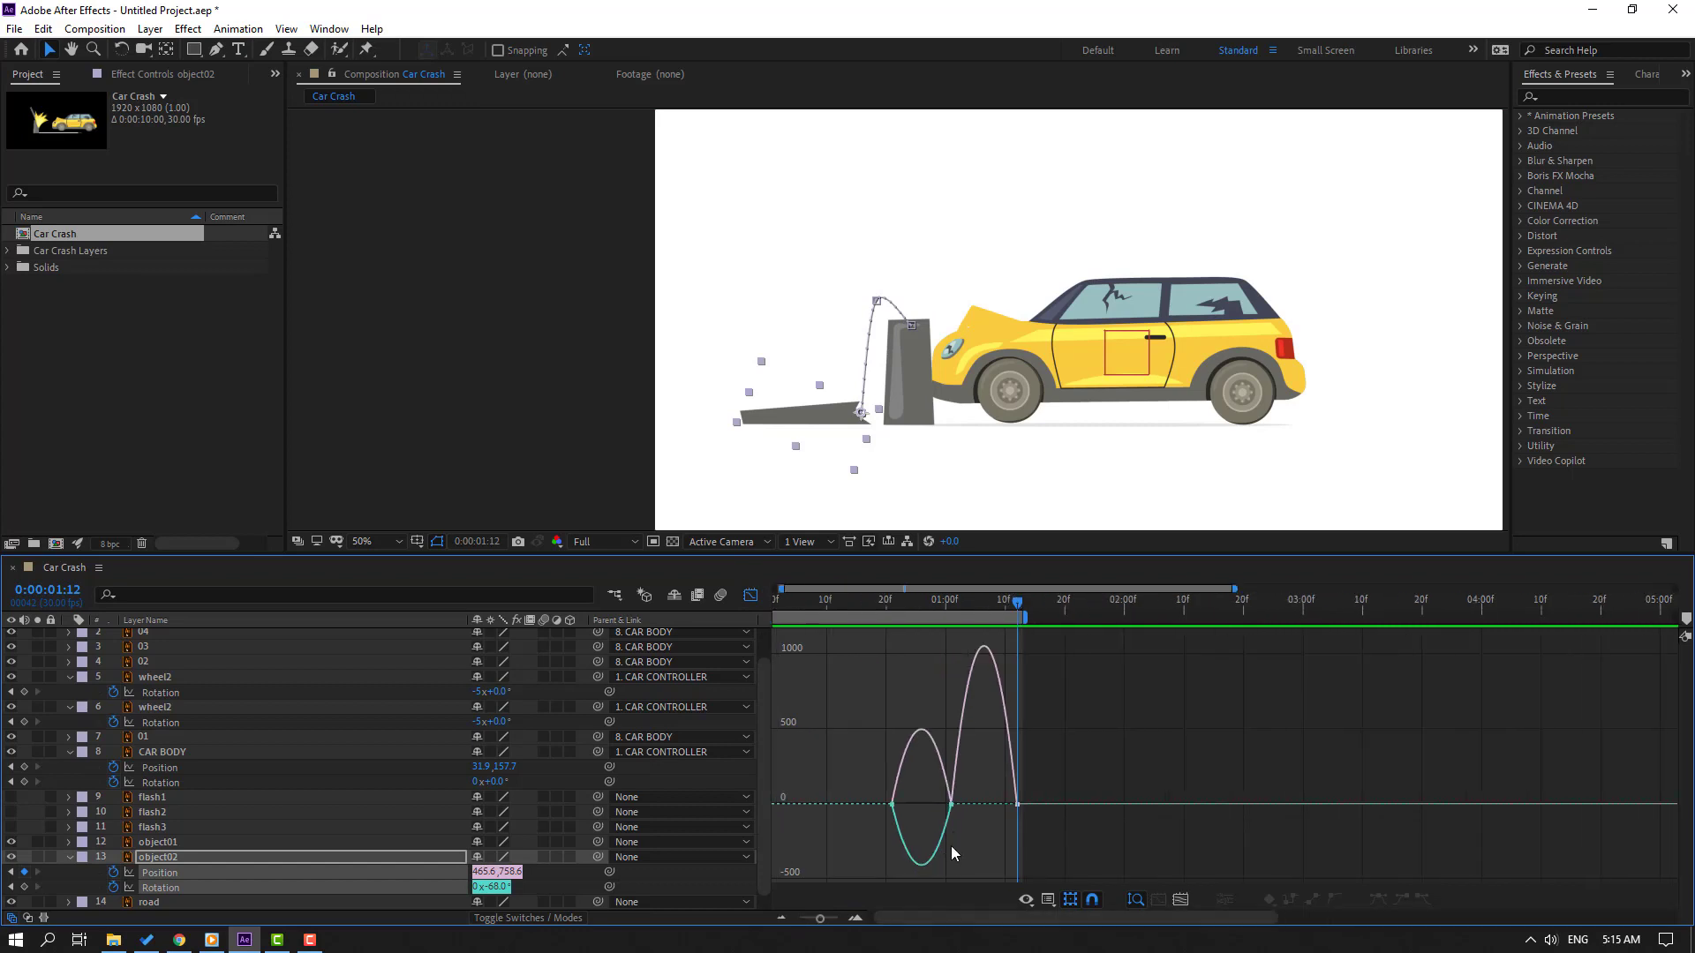
left_click(942, 773)
left_click_drag(940, 804, 1006, 816)
left_click(955, 792)
key("space")
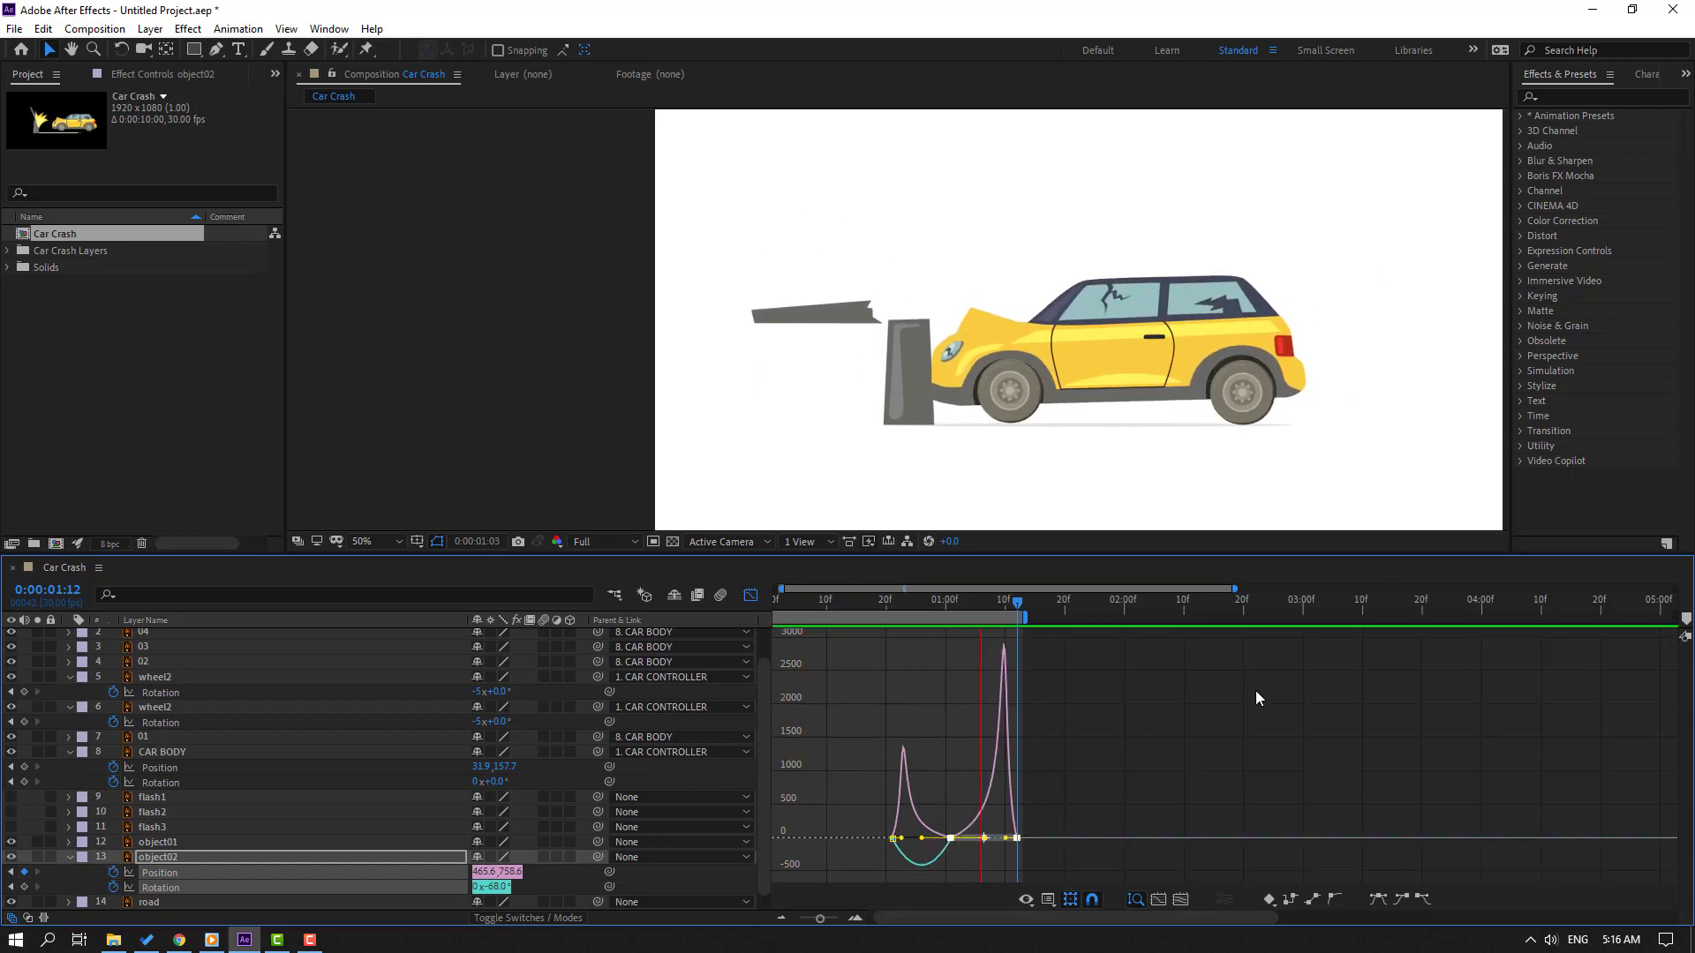
key("space")
- Trim the work area to about 0:00:00:16 through 0:00:01:17 and preview the crash section
left_click_drag(923, 674, 1007, 677)
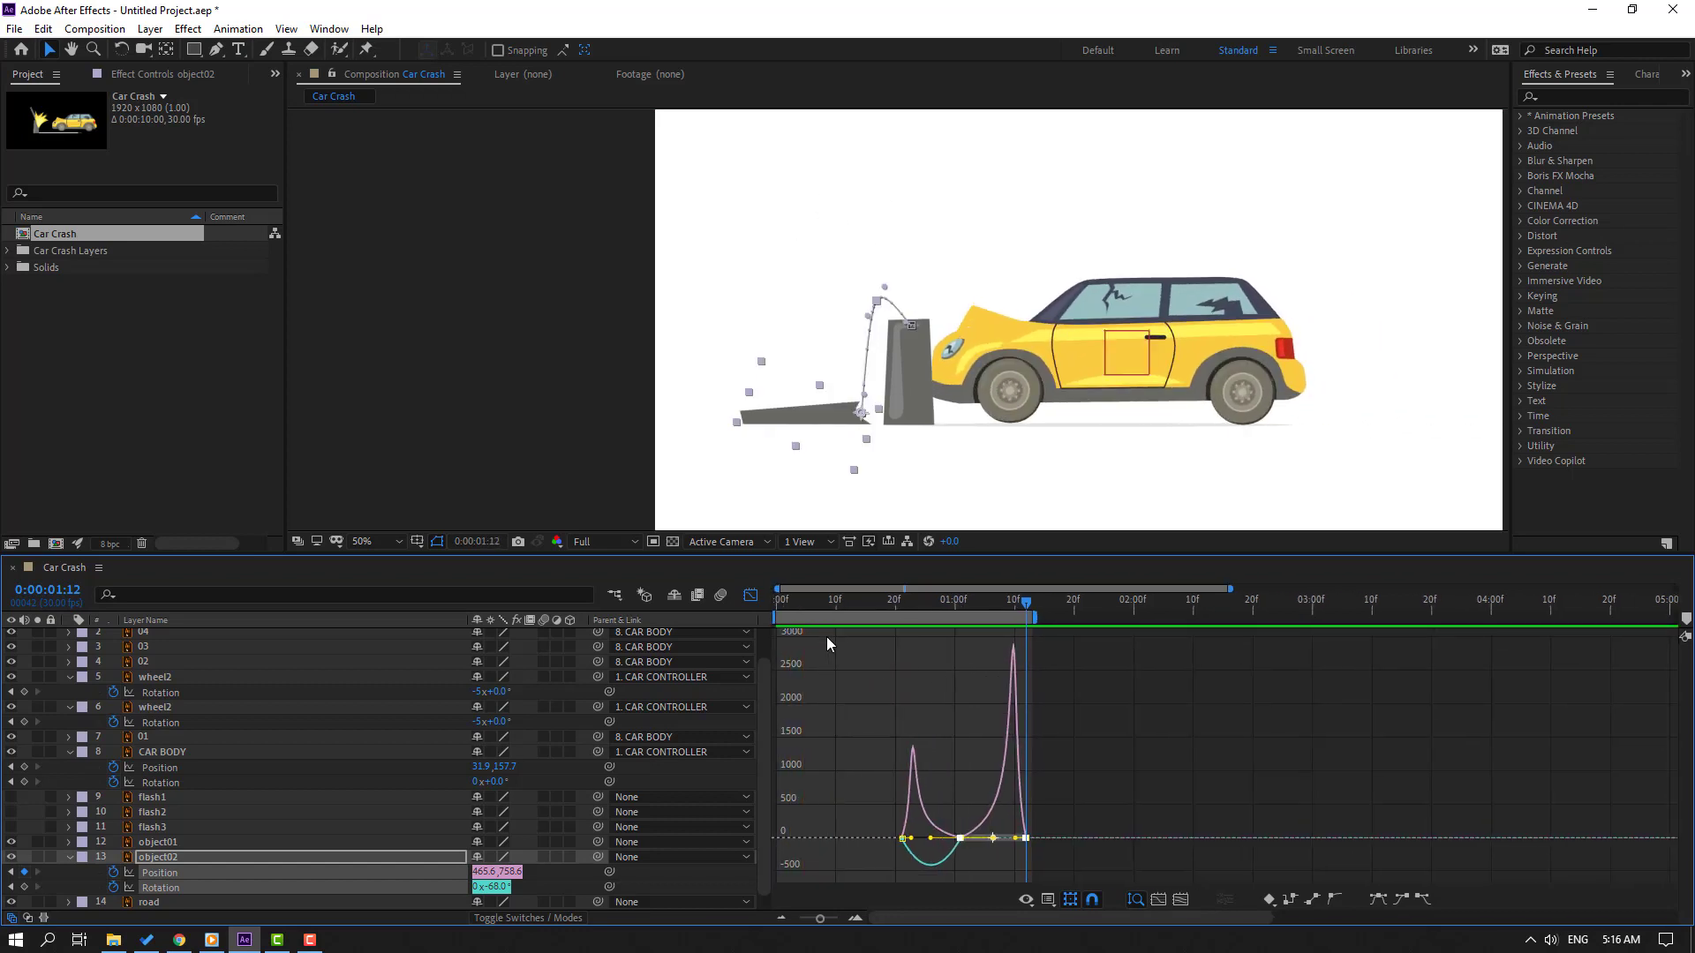
left_click_drag(779, 620, 878, 634)
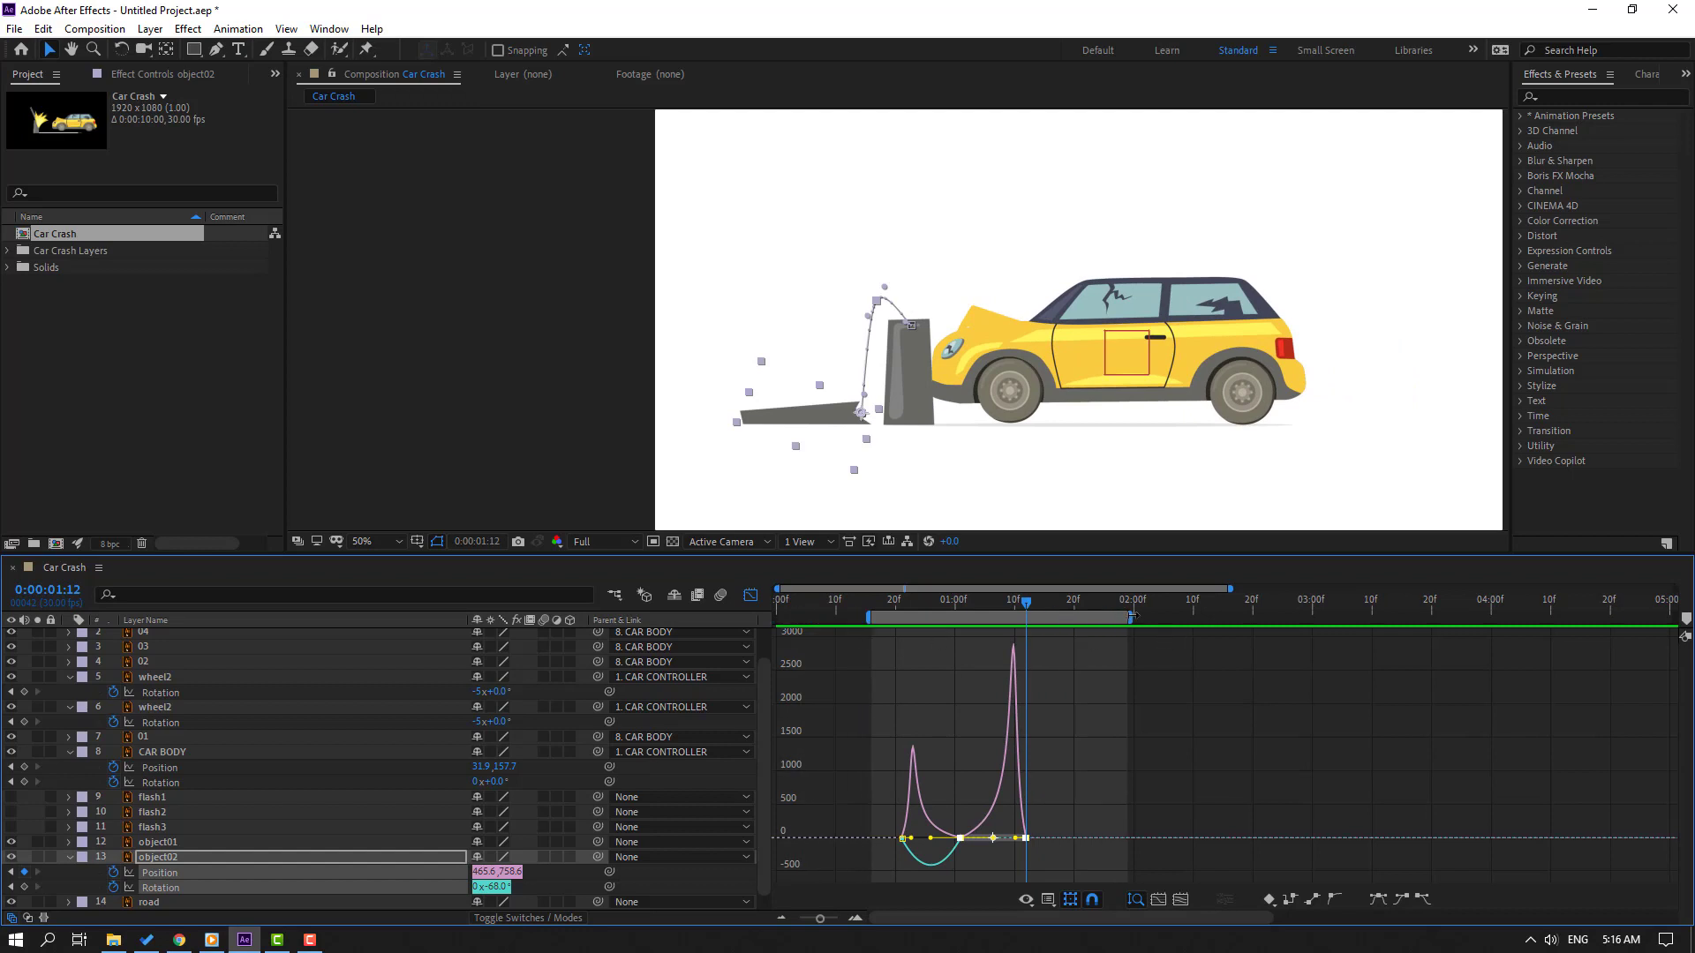
left_click_drag(1132, 617, 1058, 618)
key("space")
key("space")
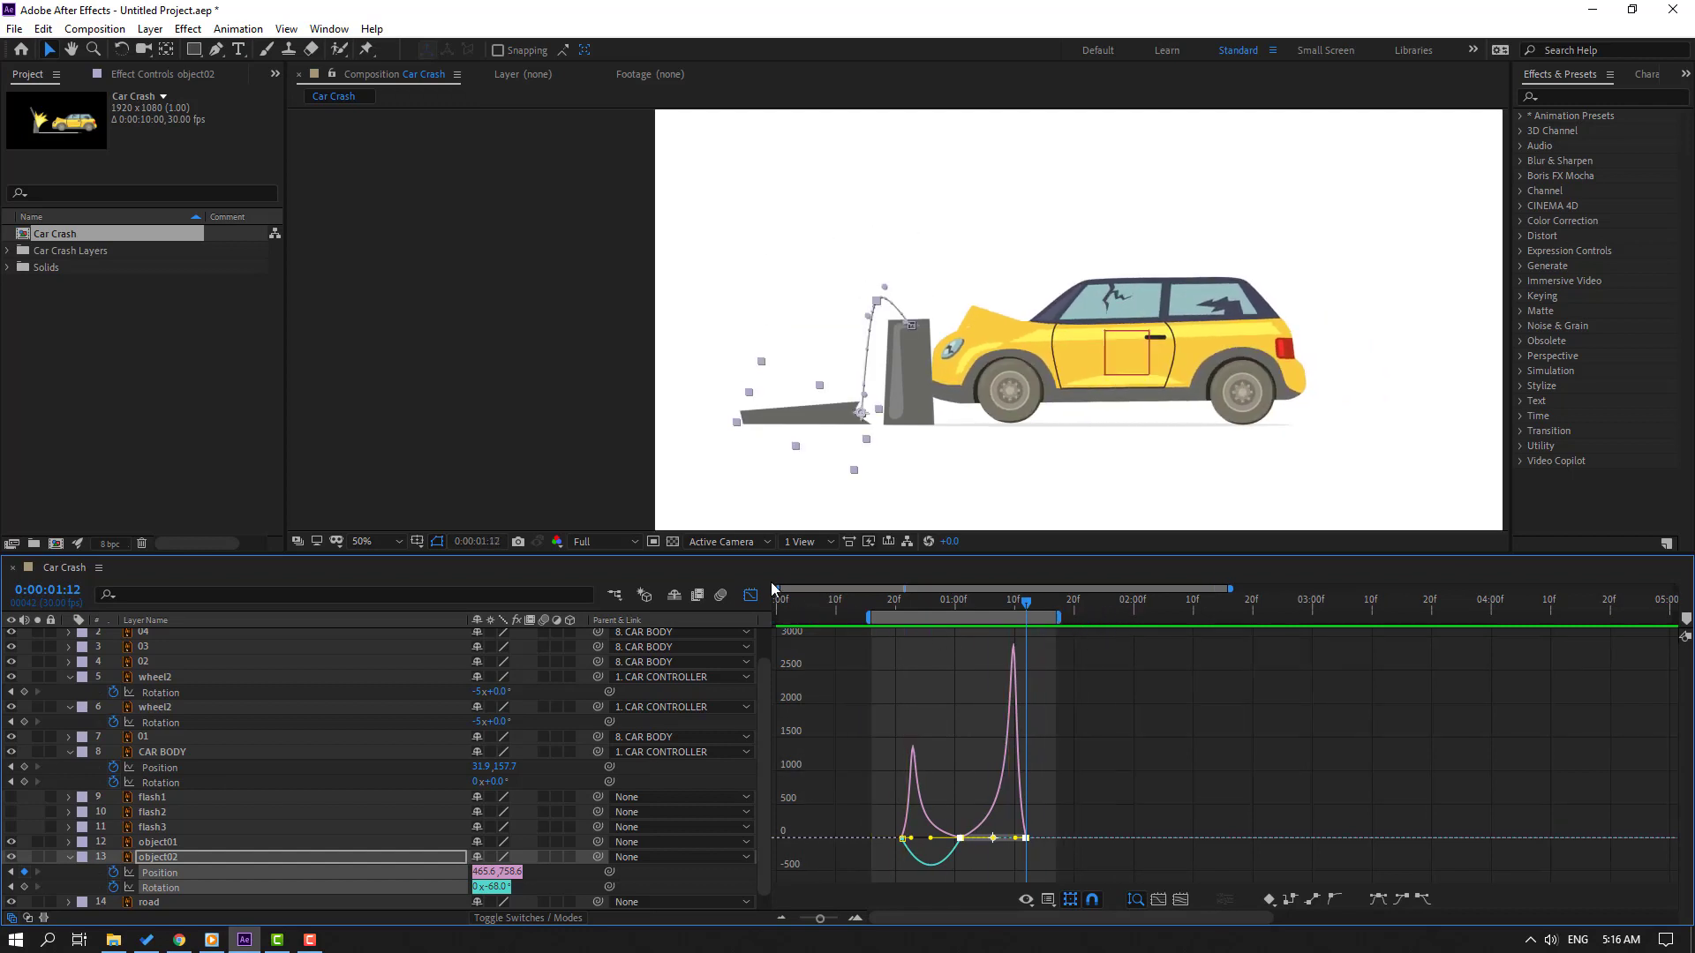
- Return to the keyframe view, move object02's last Position keyframe earlier to about 0:00:01:07, and preview the faster fall
left_click(748, 596)
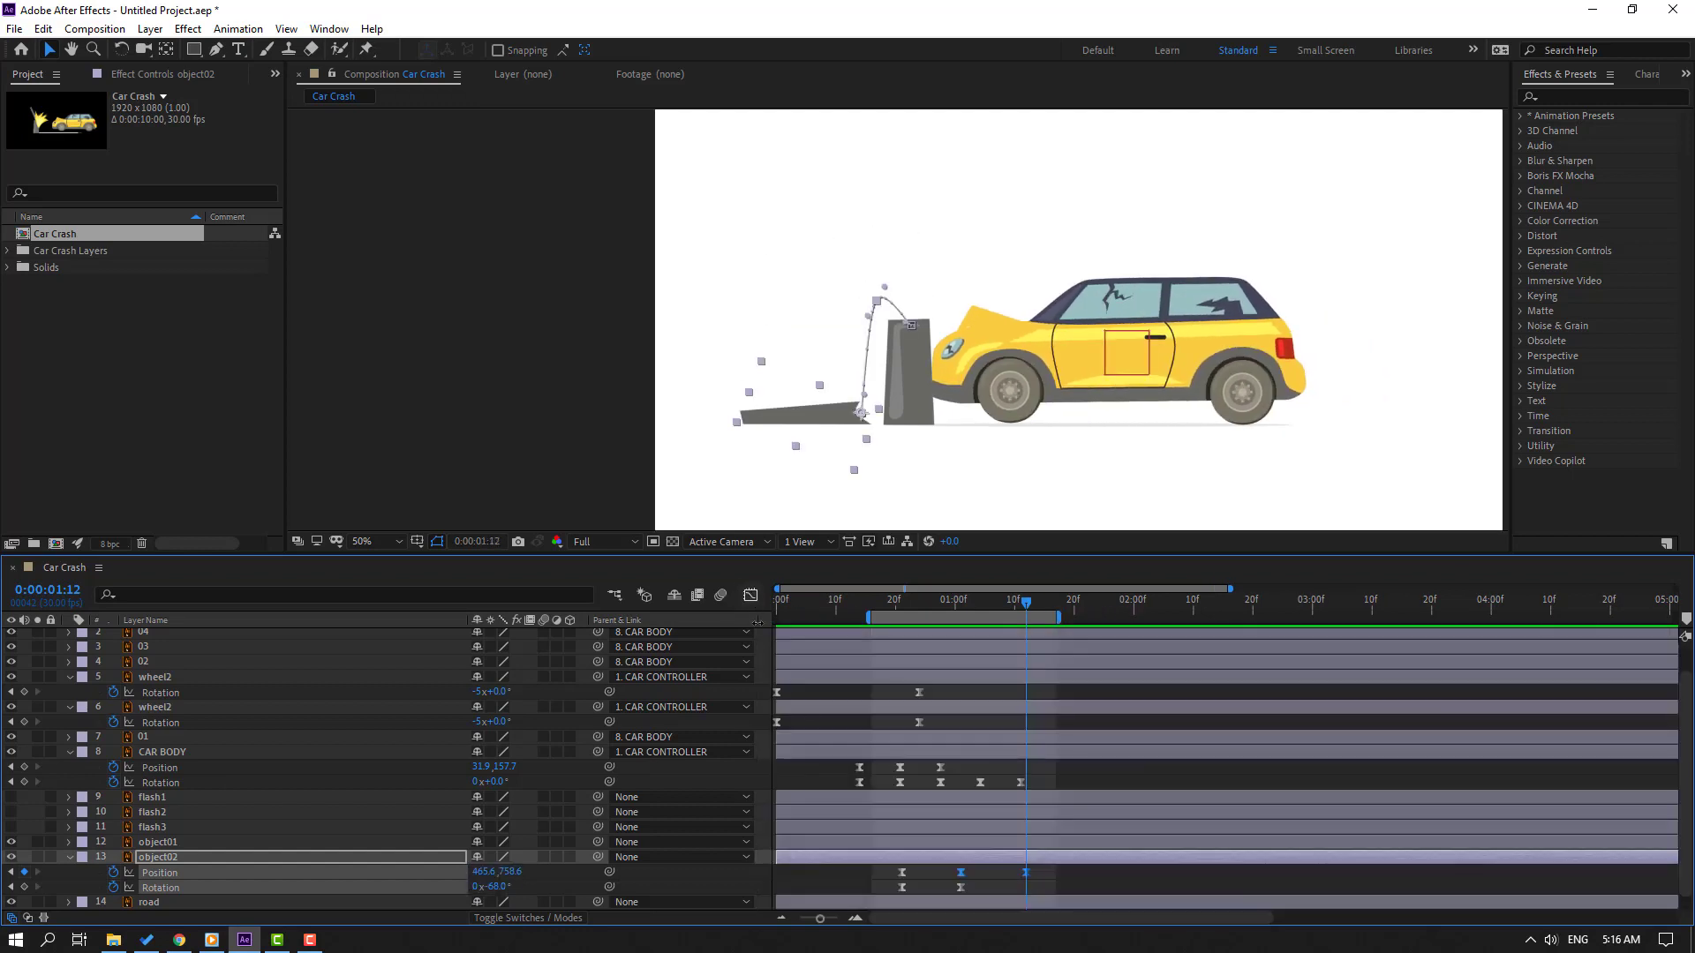
left_click(1096, 886)
left_click(1025, 872)
left_click_drag(1026, 874, 1001, 872)
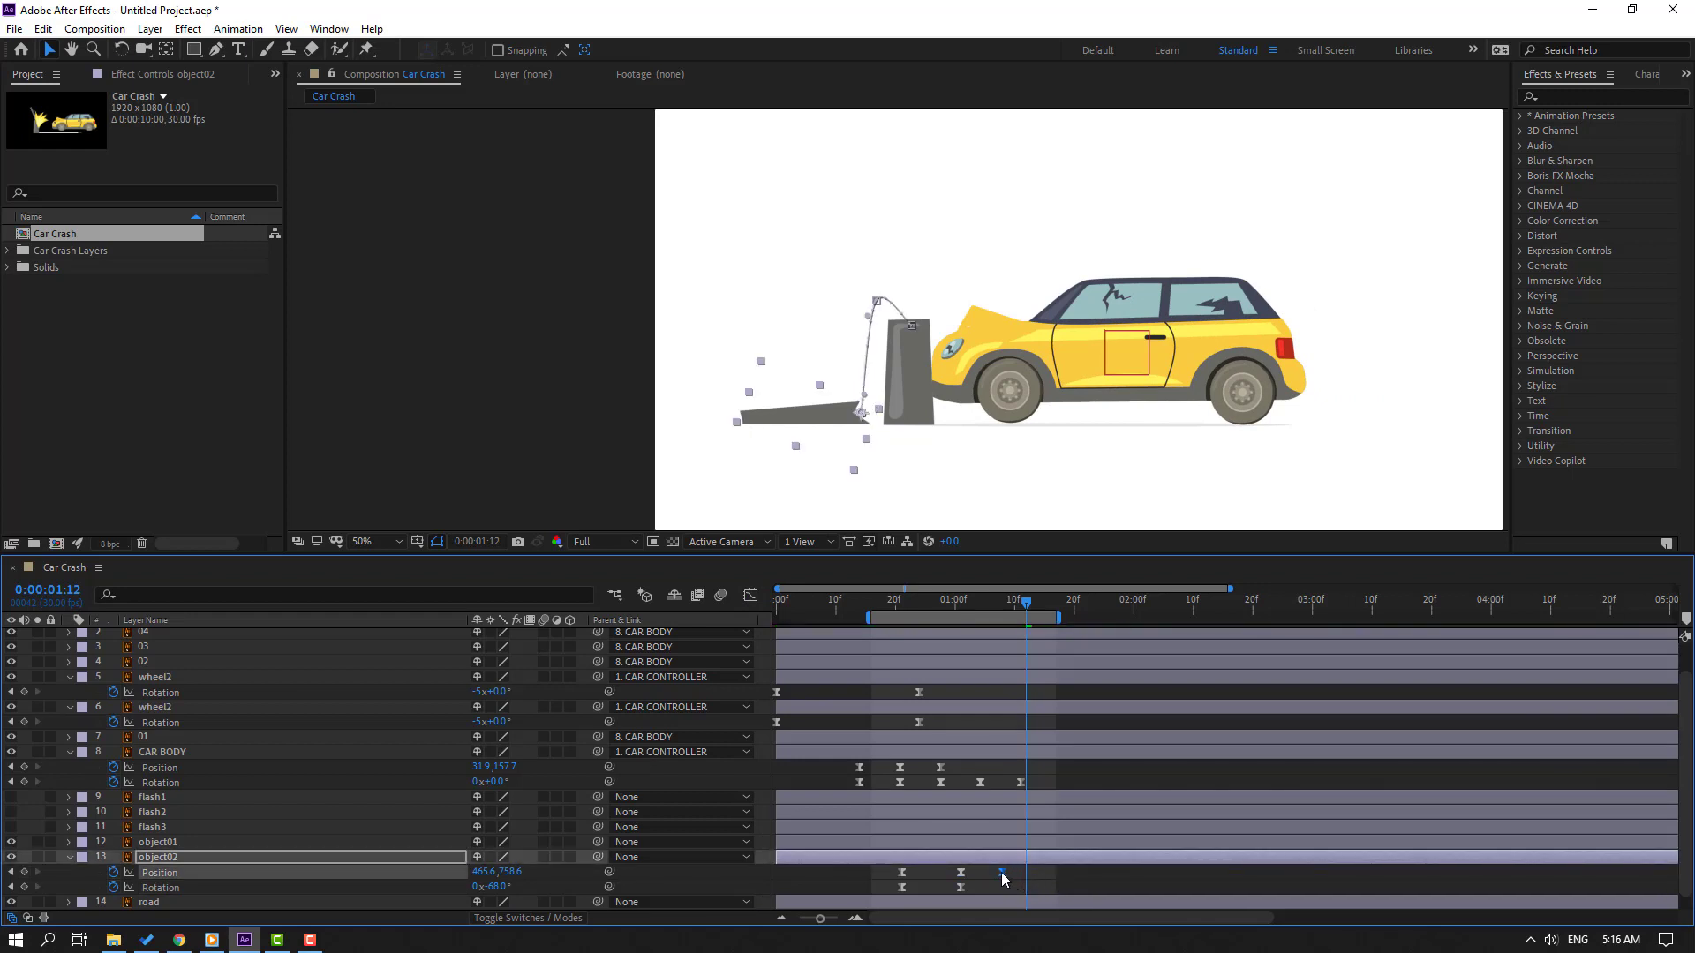
key("space")
- Shift object02's middle Position and Rotation keyframes to 0:00:00:28 and its final Position keyframe to 0:00:01:04, and preview the timing
key("space")
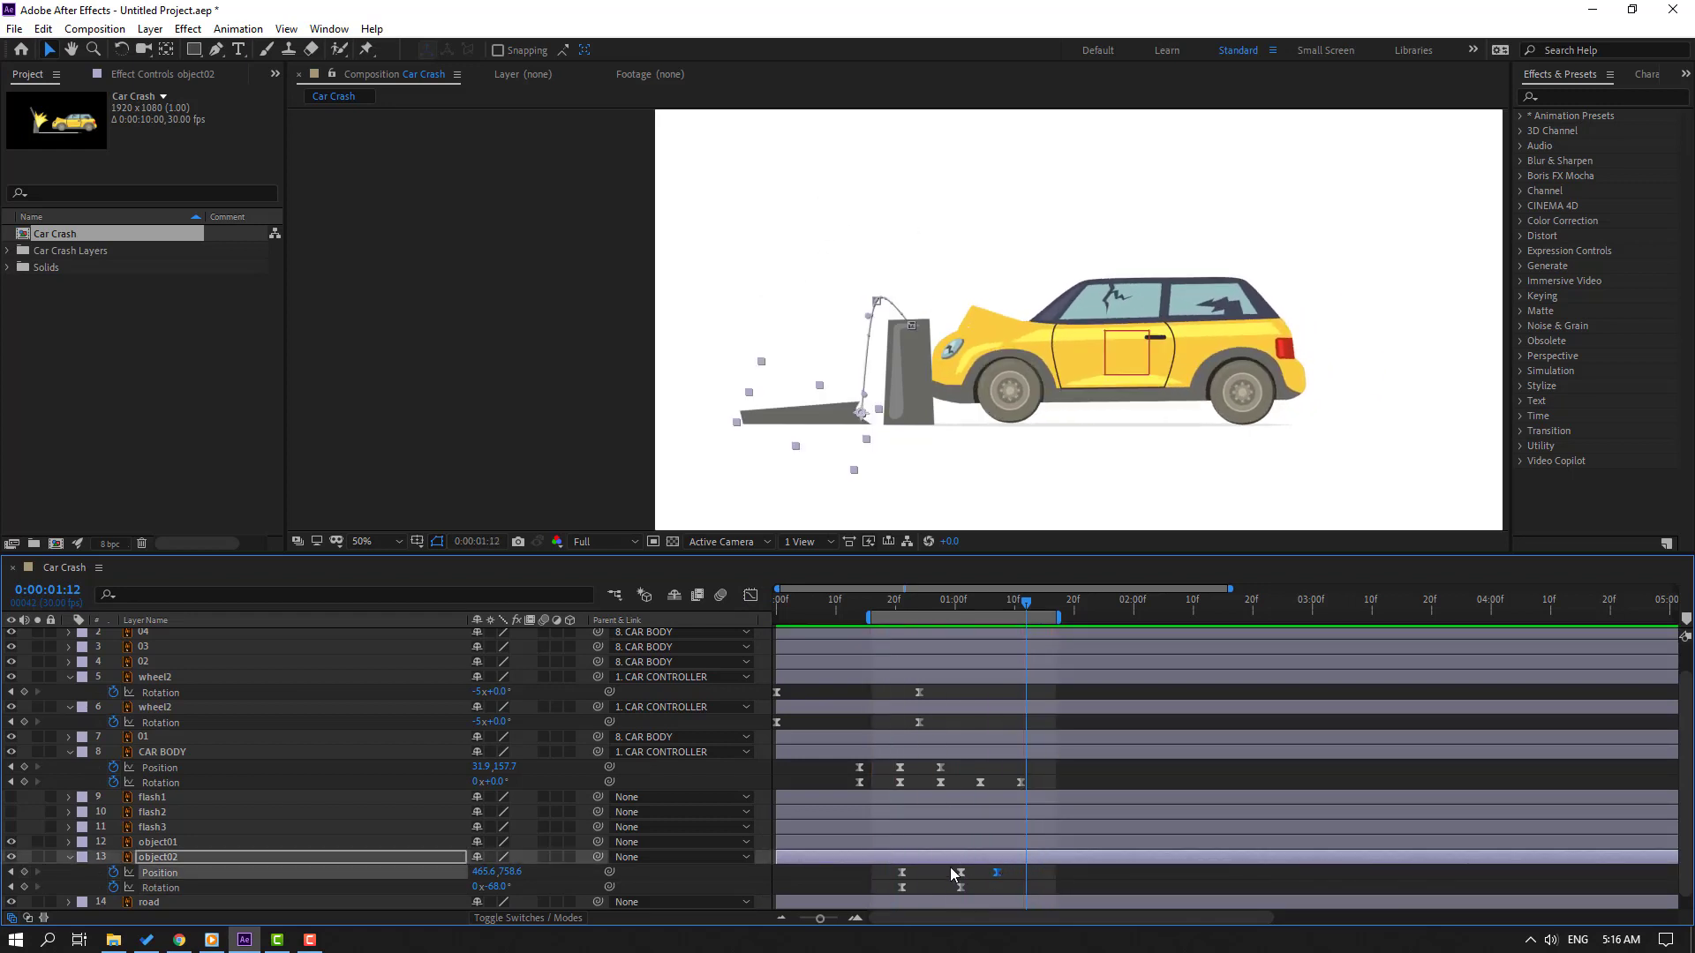
left_click_drag(1017, 868, 943, 887)
key("space")
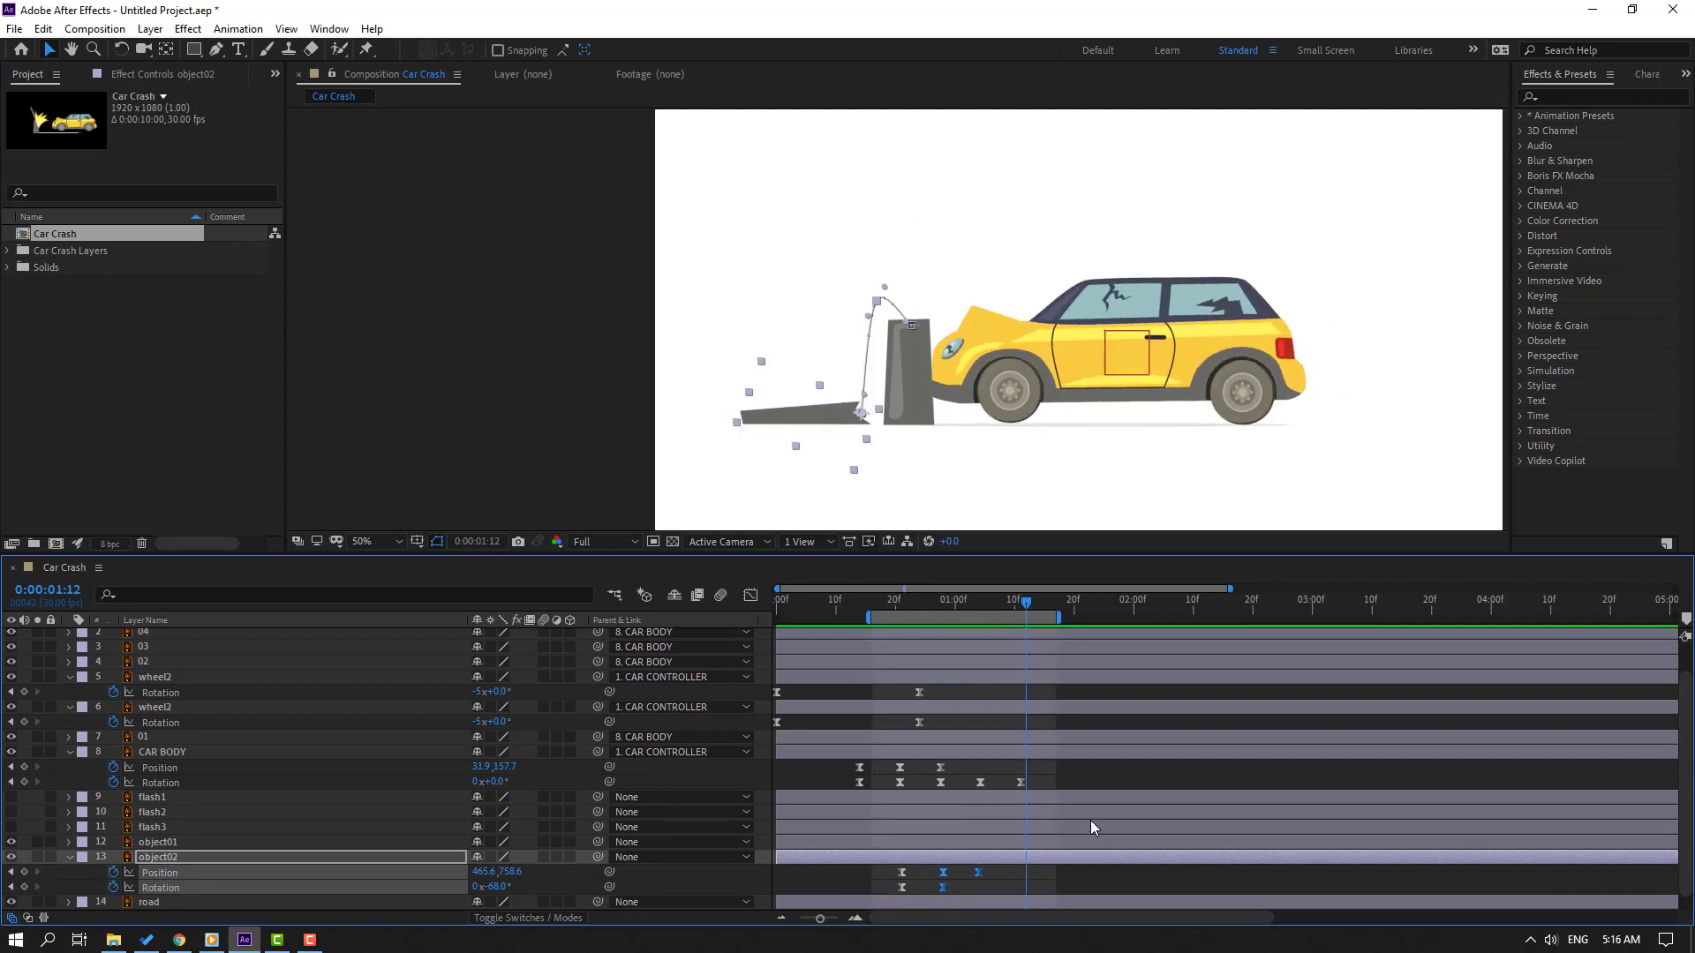
key("space")
- Lower object02 to Position 505.6, 543.6 at 0:00:00:28, adjust its path's landing point to 462.6, 754.6, and preview the motion
left_click_drag(856, 597, 940, 605)
scroll(885, 293, "up", 2)
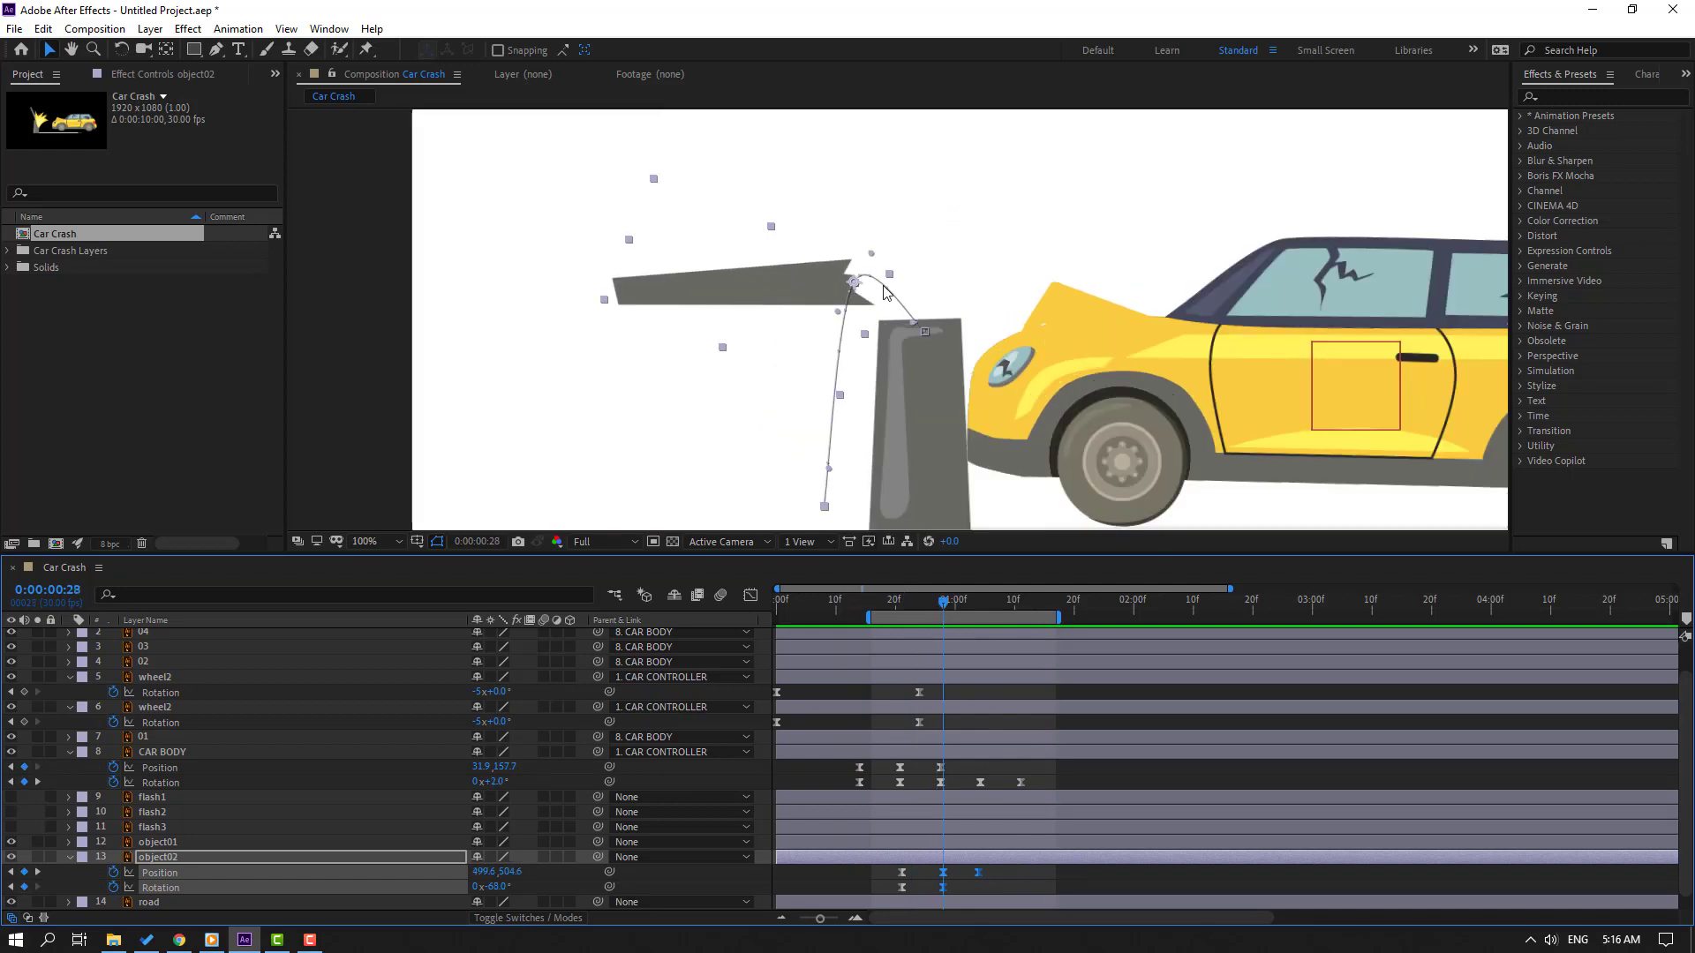
left_click(1121, 886)
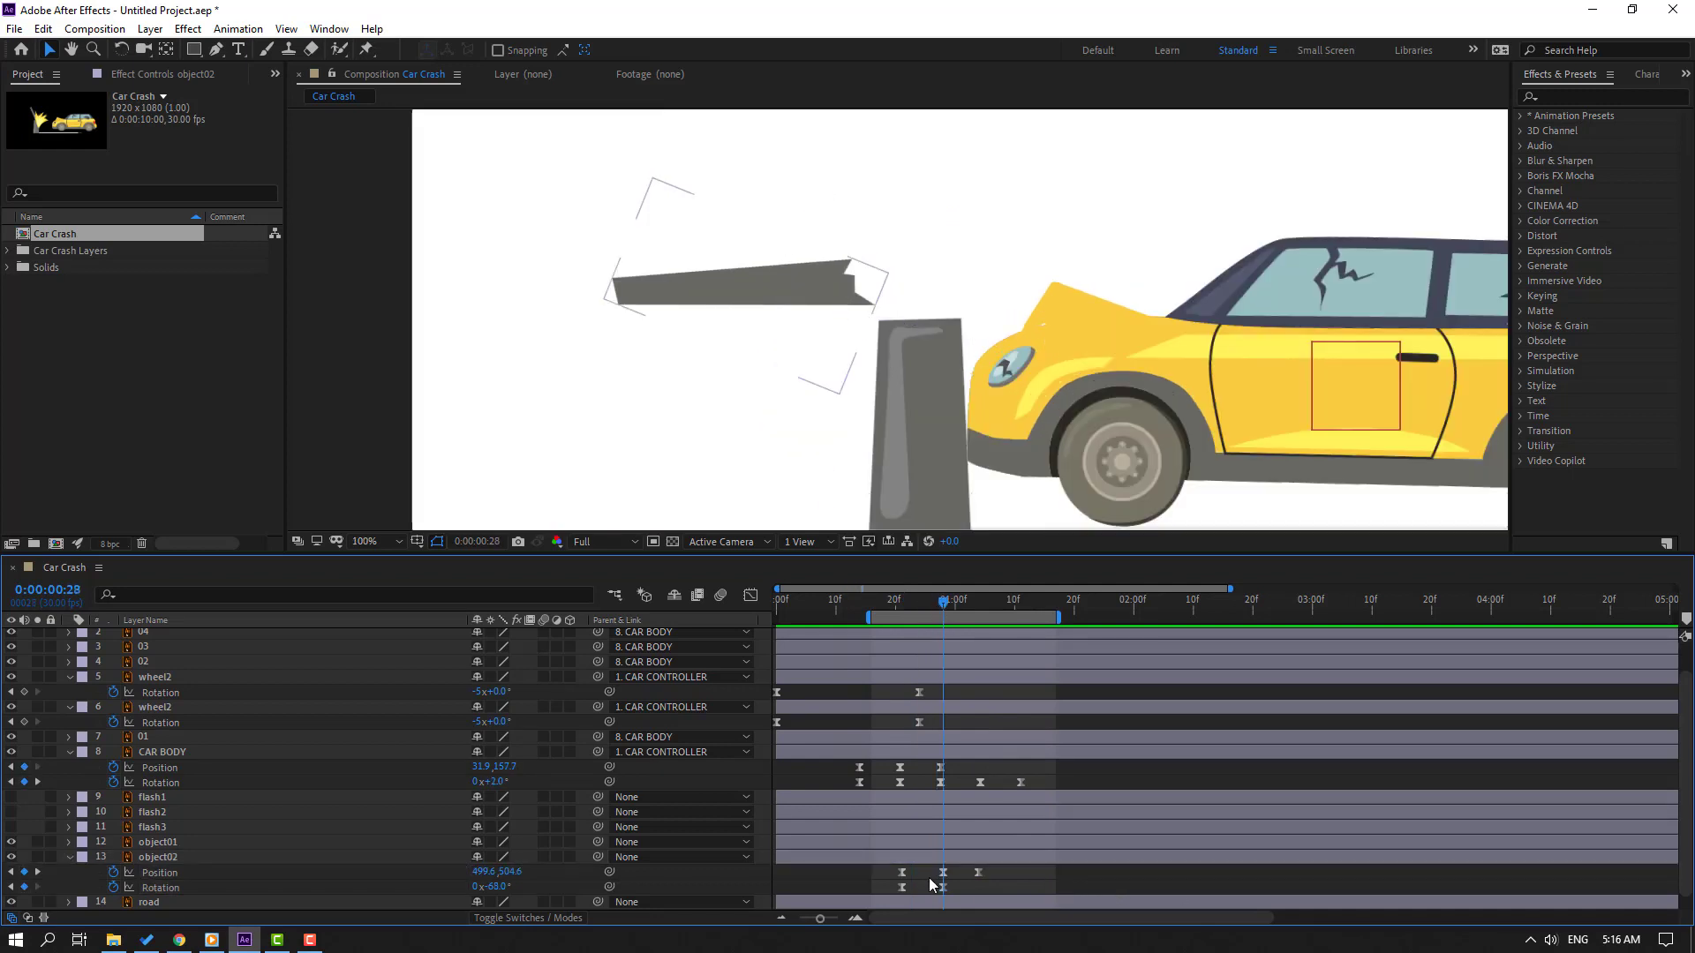
left_click(812, 270)
left_click_drag(855, 288, 860, 323)
left_click_drag(821, 509, 935, 396)
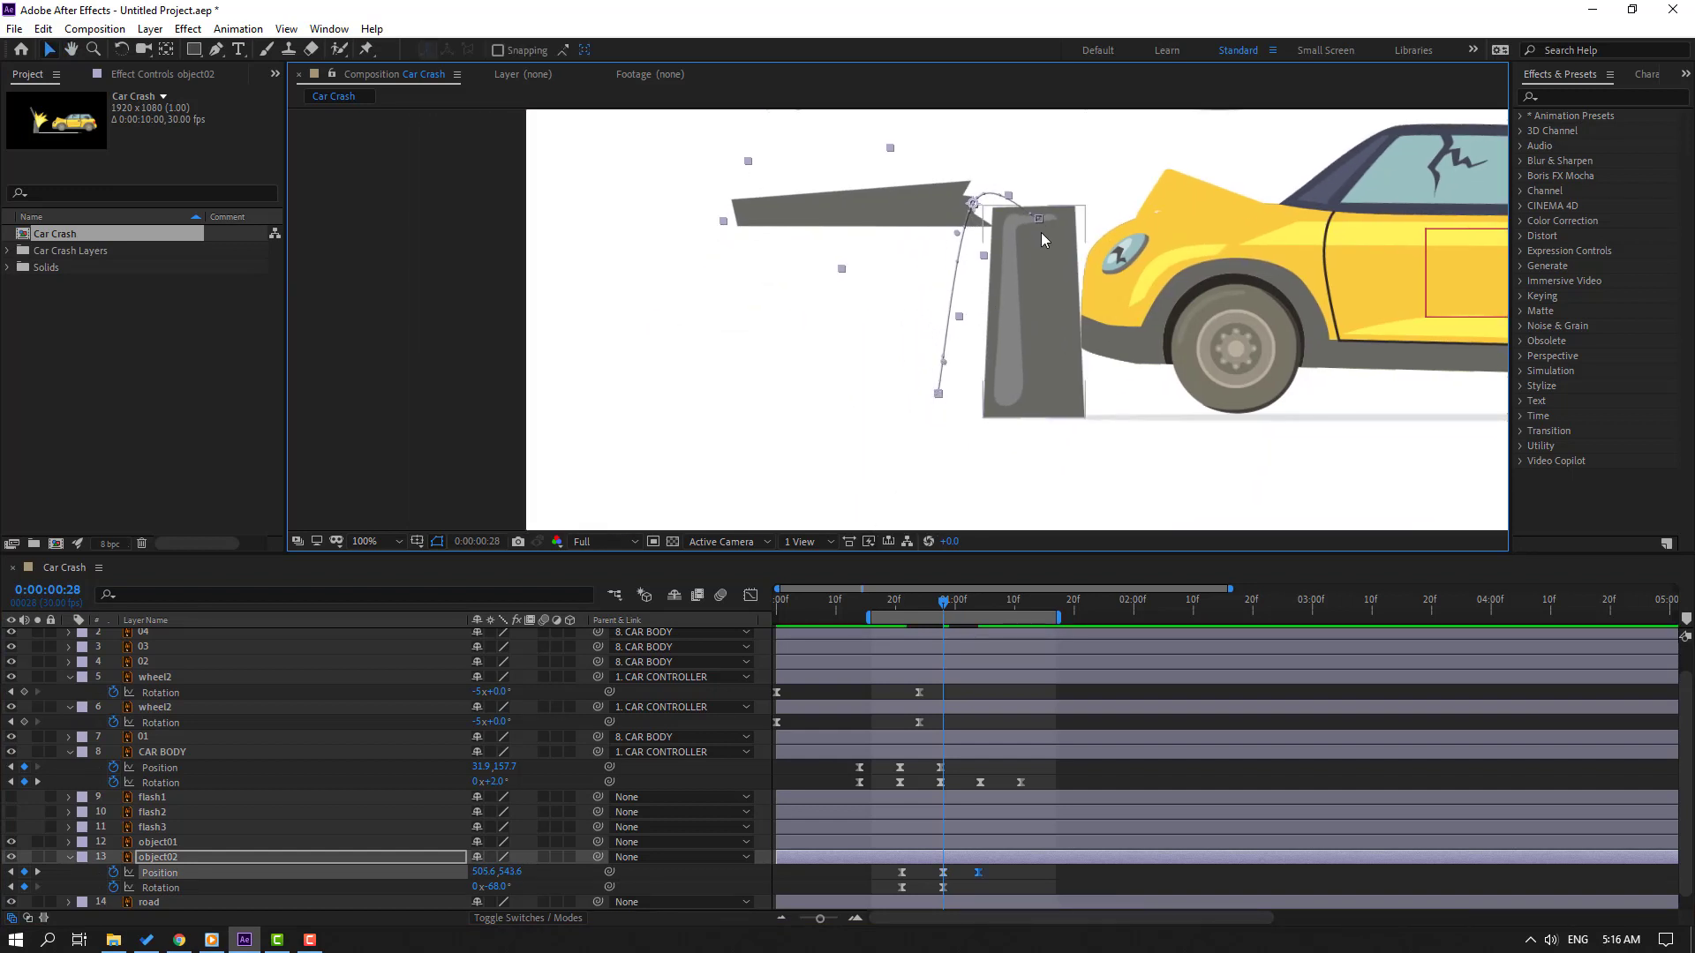
left_click_drag(1037, 220, 1037, 214)
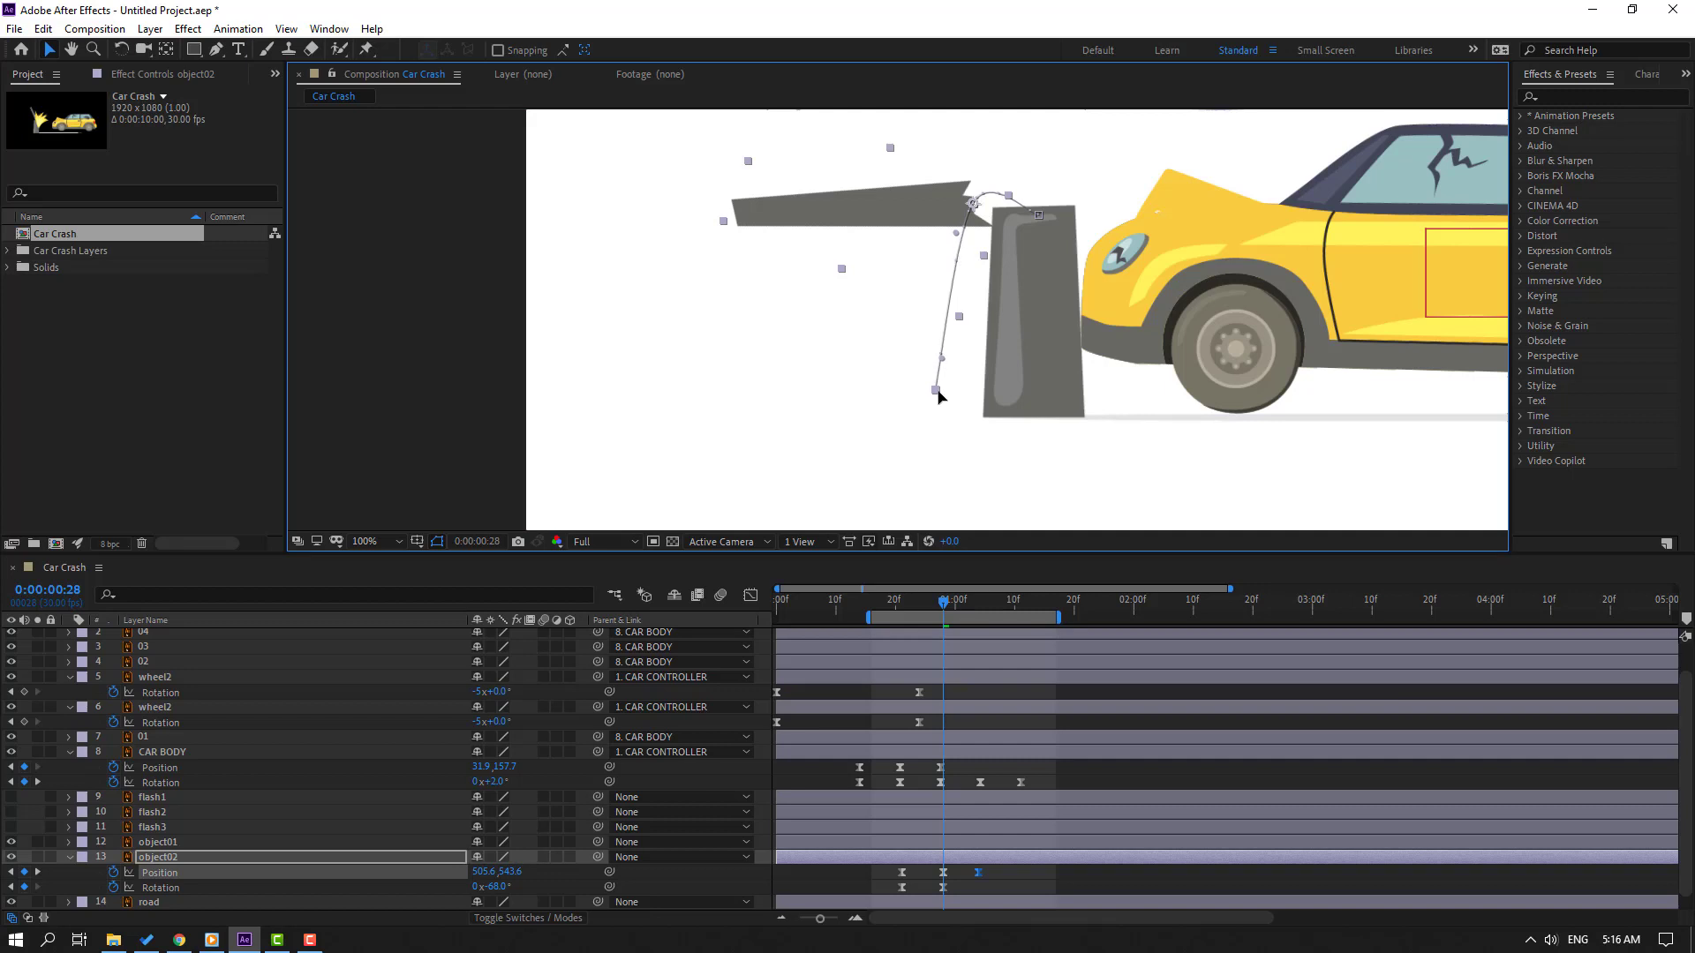
key("space")
scroll(606, 263, "down", 4)
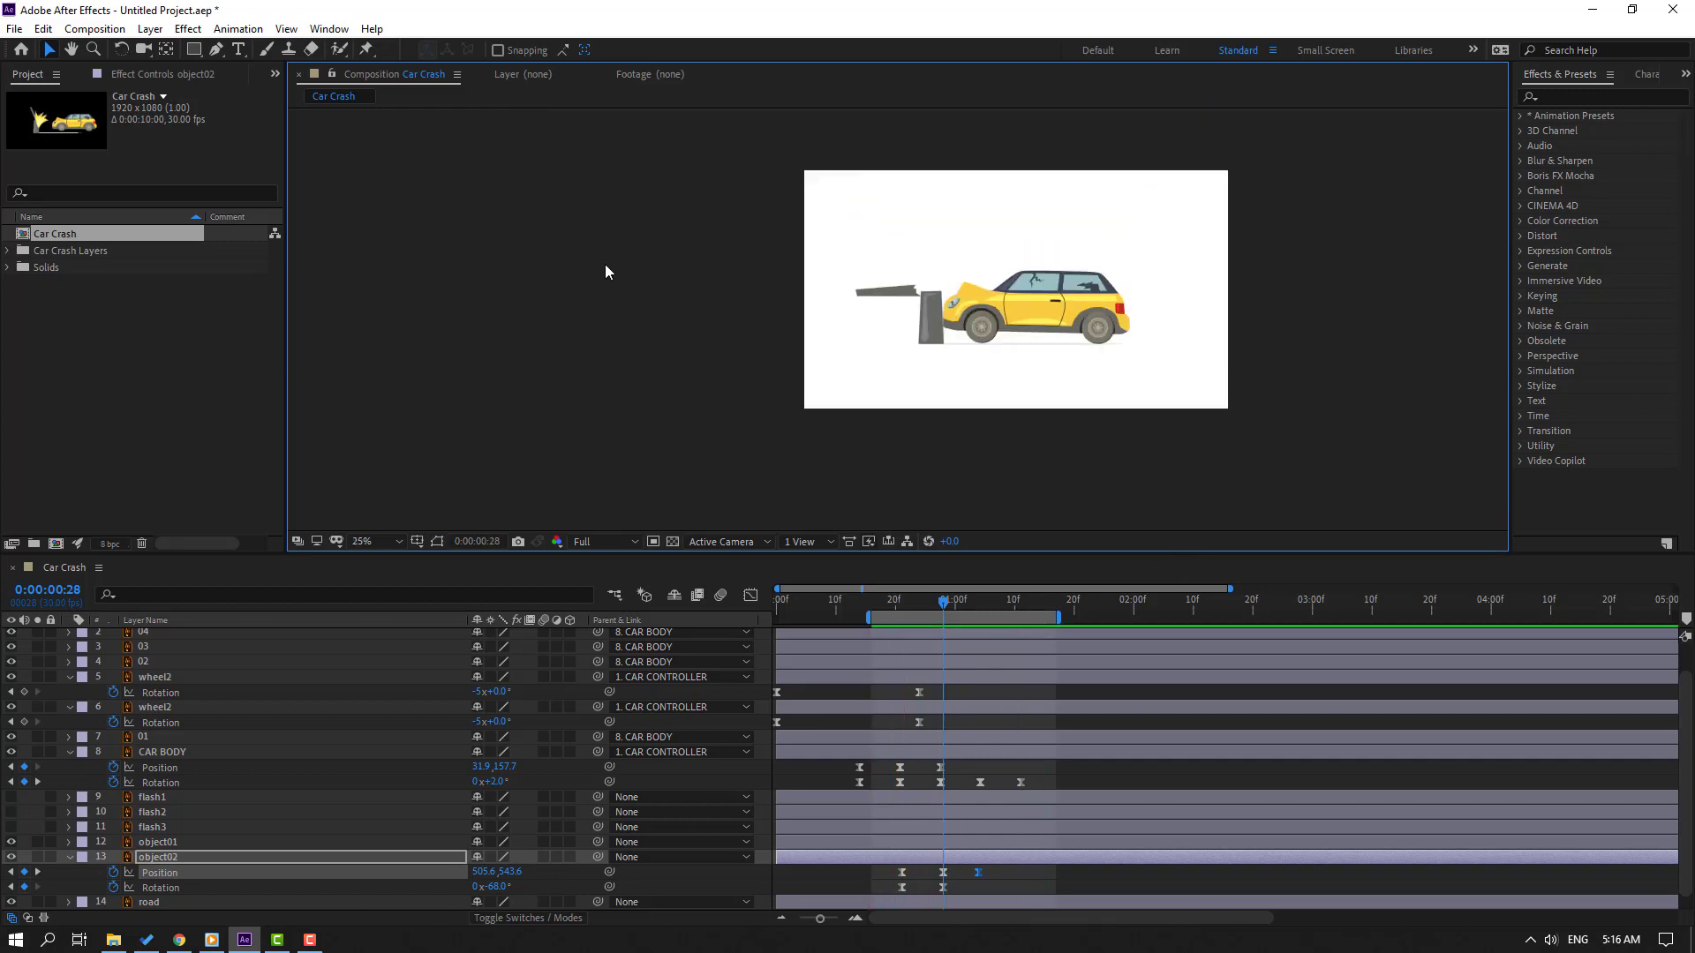
scroll(696, 291, "up", 2)
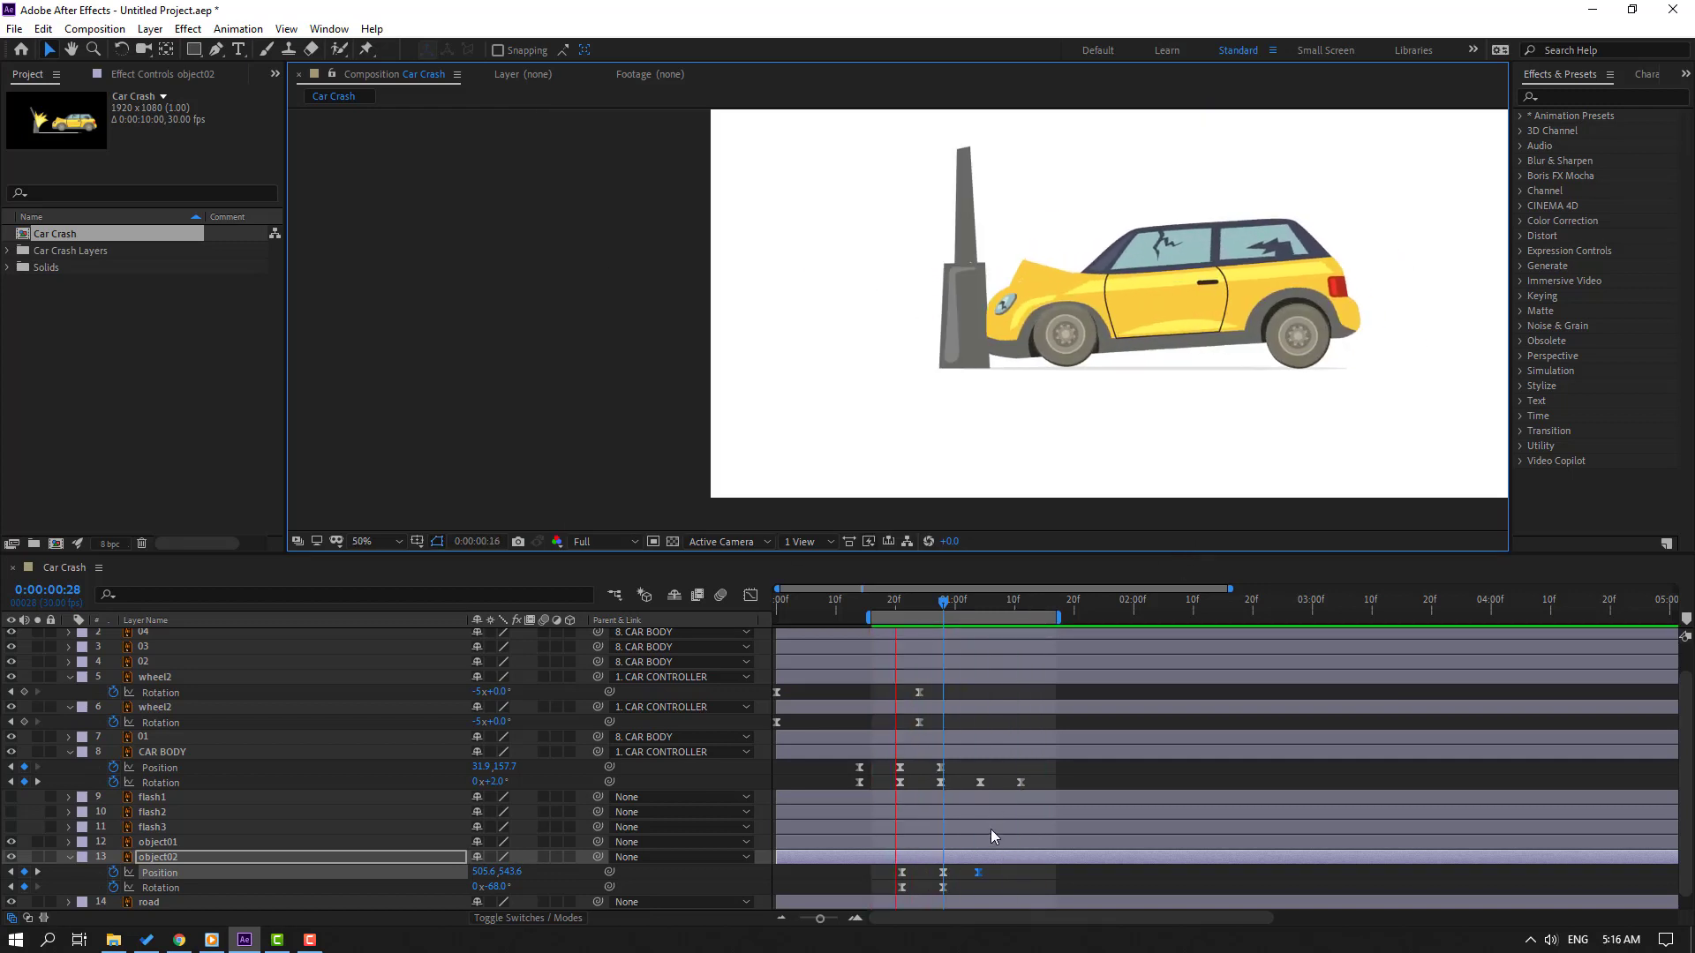
key("space")
- Soften the speed peak of object02's downward fall in the Graph Editor, preview it, and return to the keyframe view
left_click_drag(994, 871, 888, 887)
key("shift+F3")
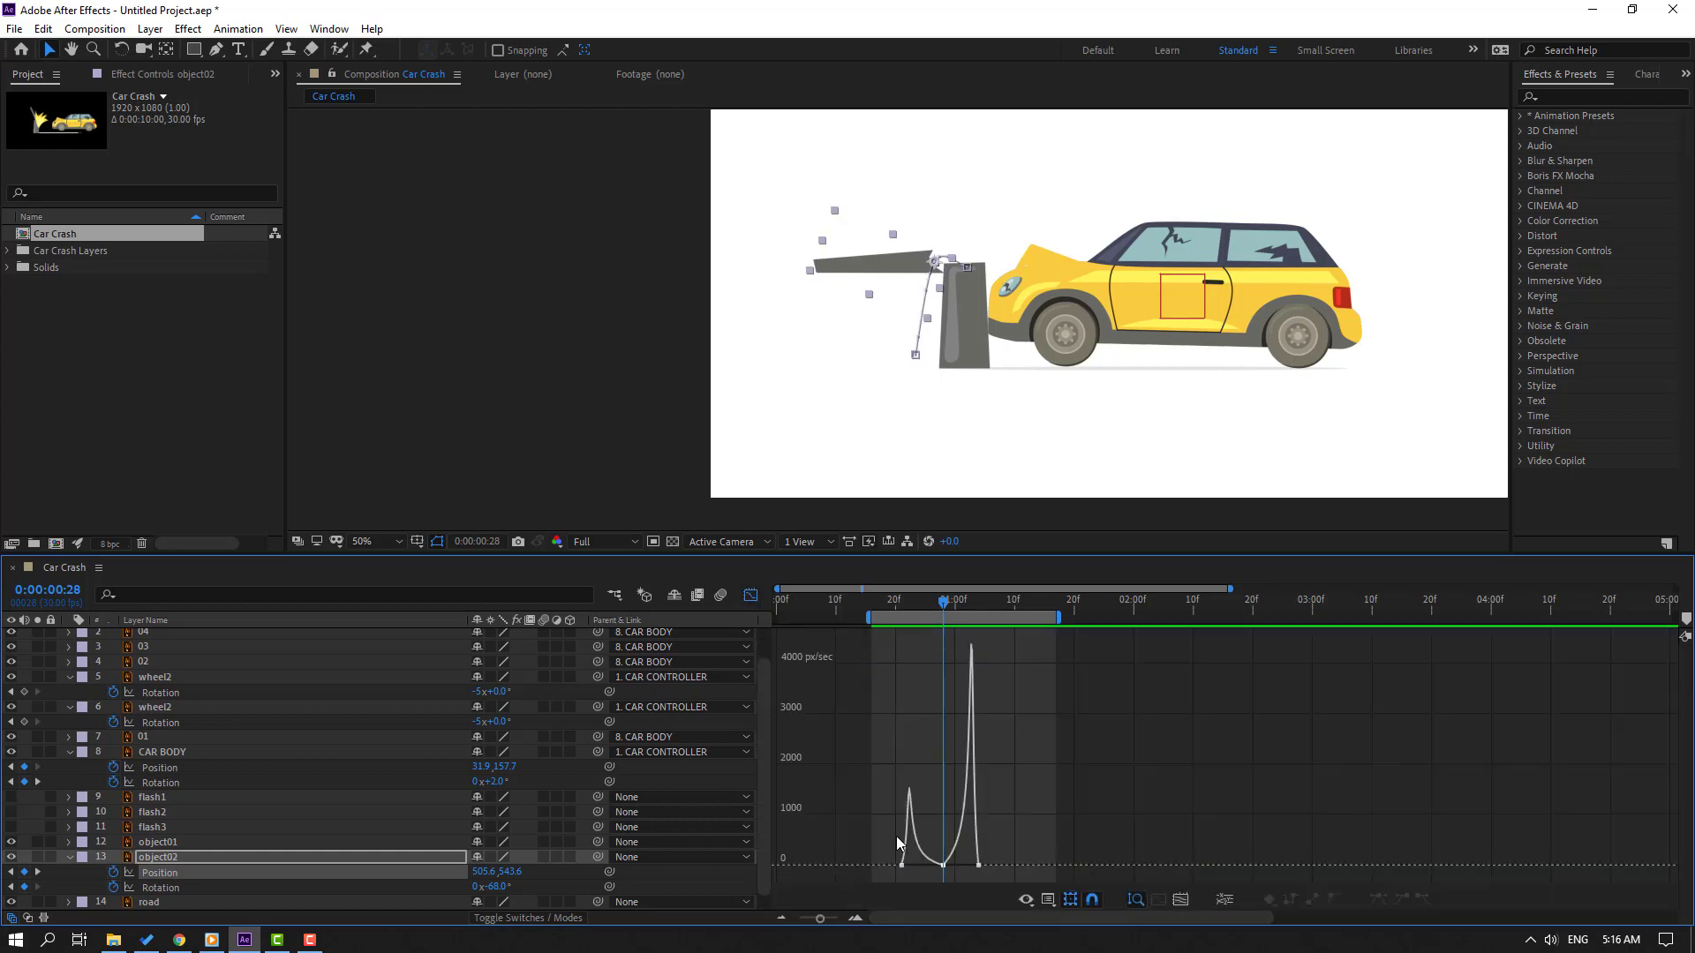
double_click(967, 867)
left_click_drag(963, 871, 955, 870)
key("space")
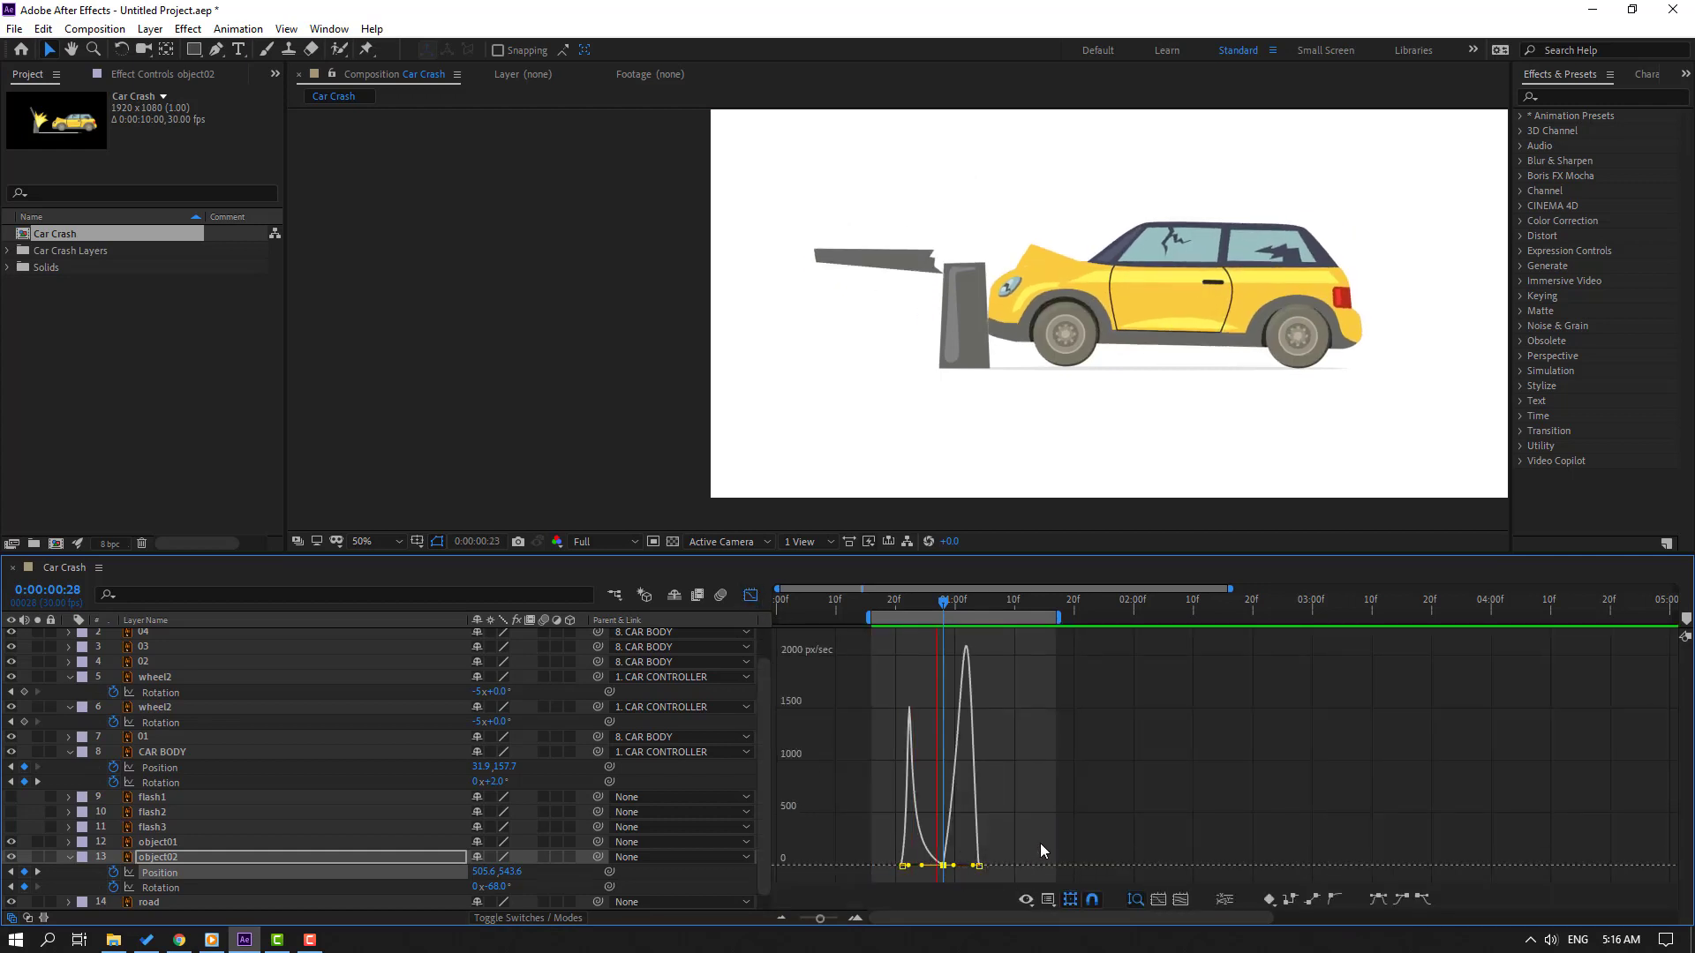
left_click(750, 595)
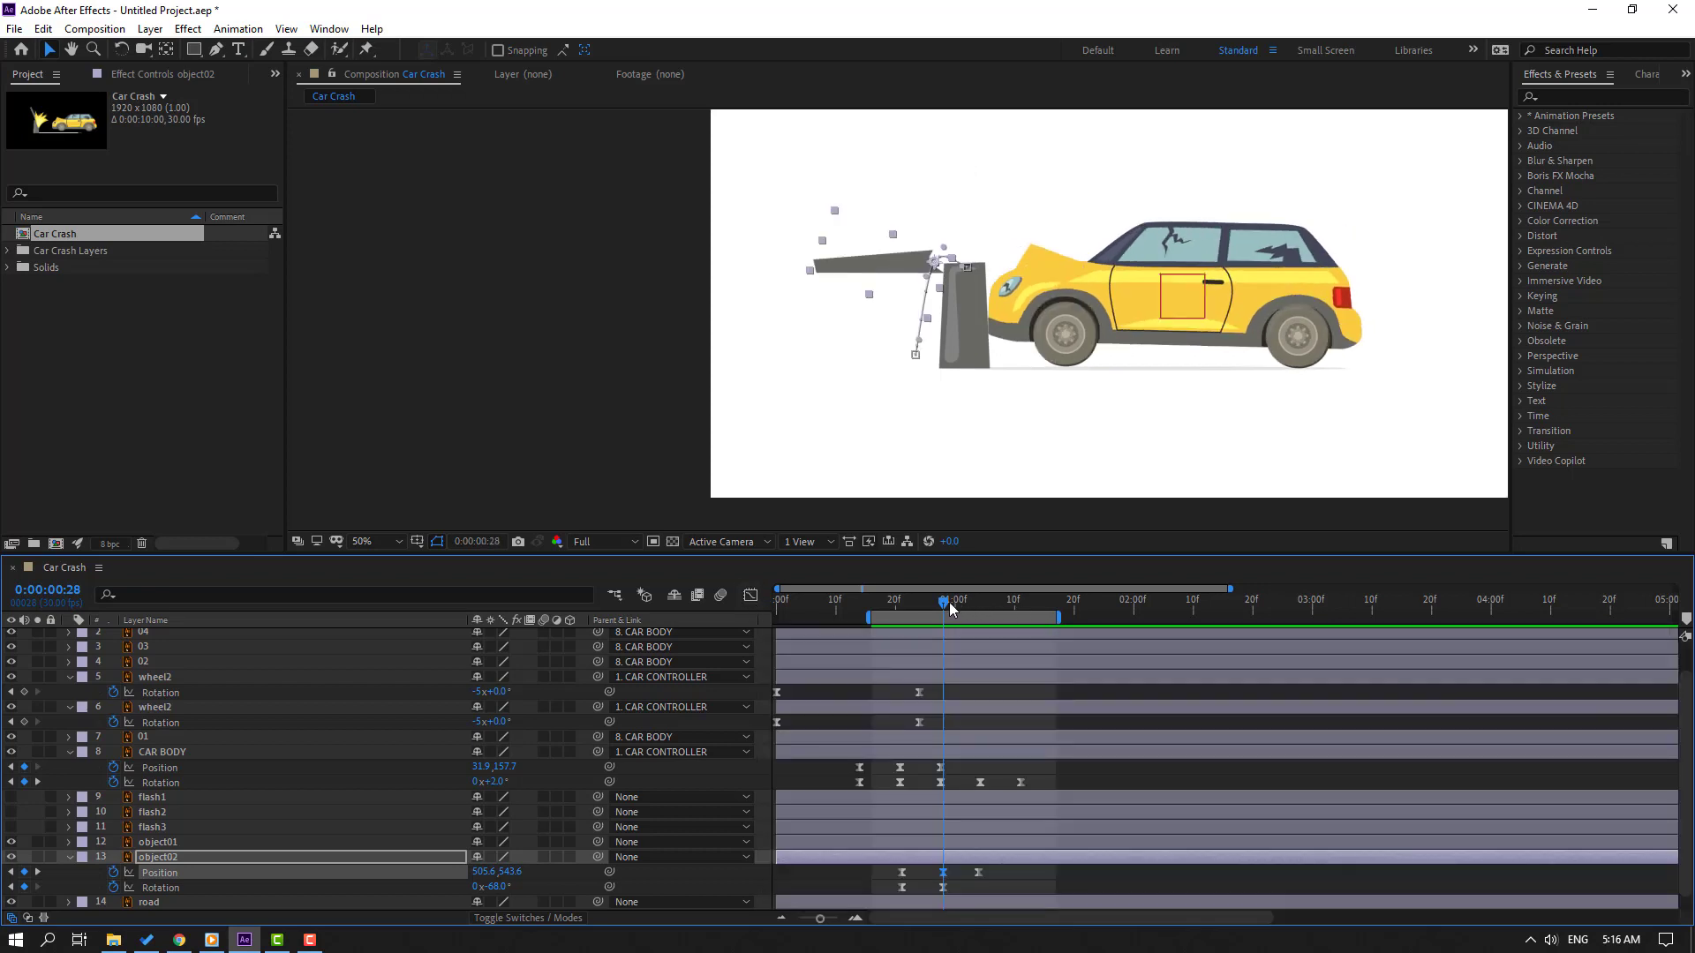
- Add a bounce to object02 with Position 462.6, 736.6 at 0:00:01:09 and 462.6, 758.6 at 0:00:01:14
left_click_drag(949, 602, 981, 614)
left_click(999, 881)
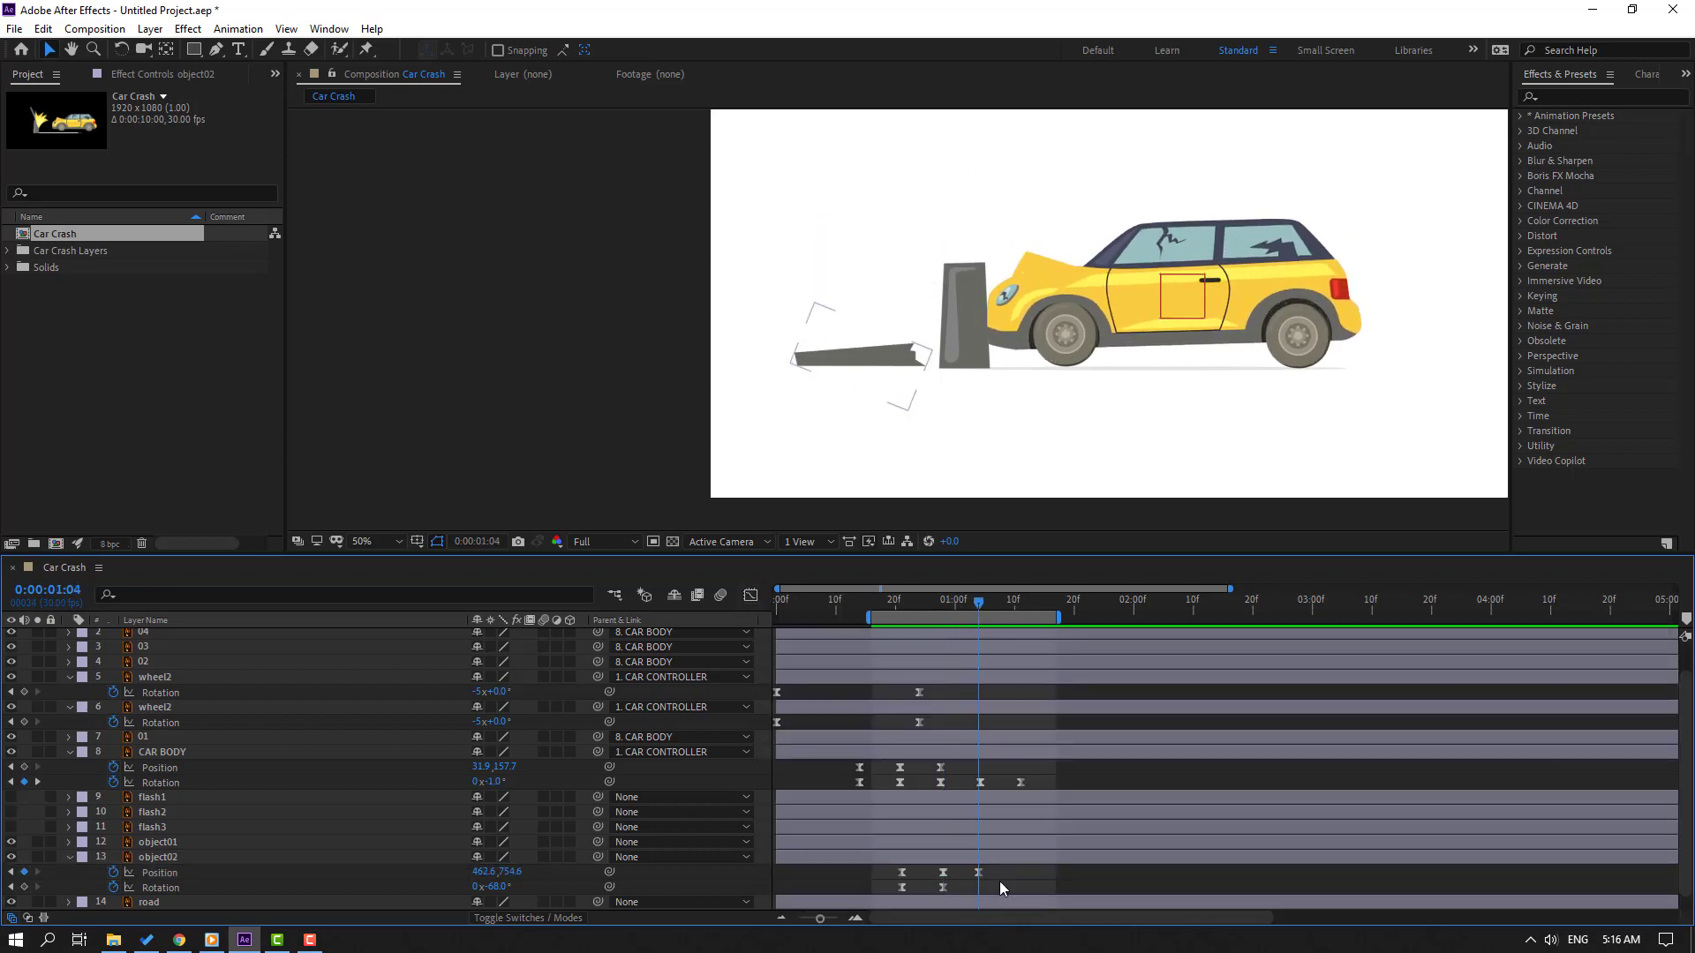
key("Page_Down")
key("Page_Down")
key("Page_Down")
key("Page_Down")
key("Page_Down")
left_click(994, 353)
scroll(992, 351, "up", 1)
left_click_drag(633, 417, 895, 358)
left_click(154, 859)
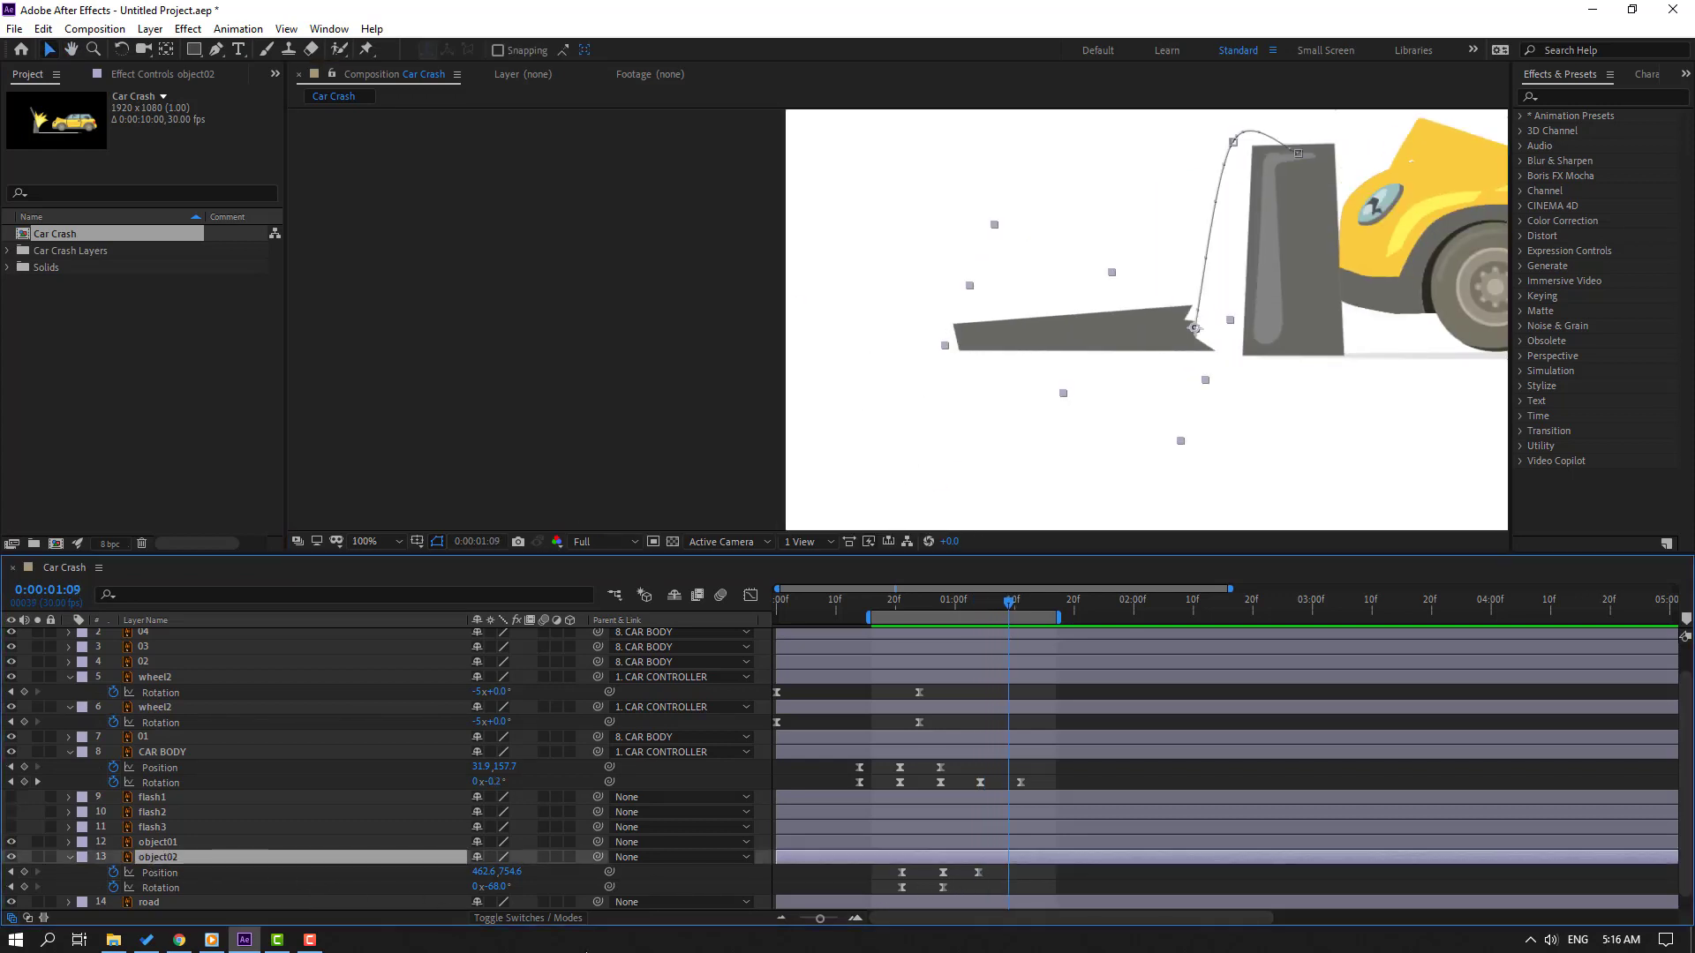
left_click_drag(507, 872, 496, 873)
key("Return")
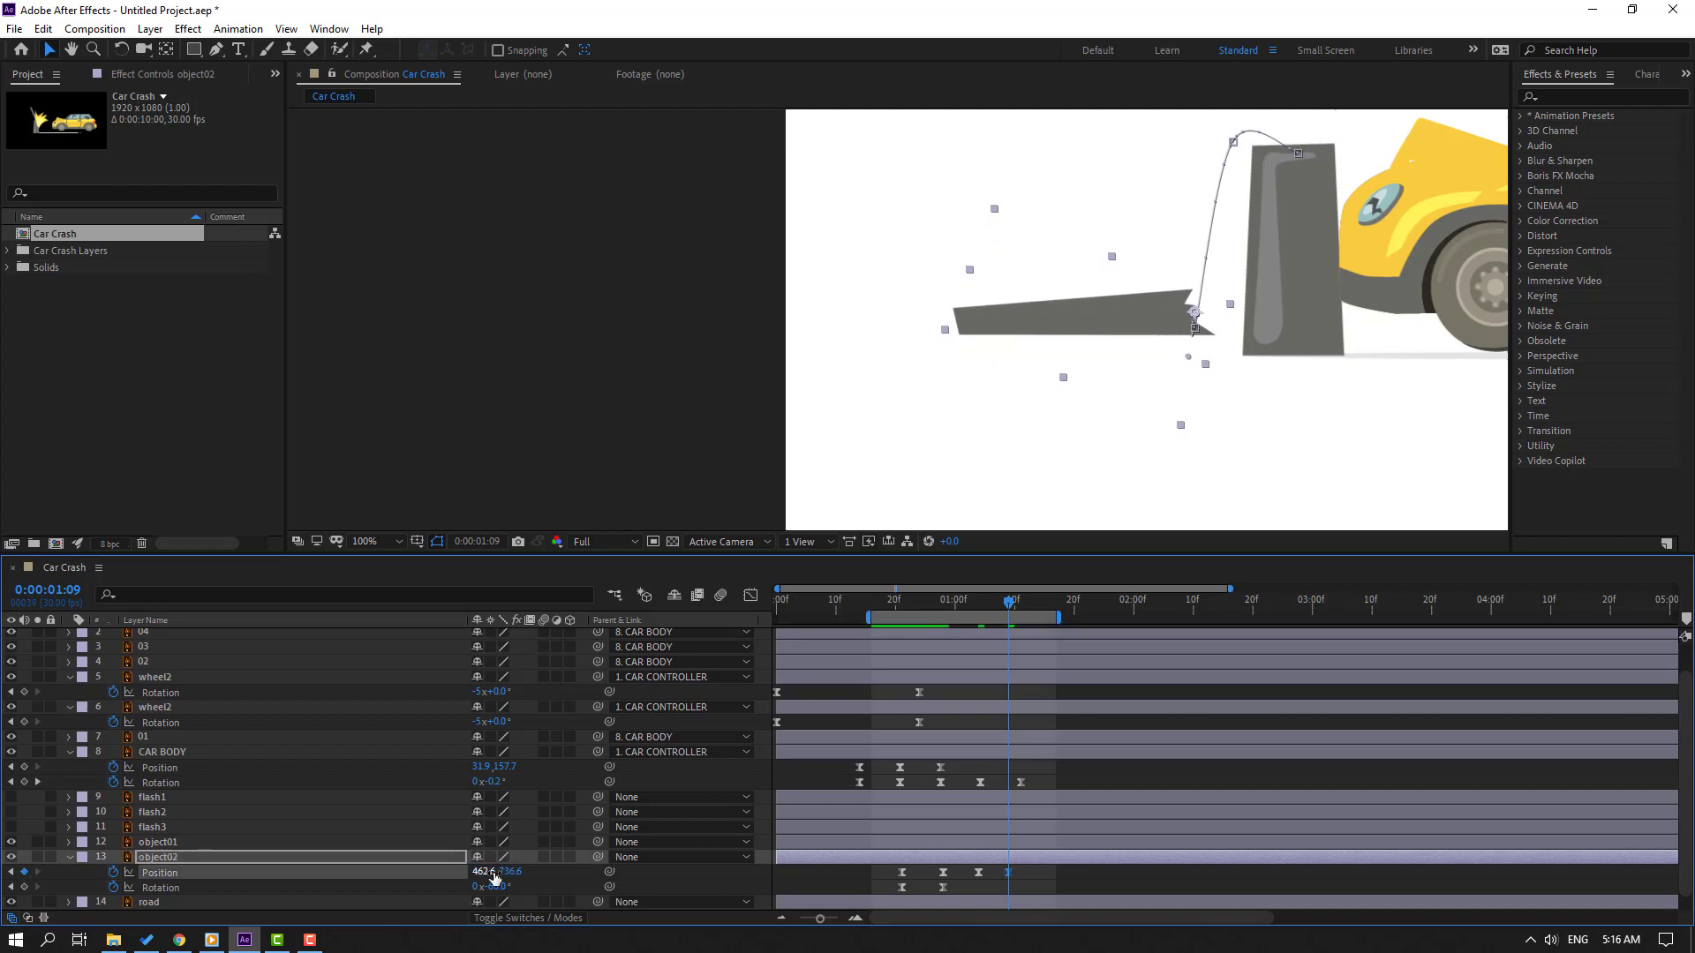
key("space")
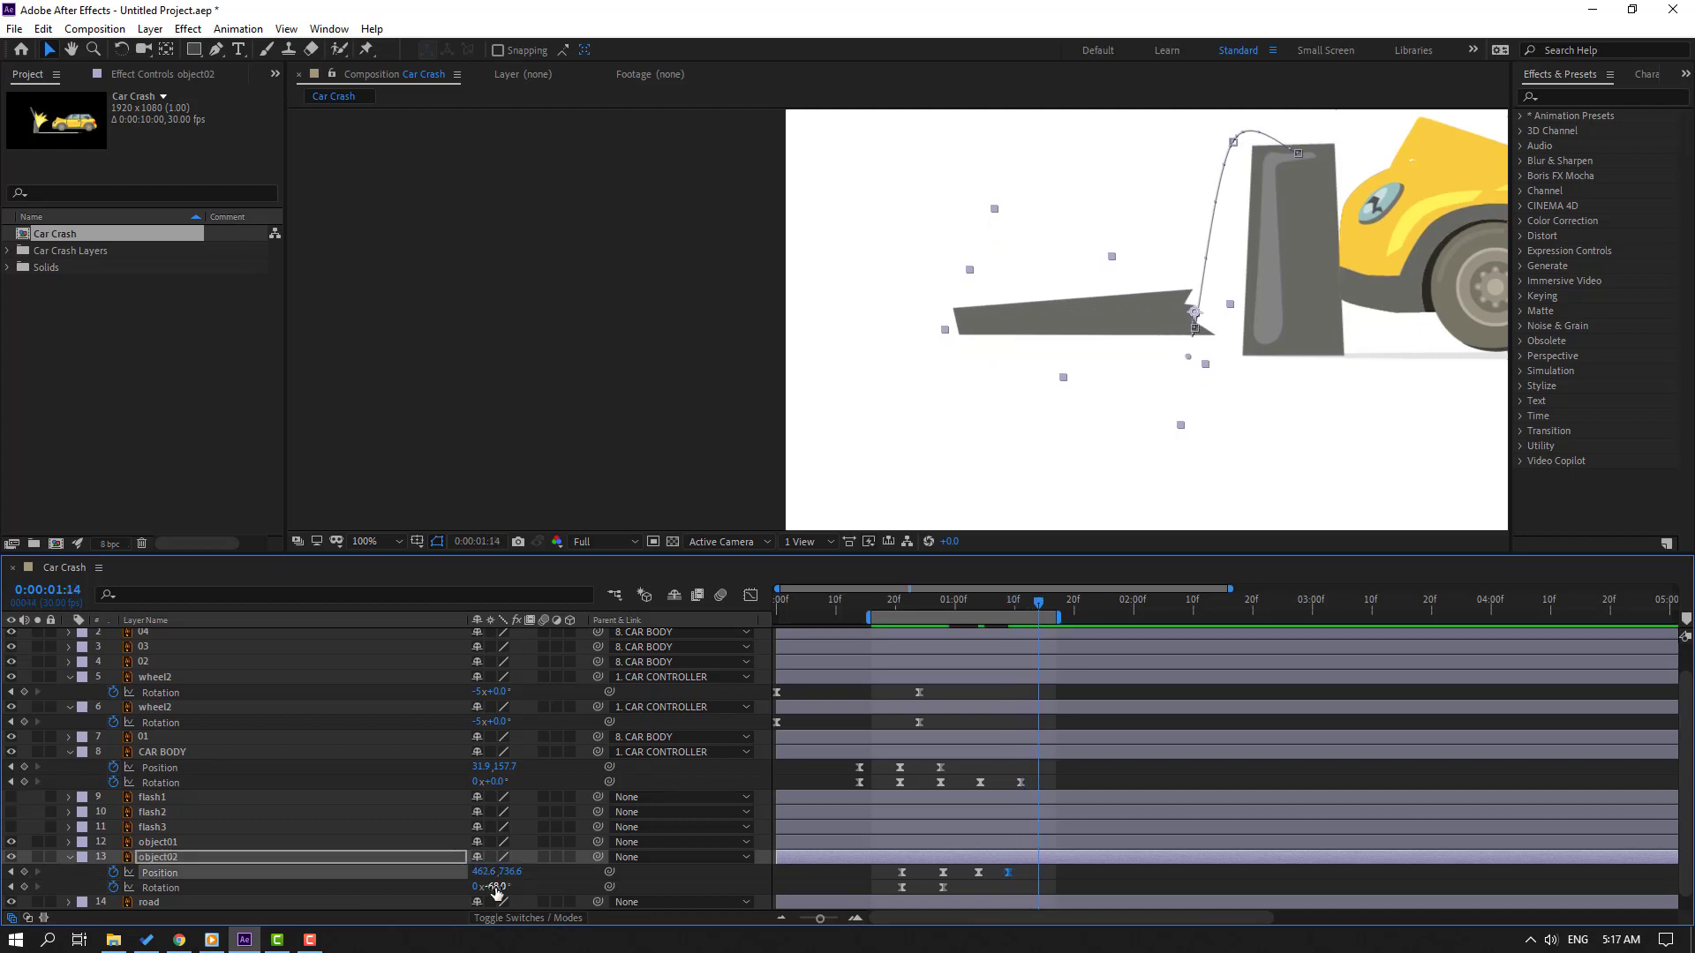
left_click_drag(510, 875, 528, 872)
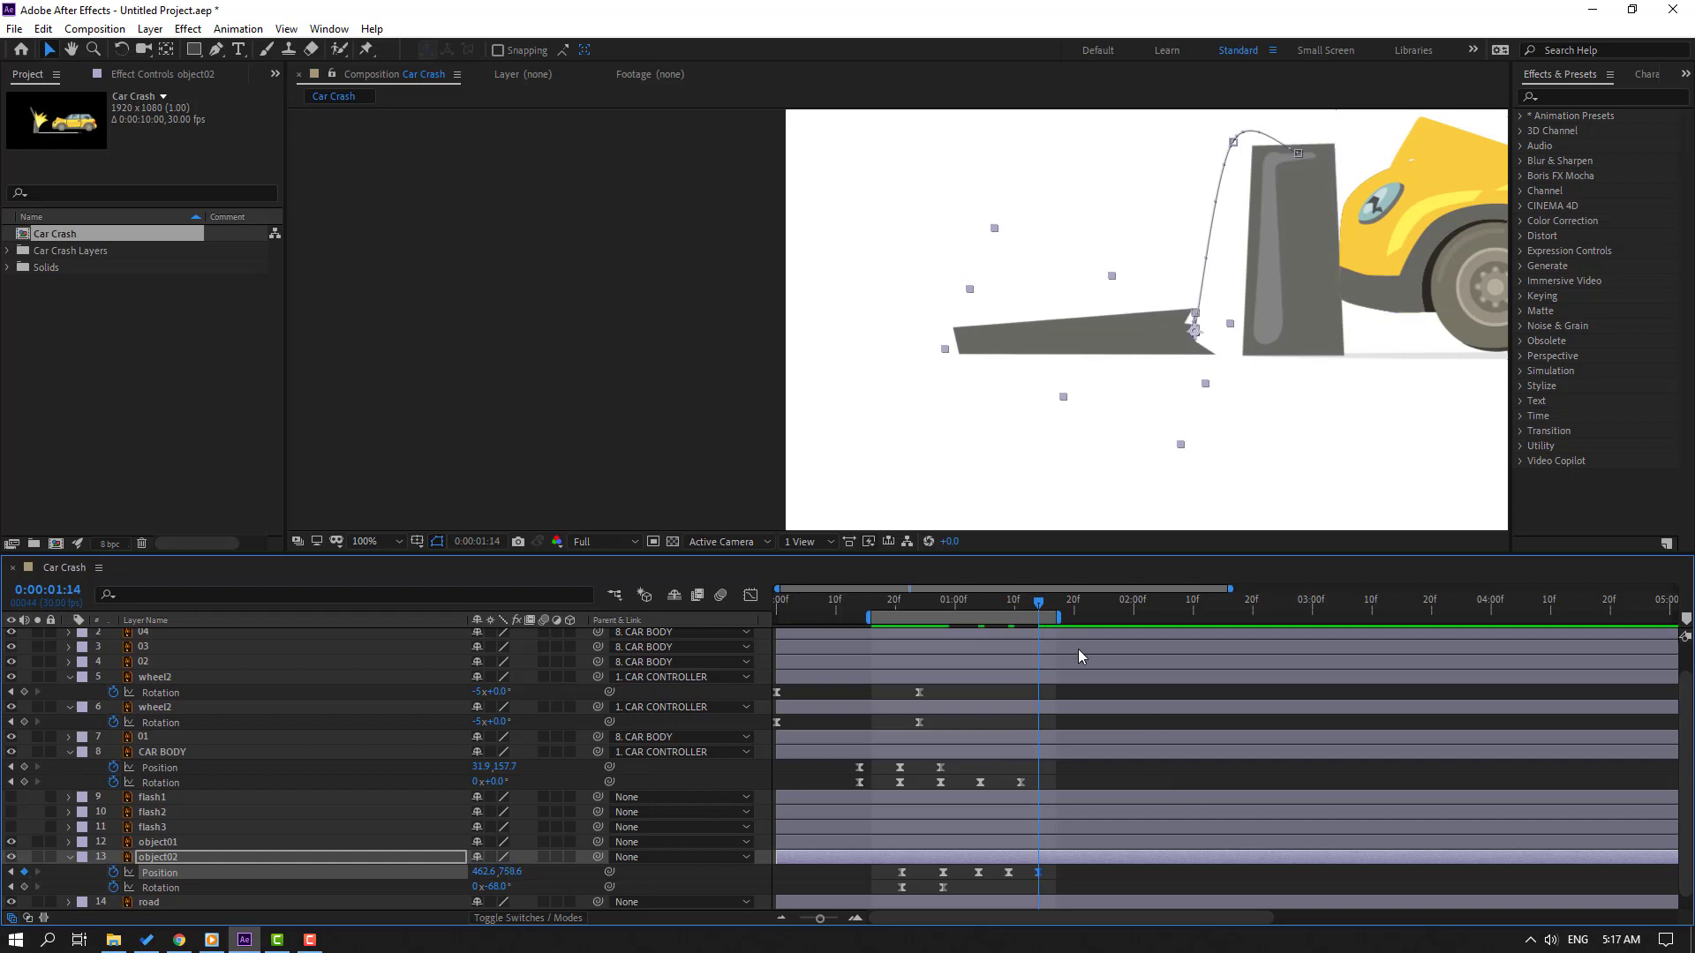
- Set the spatial interpolation of object02's last three Position keyframes to Linear and preview the bounce
mouse_move(975, 598)
left_mouse_down()
mouse_move(1003, 602)
mouse_move(967, 601)
mouse_move(984, 601)
left_mouse_up()
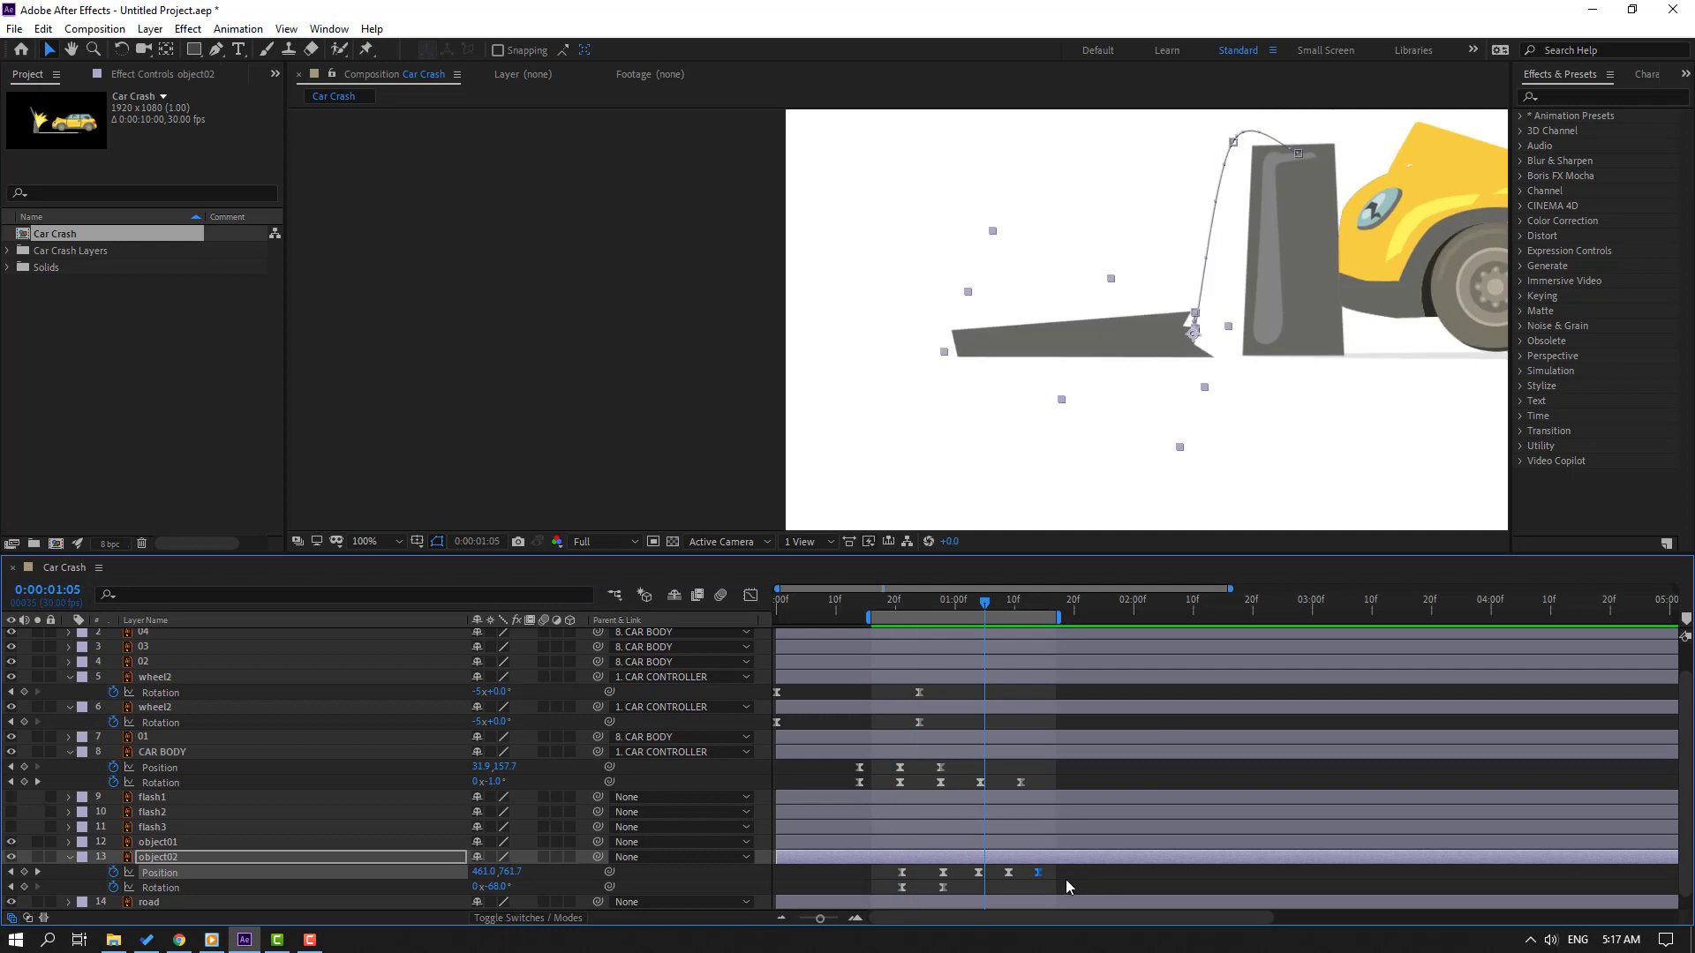
left_click_drag(1063, 879, 967, 870)
right_click(977, 873)
left_click(1111, 809)
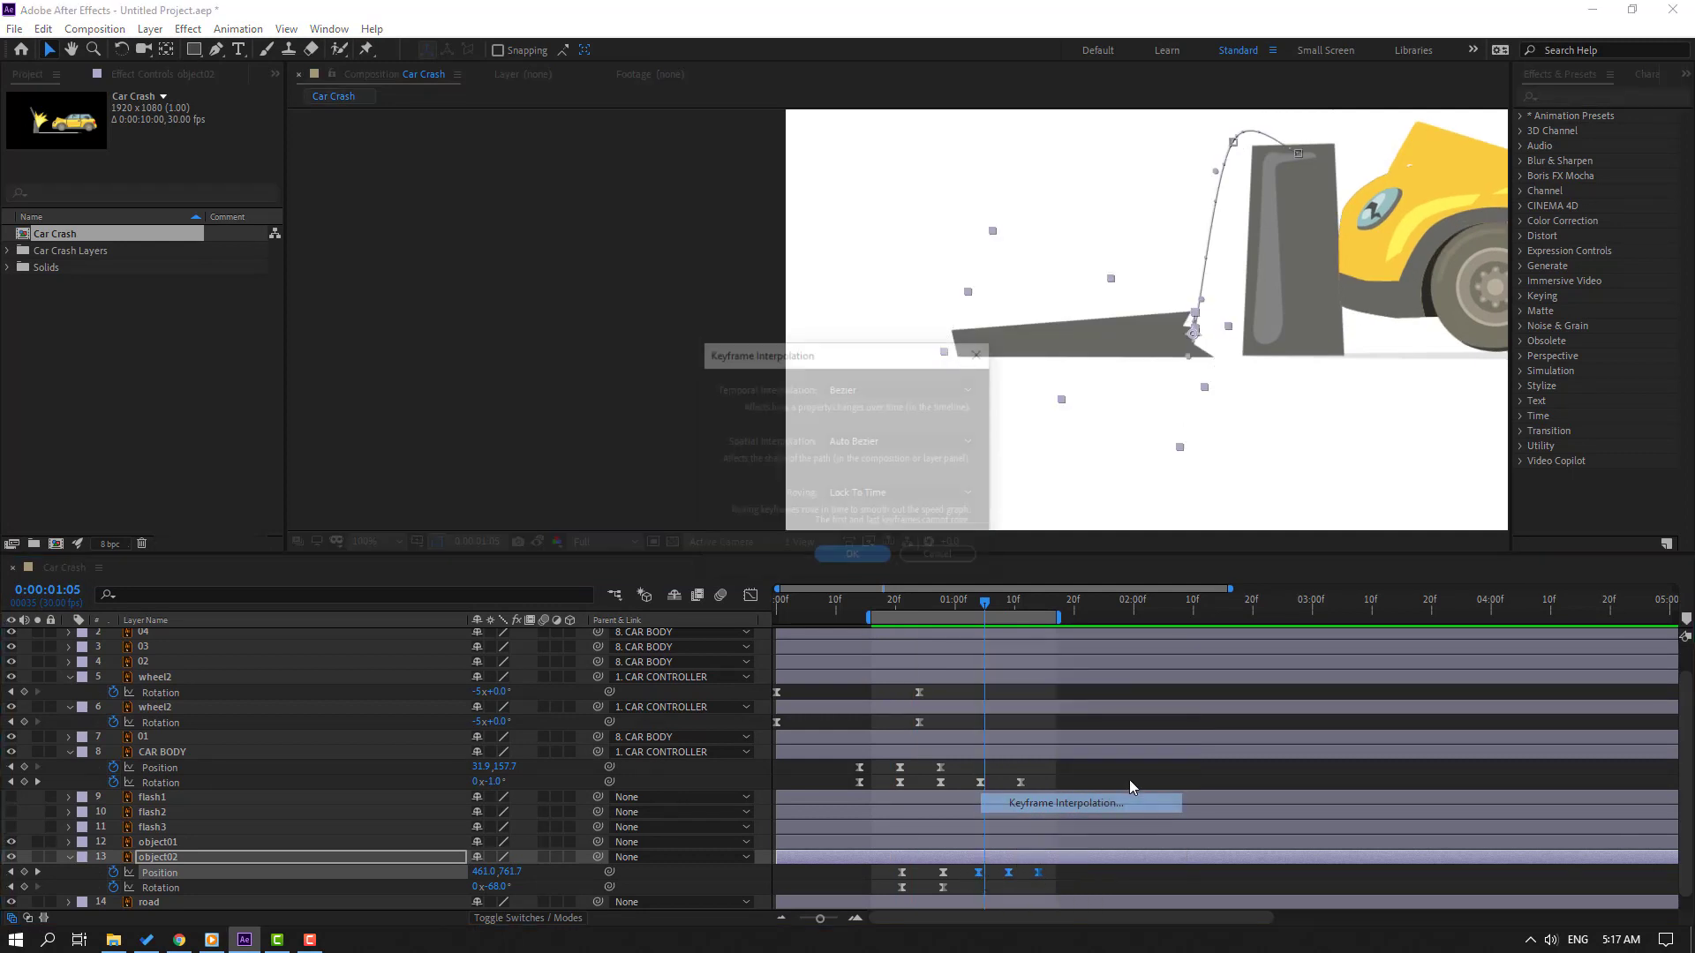
left_click(877, 441)
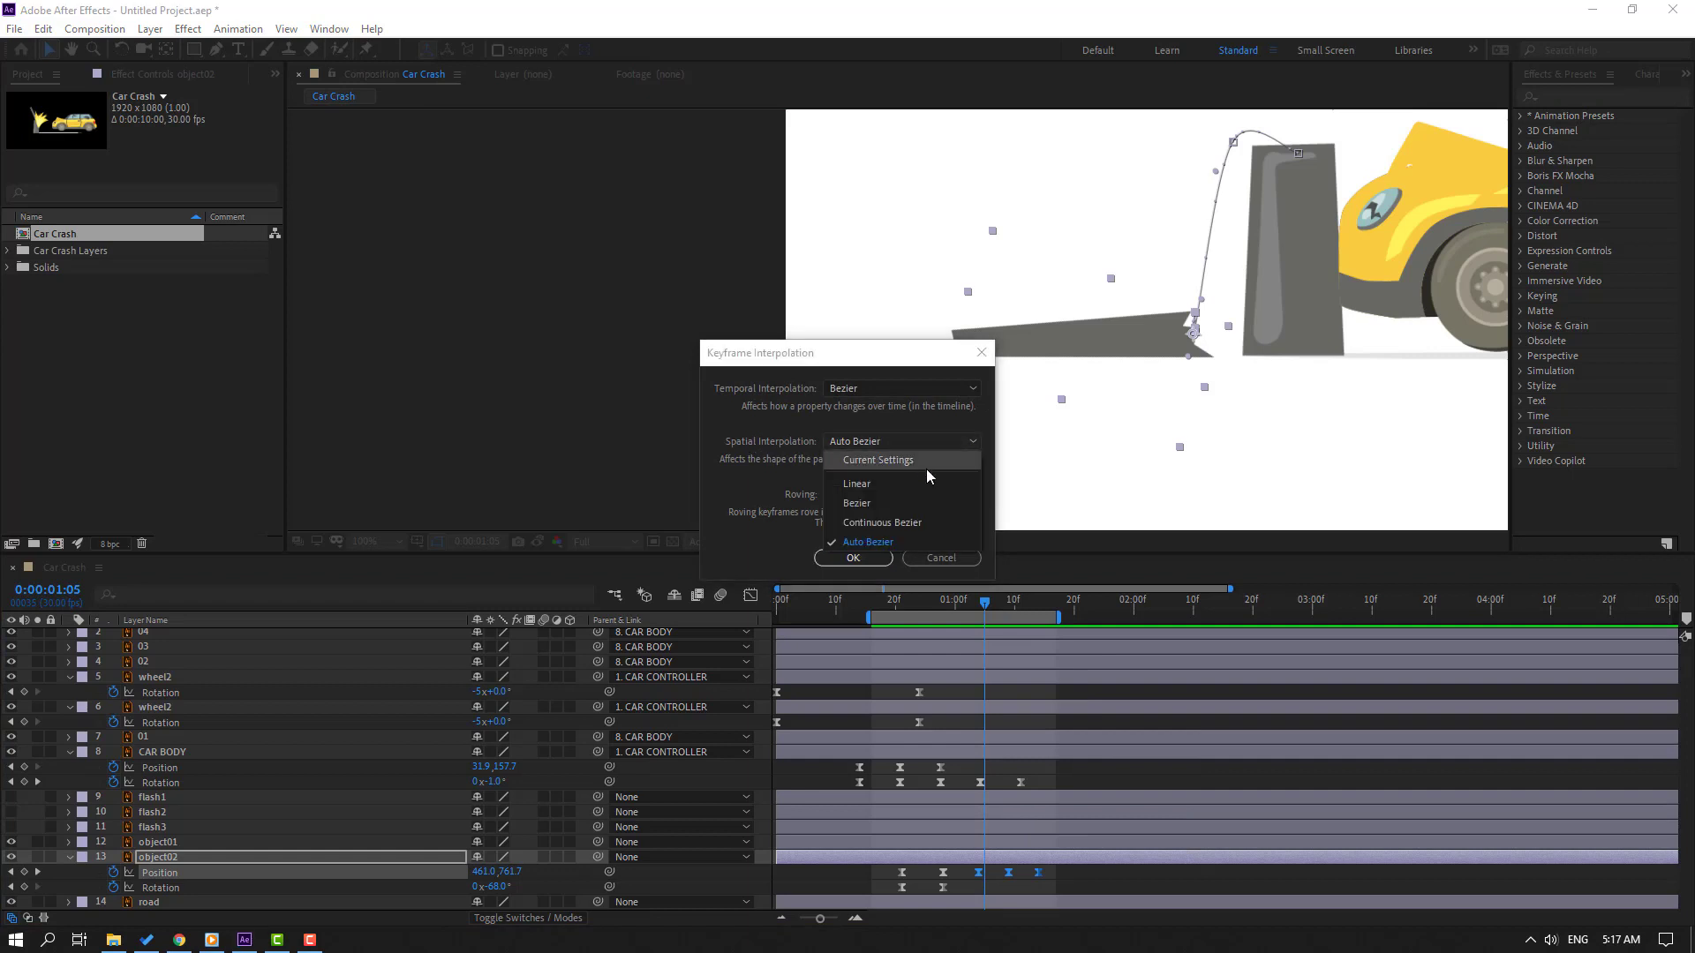
left_click(867, 485)
left_click(853, 558)
key("space")
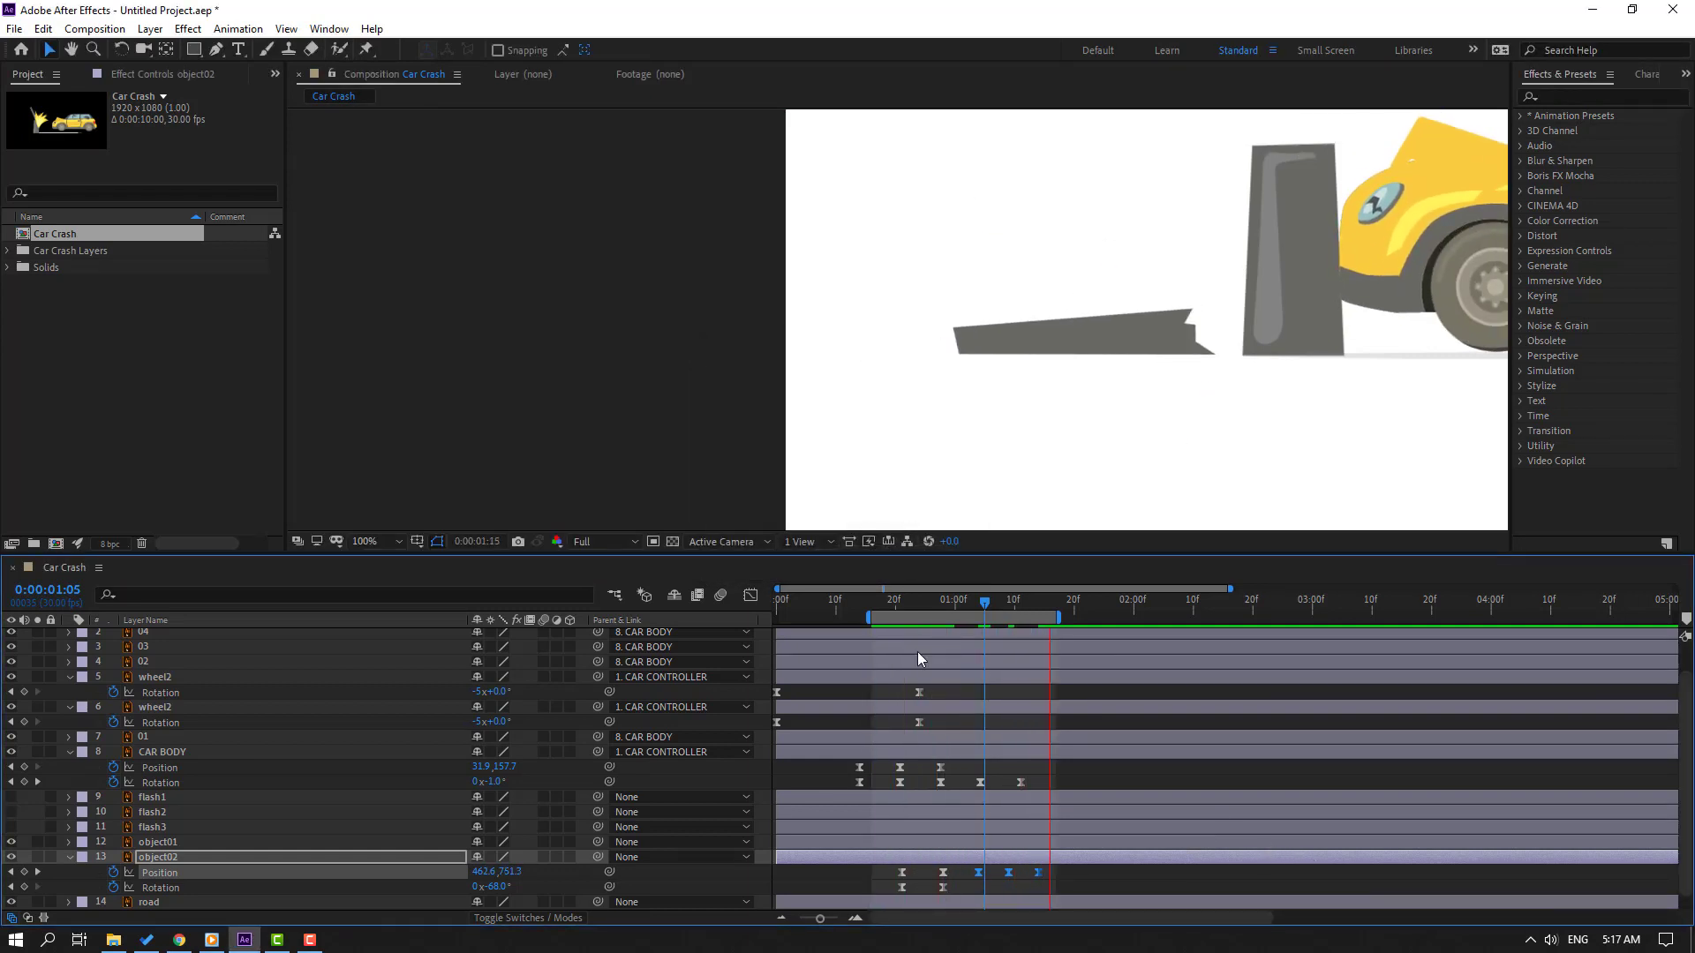
- Reduce object02's bounce height by setting its Position at 0:00:01:09 to 462.6, 752.6, previewing the motion
left_click_drag(966, 606, 1012, 613)
left_click(1117, 879)
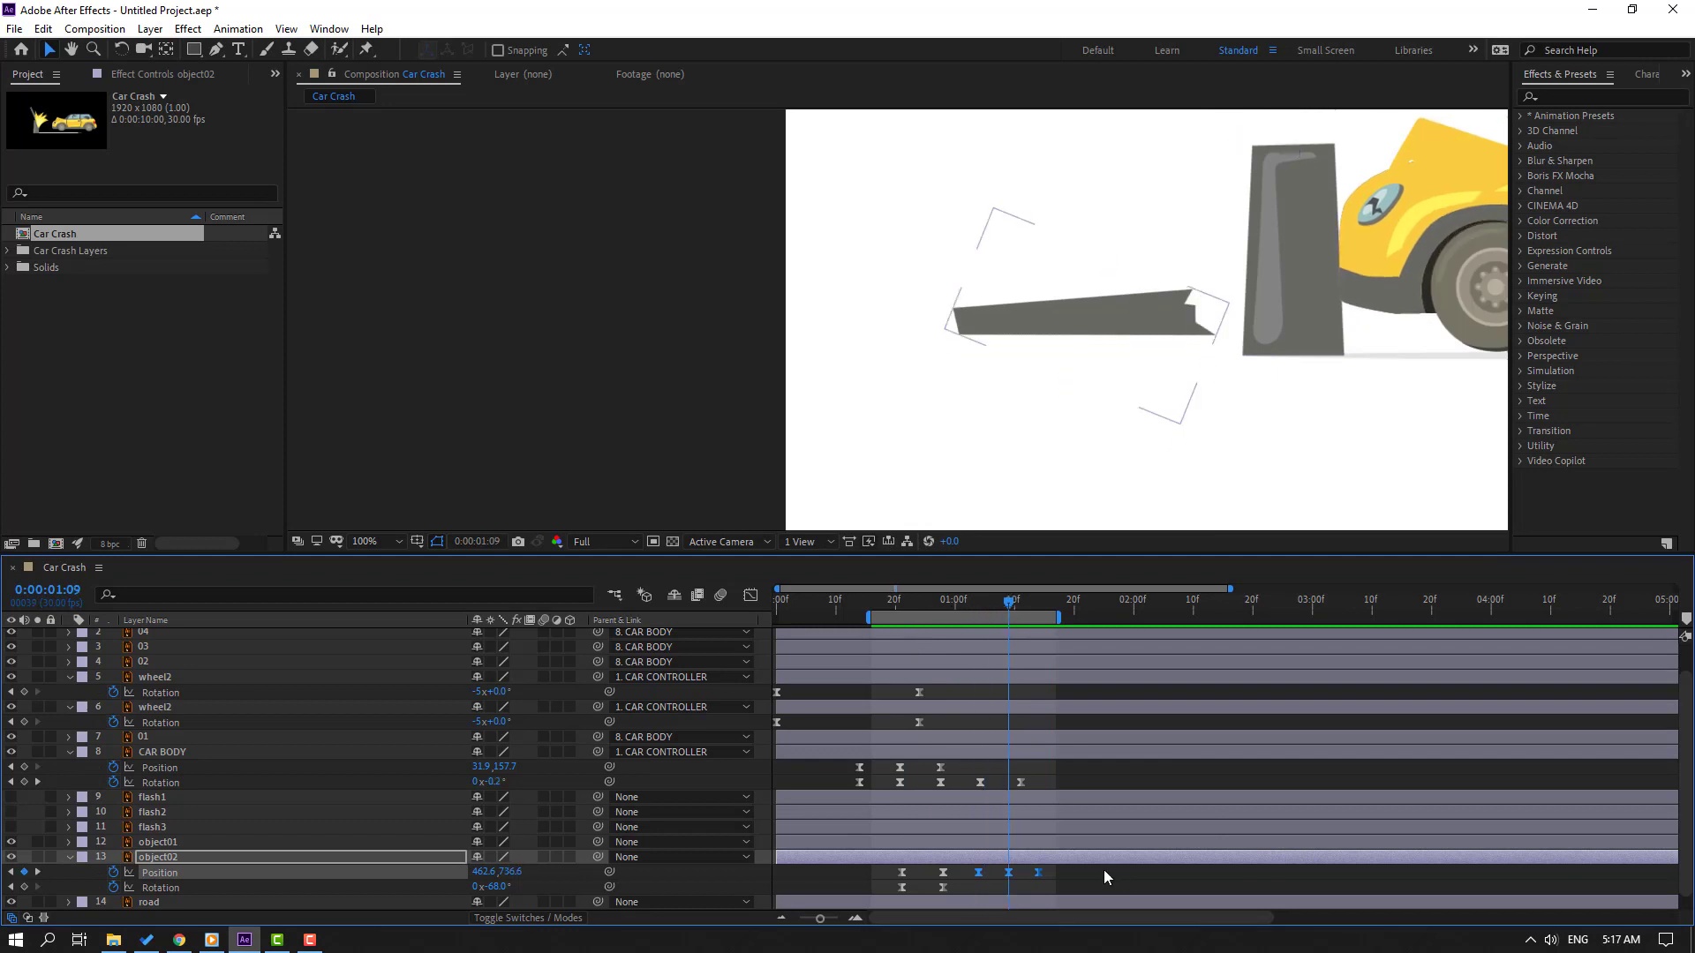
left_click(1008, 874)
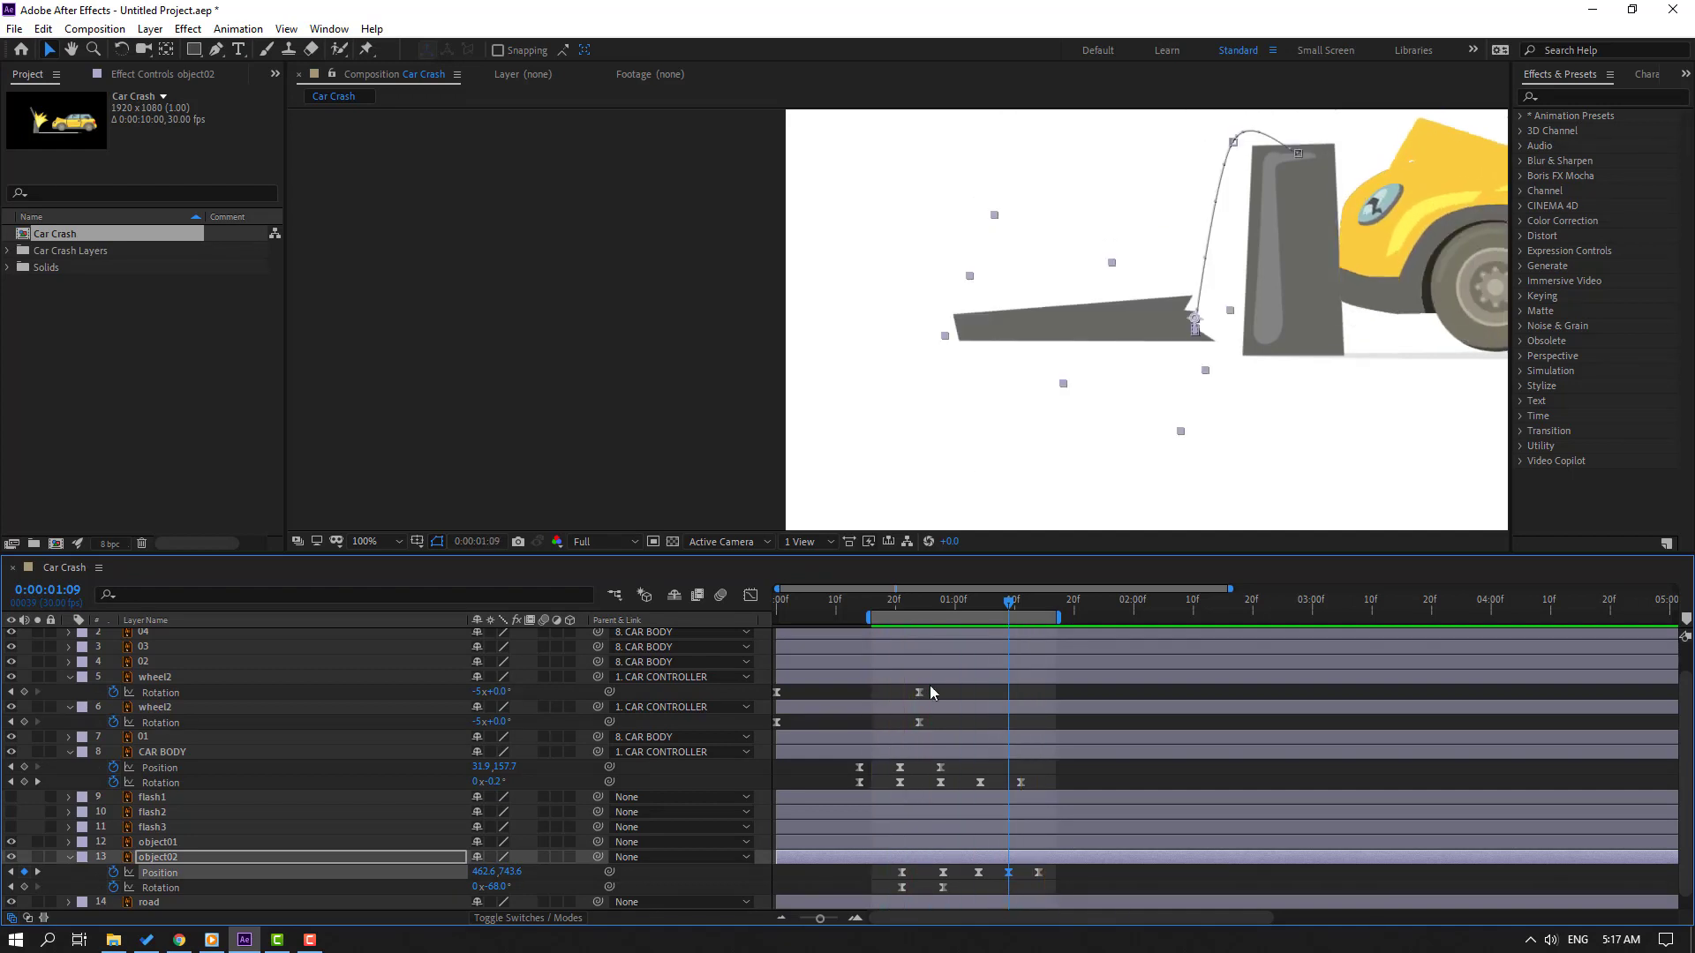
left_click(1011, 605)
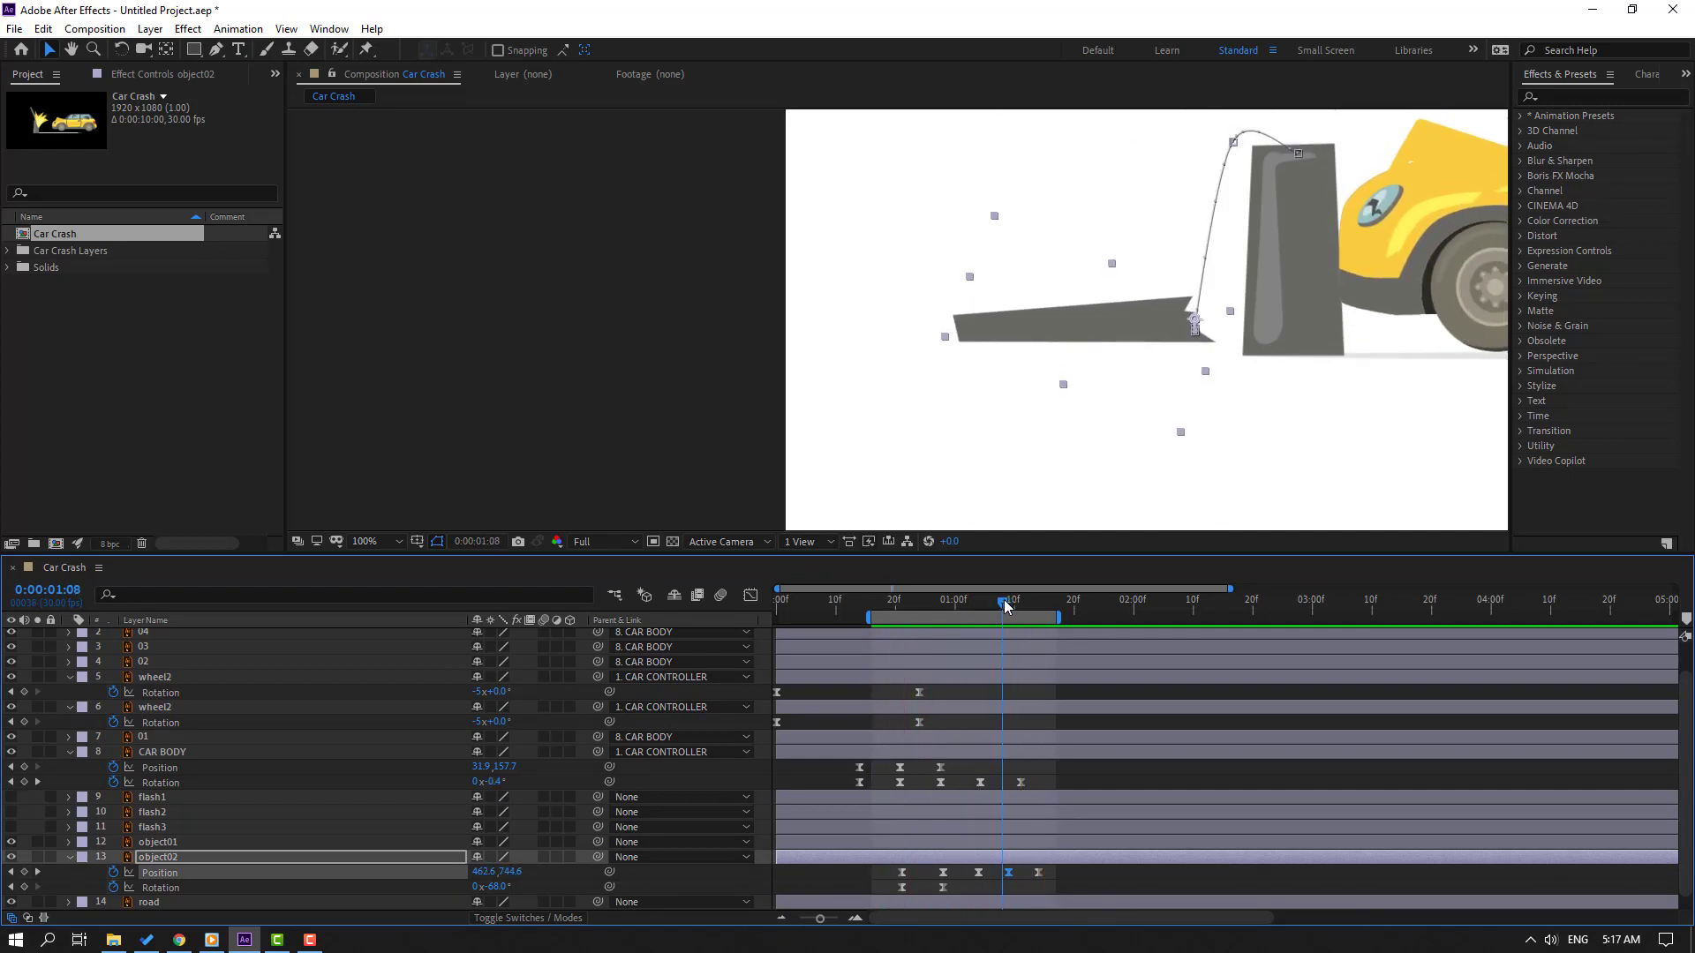
key("space")
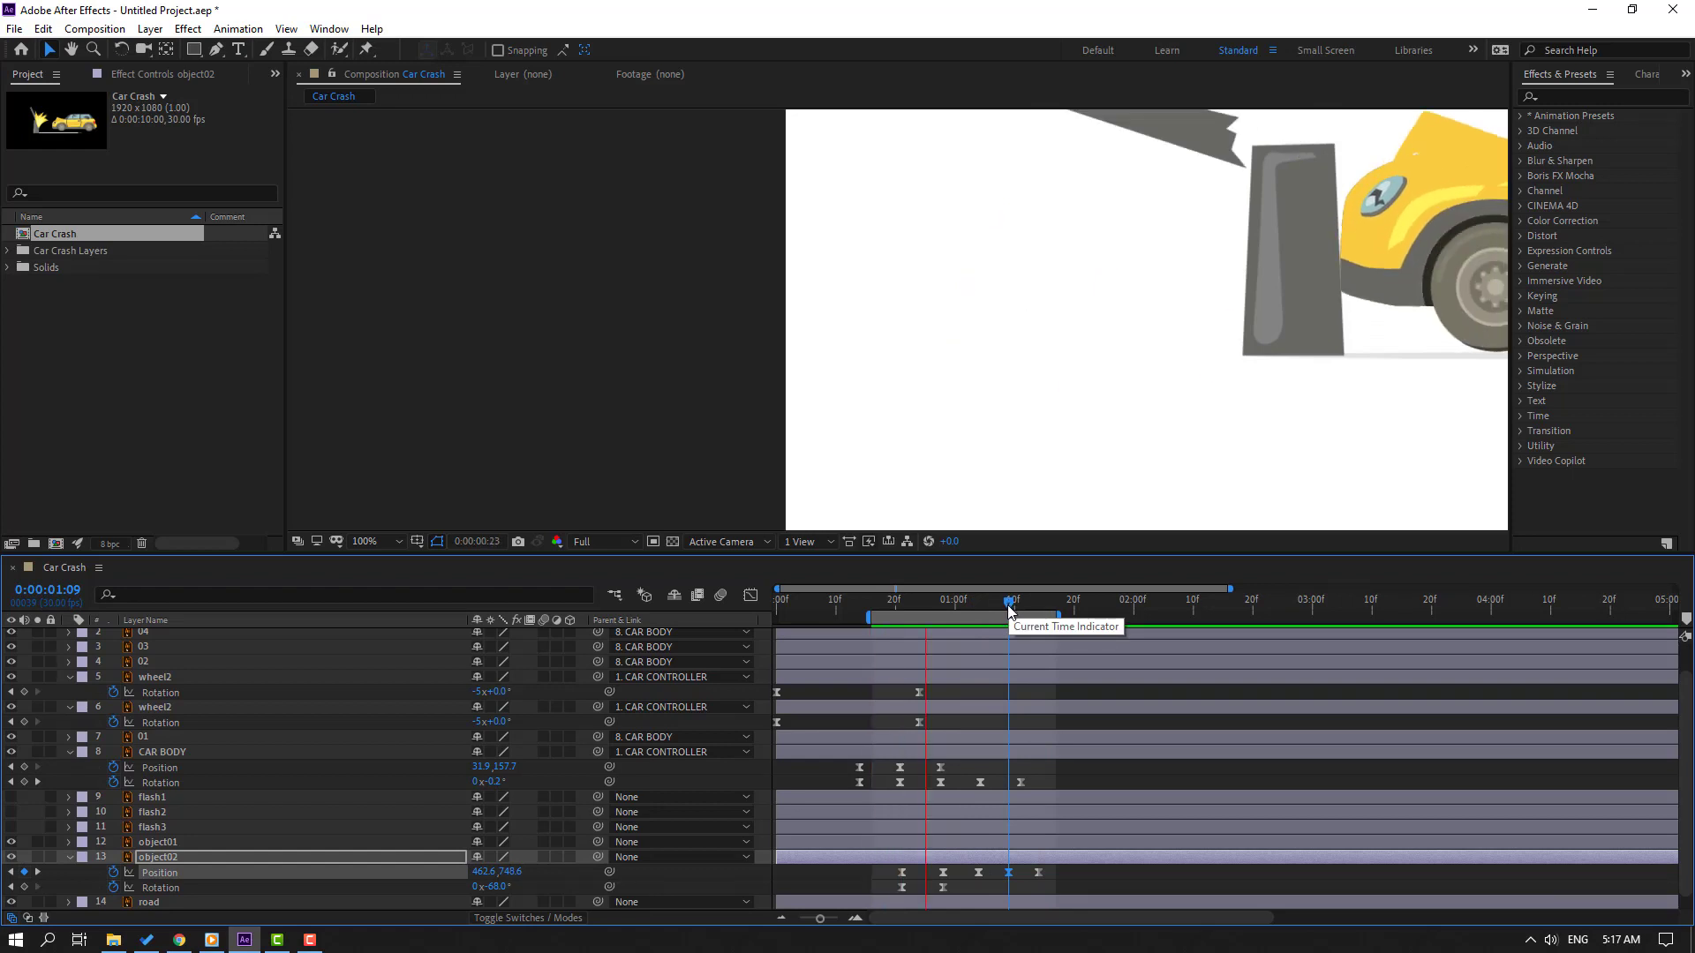
scroll(1066, 240, "down", 4)
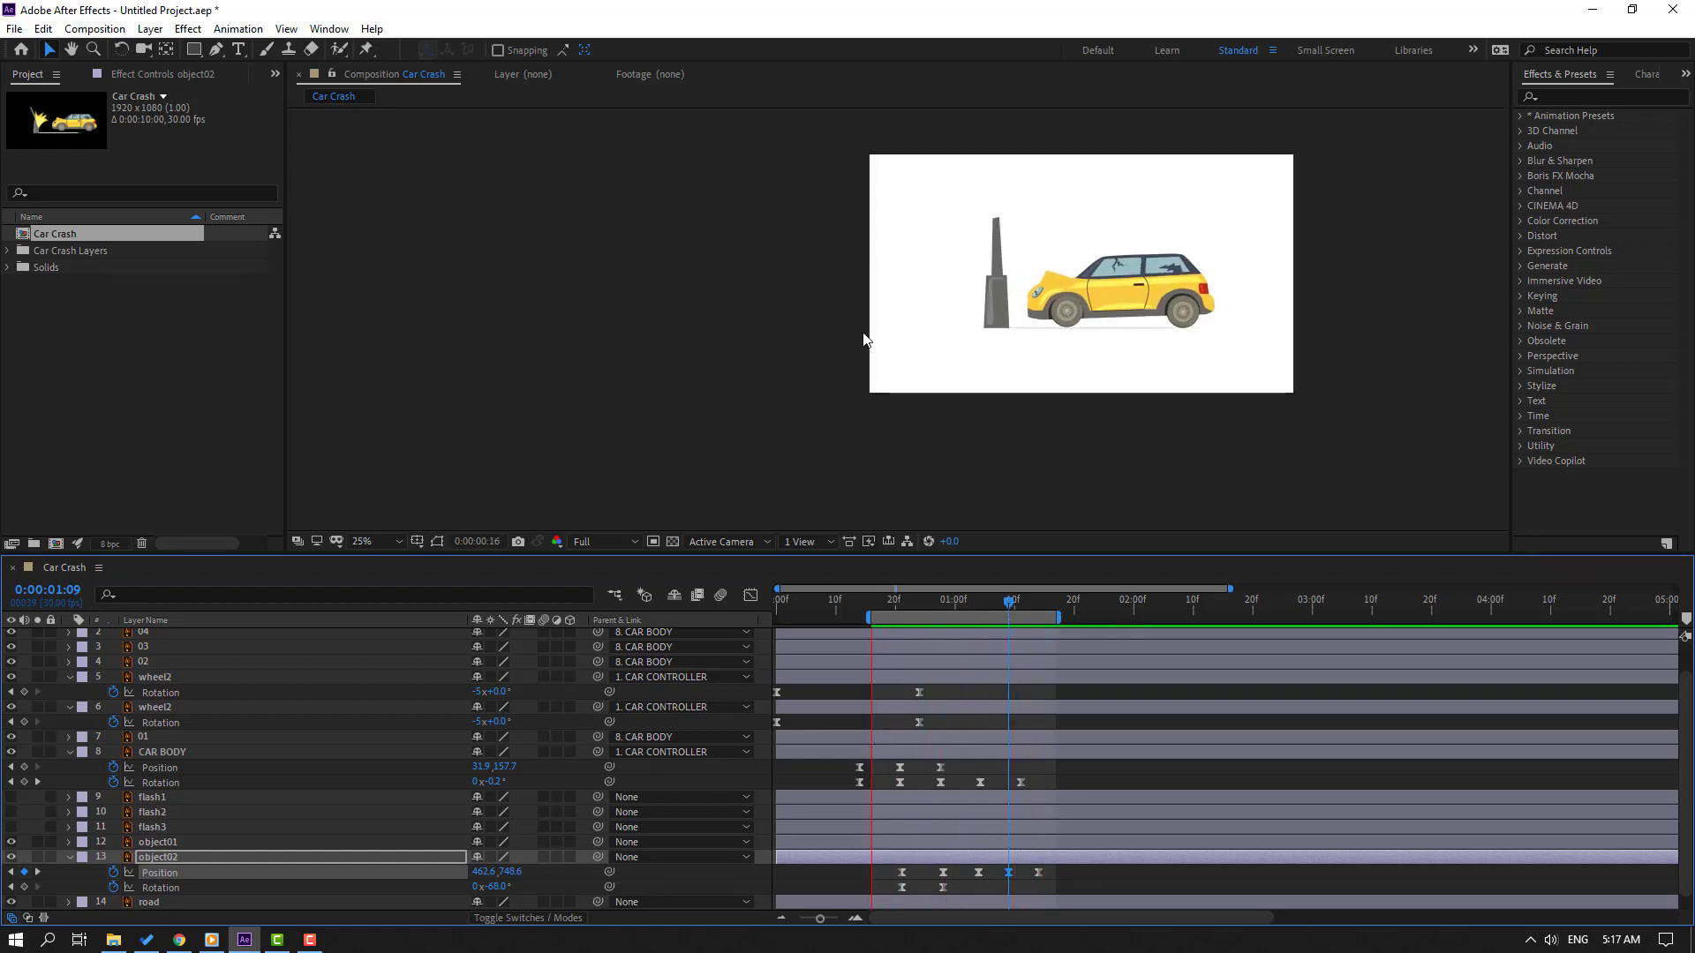
scroll(862, 335, "up", 4)
left_click_drag(978, 606, 1011, 615)
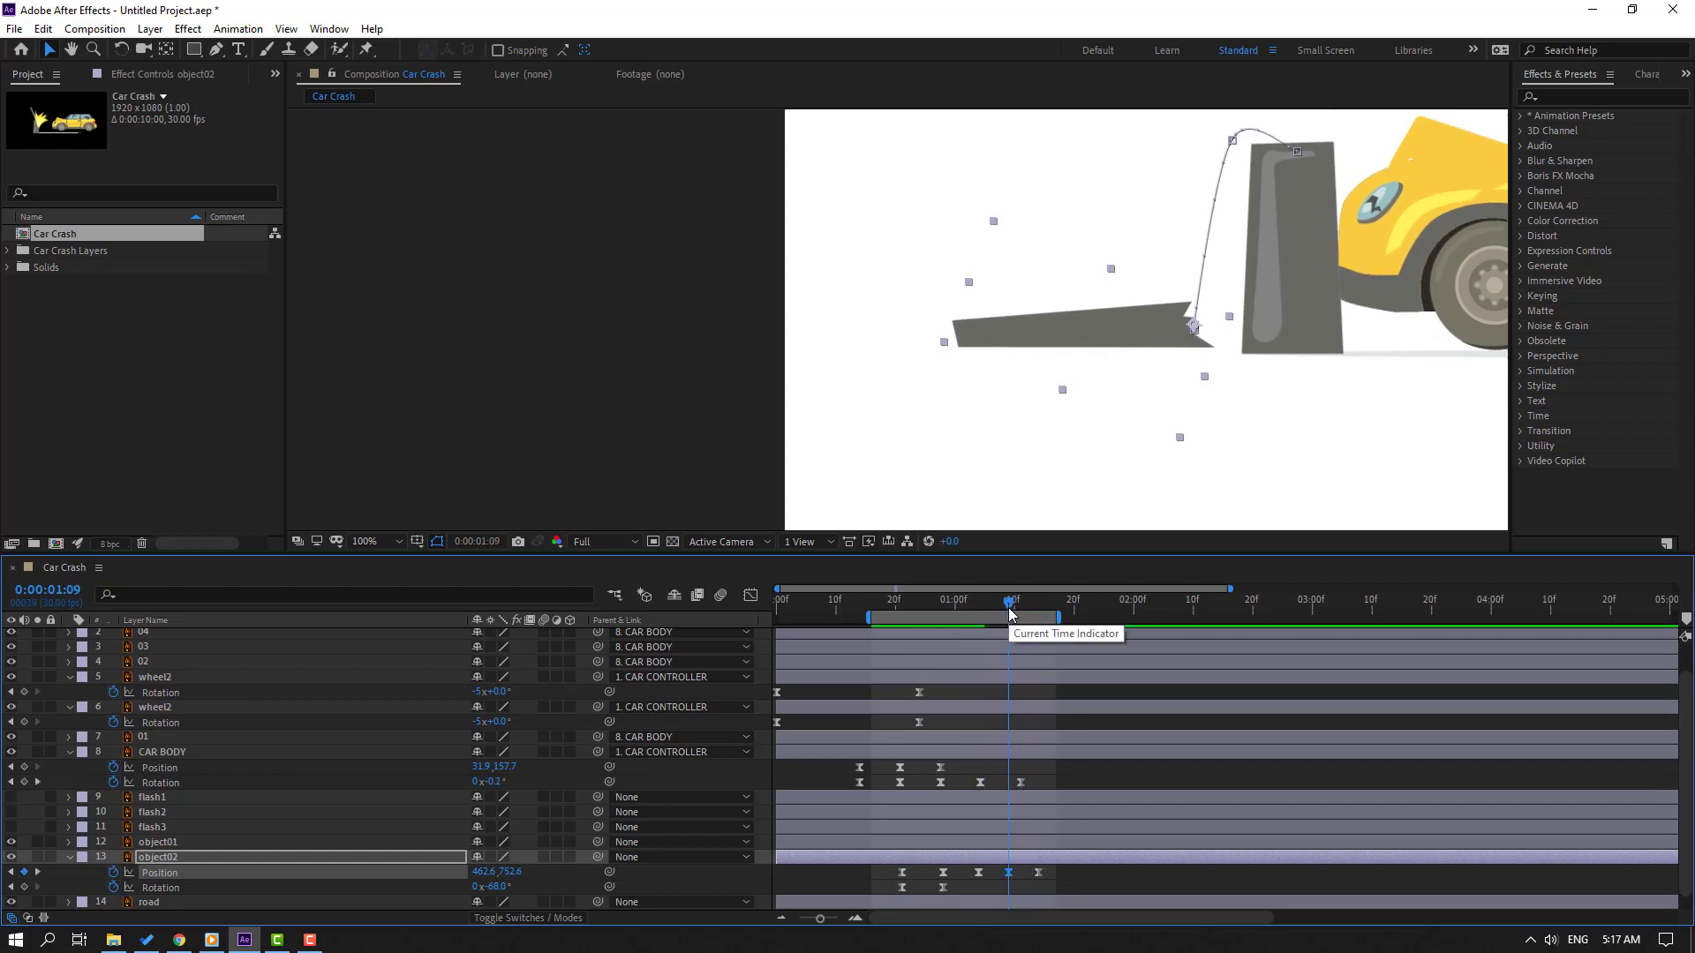
- Extend the end of the work area to about 0:00:01:21 and preview object02's complete fall and bounce
key("space")
scroll(976, 462, "down", 4)
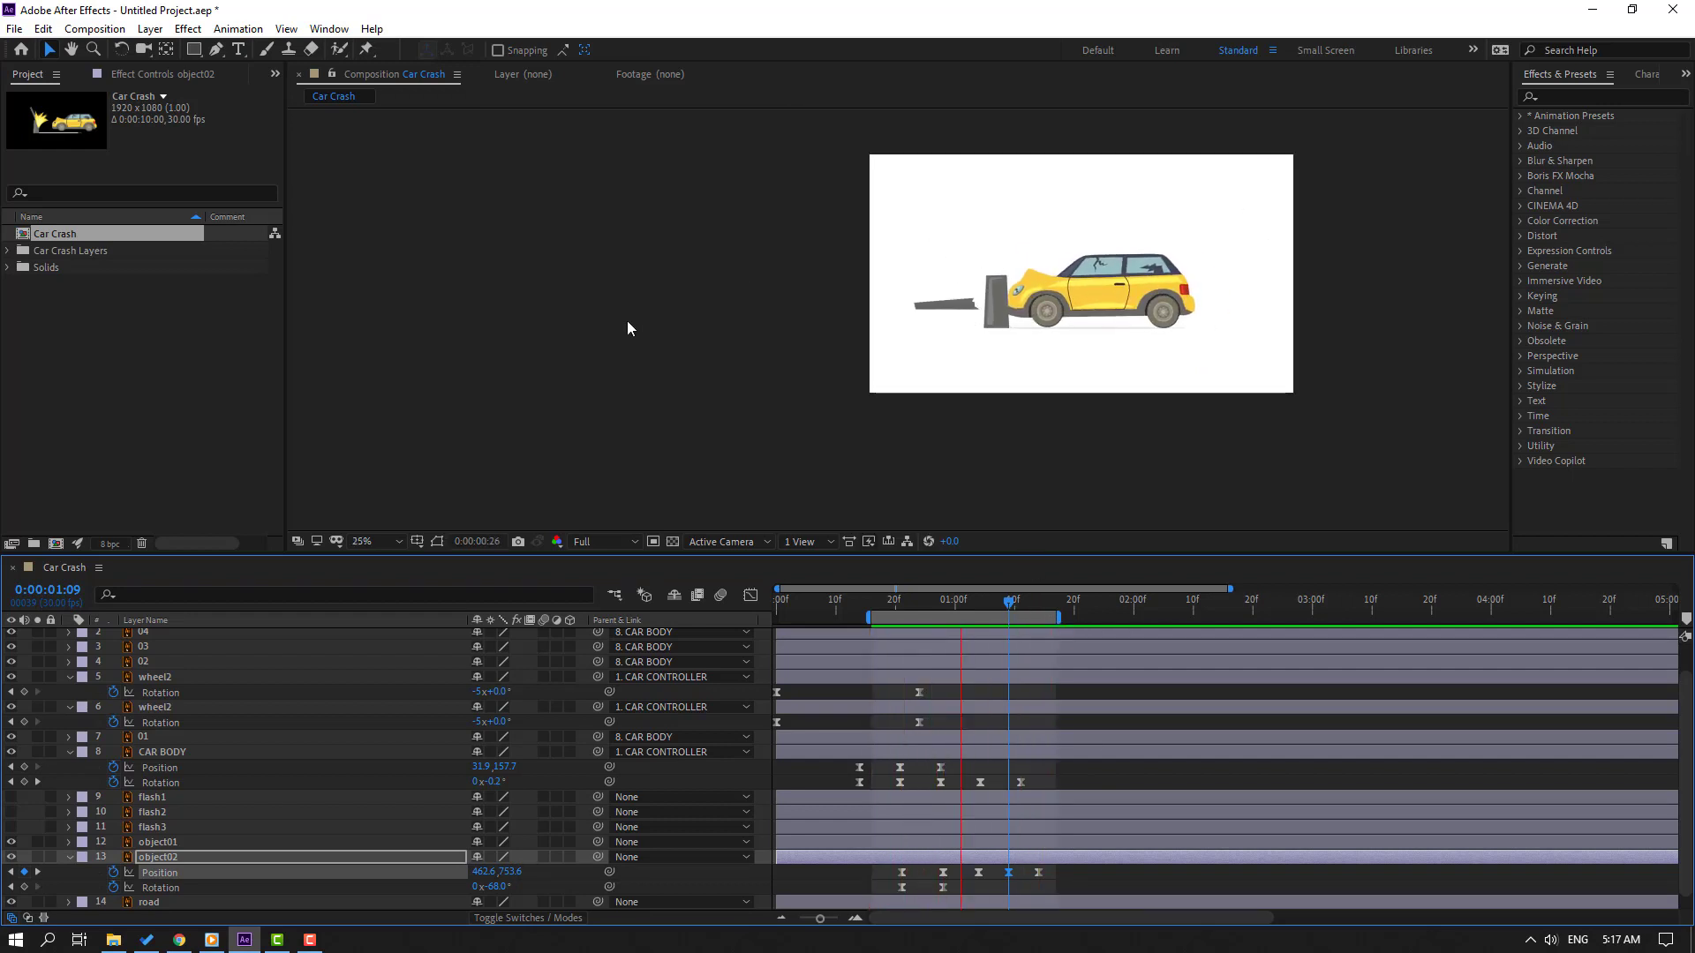
left_click_drag(1059, 617, 1084, 617)
key("space")
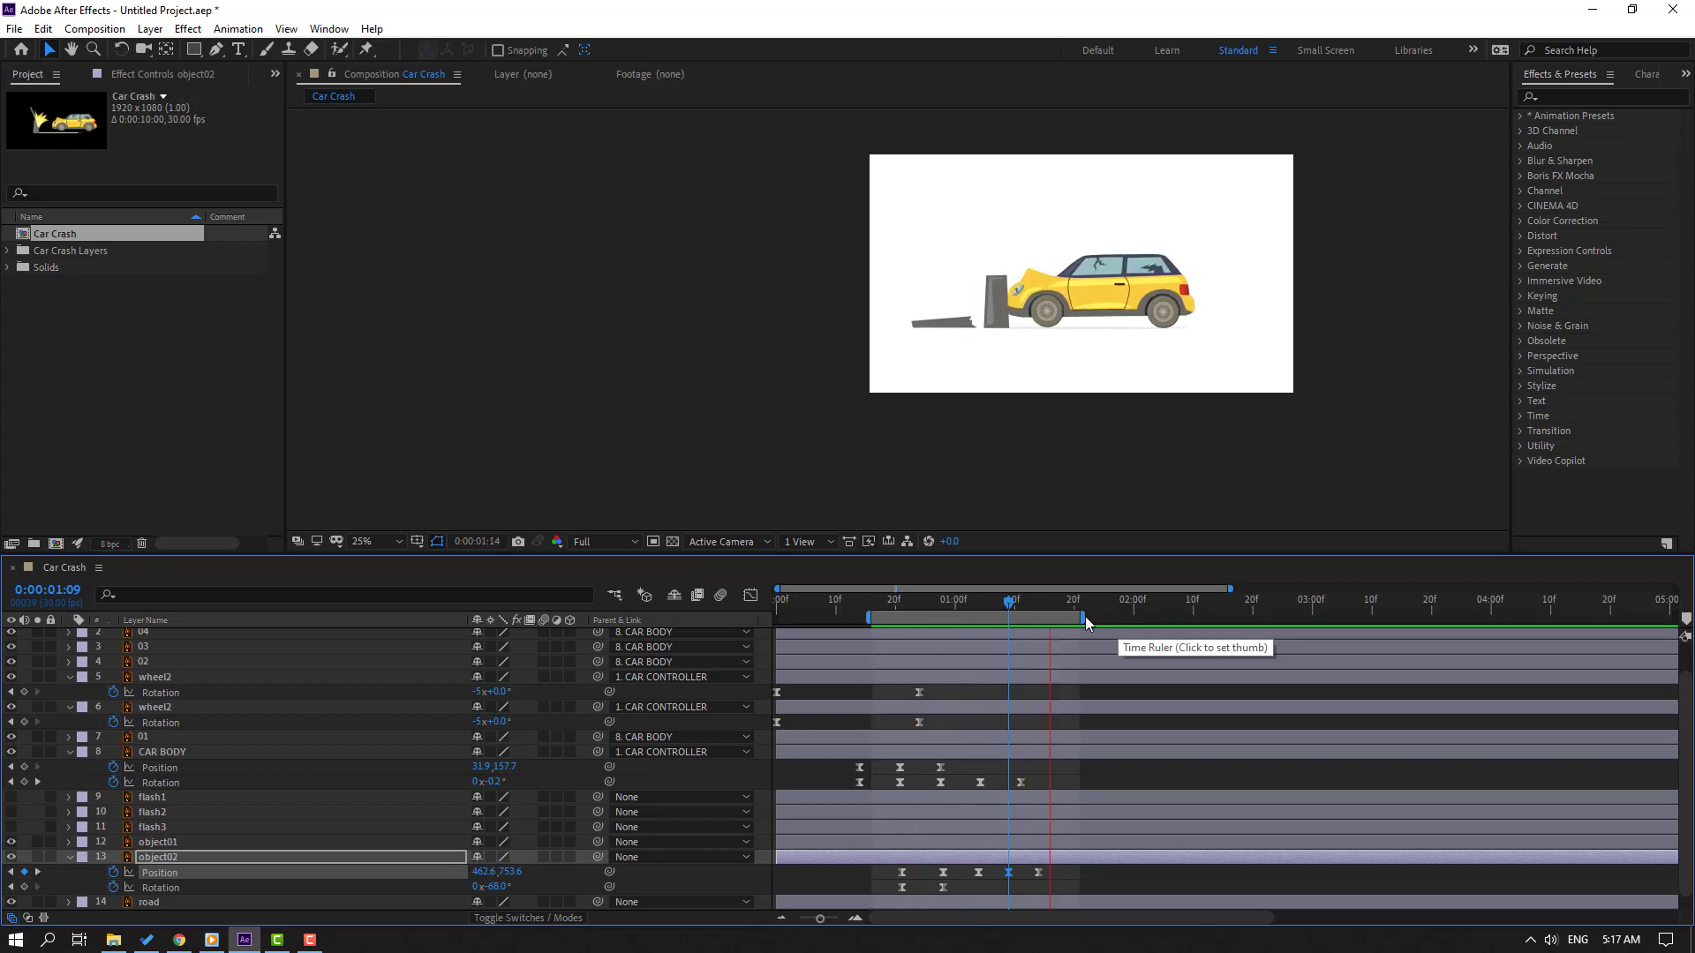
- Shift all of object02's Position and Rotation keyframes two frames earlier, extend the work area's start to 0:00:00:10, and preview the crash
left_click(901, 604)
mouse_move(967, 605)
left_mouse_down()
mouse_move(995, 605)
mouse_move(960, 604)
left_mouse_up()
key("space")
left_click_drag(1062, 872, 889, 887)
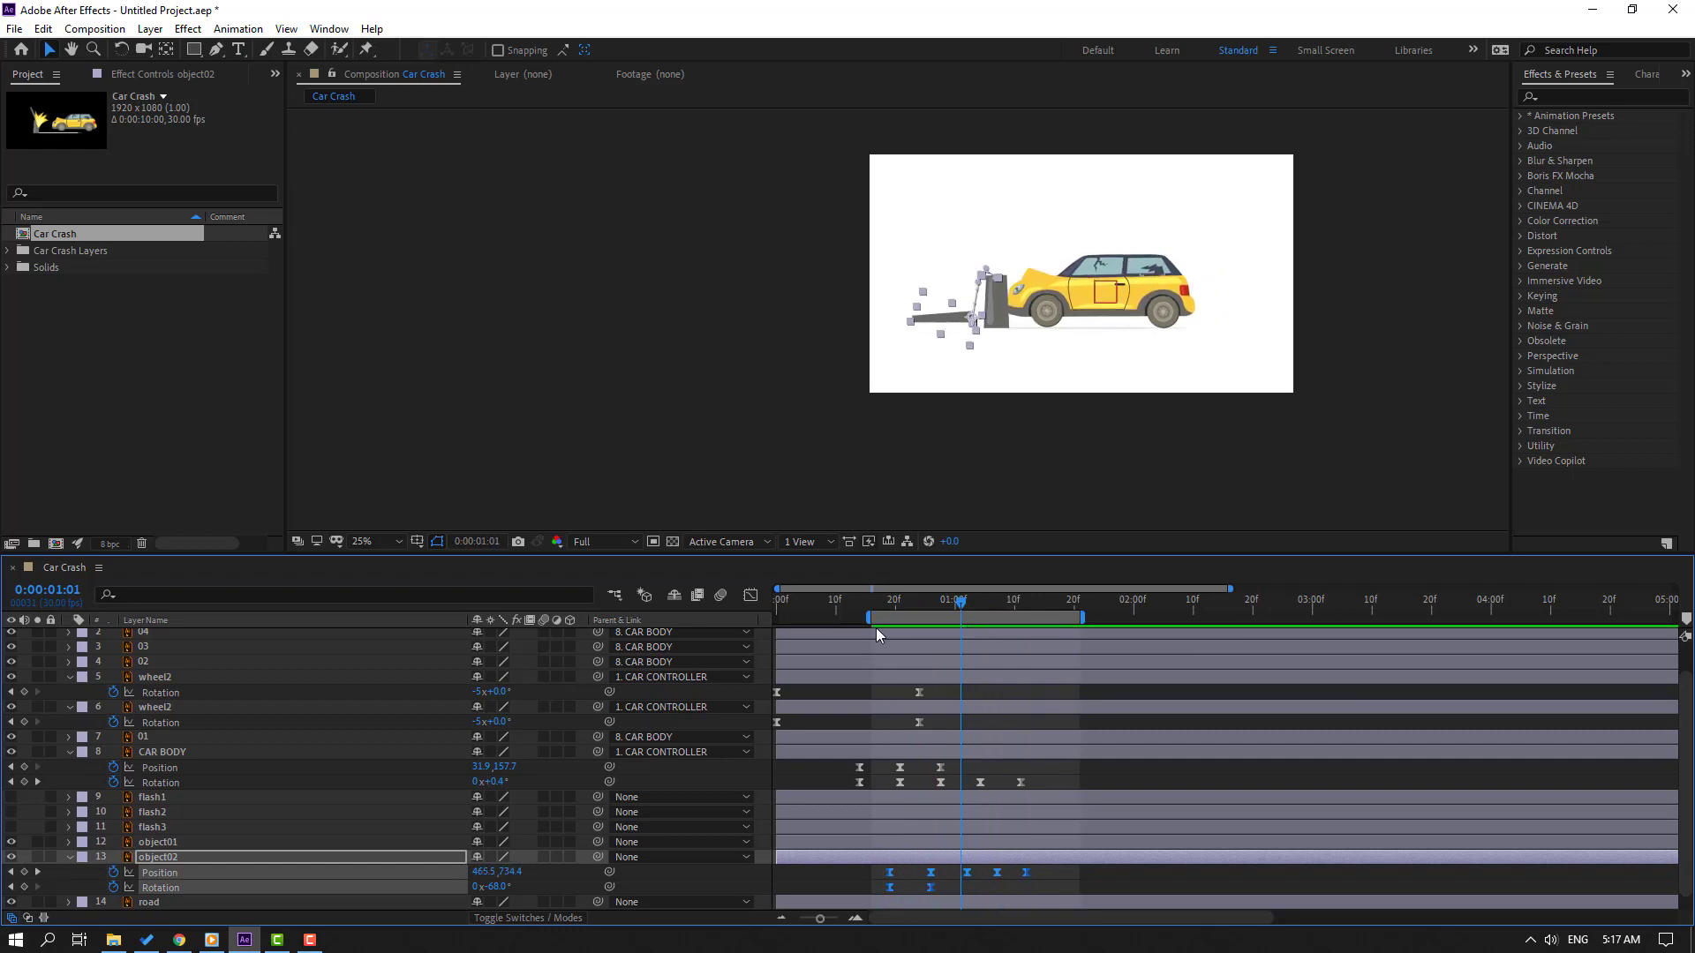
left_click_drag(871, 617, 837, 660)
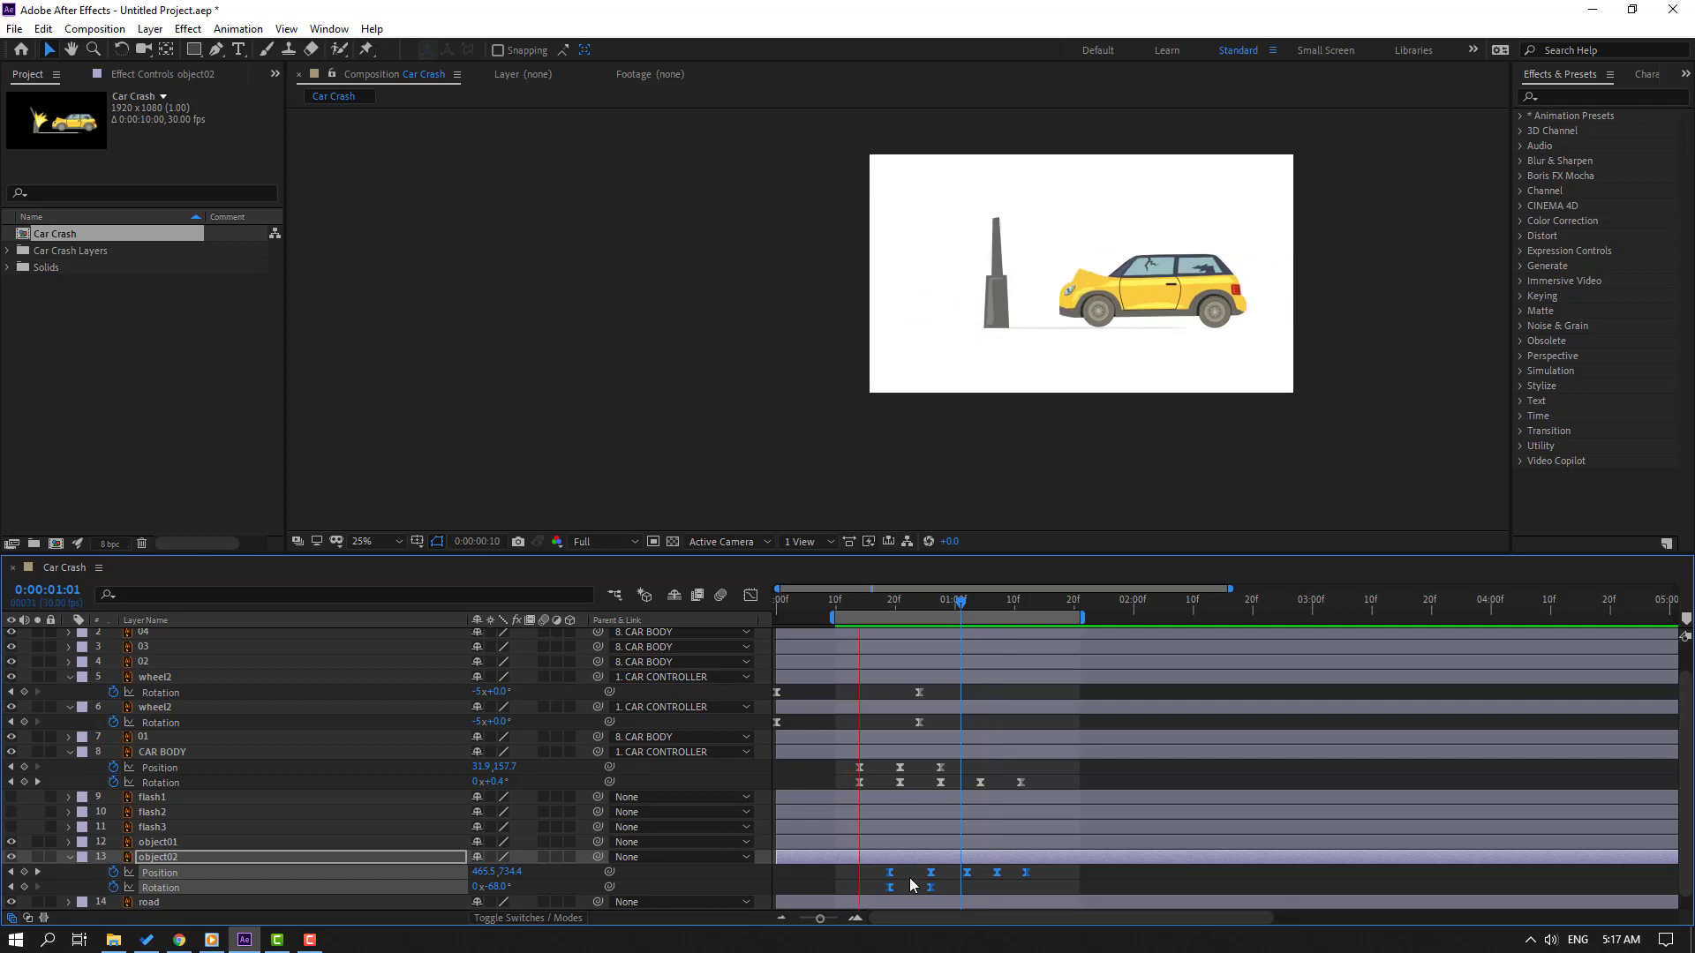
key("space")
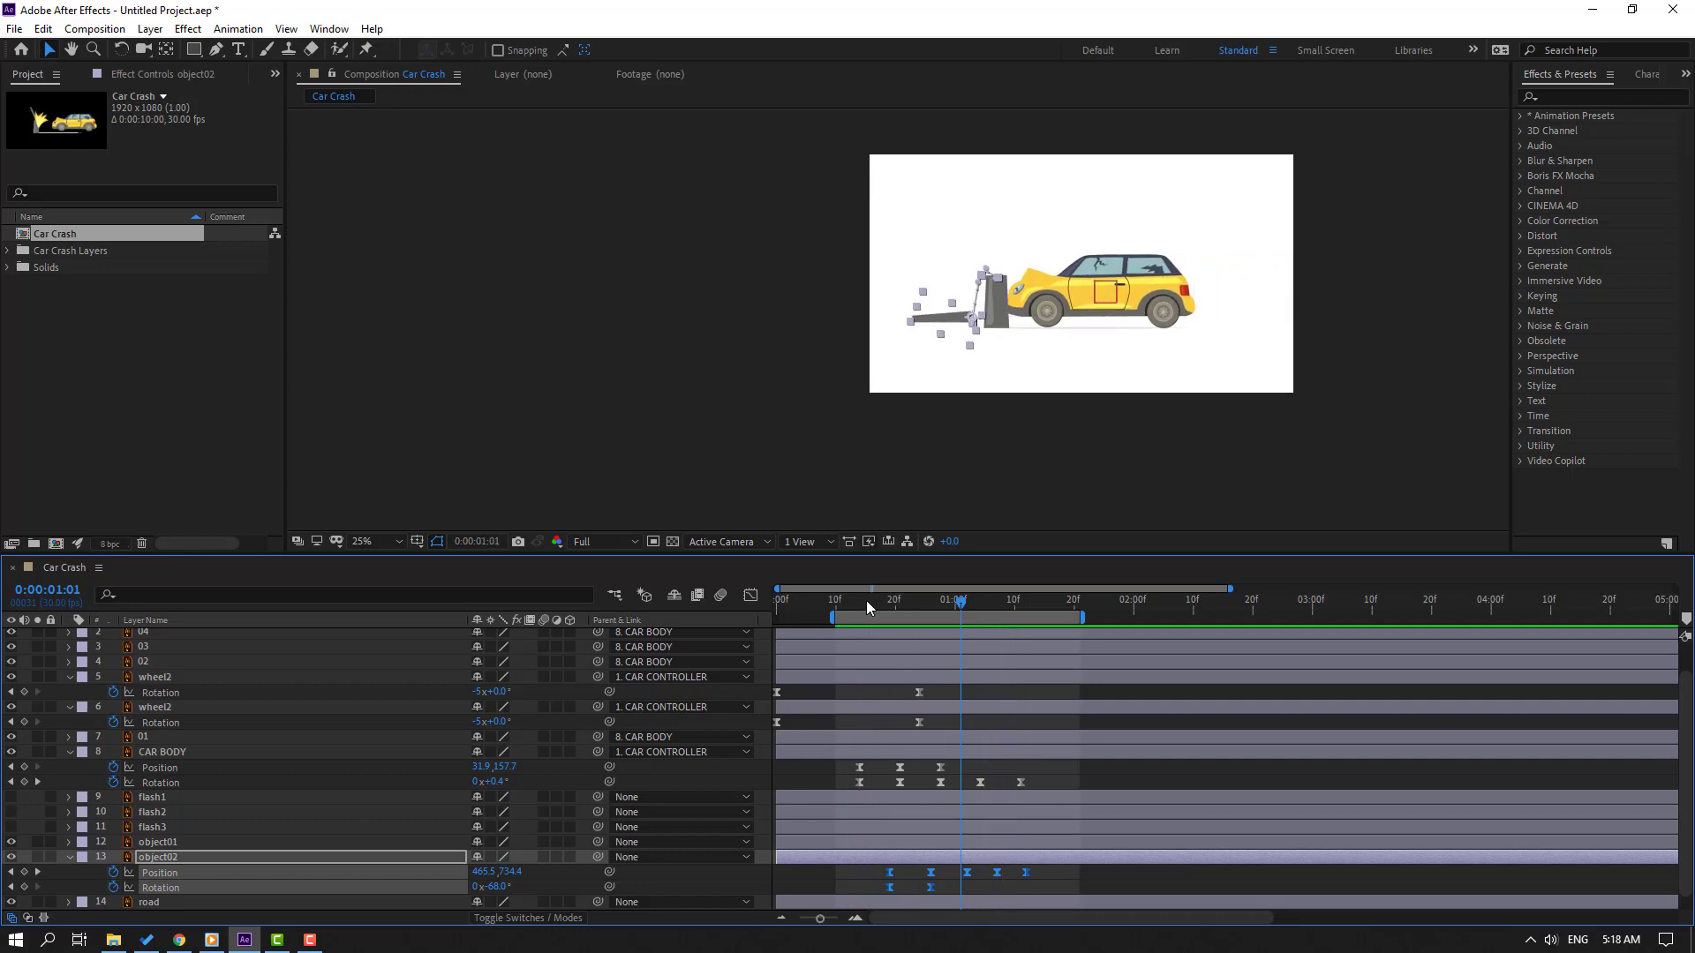
- Move object02 slightly away from the post at its 0:00:00:26 Position keyframe, to 475.6, 540.6
left_click_drag(865, 600, 920, 601)
scroll(894, 307, "up", 4)
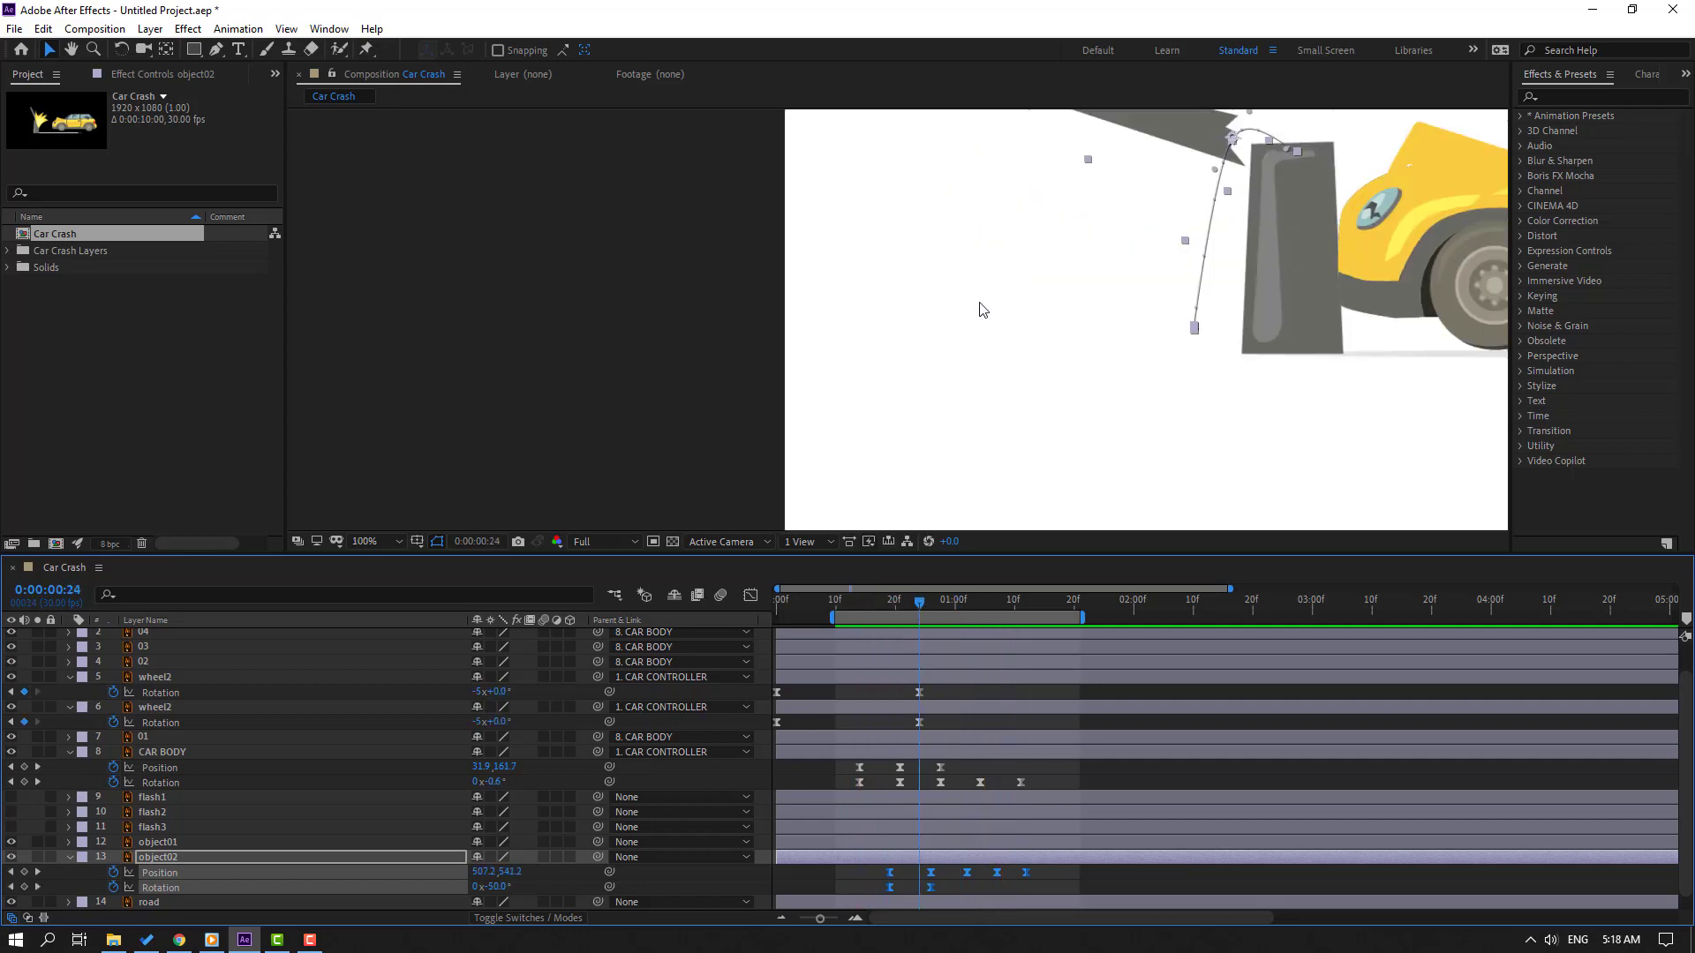
left_click_drag(1273, 301, 1063, 370)
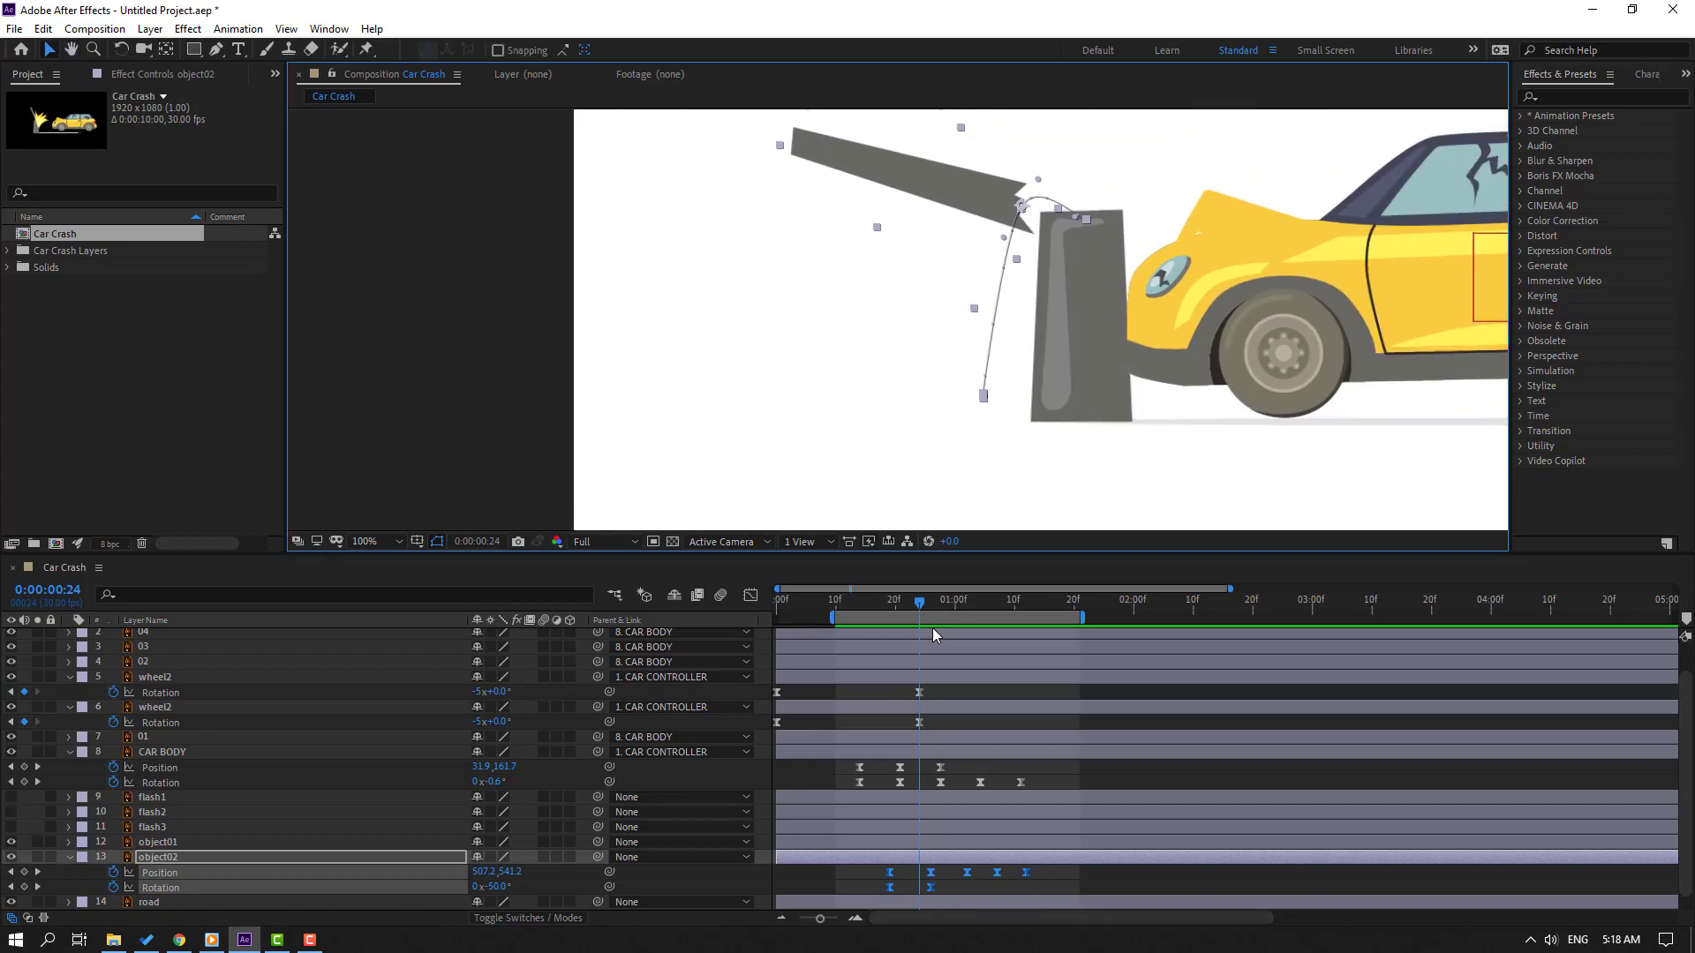
left_click(931, 601)
left_click(964, 880)
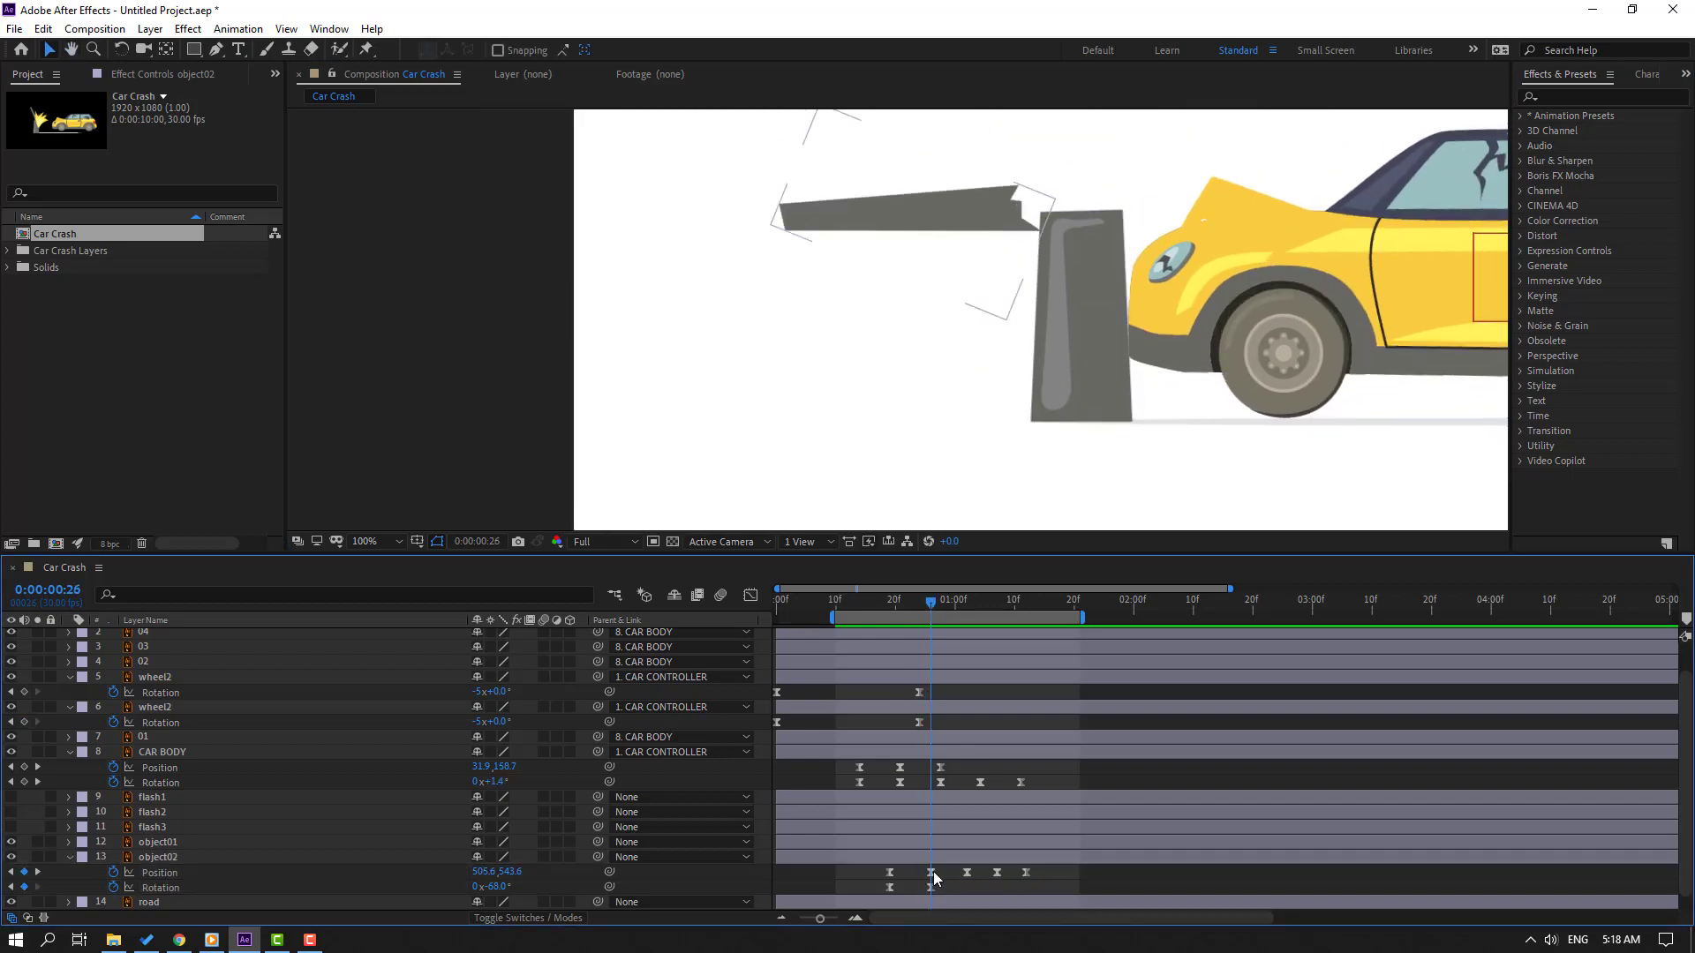
left_click(932, 872)
left_click_drag(1020, 214, 993, 211)
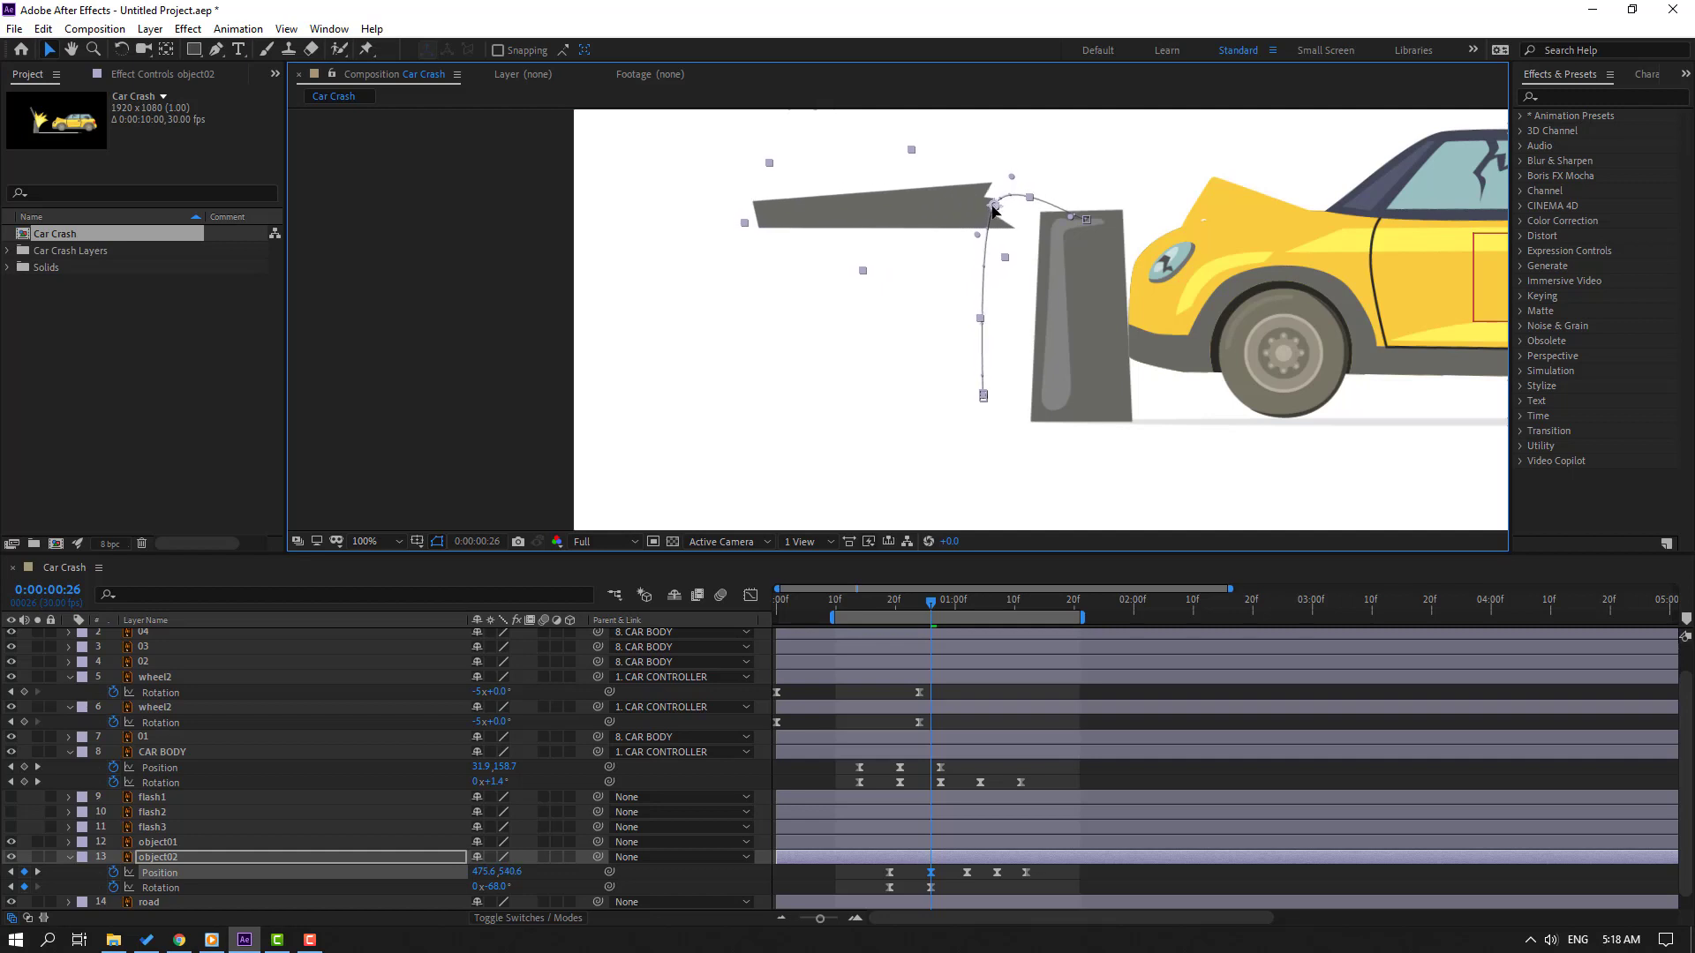
- Shorten the outgoing influence of object02's first Position keyframe in the Graph Editor so it launches faster, and preview the motion
left_click_drag(867, 600, 970, 616)
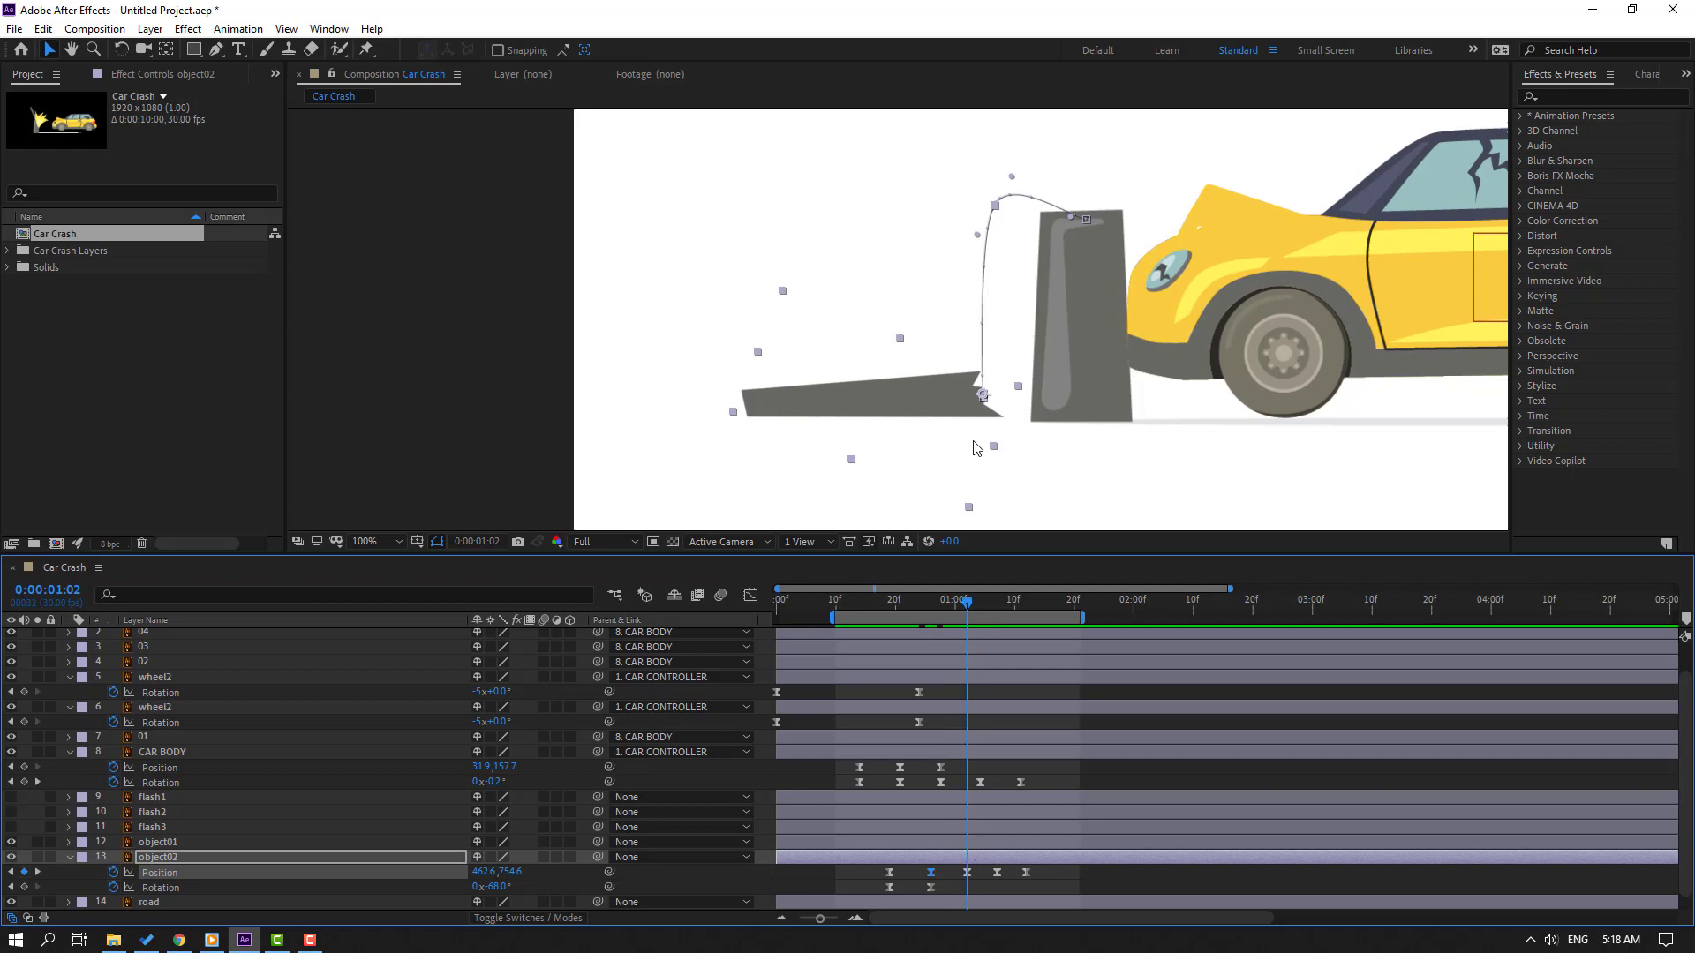
left_click_drag(1057, 876, 829, 854)
left_click(749, 595)
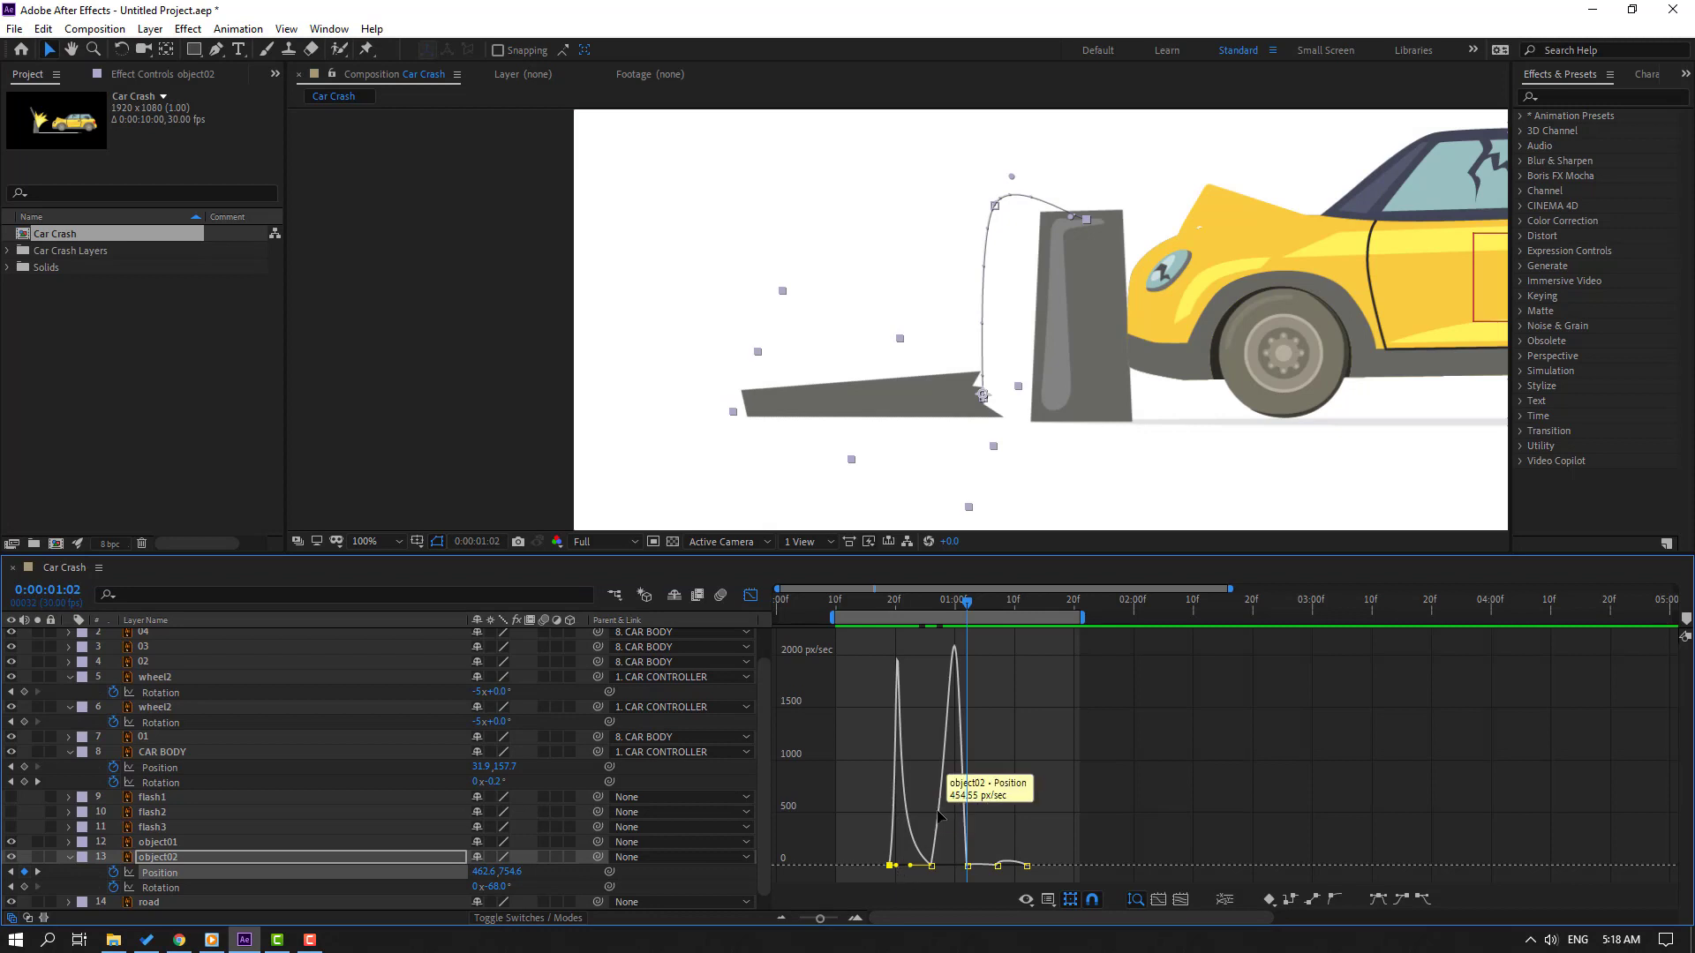
left_click(902, 605)
key("=")
key("=")
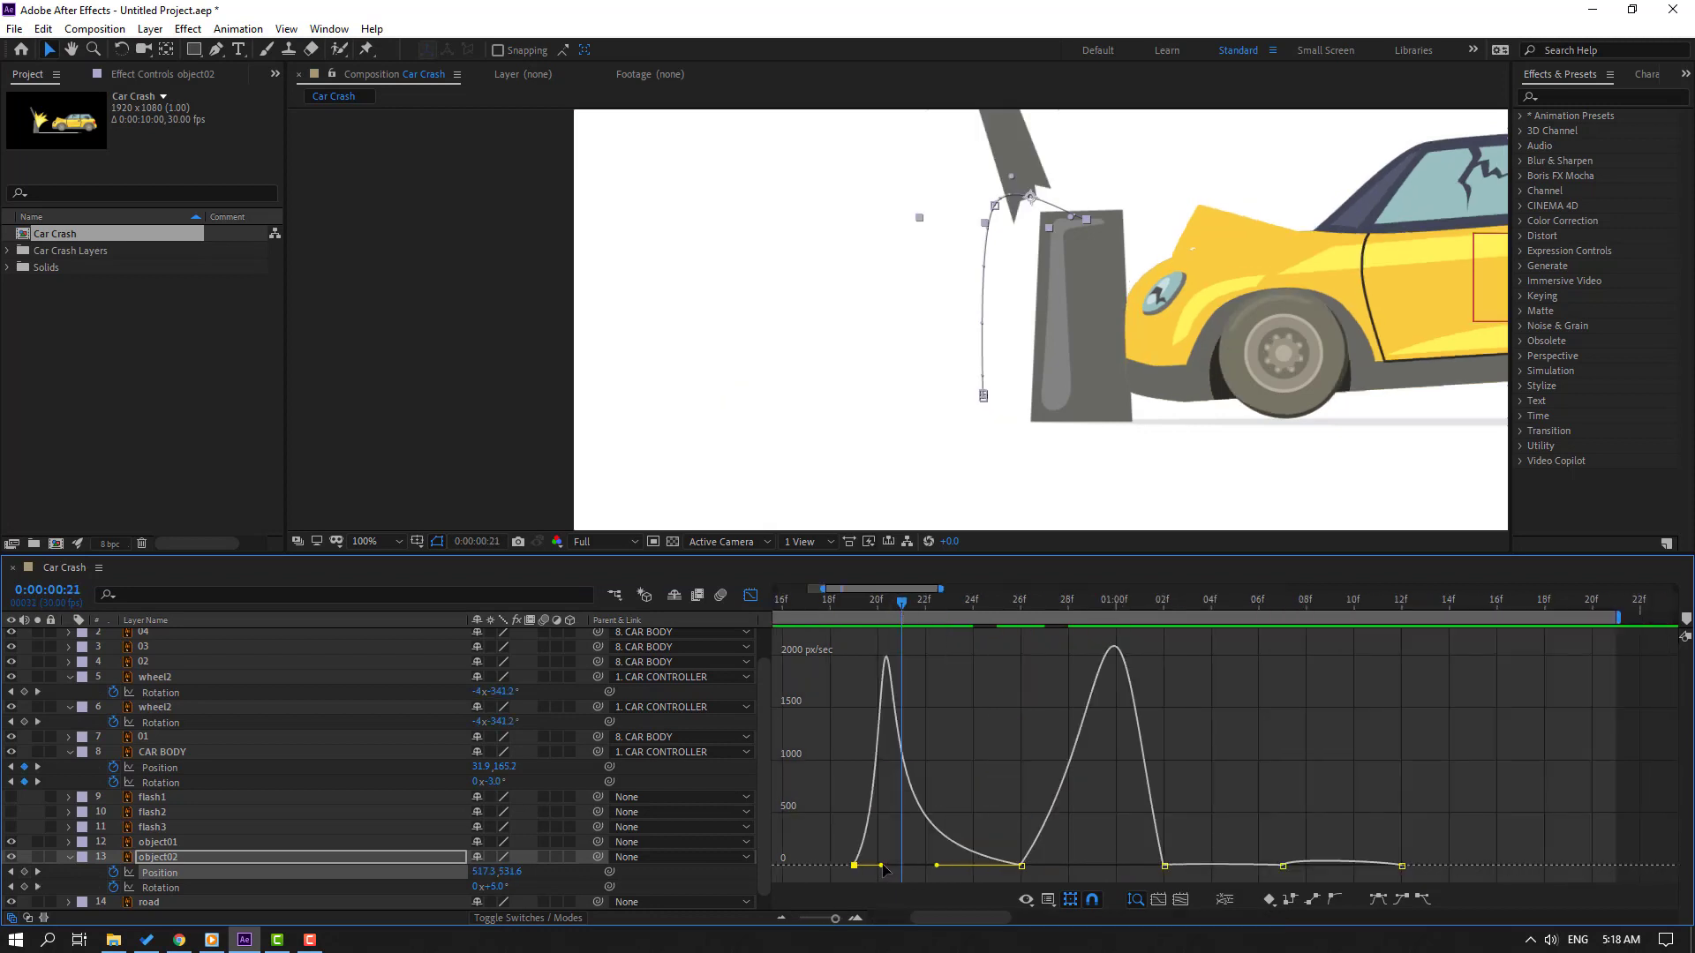
left_click_drag(882, 866, 866, 866)
key("minus")
key("space")
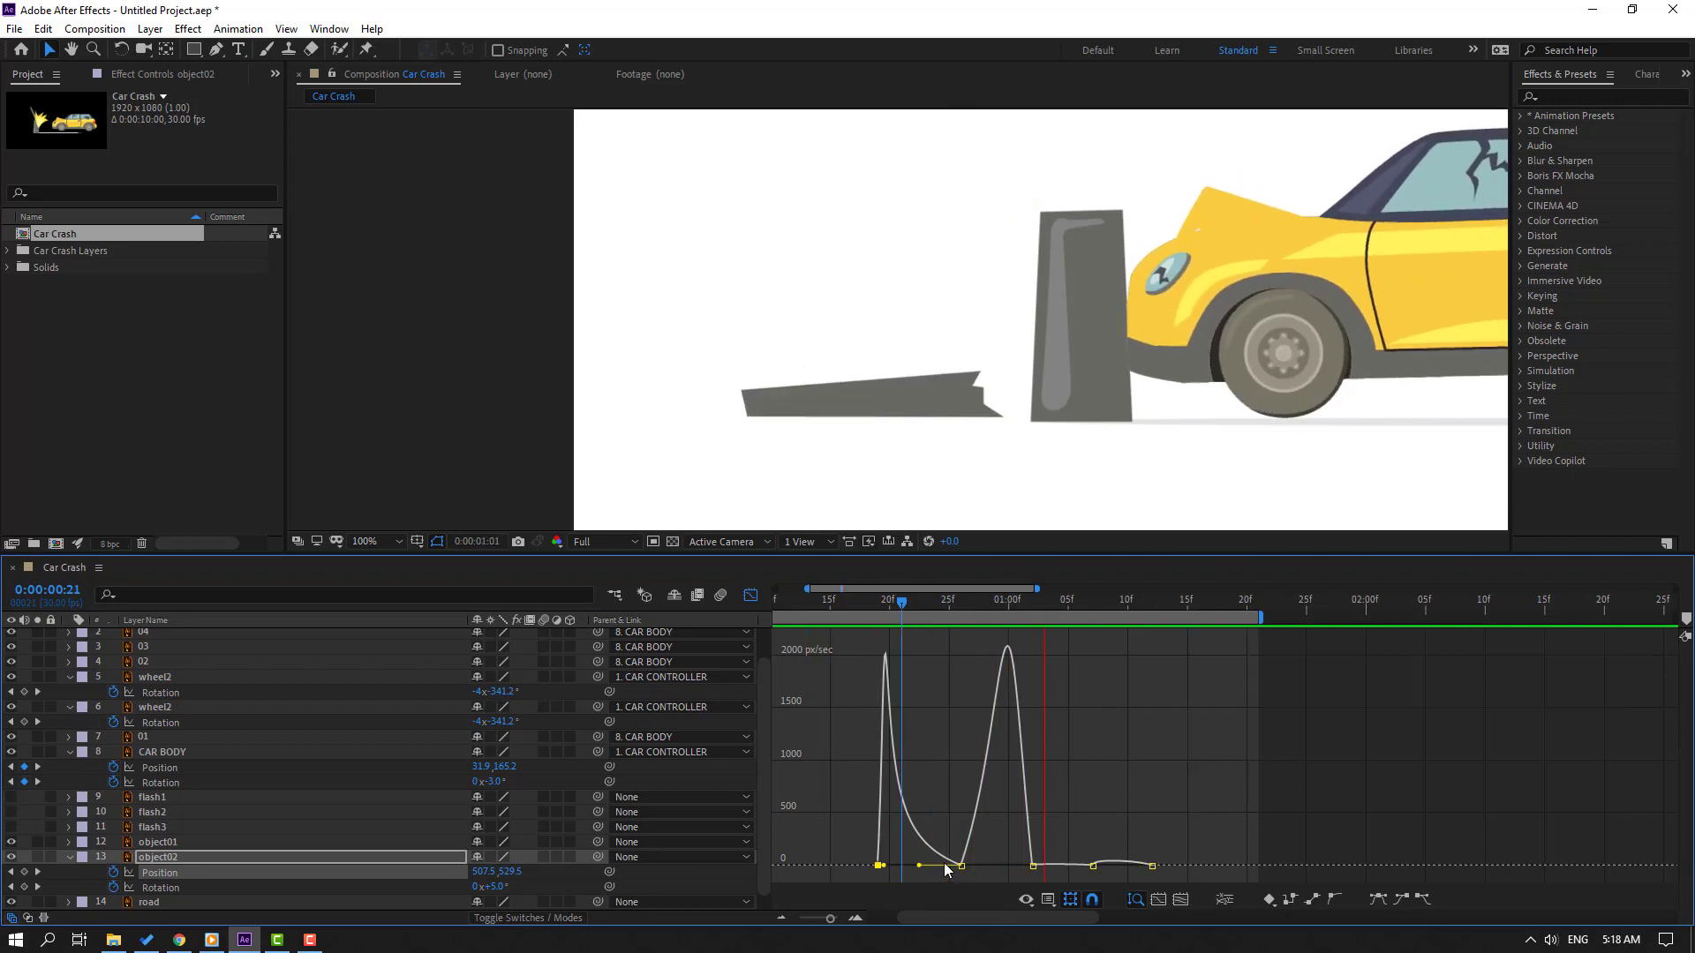
key("space")
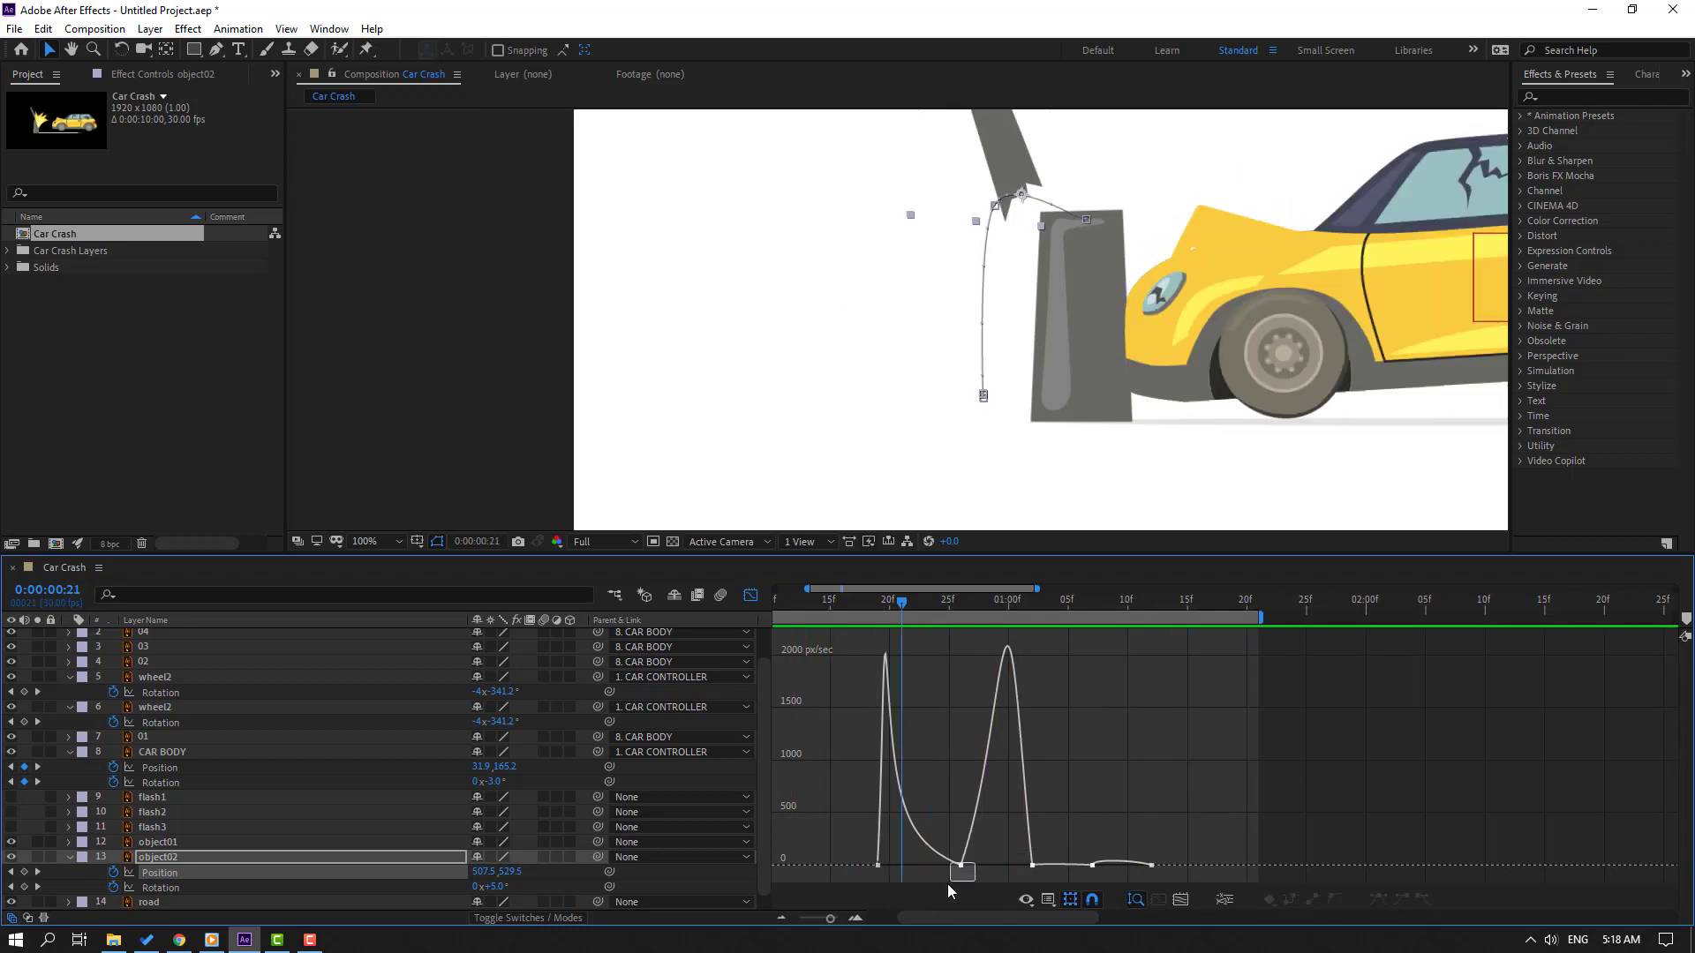
- Shorten the outgoing influence of object02's second Position keyframe so the fall starts faster, and preview the full frame
left_click_drag(982, 866, 969, 866)
key("space")
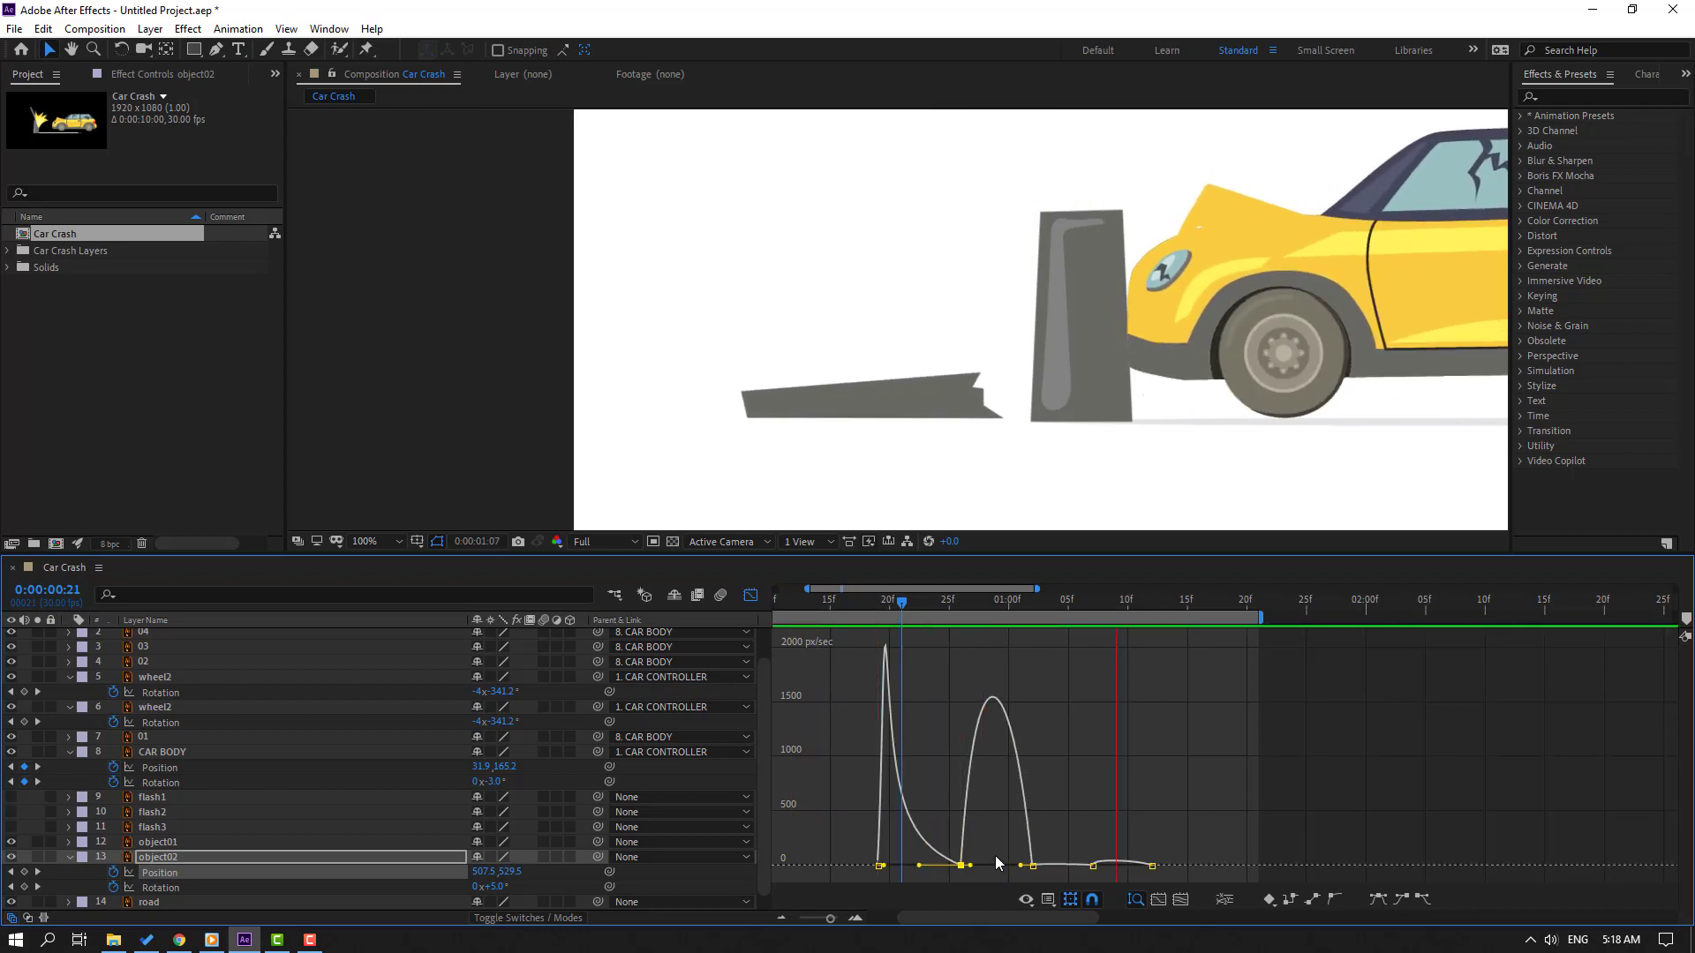
scroll(837, 353, "down", 2)
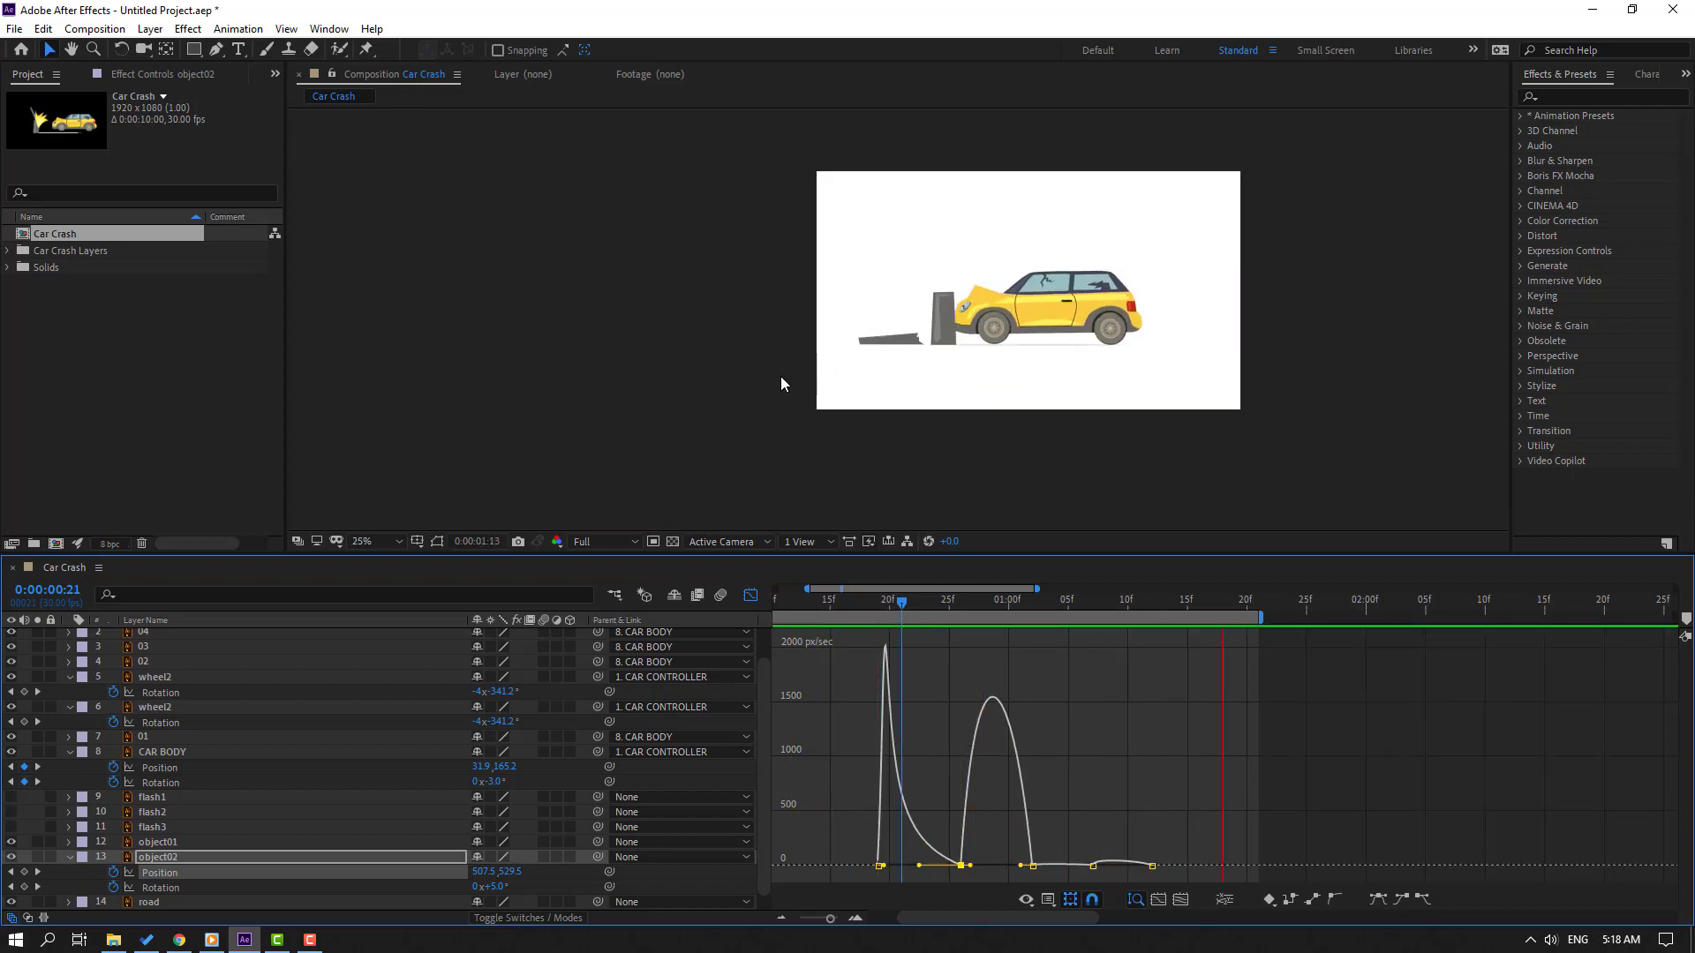
- Return to the keyframe view, shift all object02 keyframes after the first pair two frames earlier, and preview
key("shift+F3")
left_click_drag(1307, 887, 1075, 919)
left_click_drag(1088, 893, 1064, 899)
key("space")
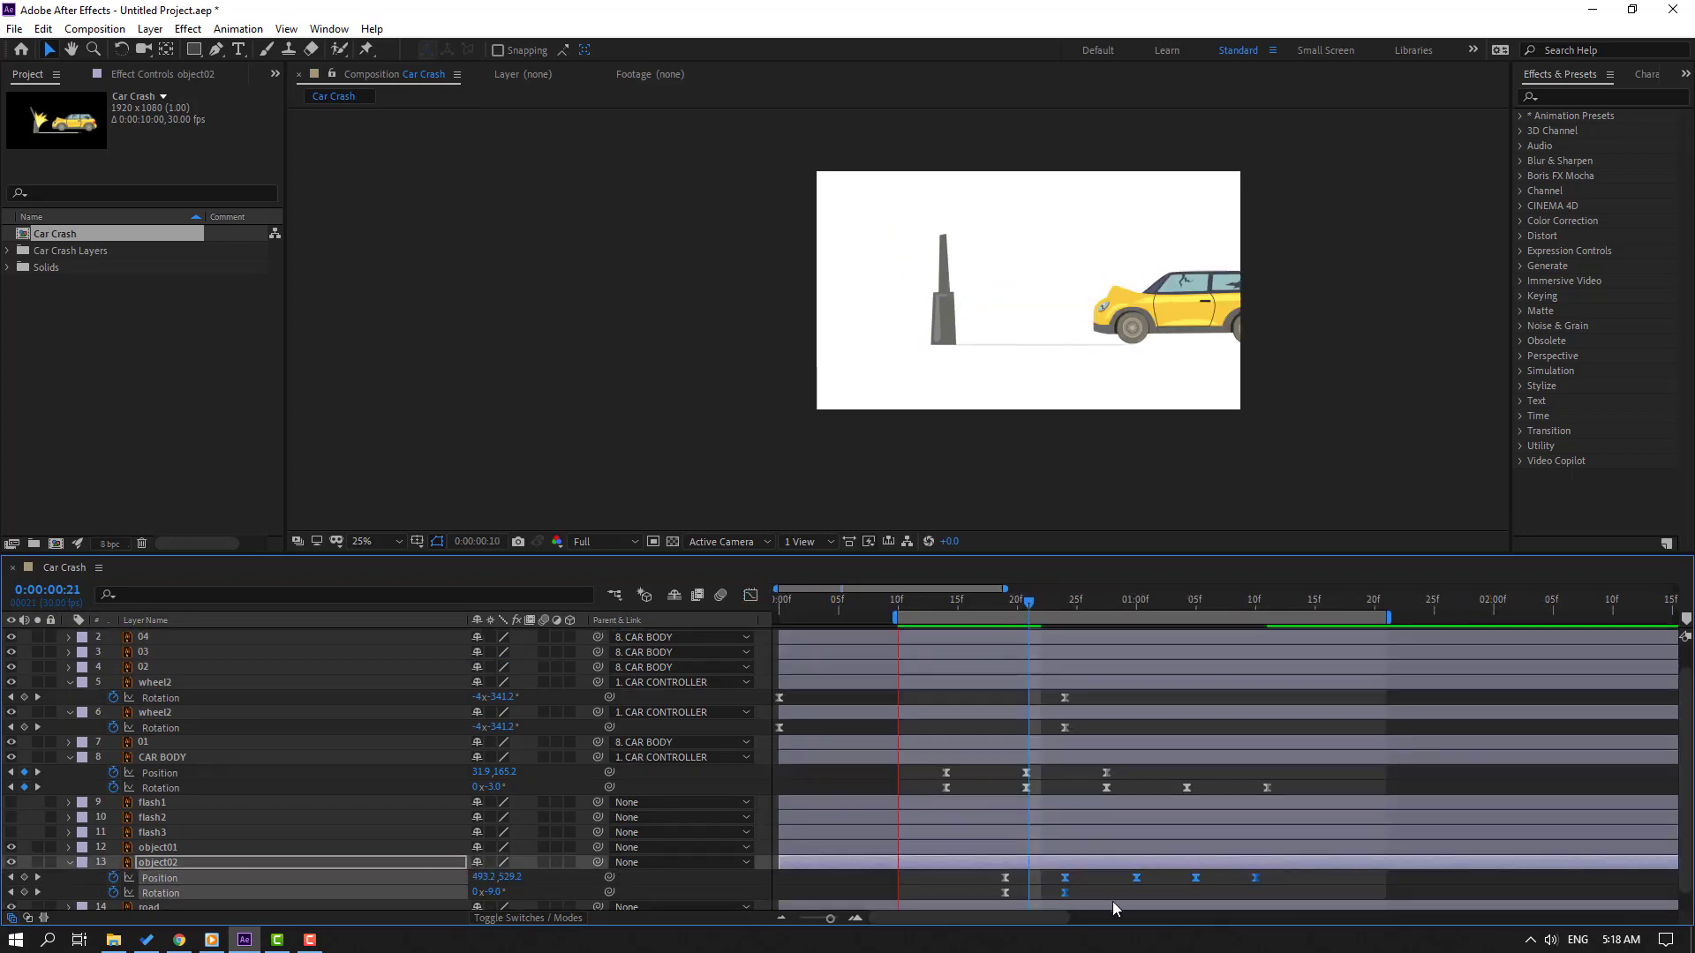
key("space")
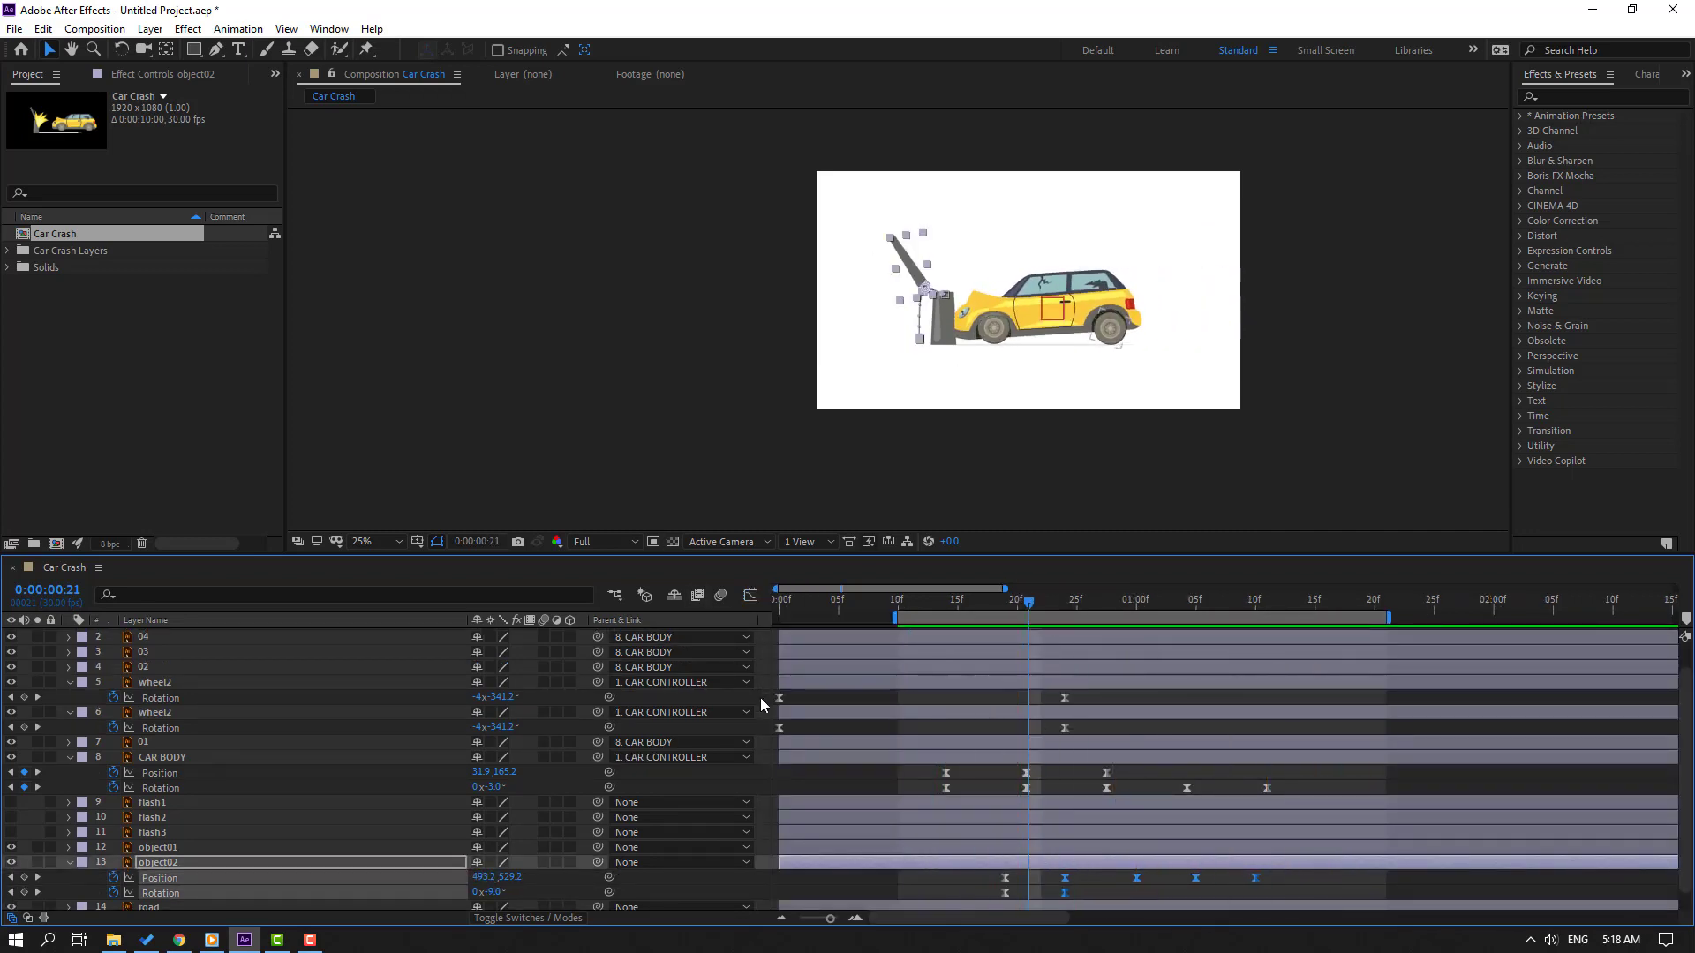
- Make the flash3 layer visible and move its start to 0:00:00:20
left_click_drag(979, 611, 1019, 620)
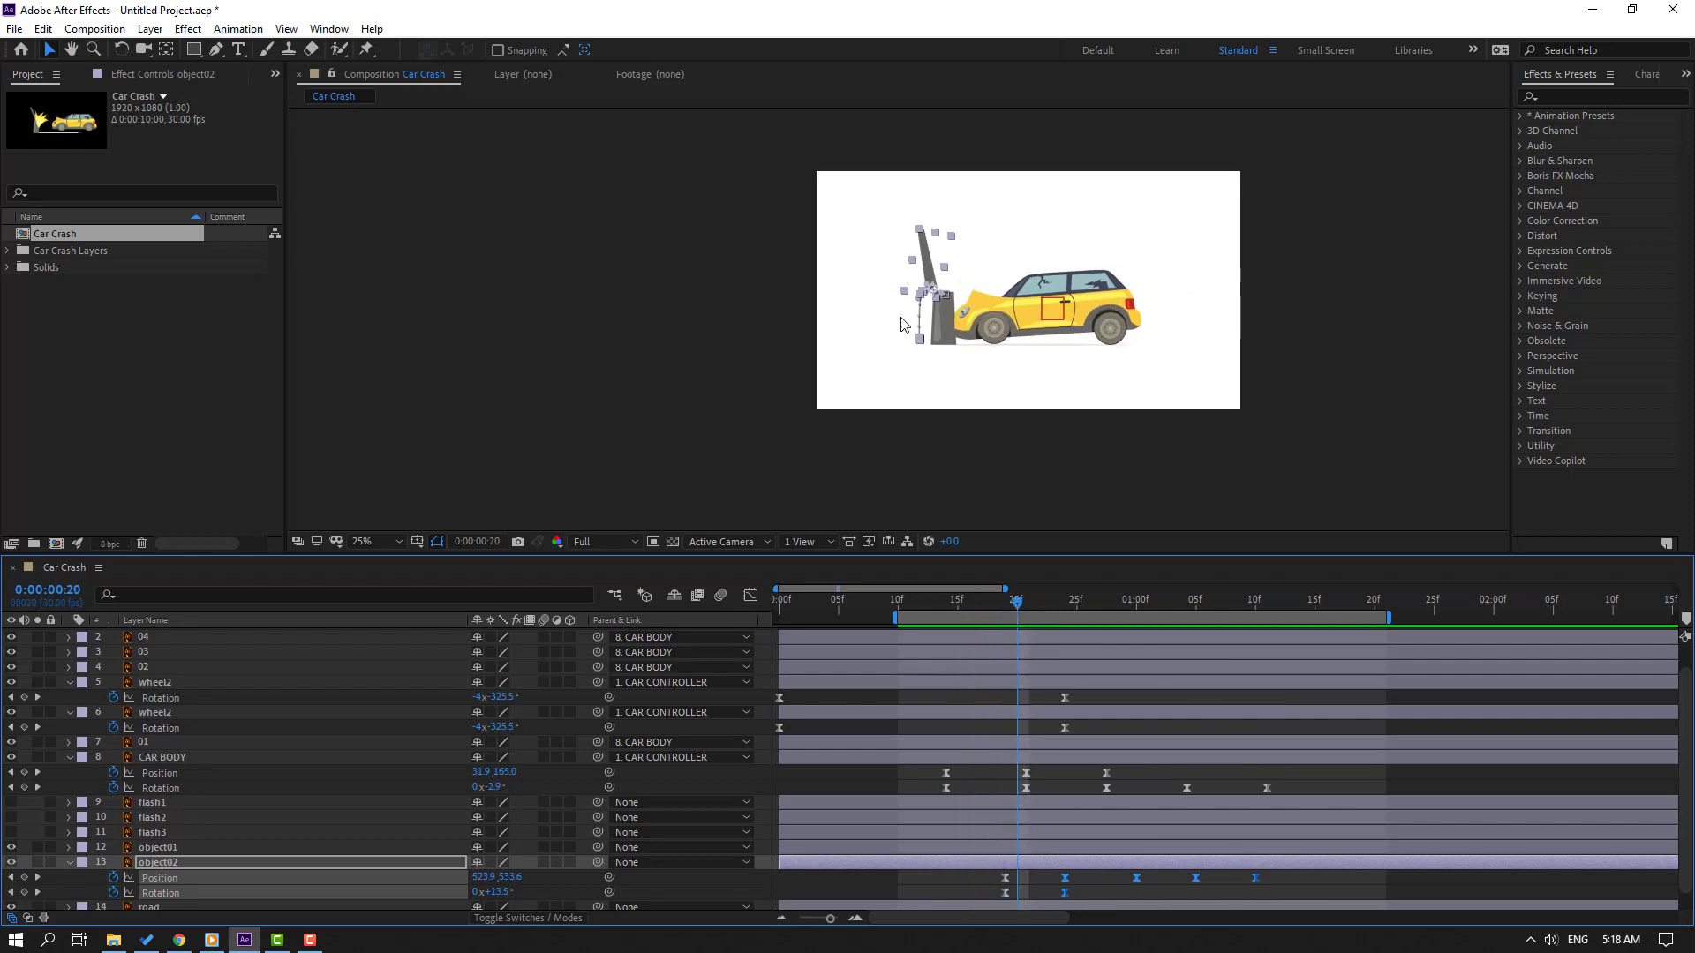
scroll(901, 324, "up", 2)
left_click(144, 833)
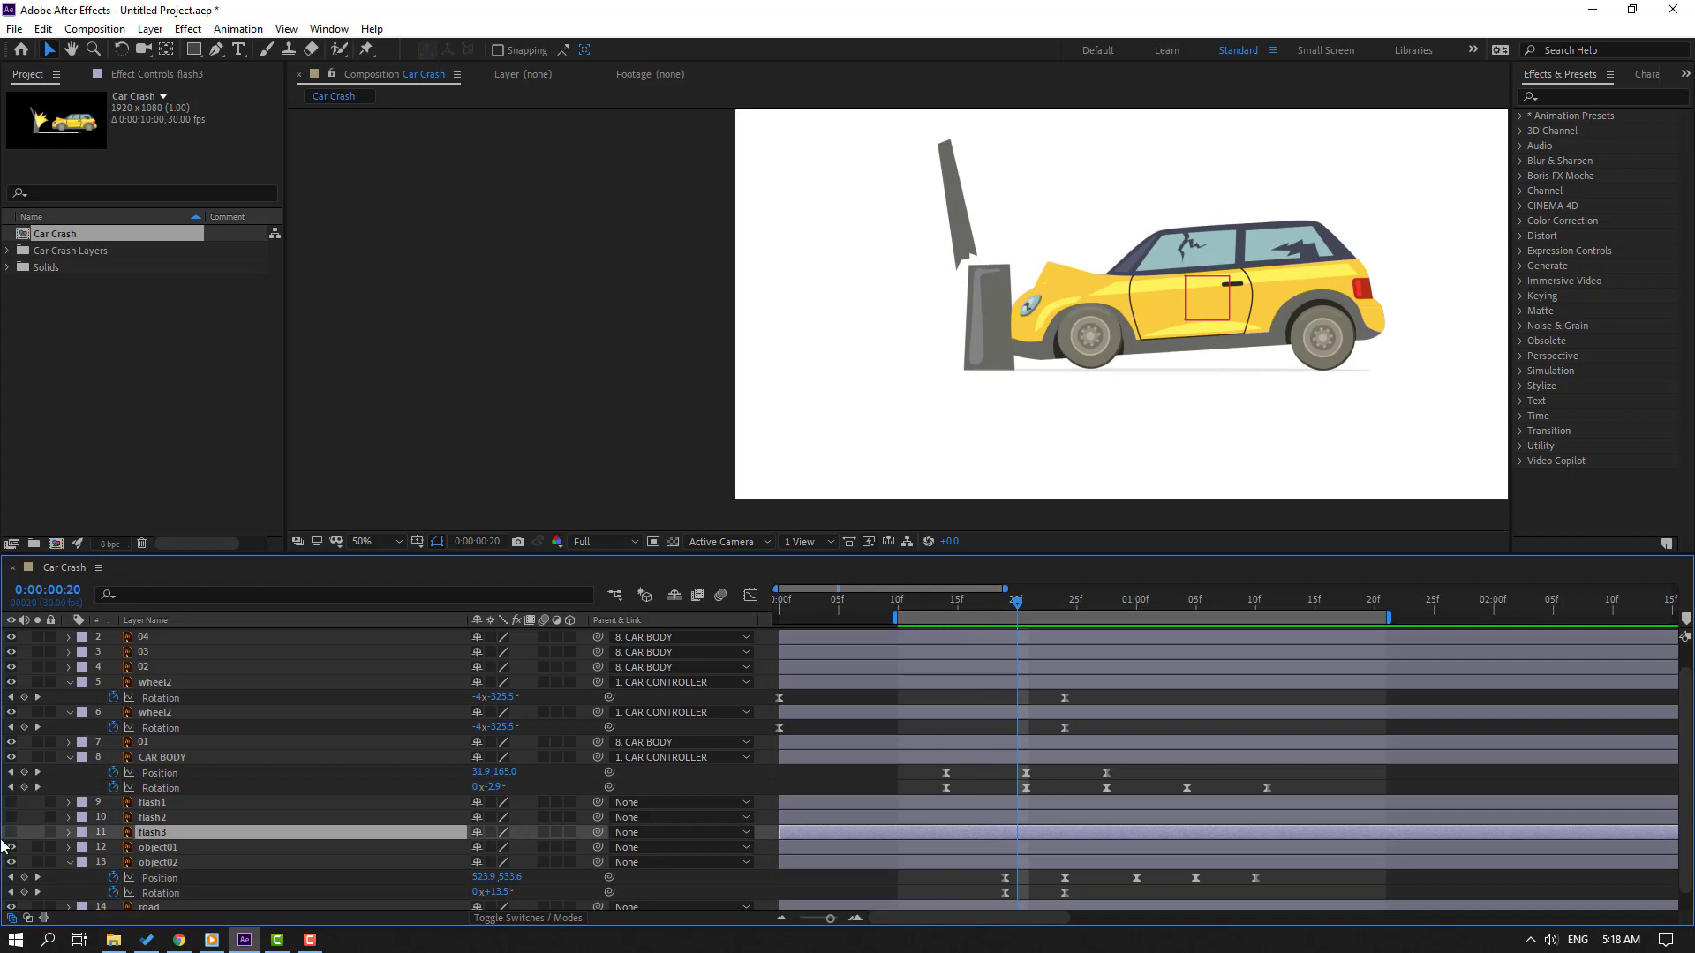
left_click(10, 833)
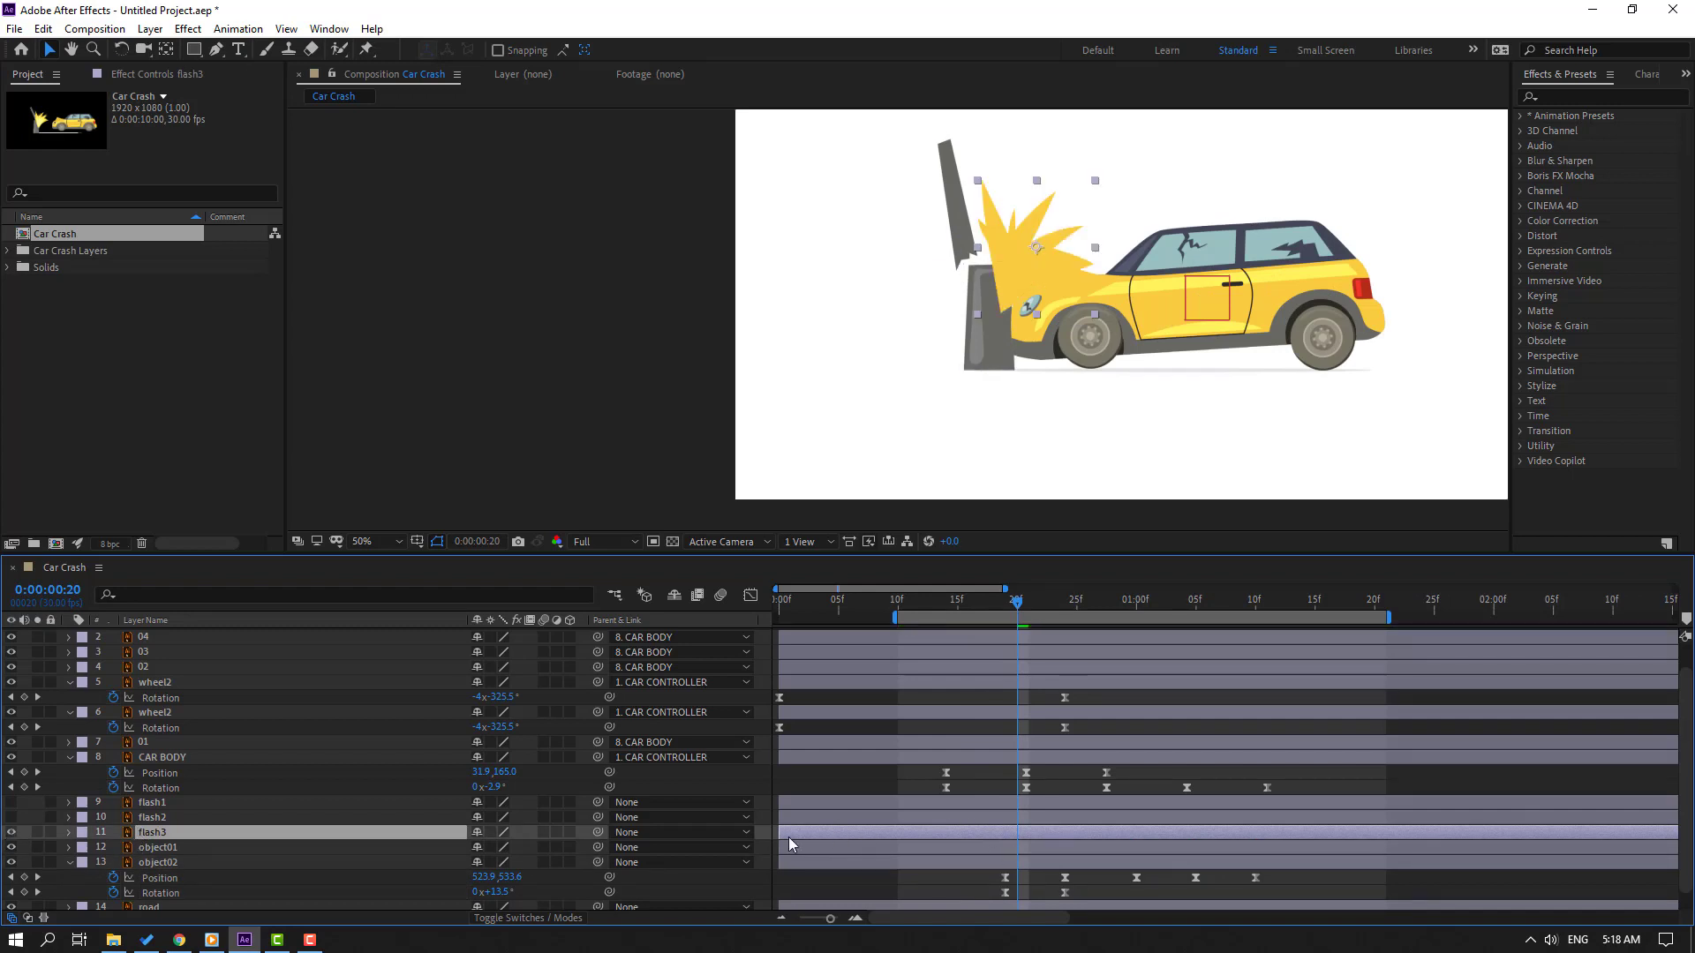
key("bracketleft")
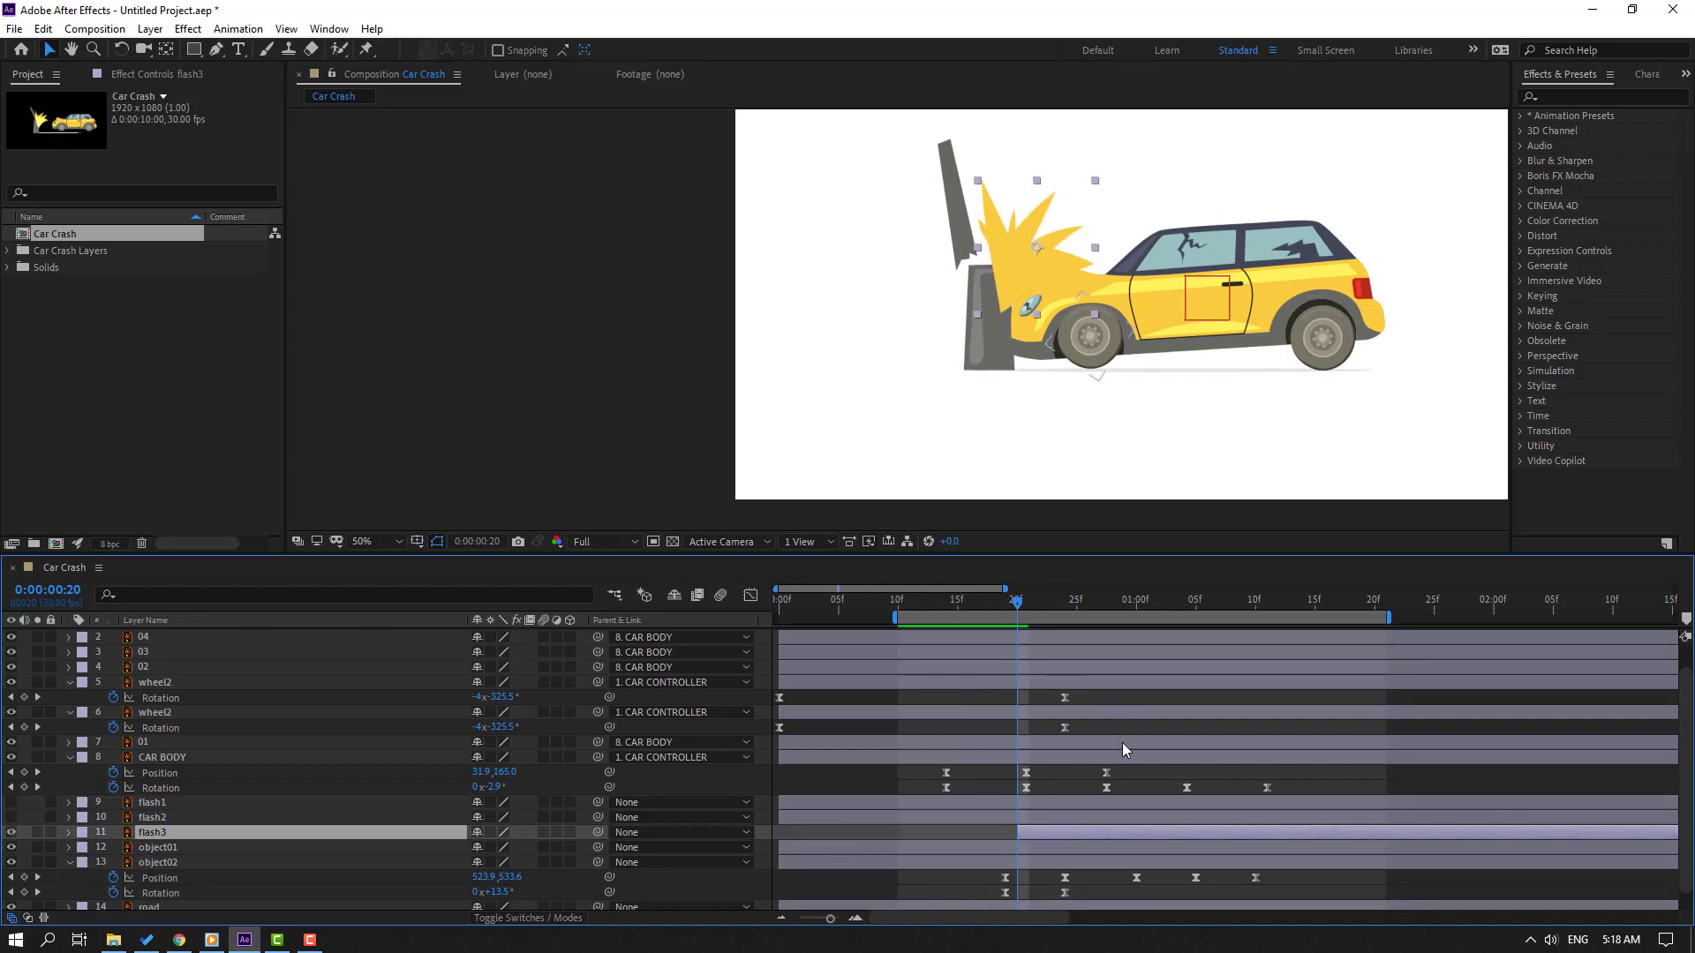
- Split flash3 at 0:00:00:23 and remove the part after the split
key("Page_Down")
key("Page_Down")
key("Page_Down")
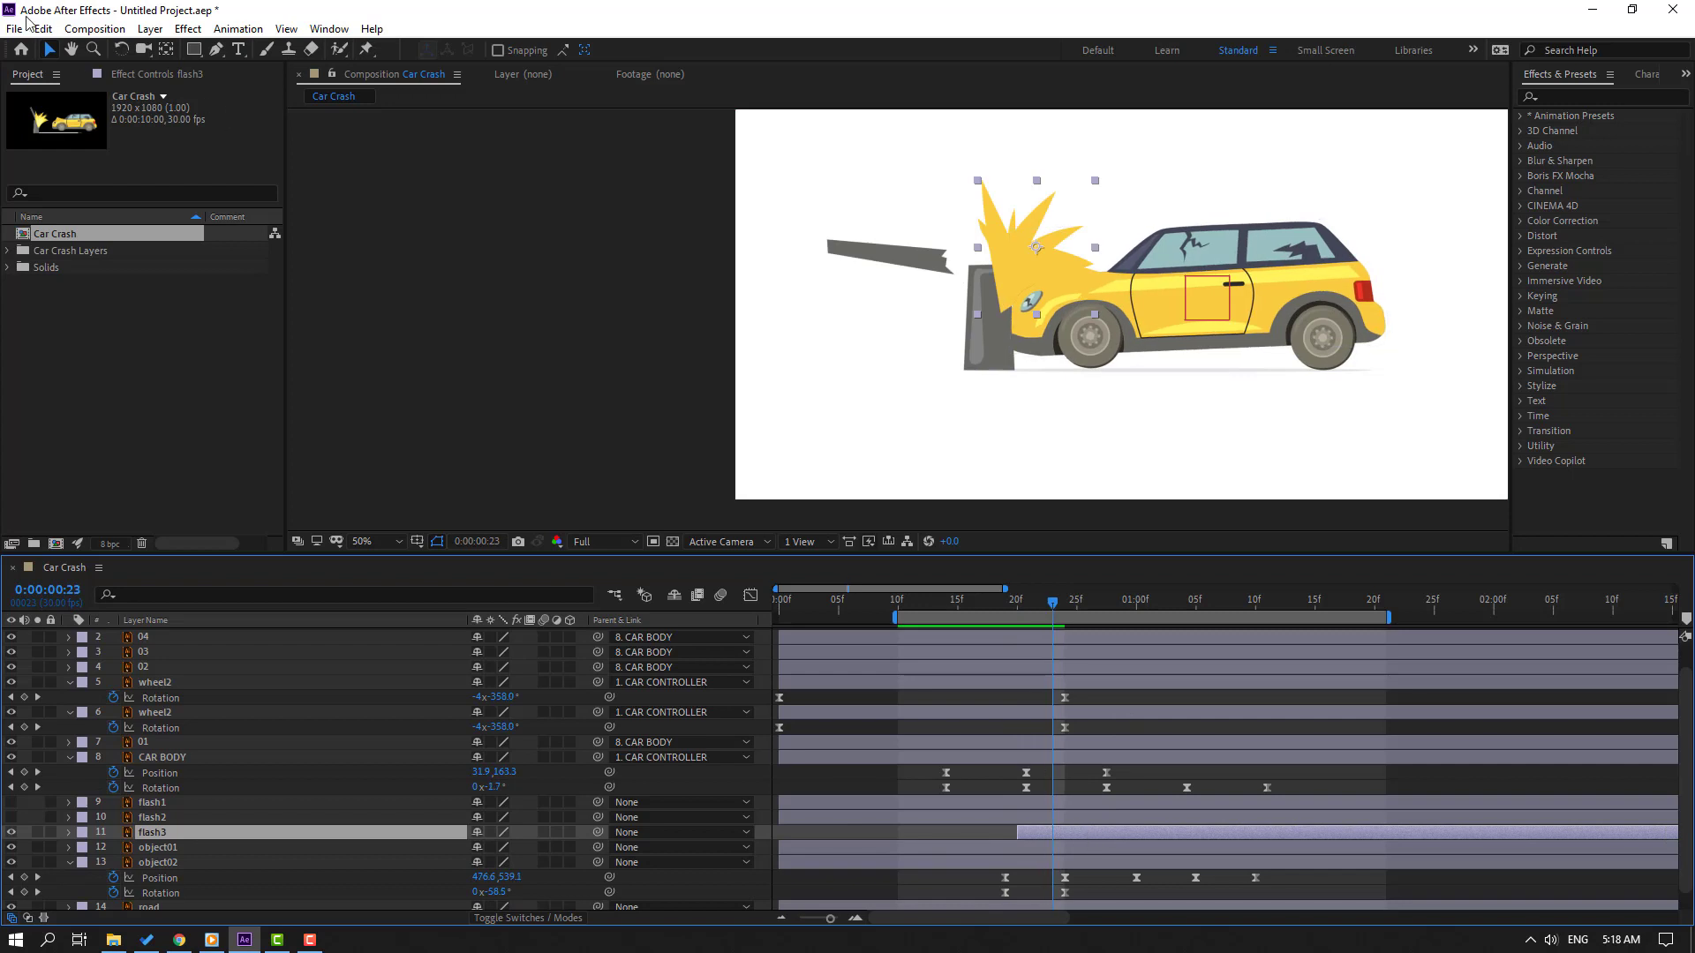
left_click(42, 28)
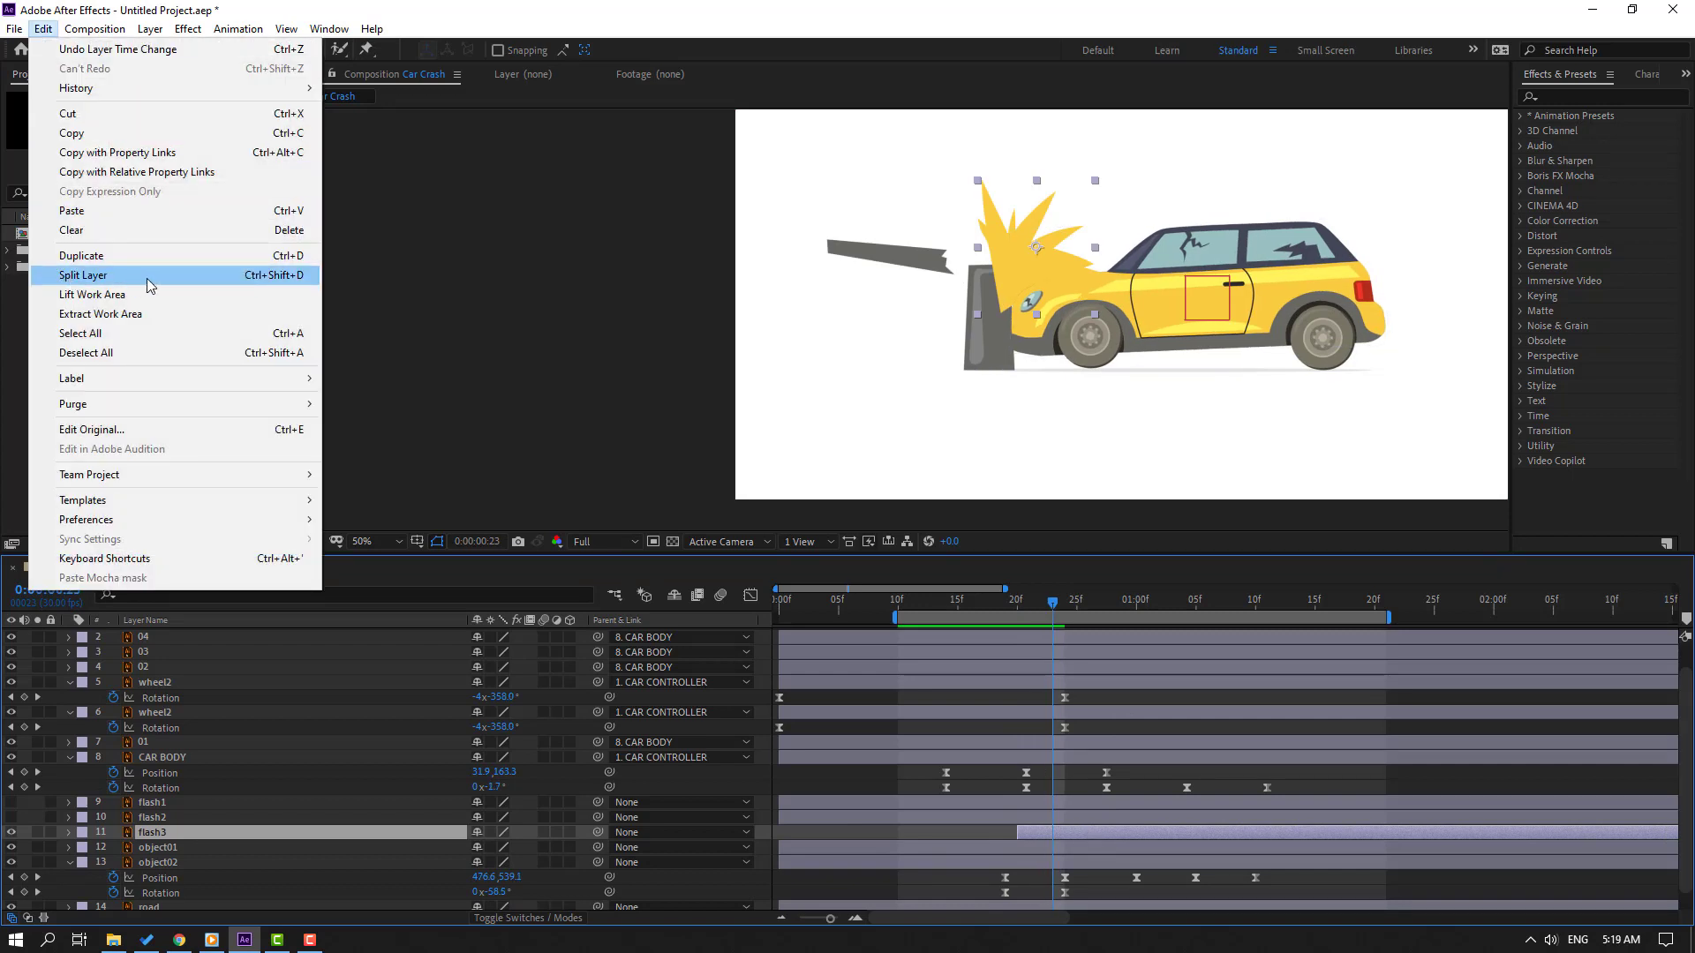
left_click(281, 278)
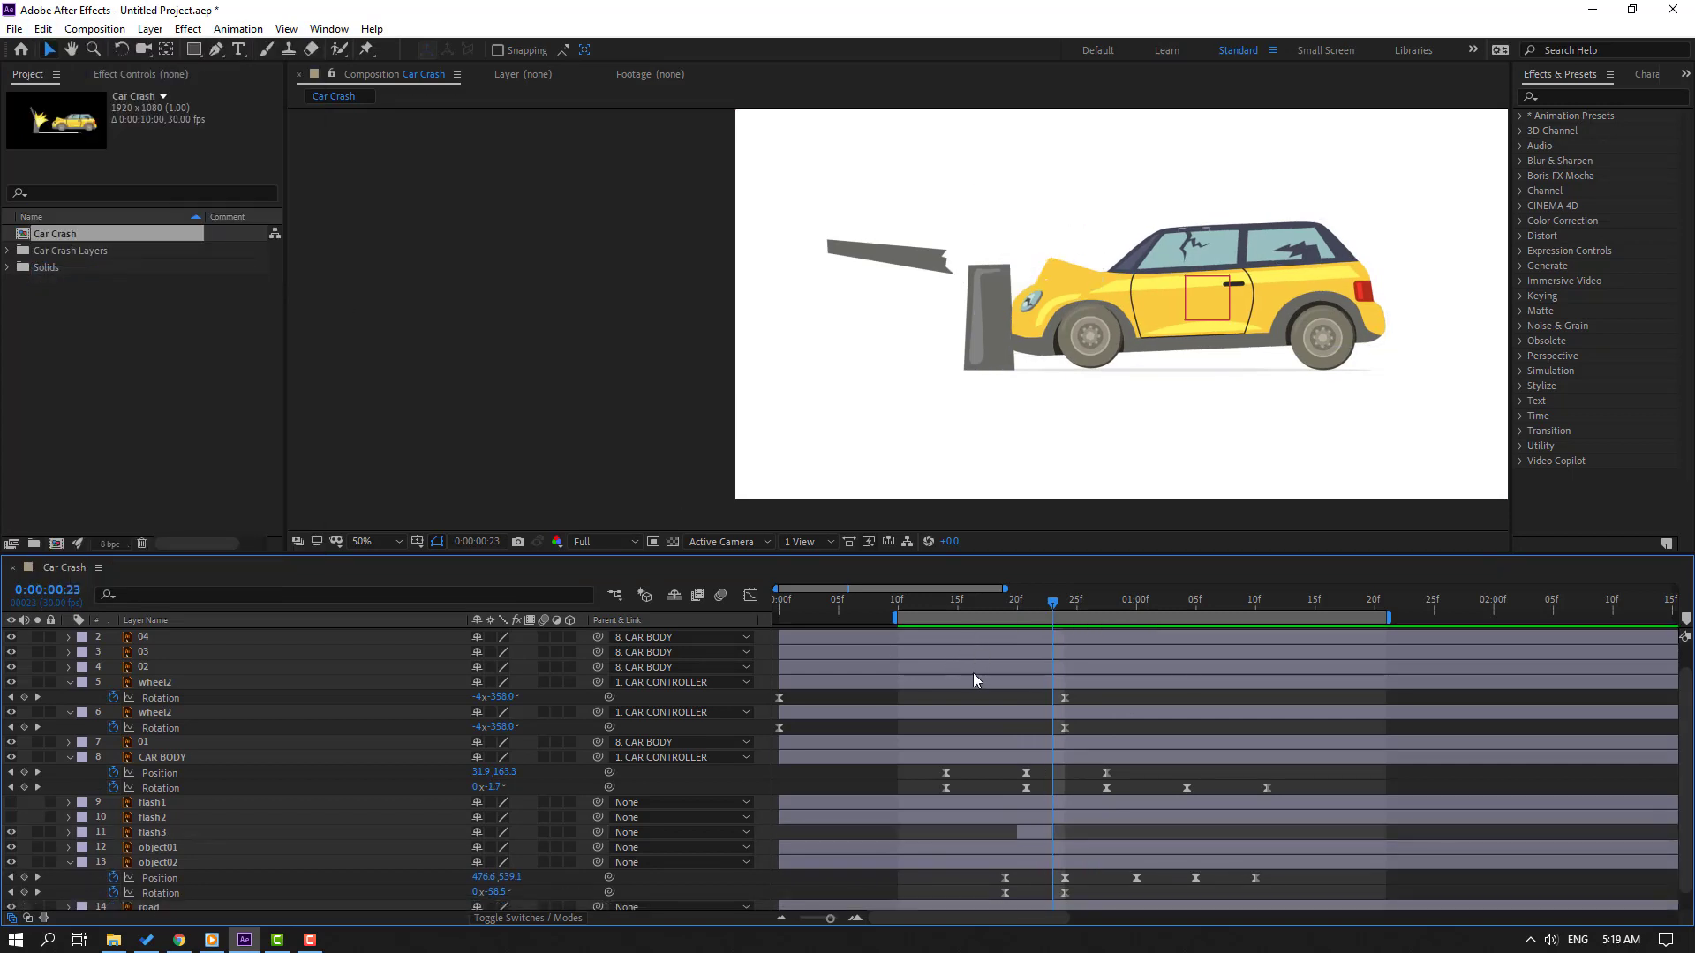
- Make flash2 visible, start it at 0:00:00:23, split it at 0:00:00:26, and remove the remainder
left_click(152, 829)
left_click(153, 821)
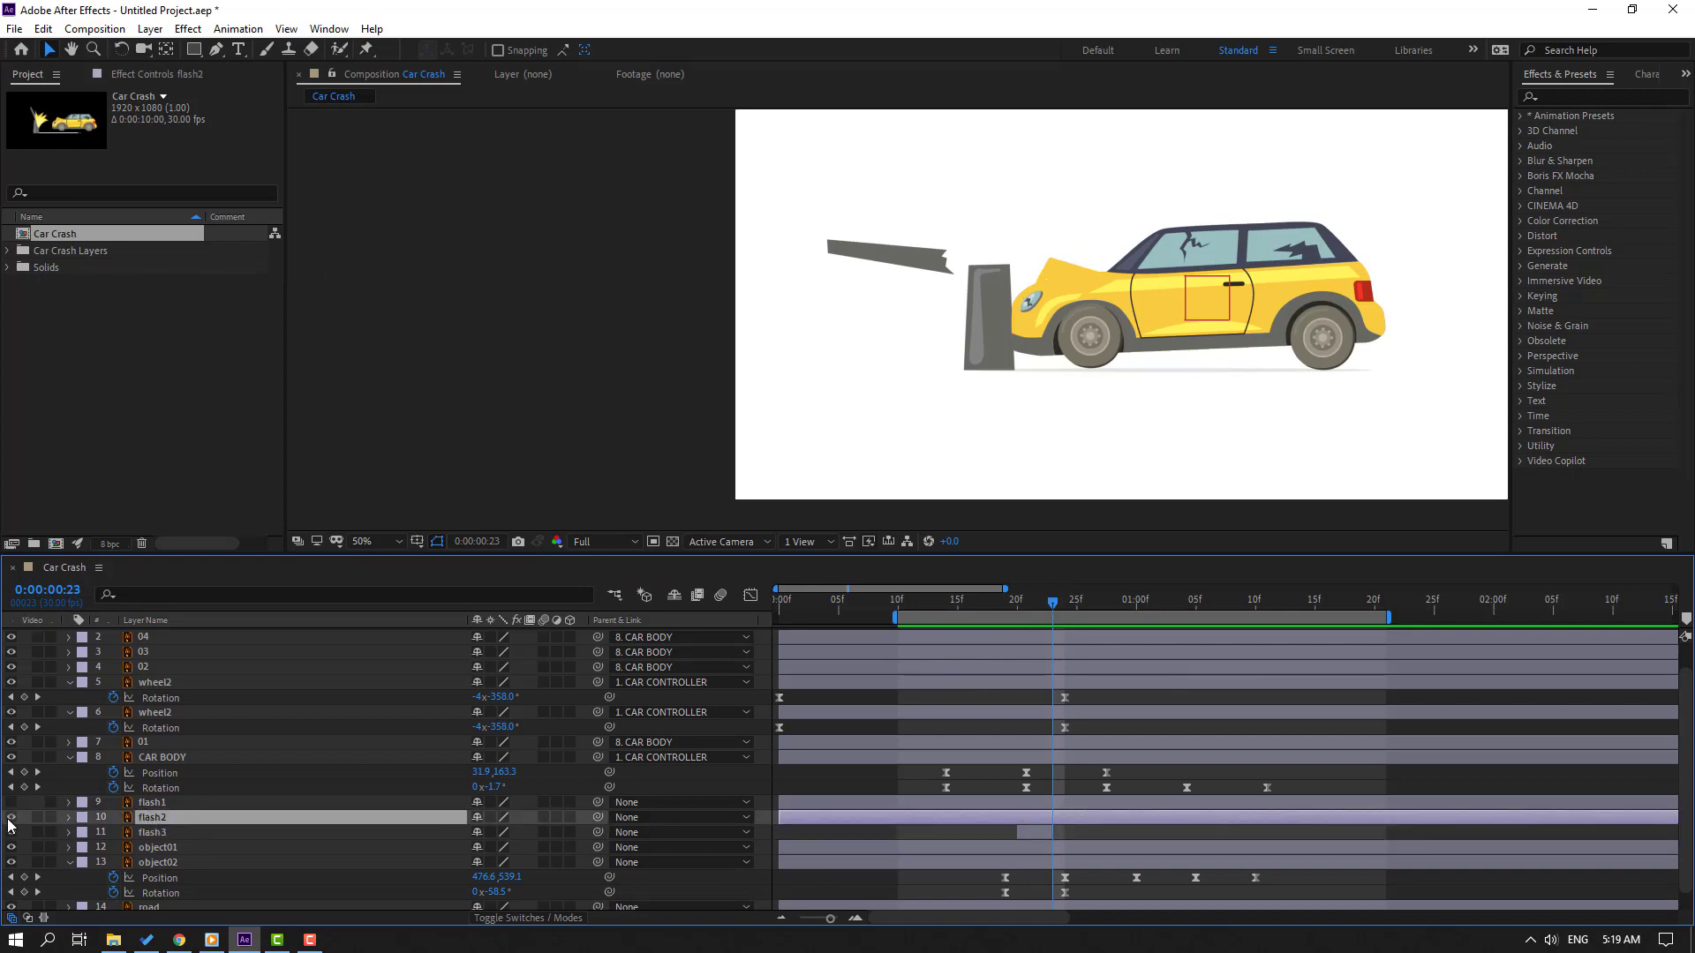
left_click_drag(807, 815, 1086, 827)
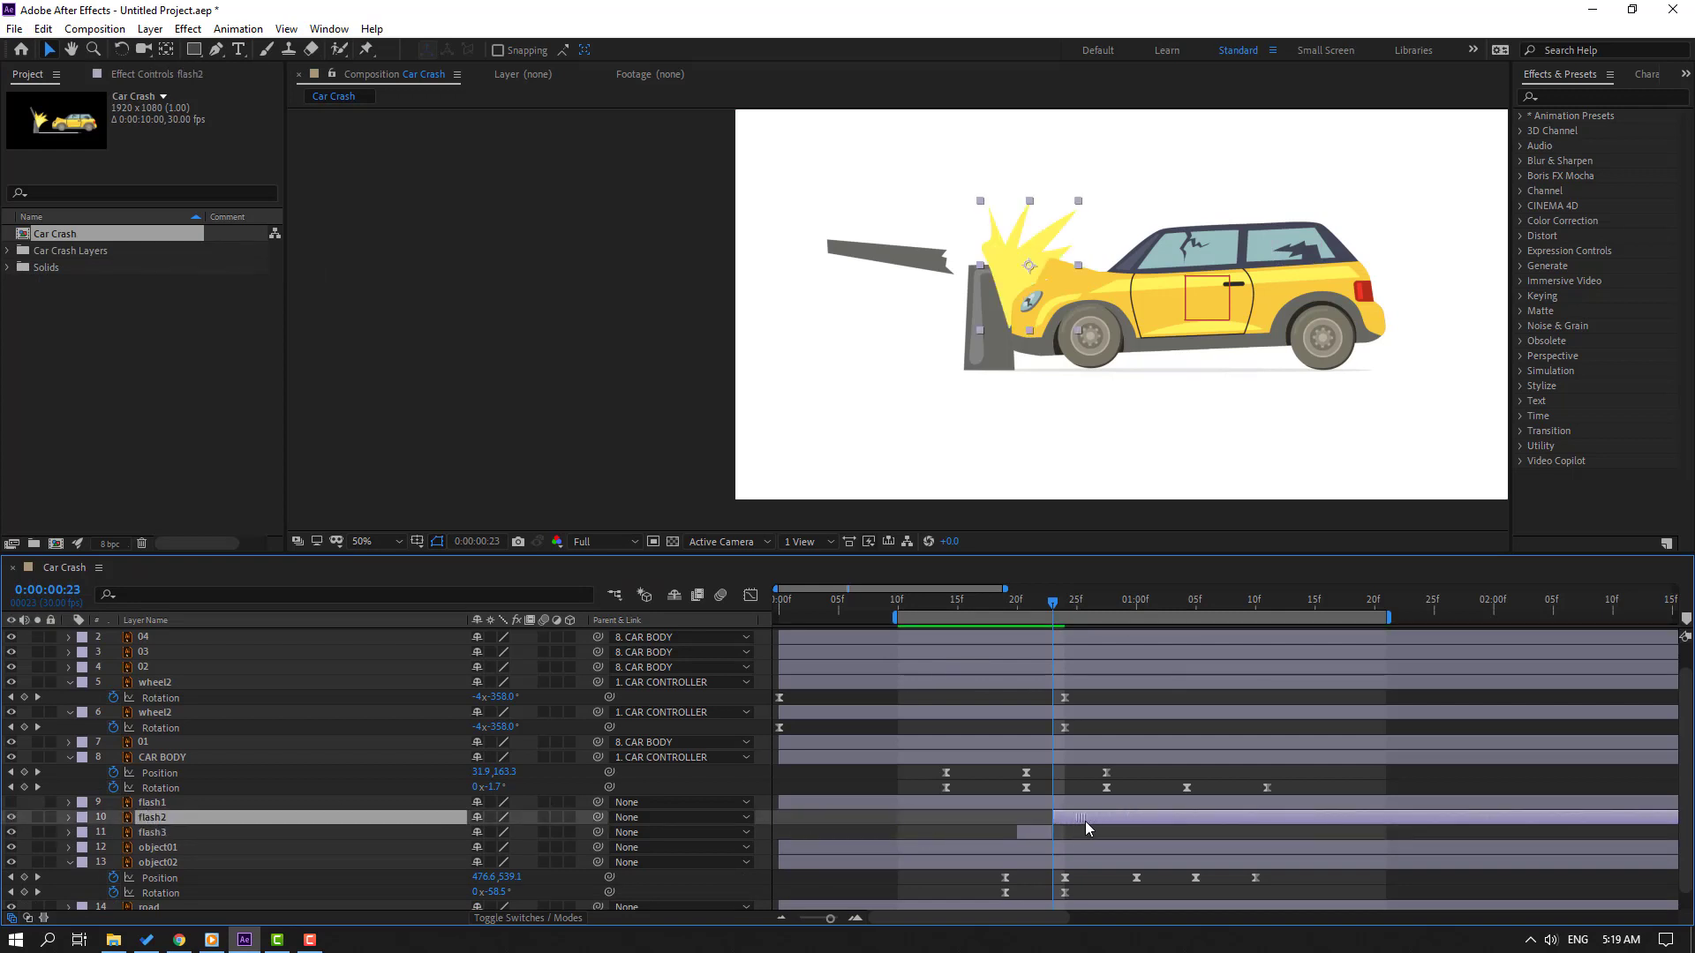
key("Page_Down")
key("Page_Down")
key("Page_Down")
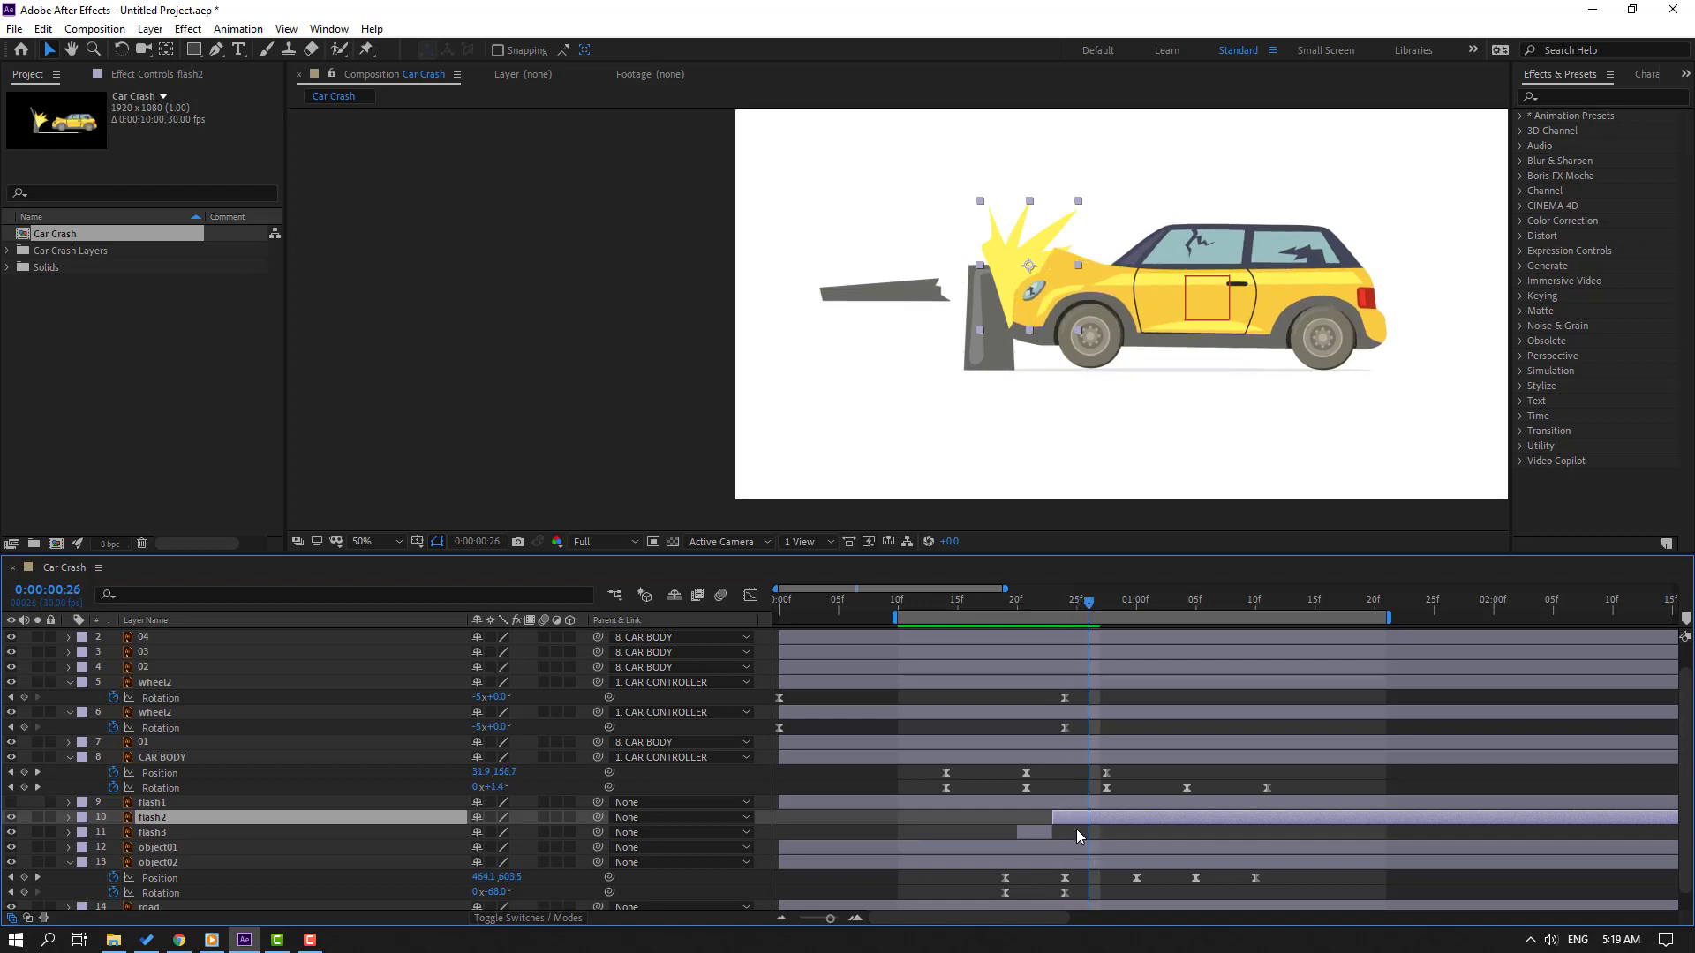
left_click(44, 29)
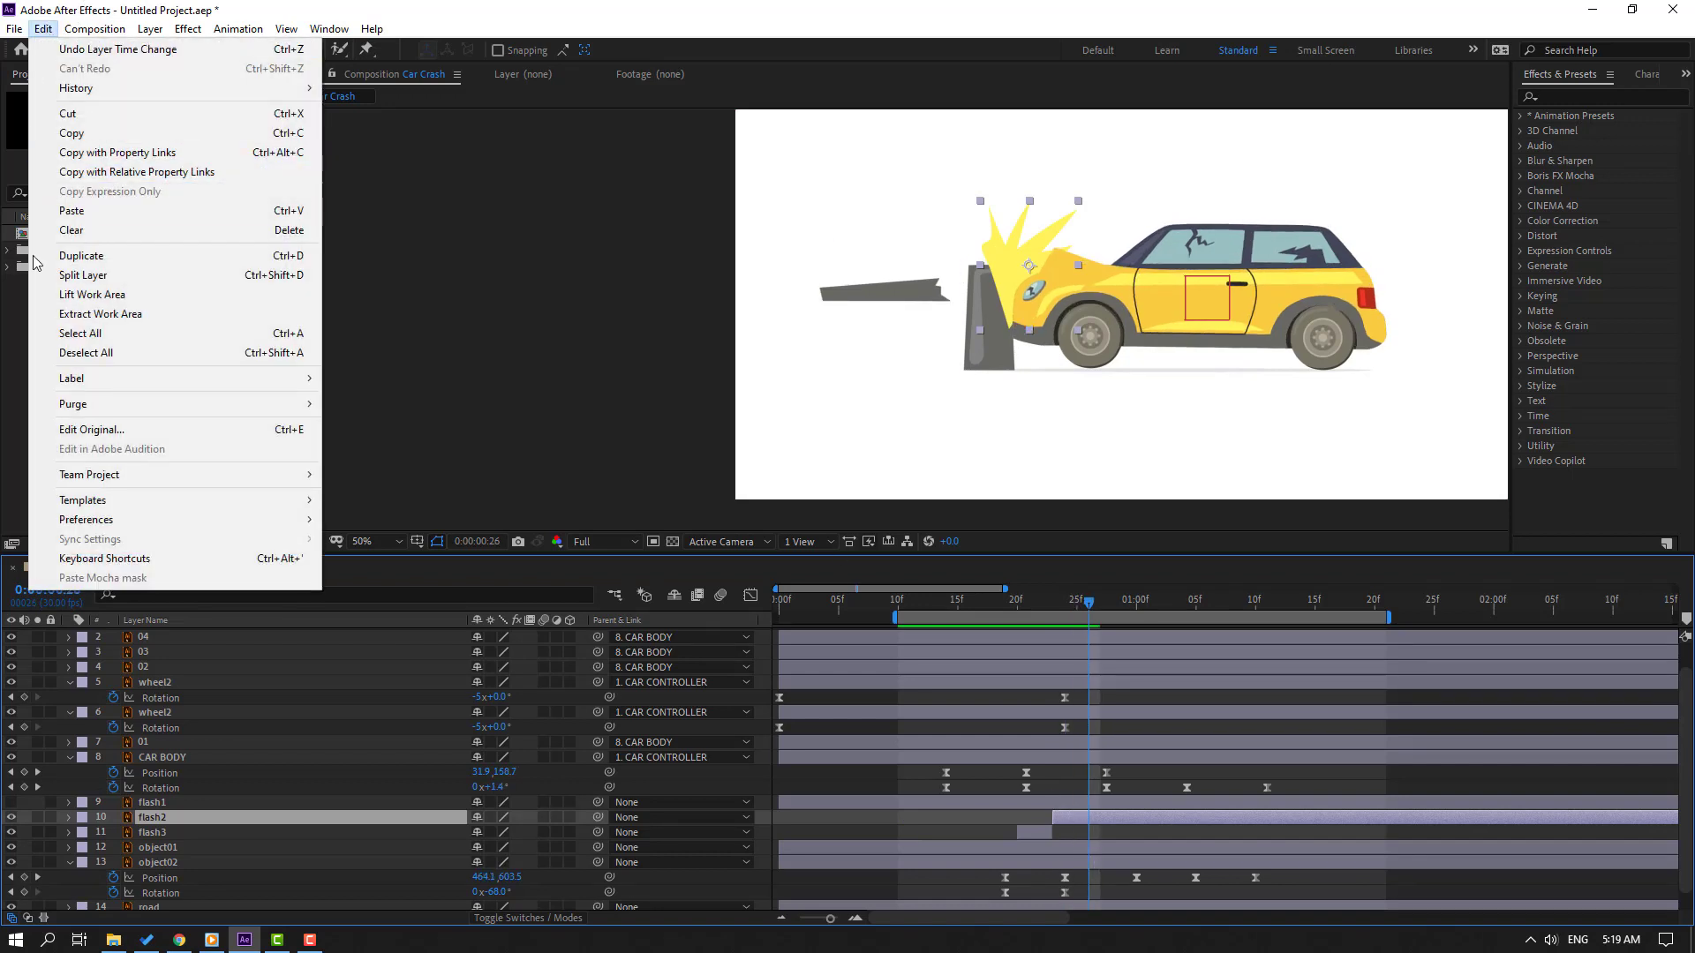
left_click(83, 275)
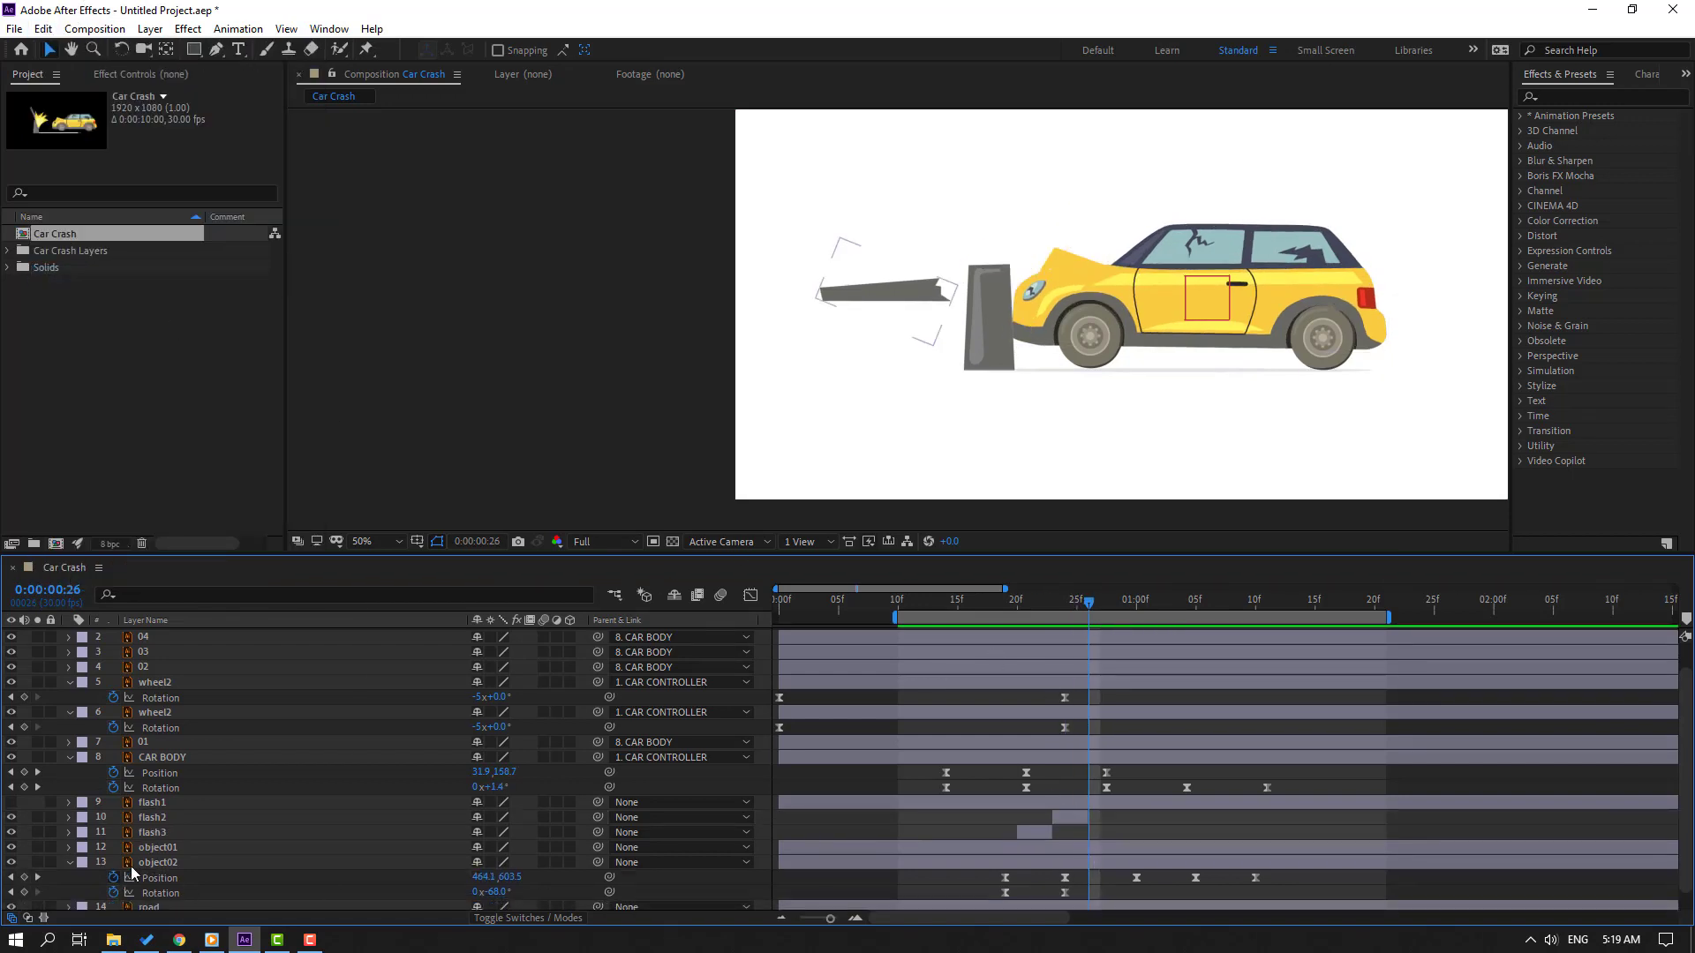
- Make flash1 visible from 0:00:00:26, split it at 0:00:00:29, remove the remainder, and preview the flash sequence
left_click(145, 807)
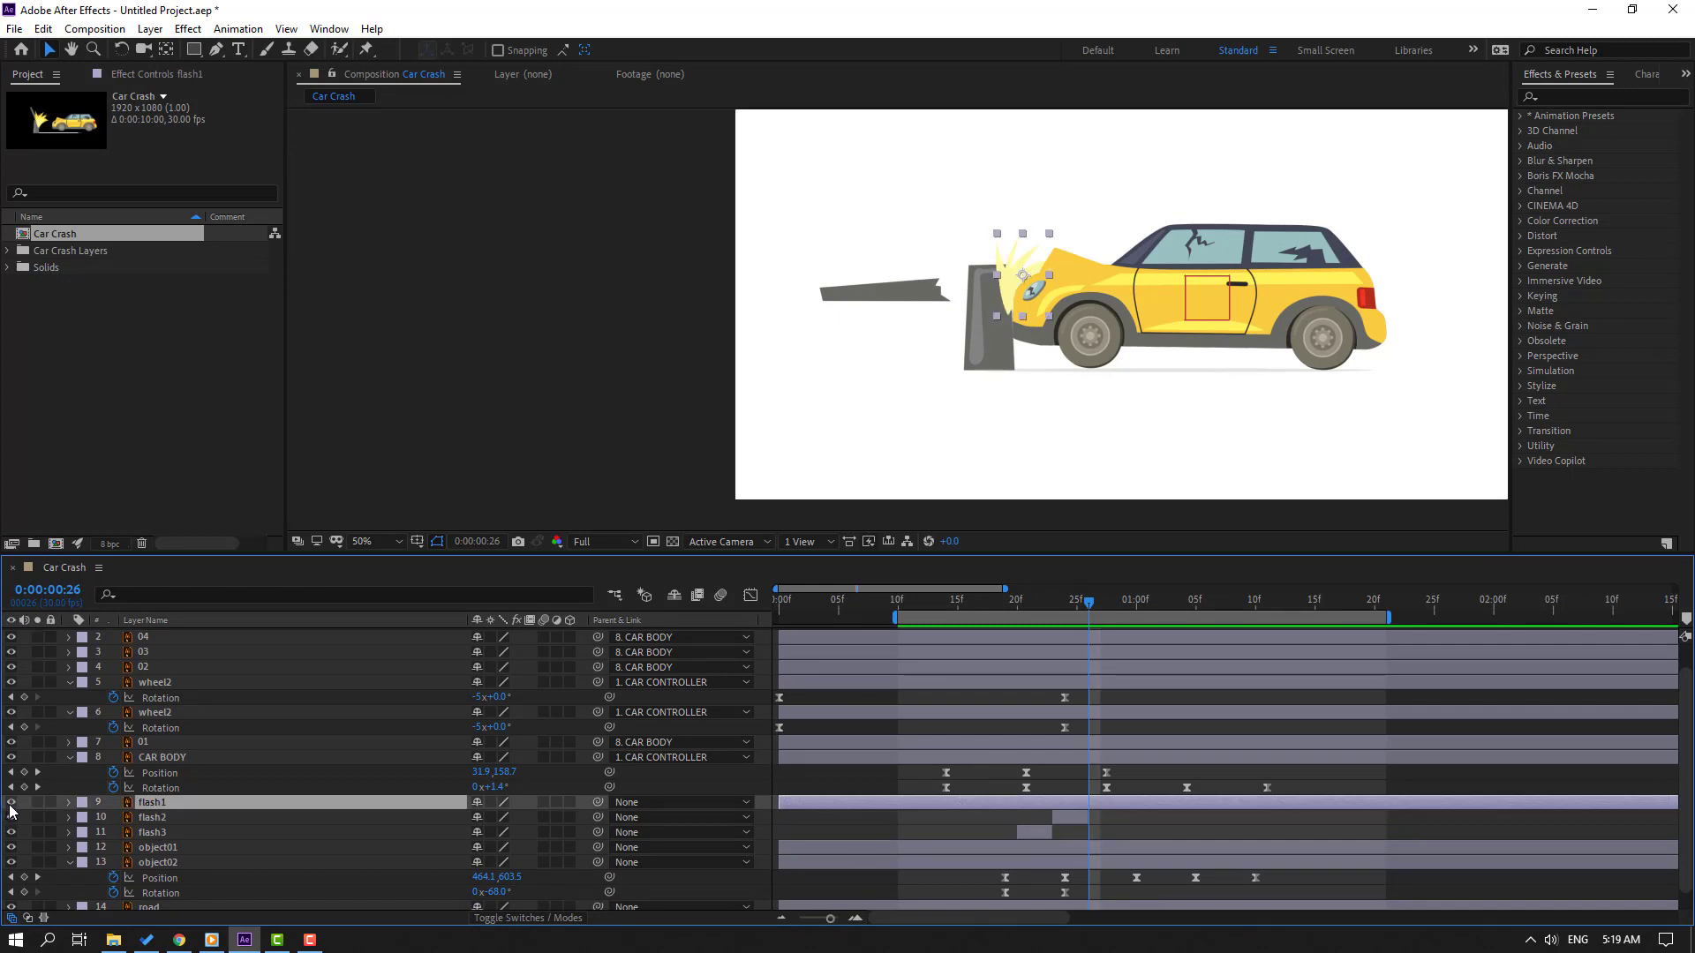
left_click_drag(789, 802, 1099, 817)
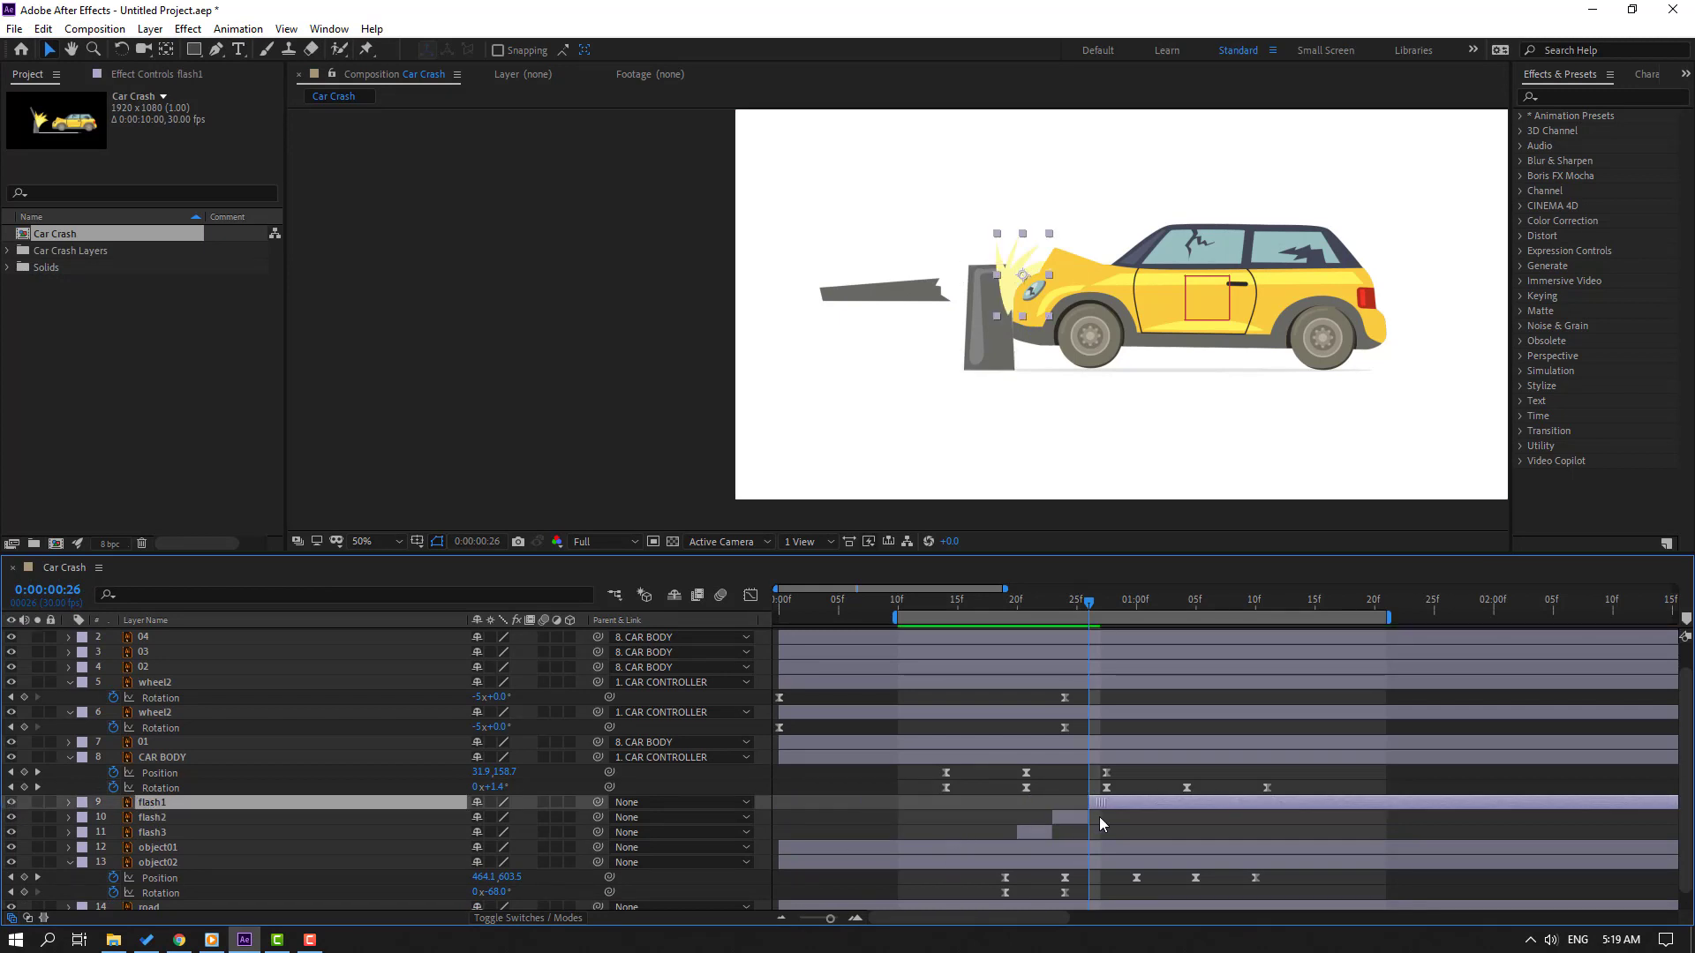
key("Page_Down")
key("Page_Down")
key("Page_Down")
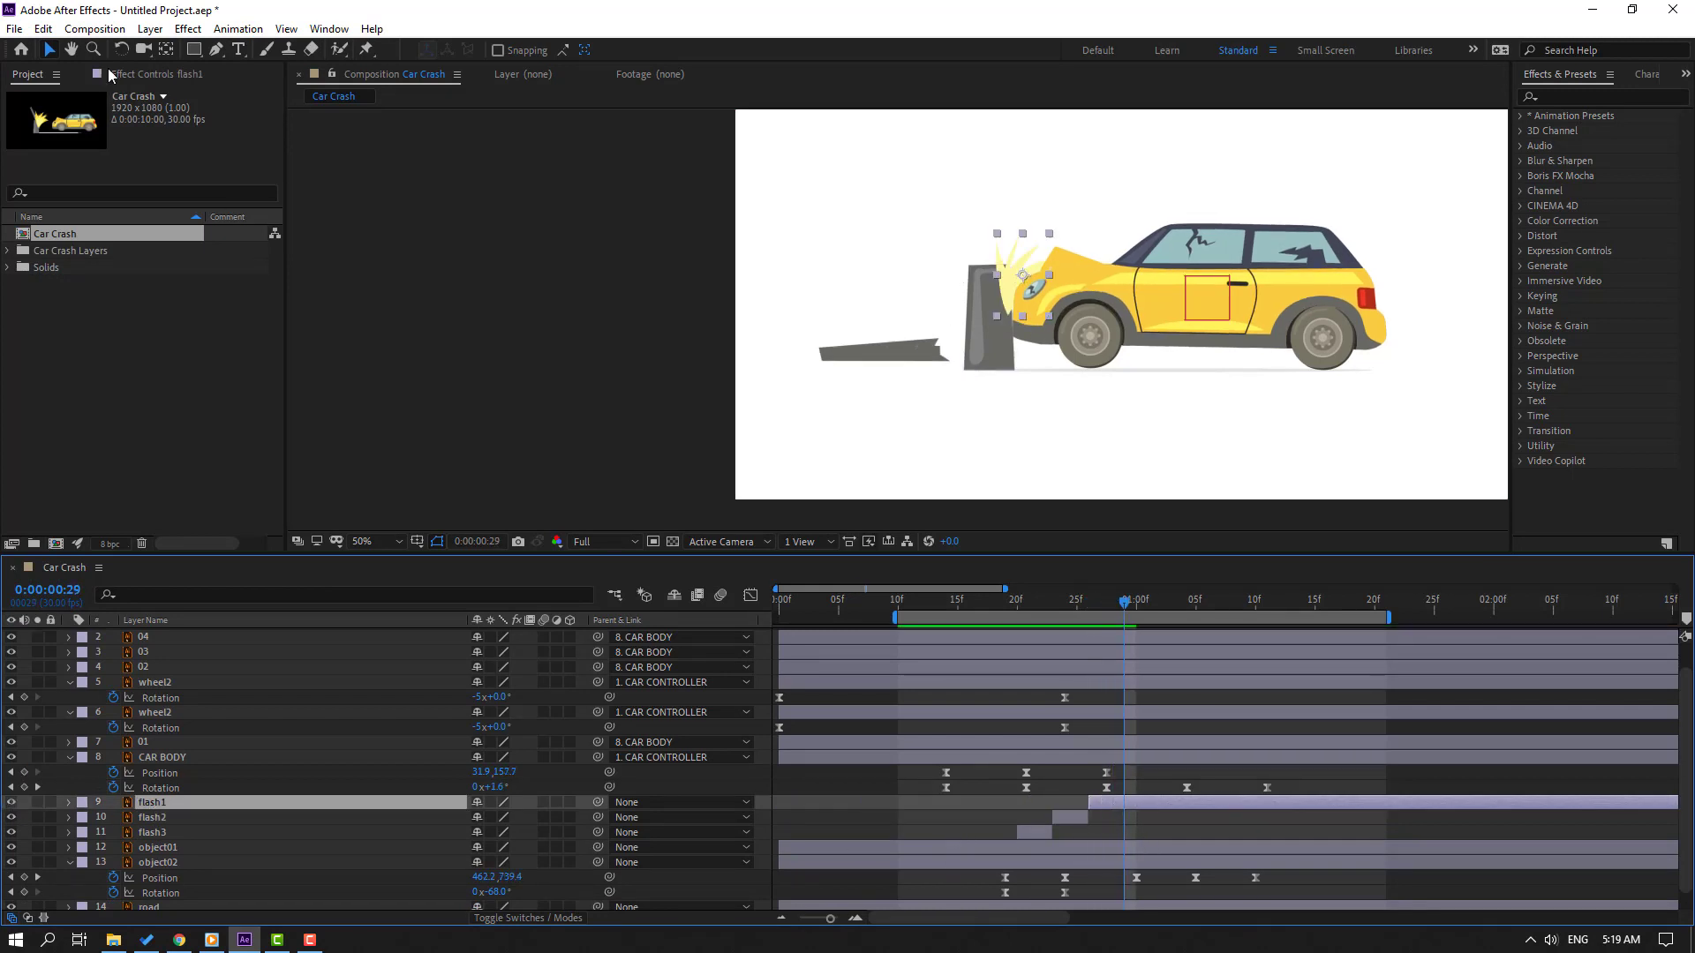
left_click(48, 30)
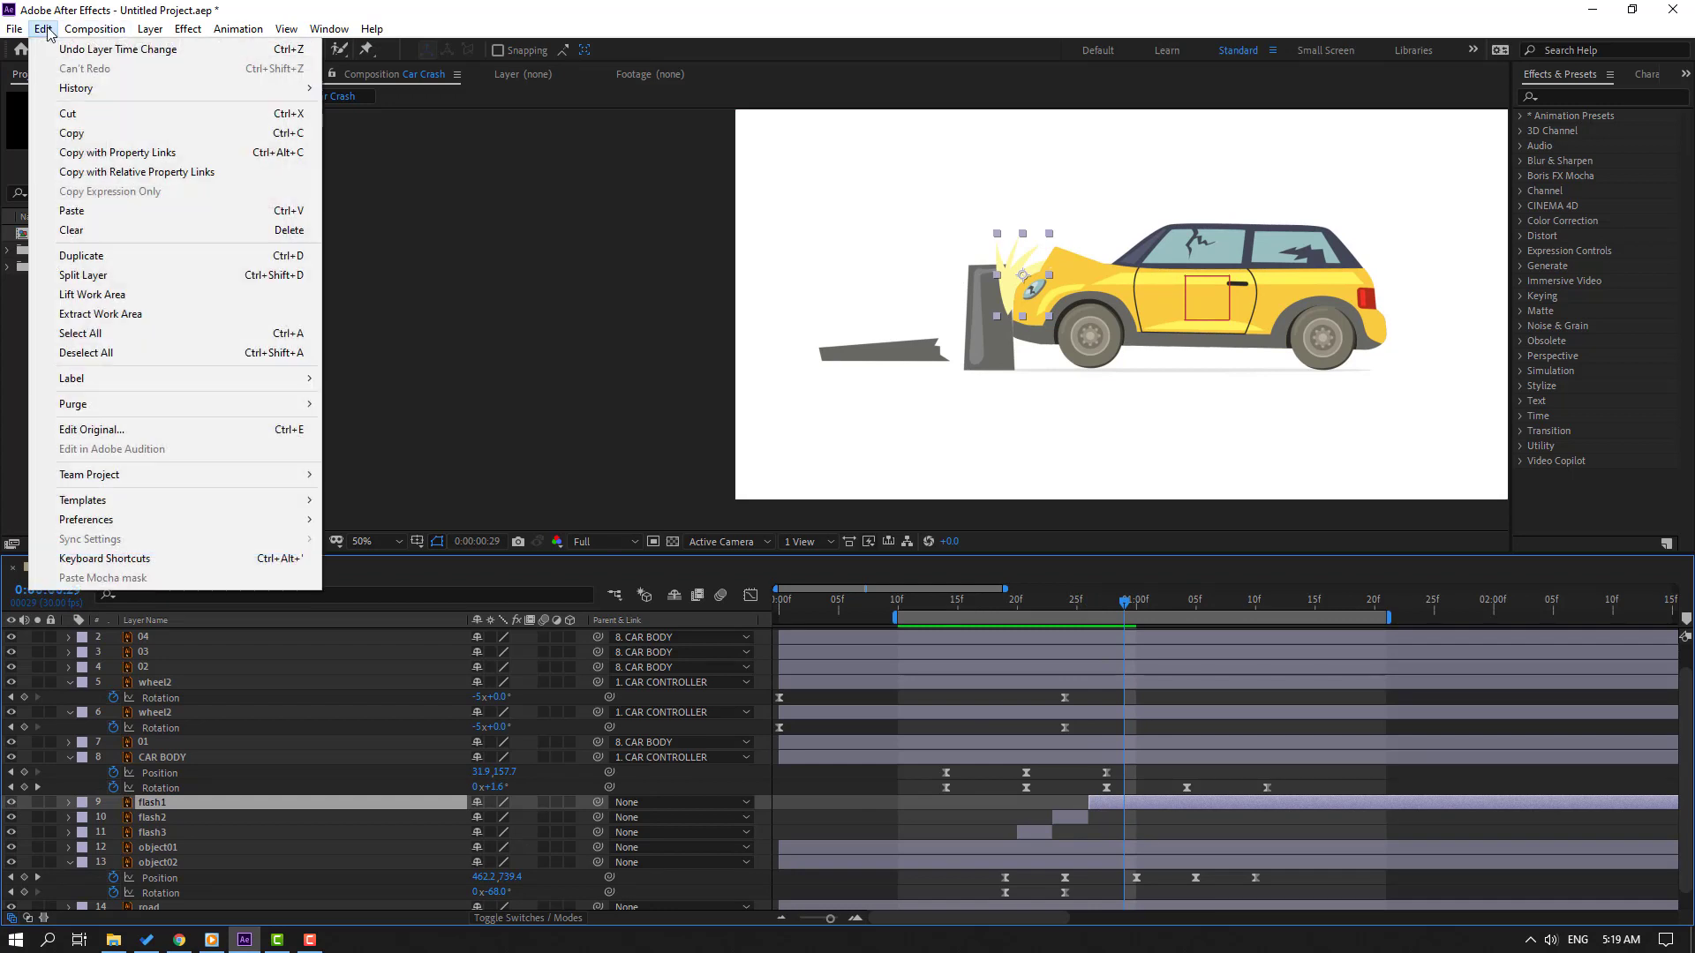
left_click(84, 275)
left_click(1216, 787)
key("space")
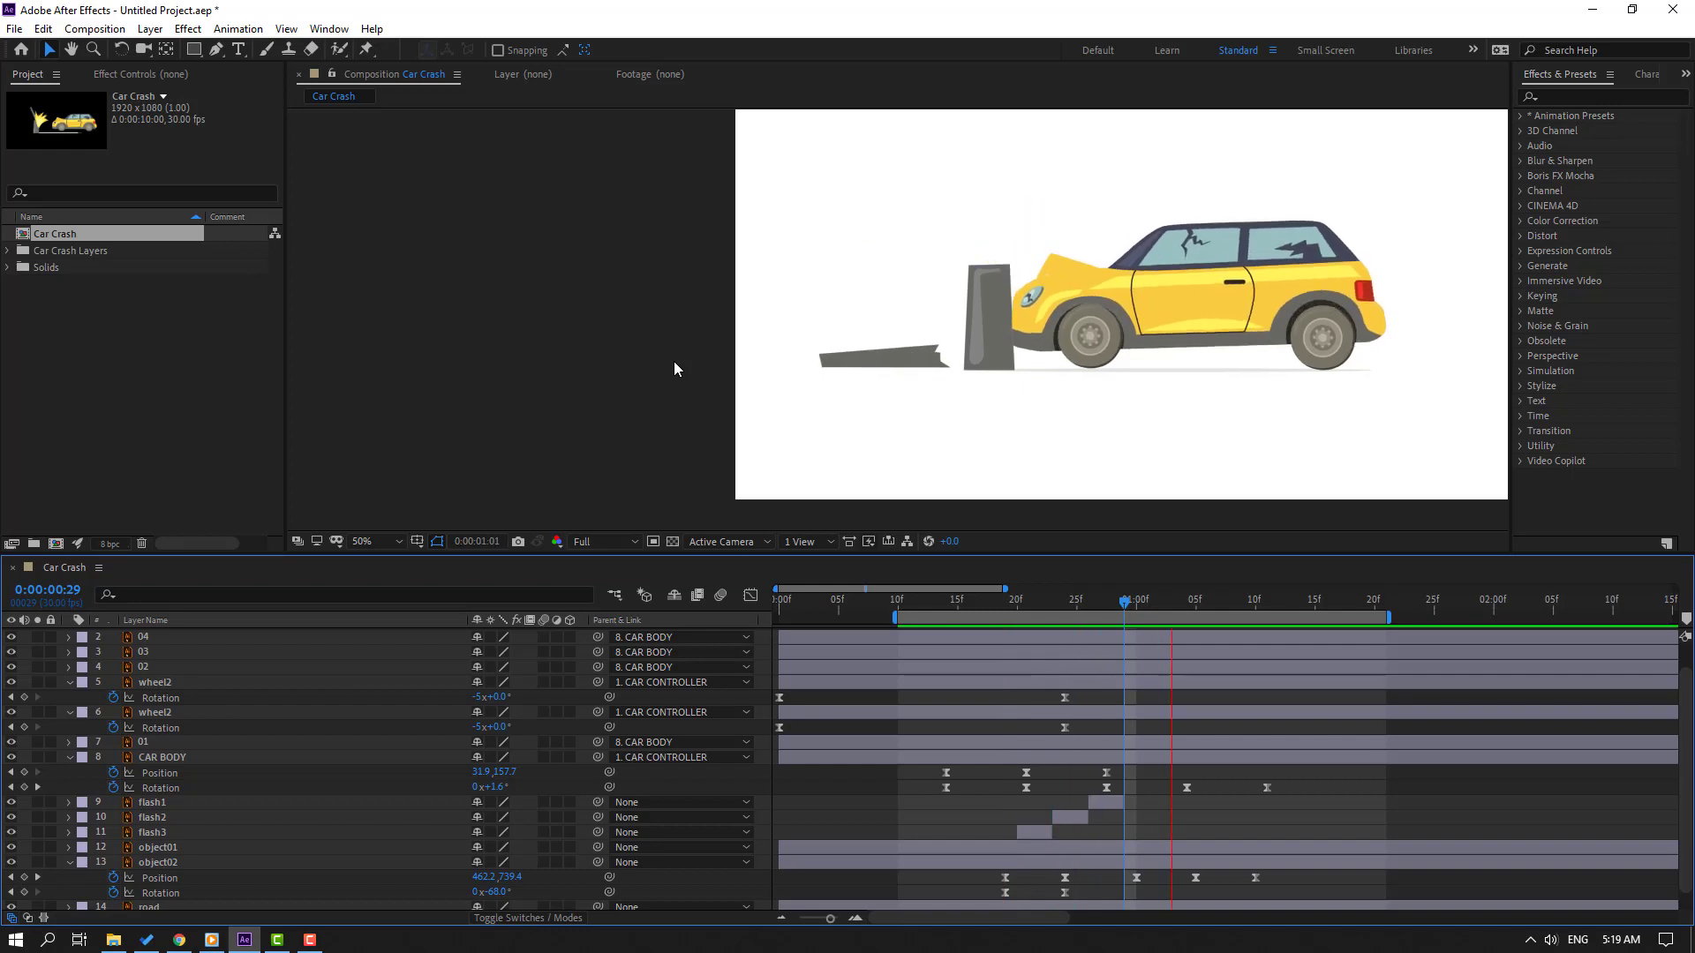
- Shift the crumpled-hood layer 04 in time so it starts at 0:00:00:26
scroll(670, 366, "down", 2)
scroll(618, 379, "down", 1)
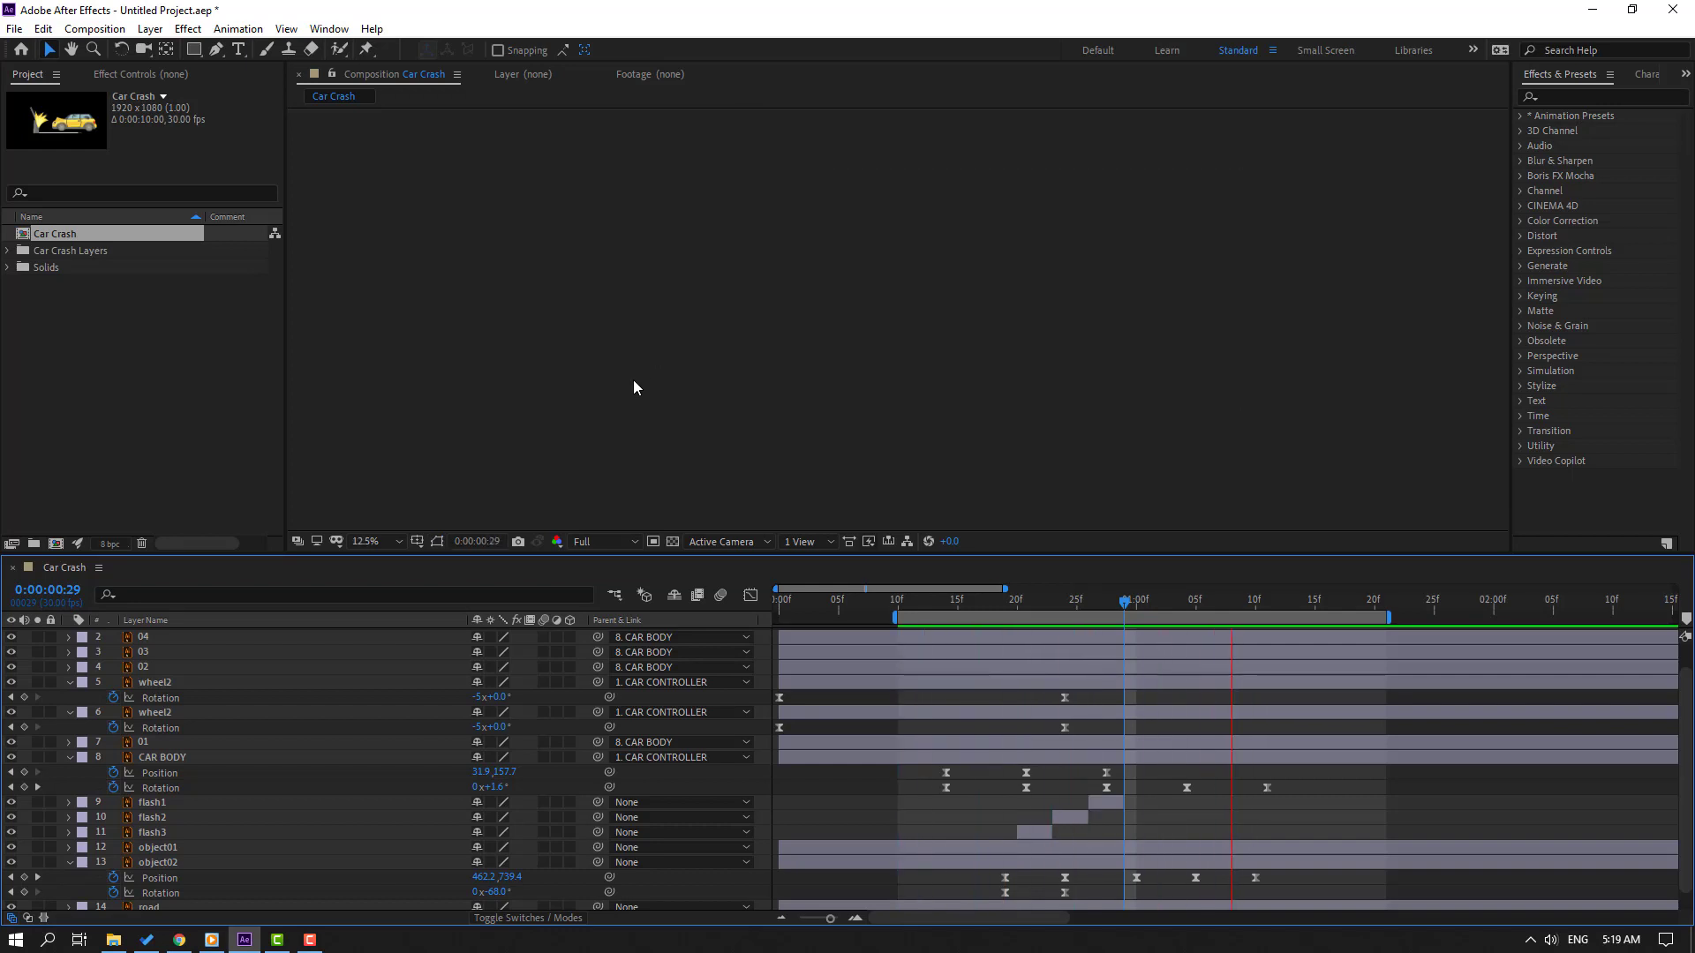
scroll(632, 379, "up", 1)
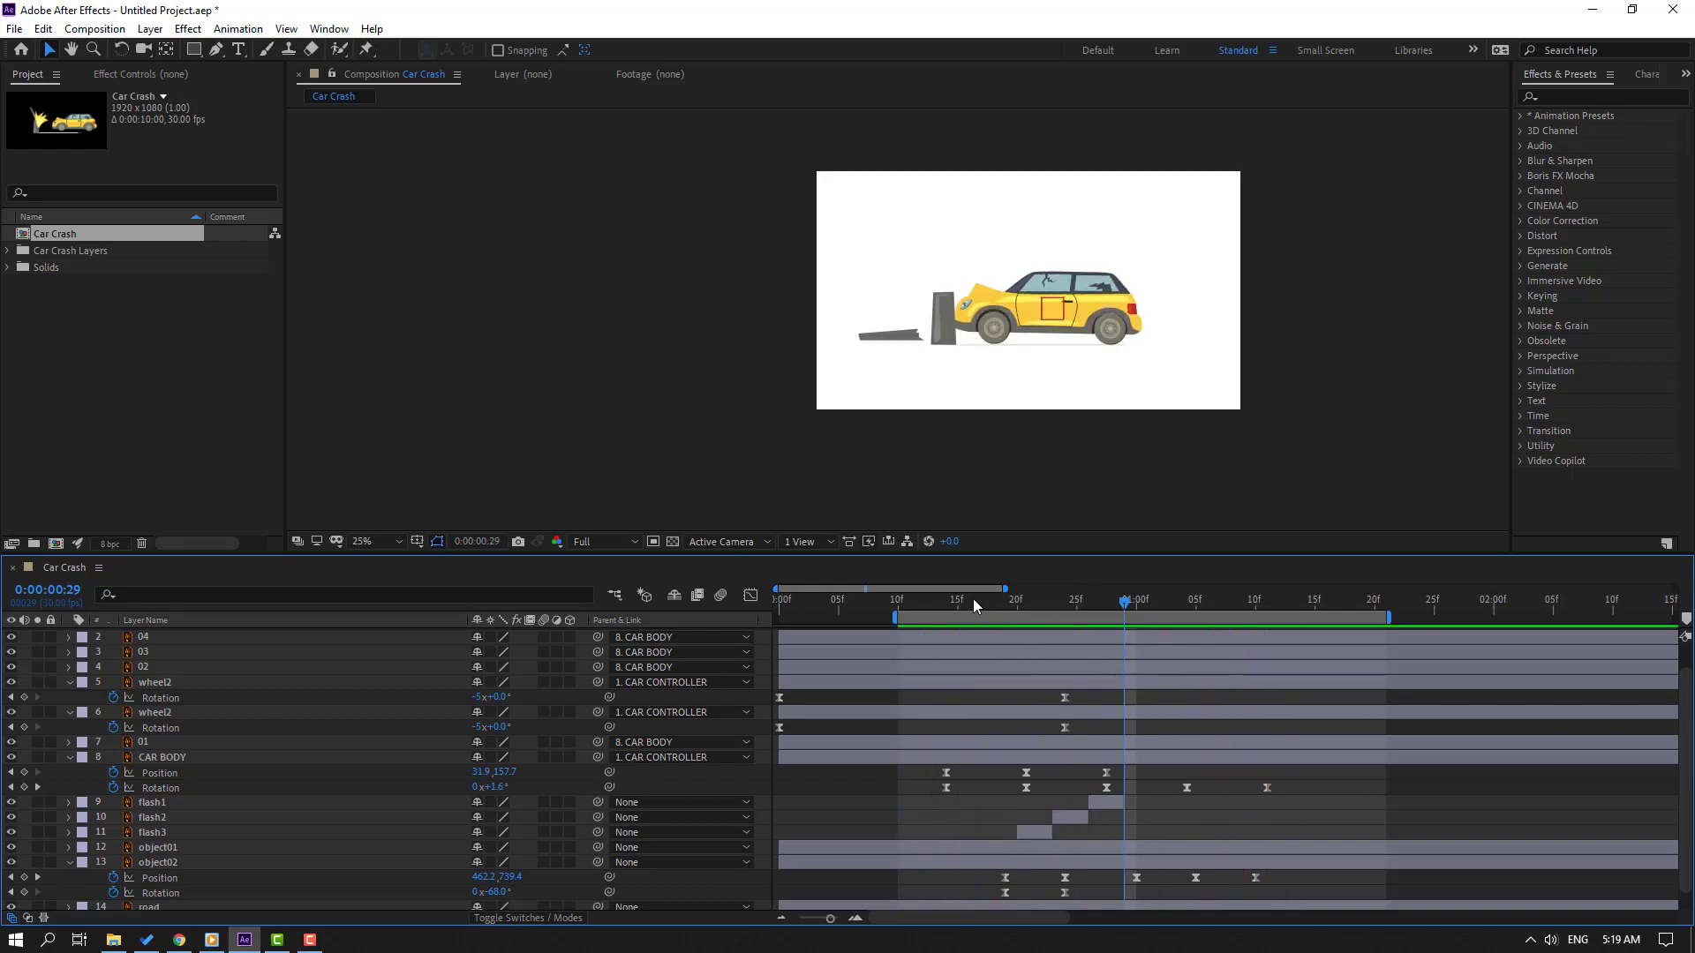
left_click_drag(957, 600, 1076, 604)
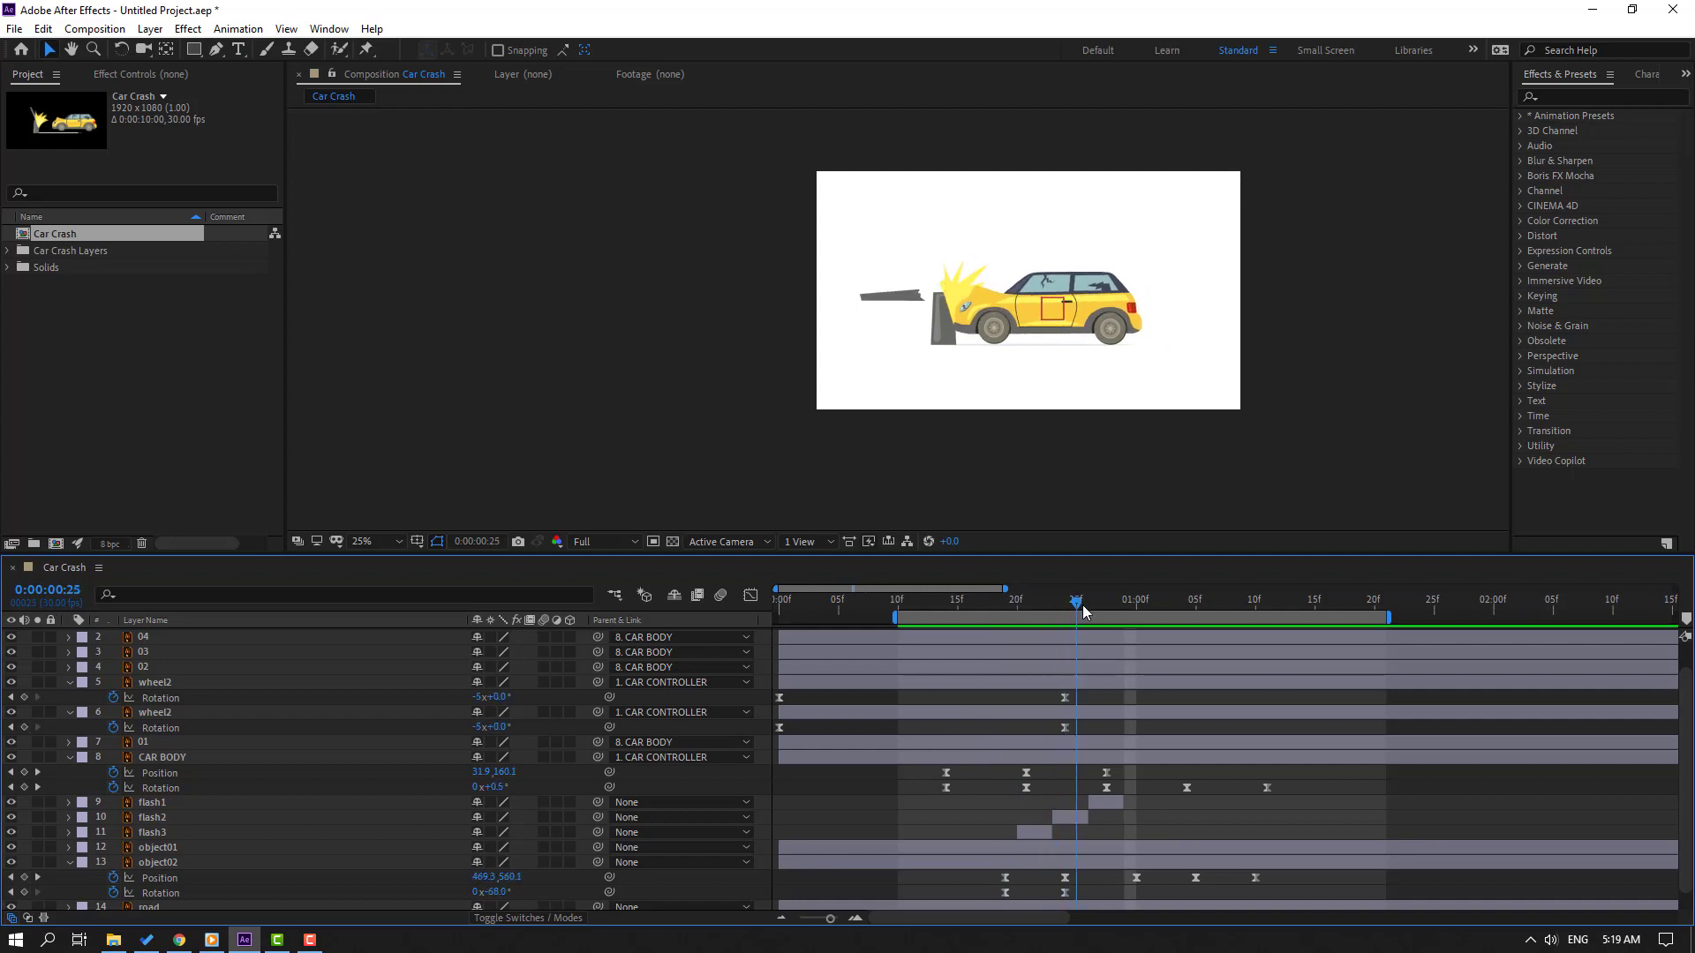
scroll(283, 724, "up", 2)
left_click(144, 664)
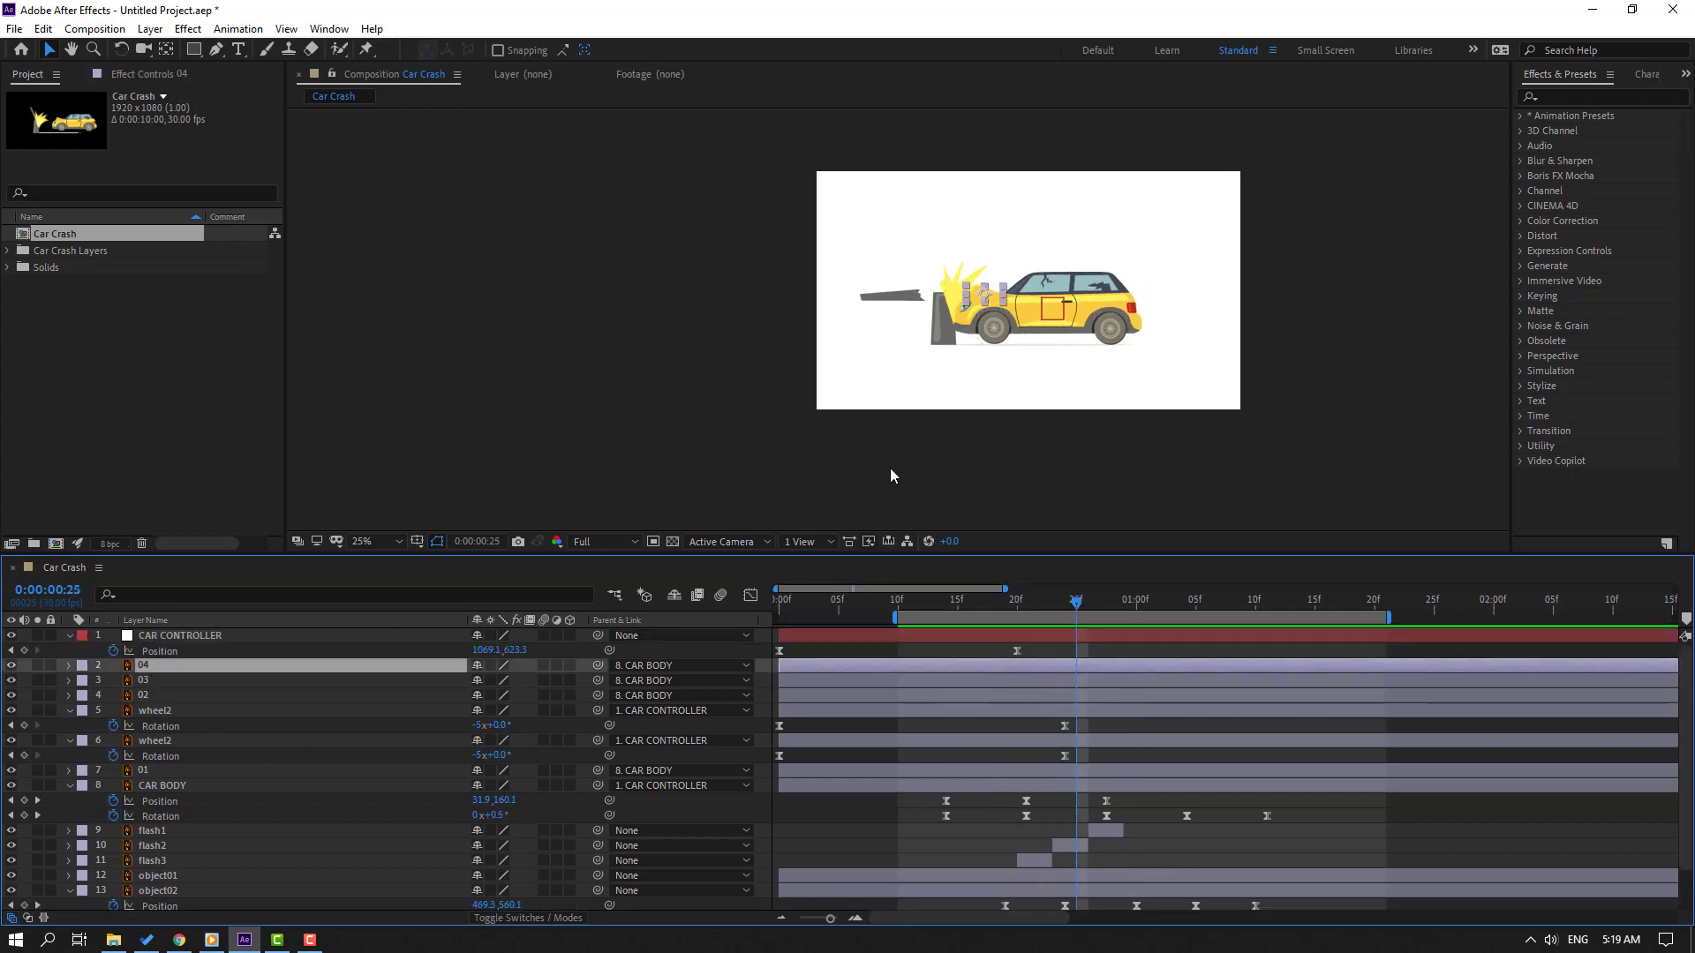
scroll(979, 353, "up", 4)
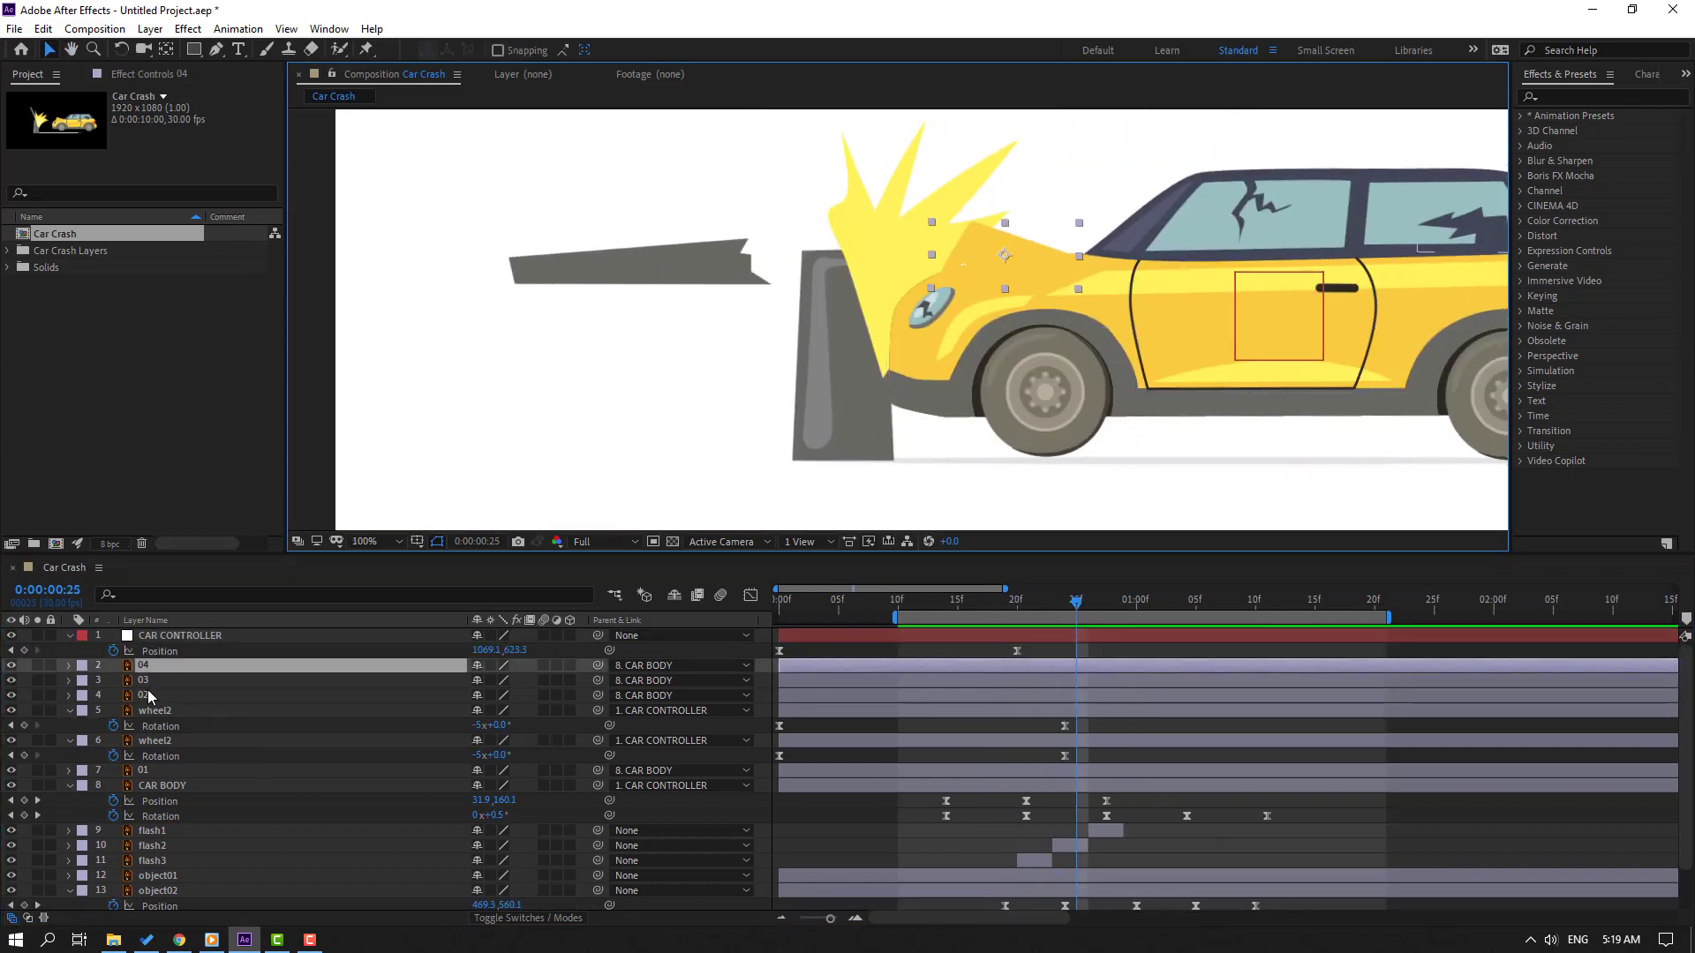
left_click_drag(812, 667, 1124, 668)
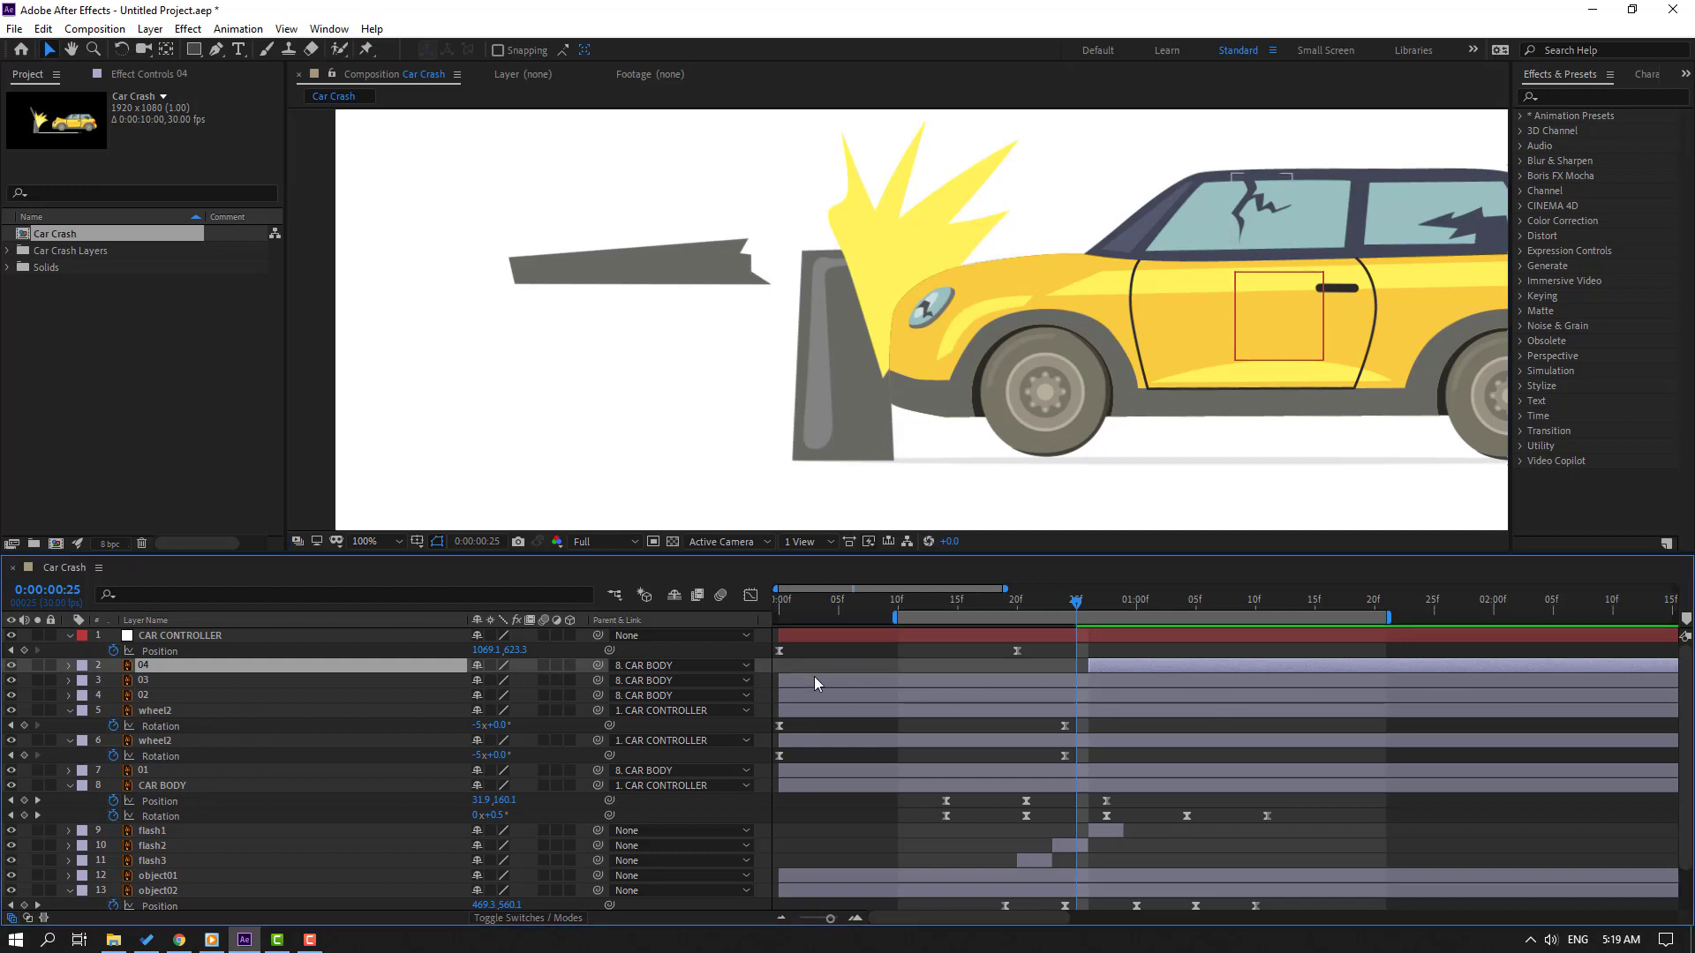
- Stagger the starts of damage layers 03, 02 and 01 at frames 23, 25 and 28, and preview the crash
left_click_drag(813, 676, 1052, 682)
left_click_drag(872, 695, 1123, 698)
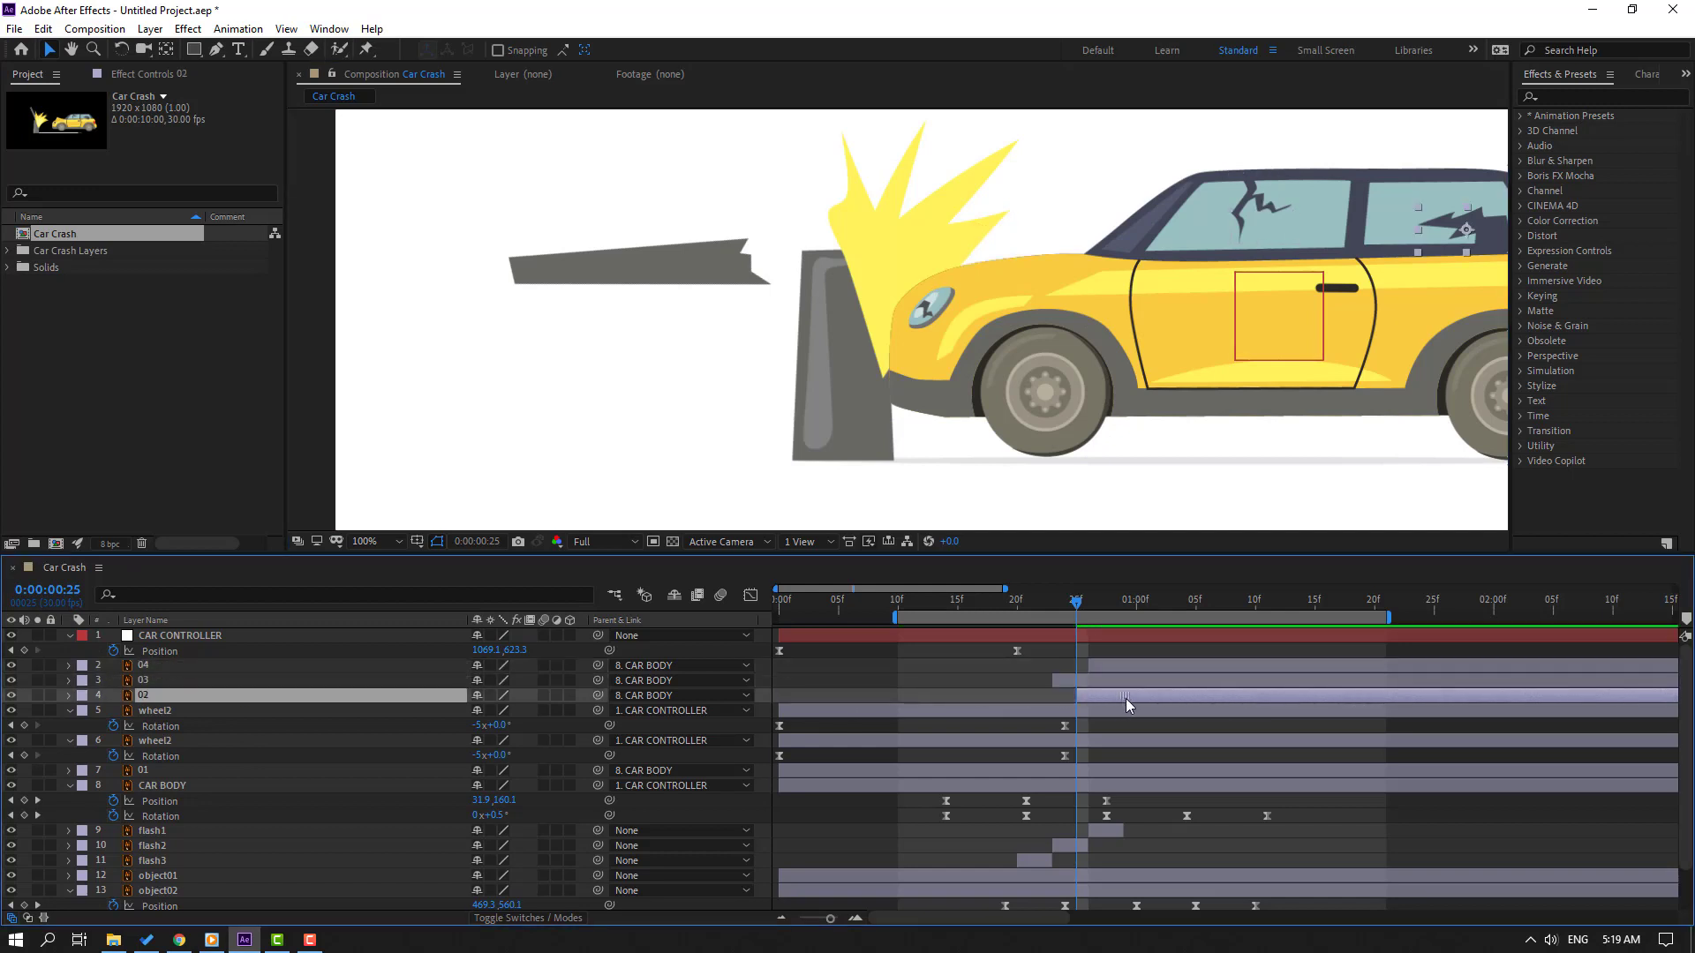
left_click(1183, 773)
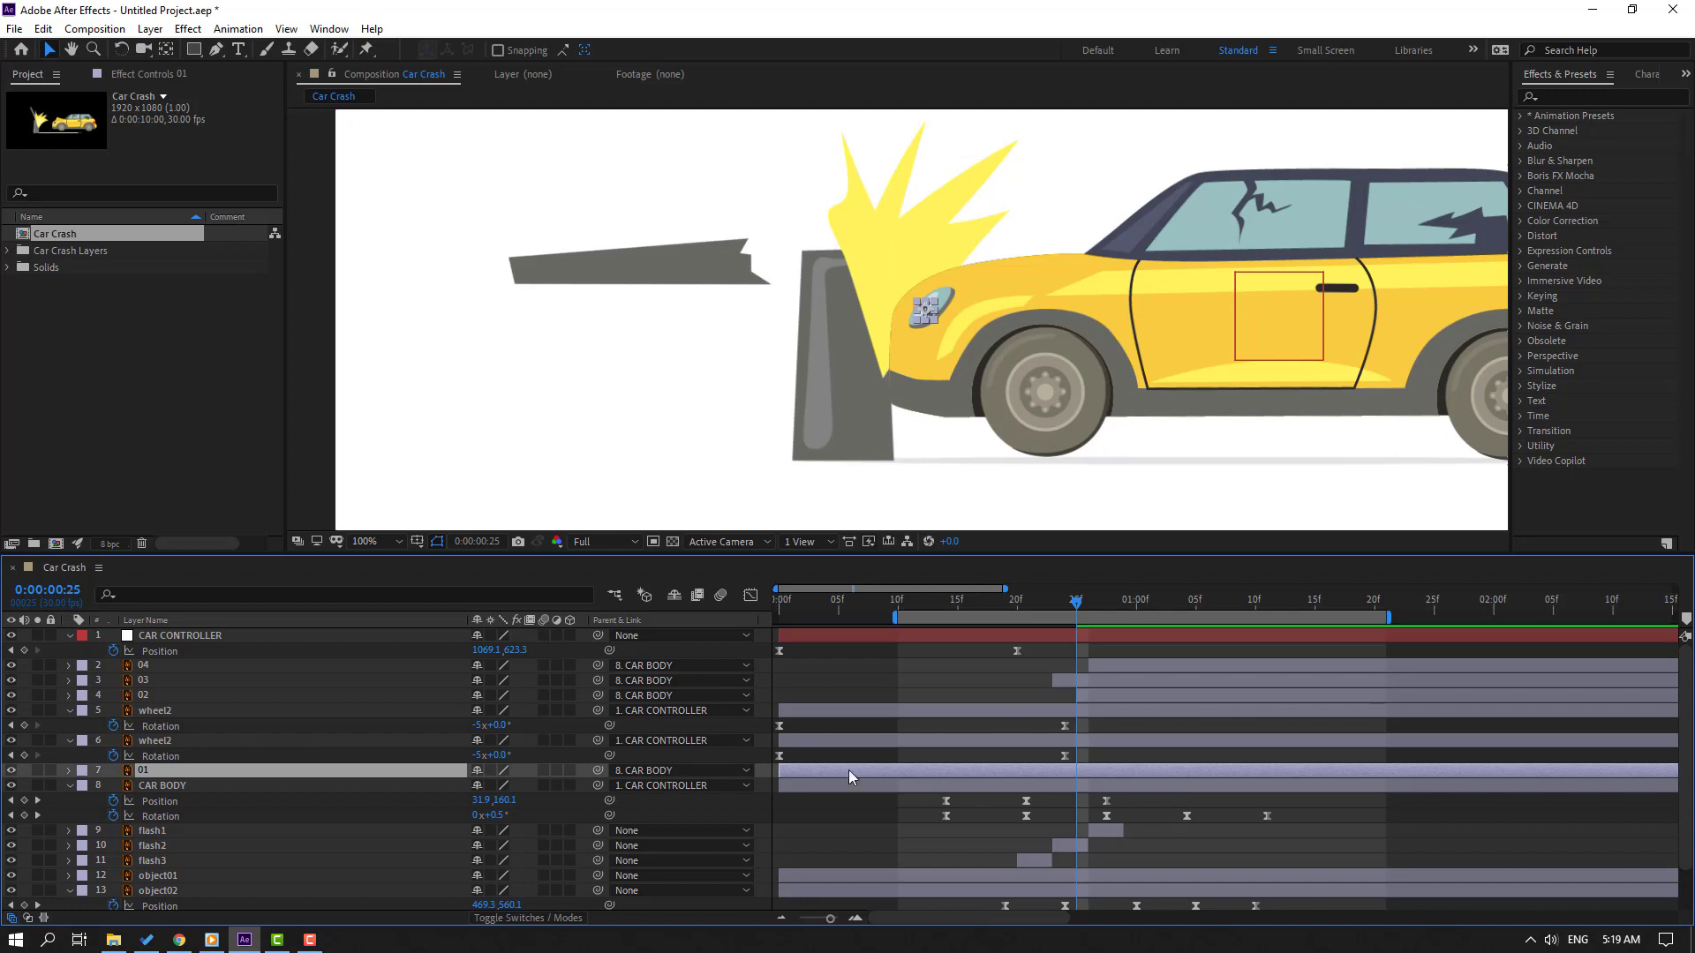
left_click_drag(849, 770, 1183, 773)
scroll(871, 336, "down", 2)
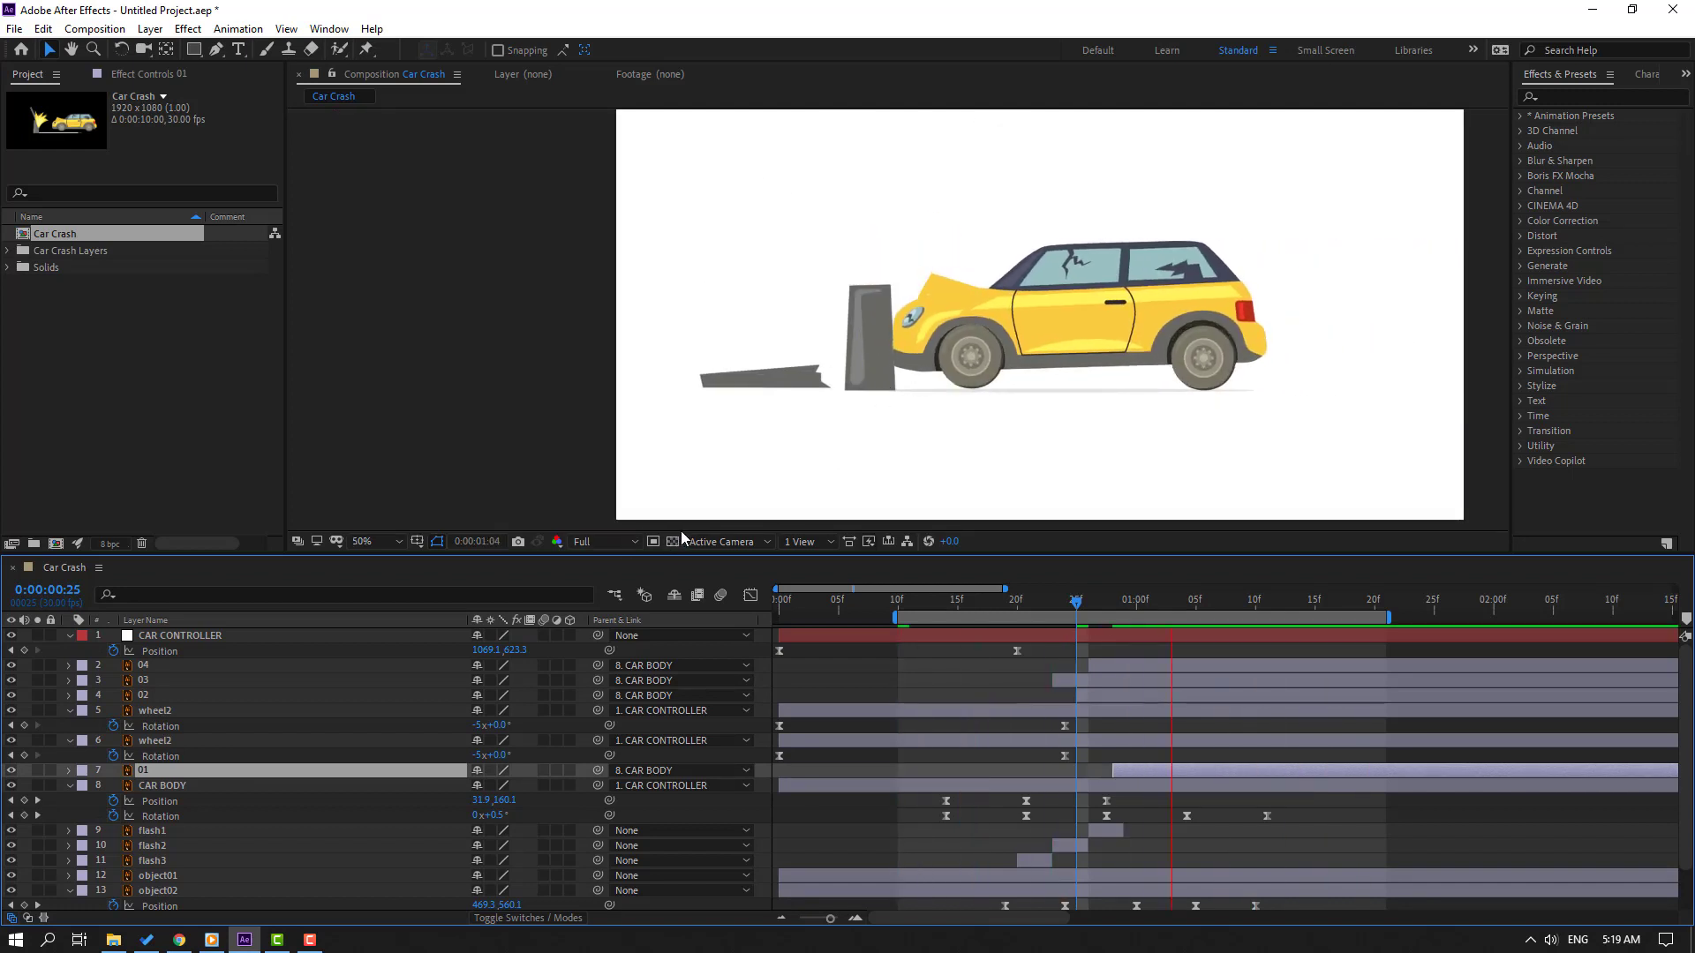
key("space")
- Extend the work area back to the start of the composition, fit the frame in the viewer, and preview the impact
left_click_drag(893, 616, 776, 616)
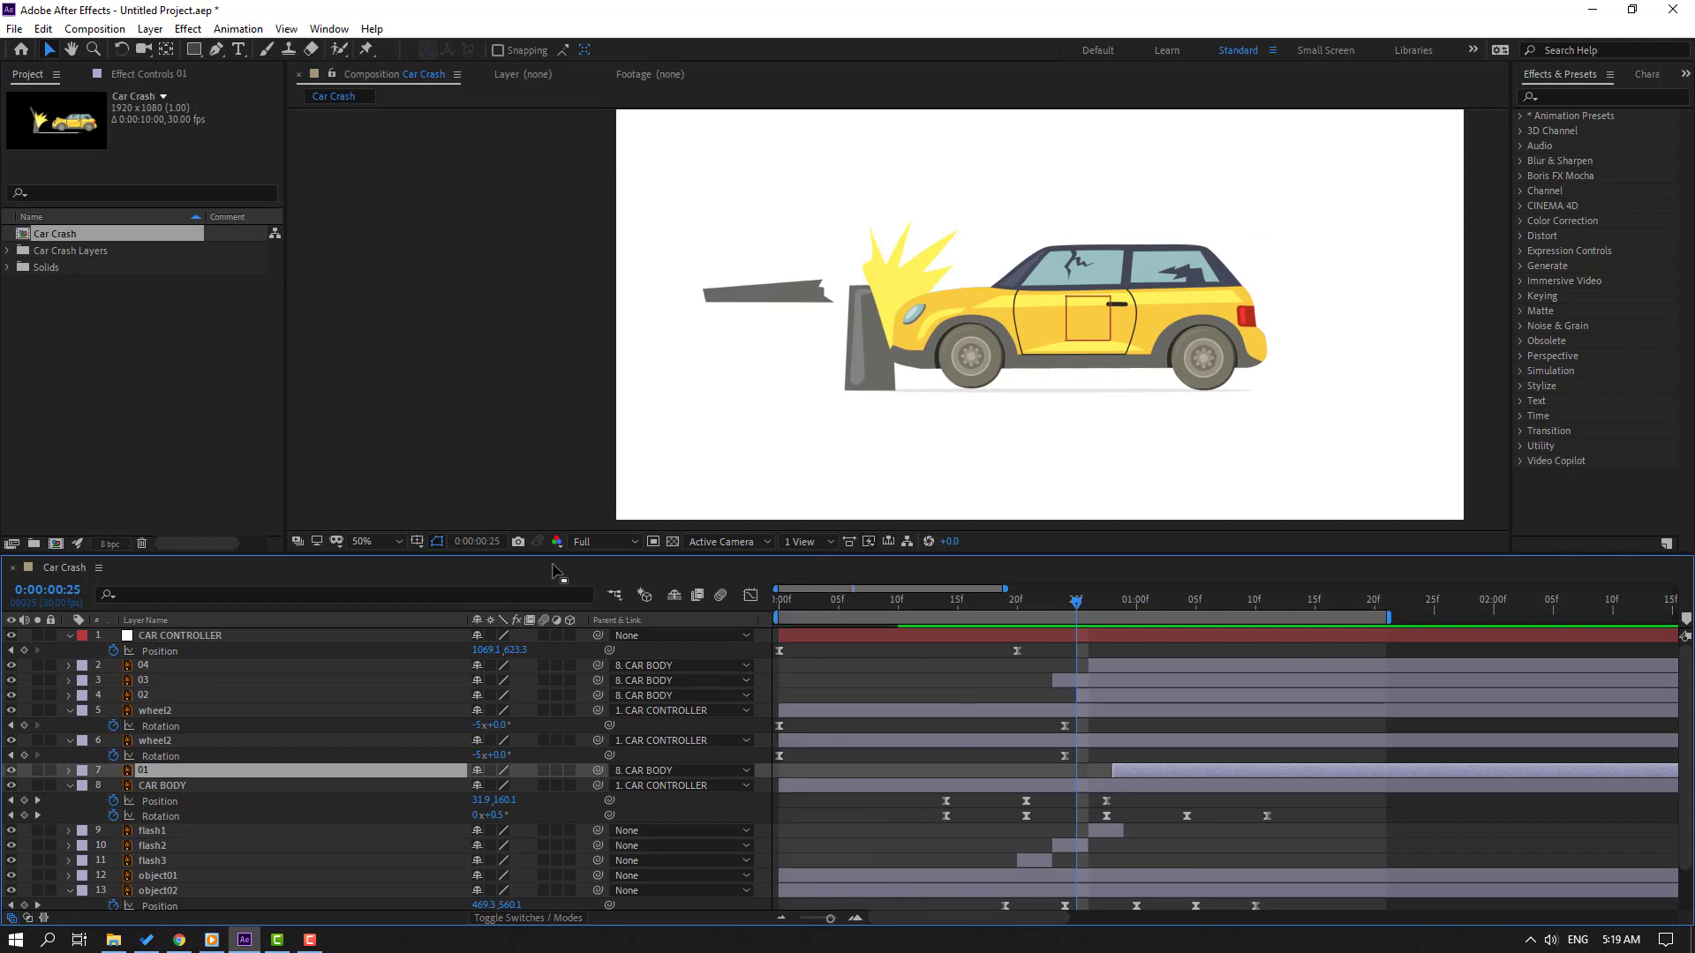
left_click(380, 541)
left_click(381, 562)
key("space")
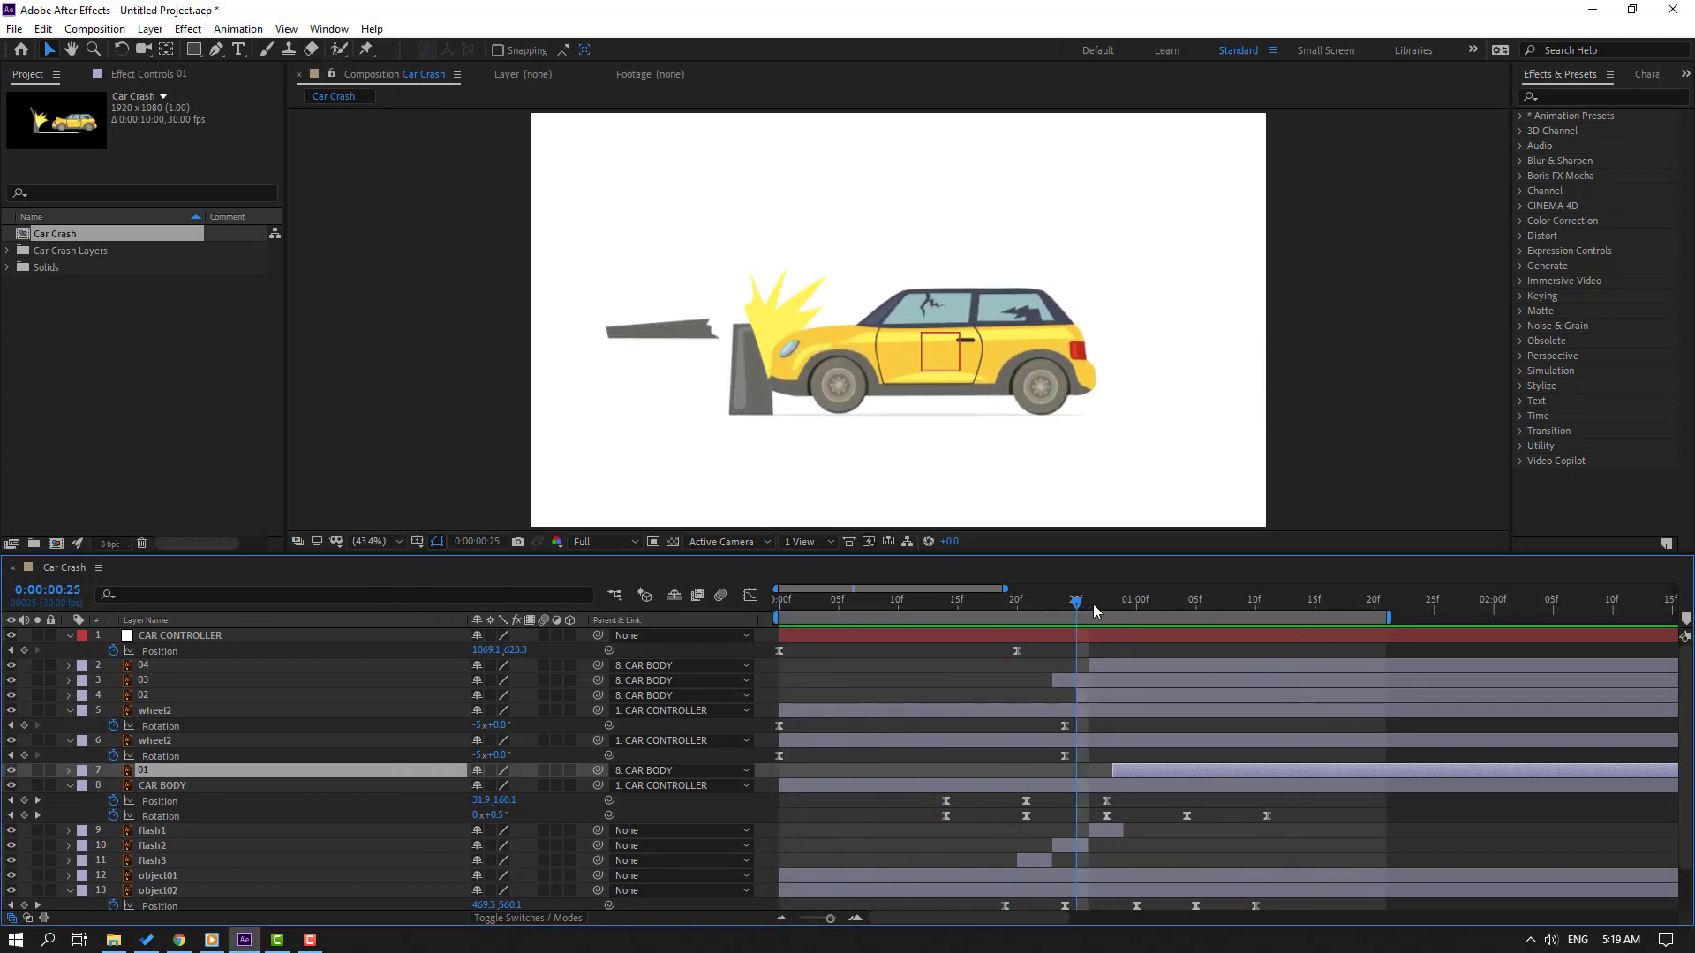
left_click_drag(1093, 604, 997, 607)
key("space")
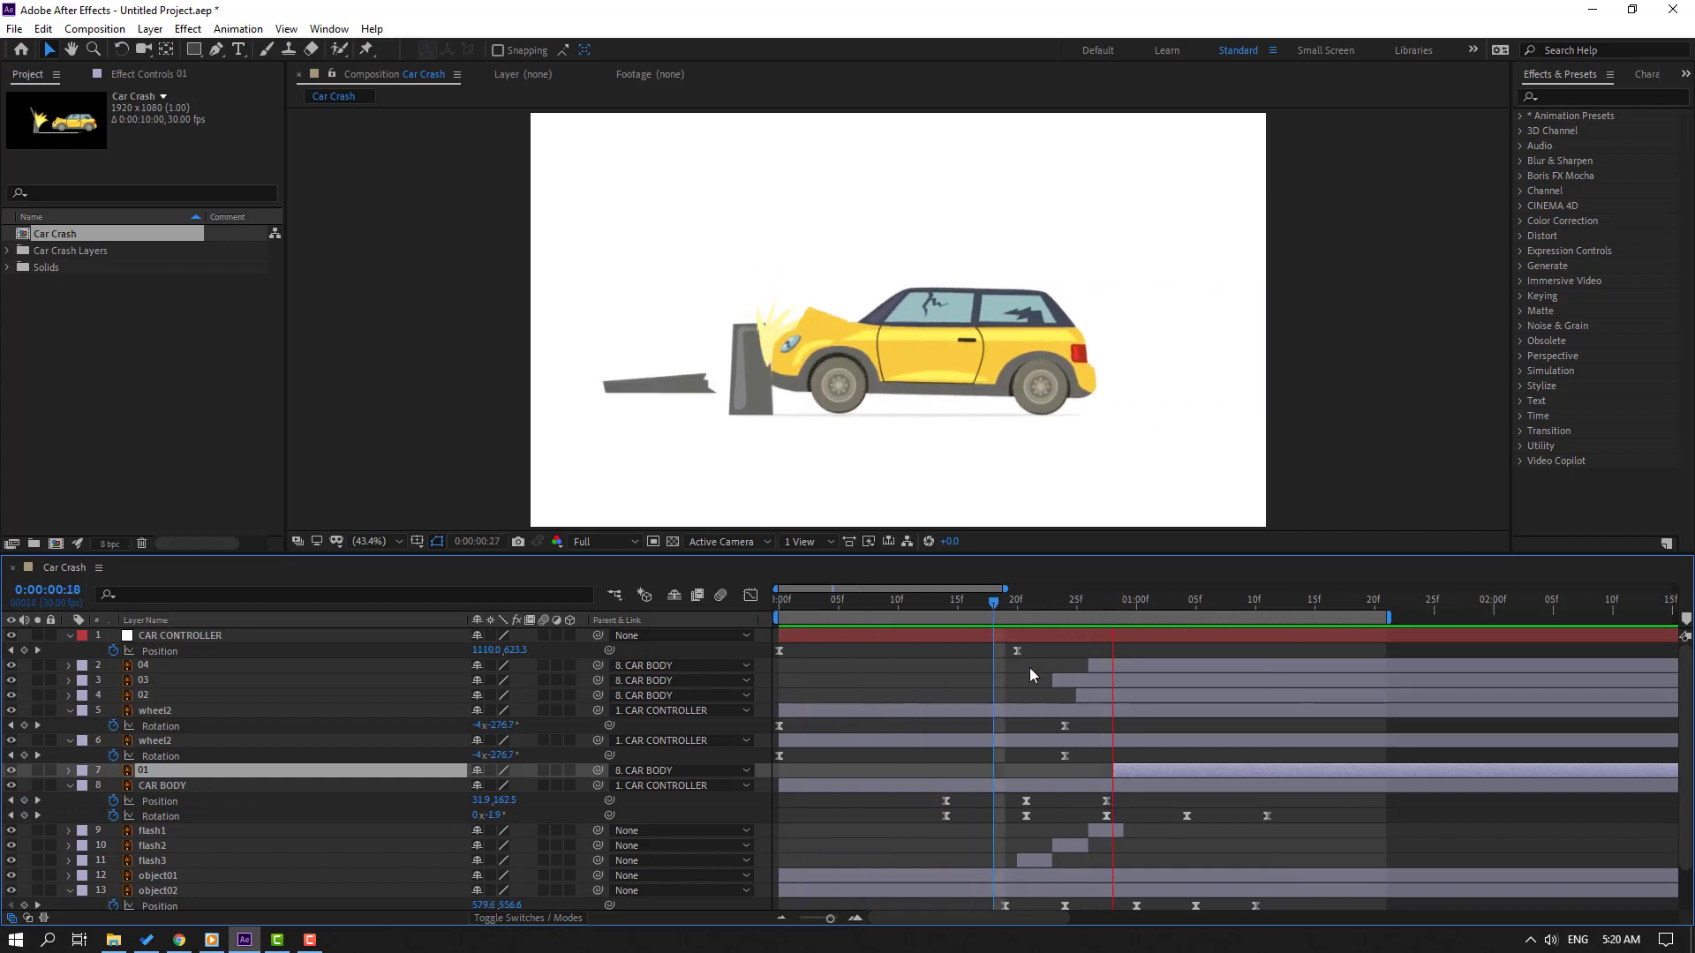
key("space")
- Shift the crumpled-hood layer 04 earlier to start at 0:00:00:20 and replay the animation
left_click_drag(1029, 607, 986, 604)
left_click(821, 323)
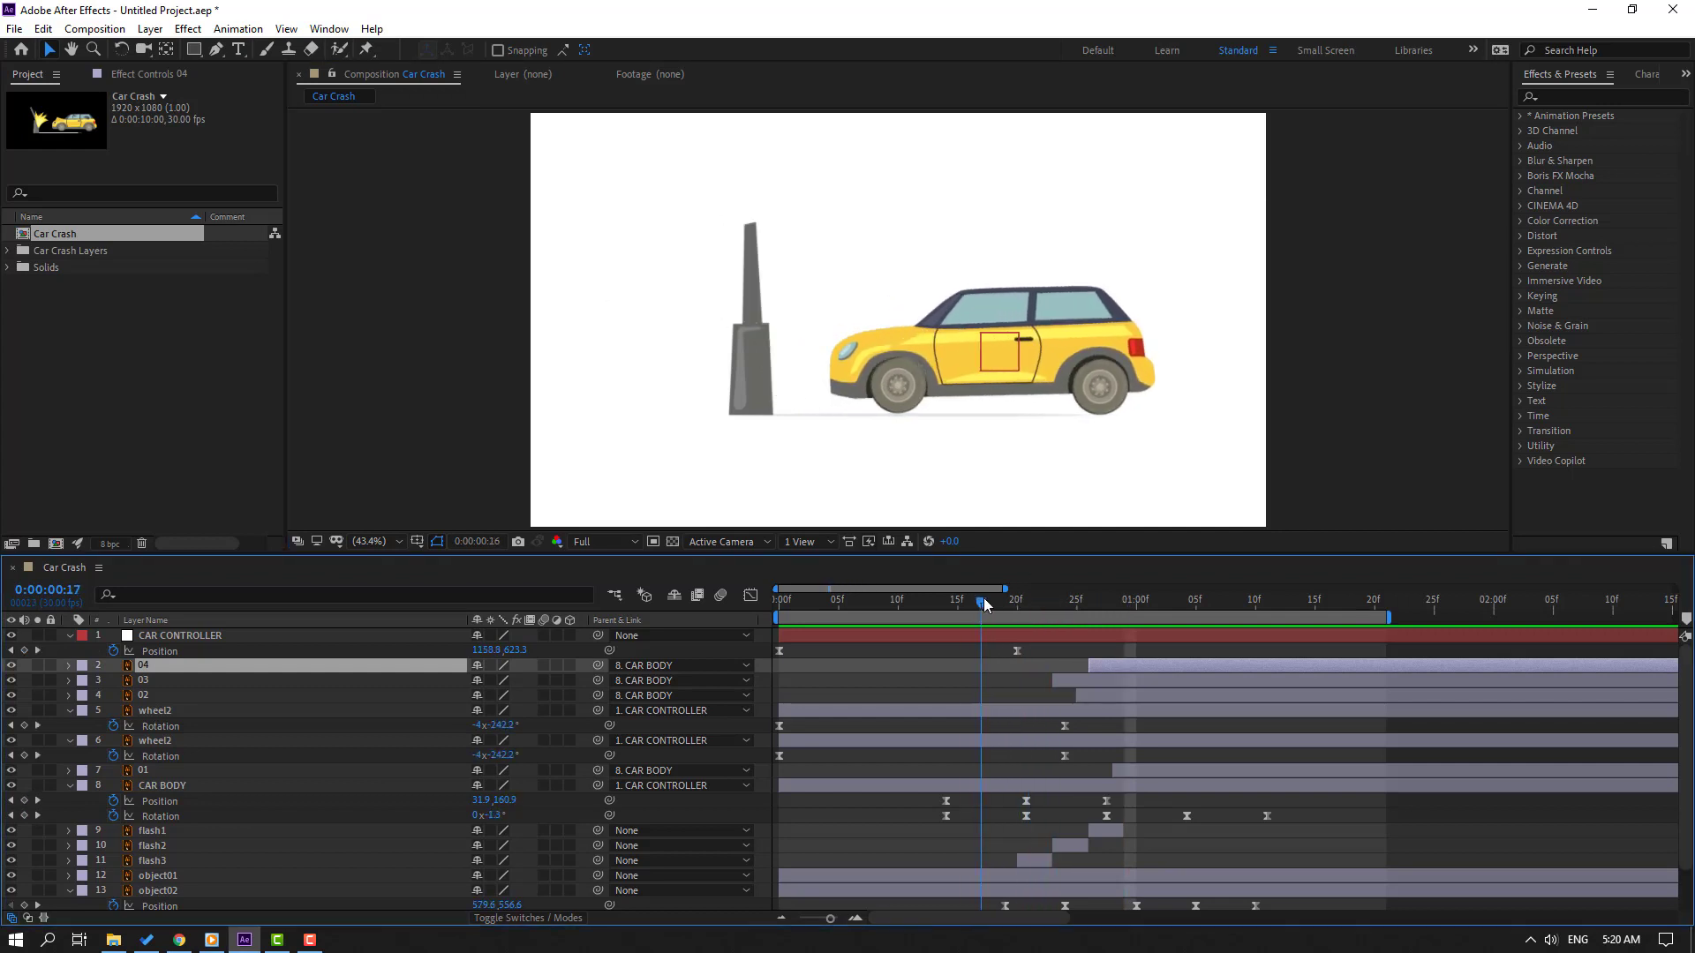
left_click(1014, 603)
left_click_drag(1116, 664, 1051, 665)
left_click(983, 599)
key("space")
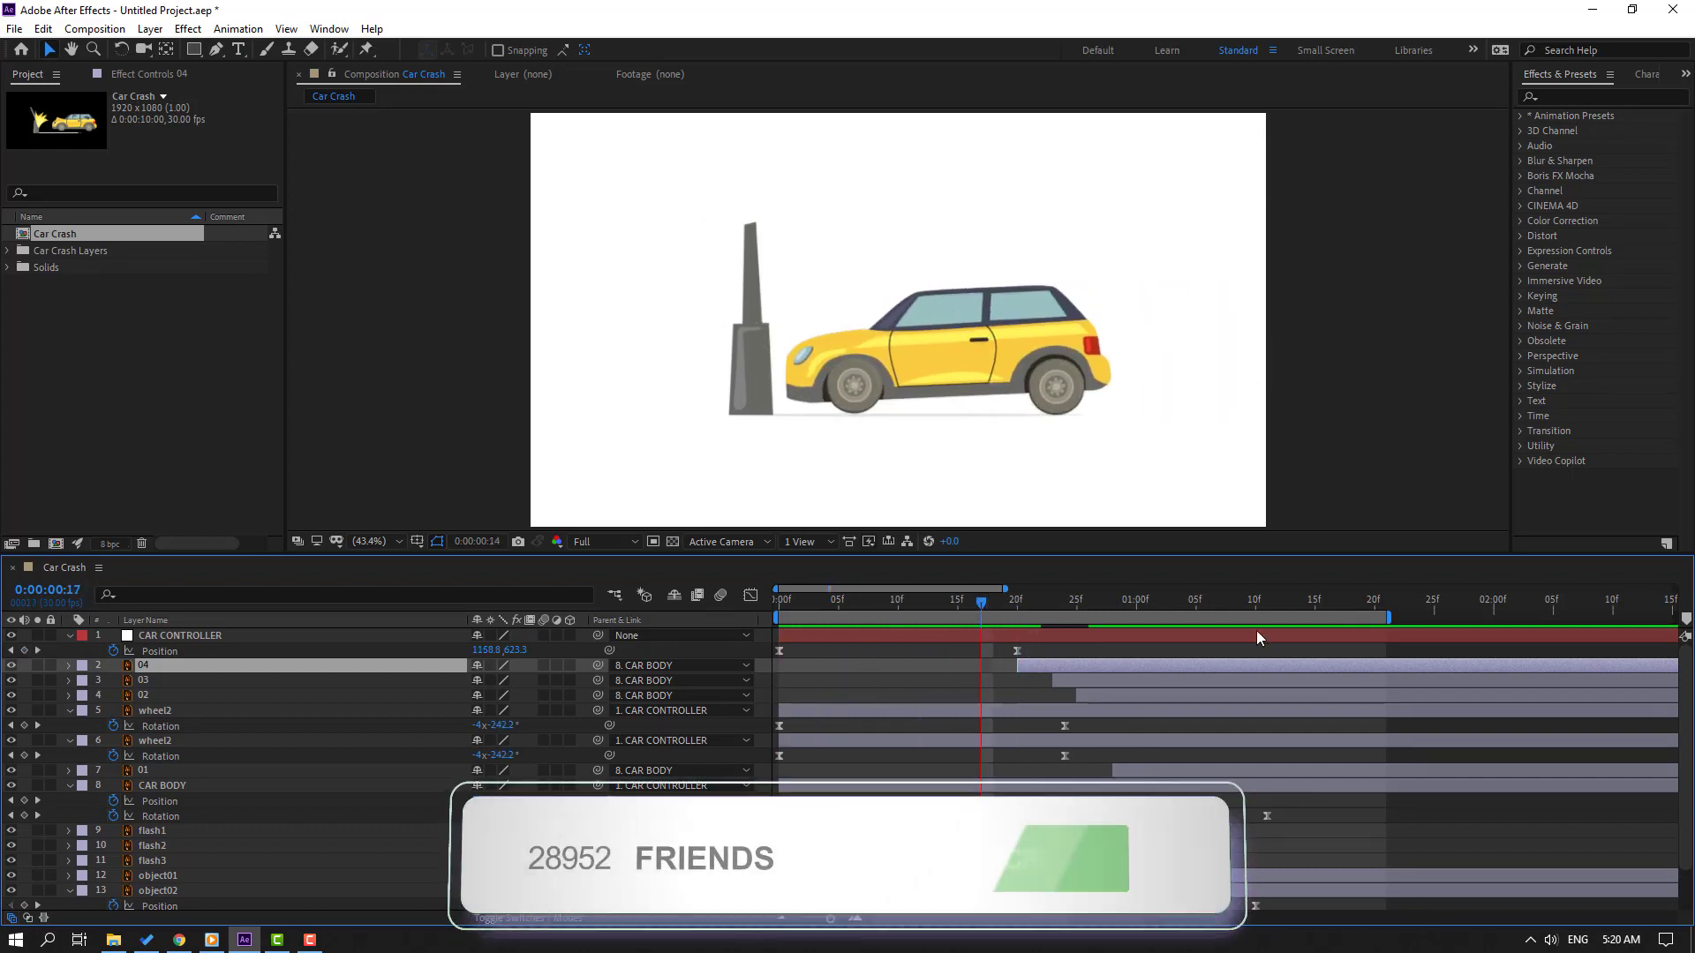